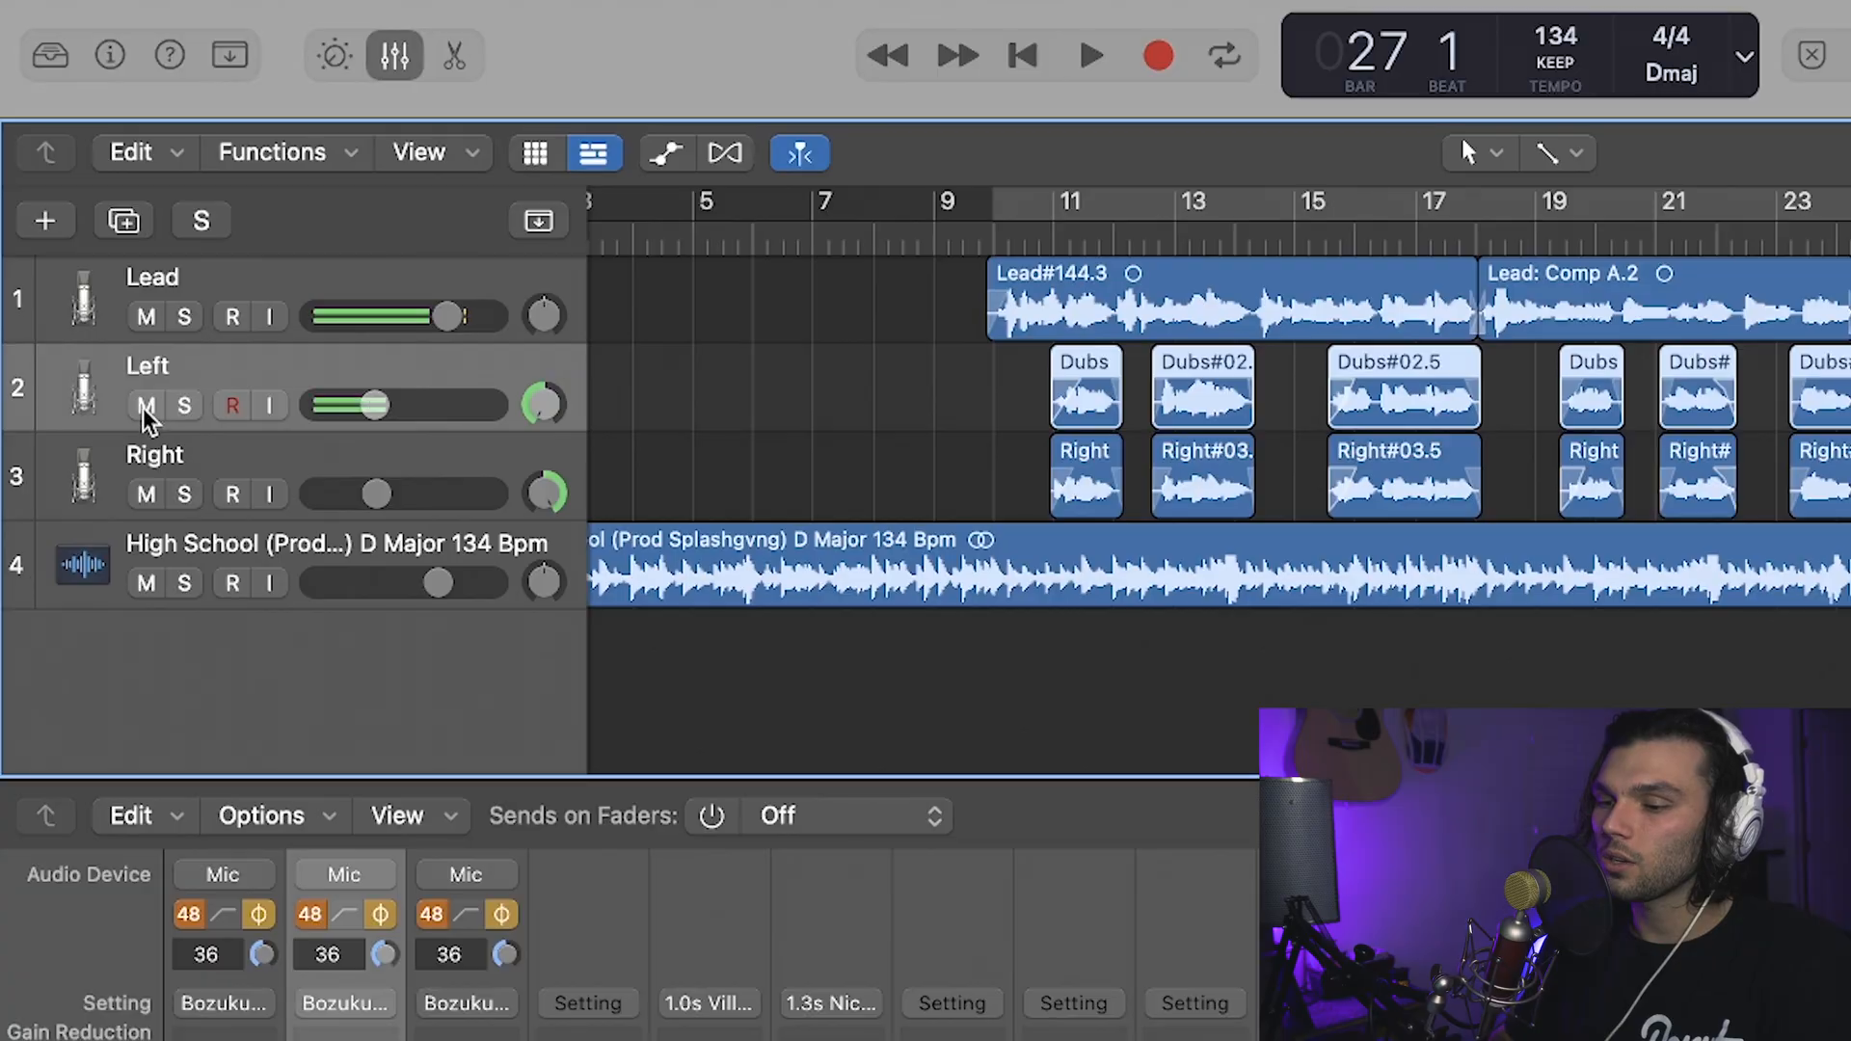
- Mute the Left and Right vocal tracks and select the Right track
{"action": "left_click", "coordinate": [146, 405]}
{"action": "left_click", "coordinate": [145, 494]}
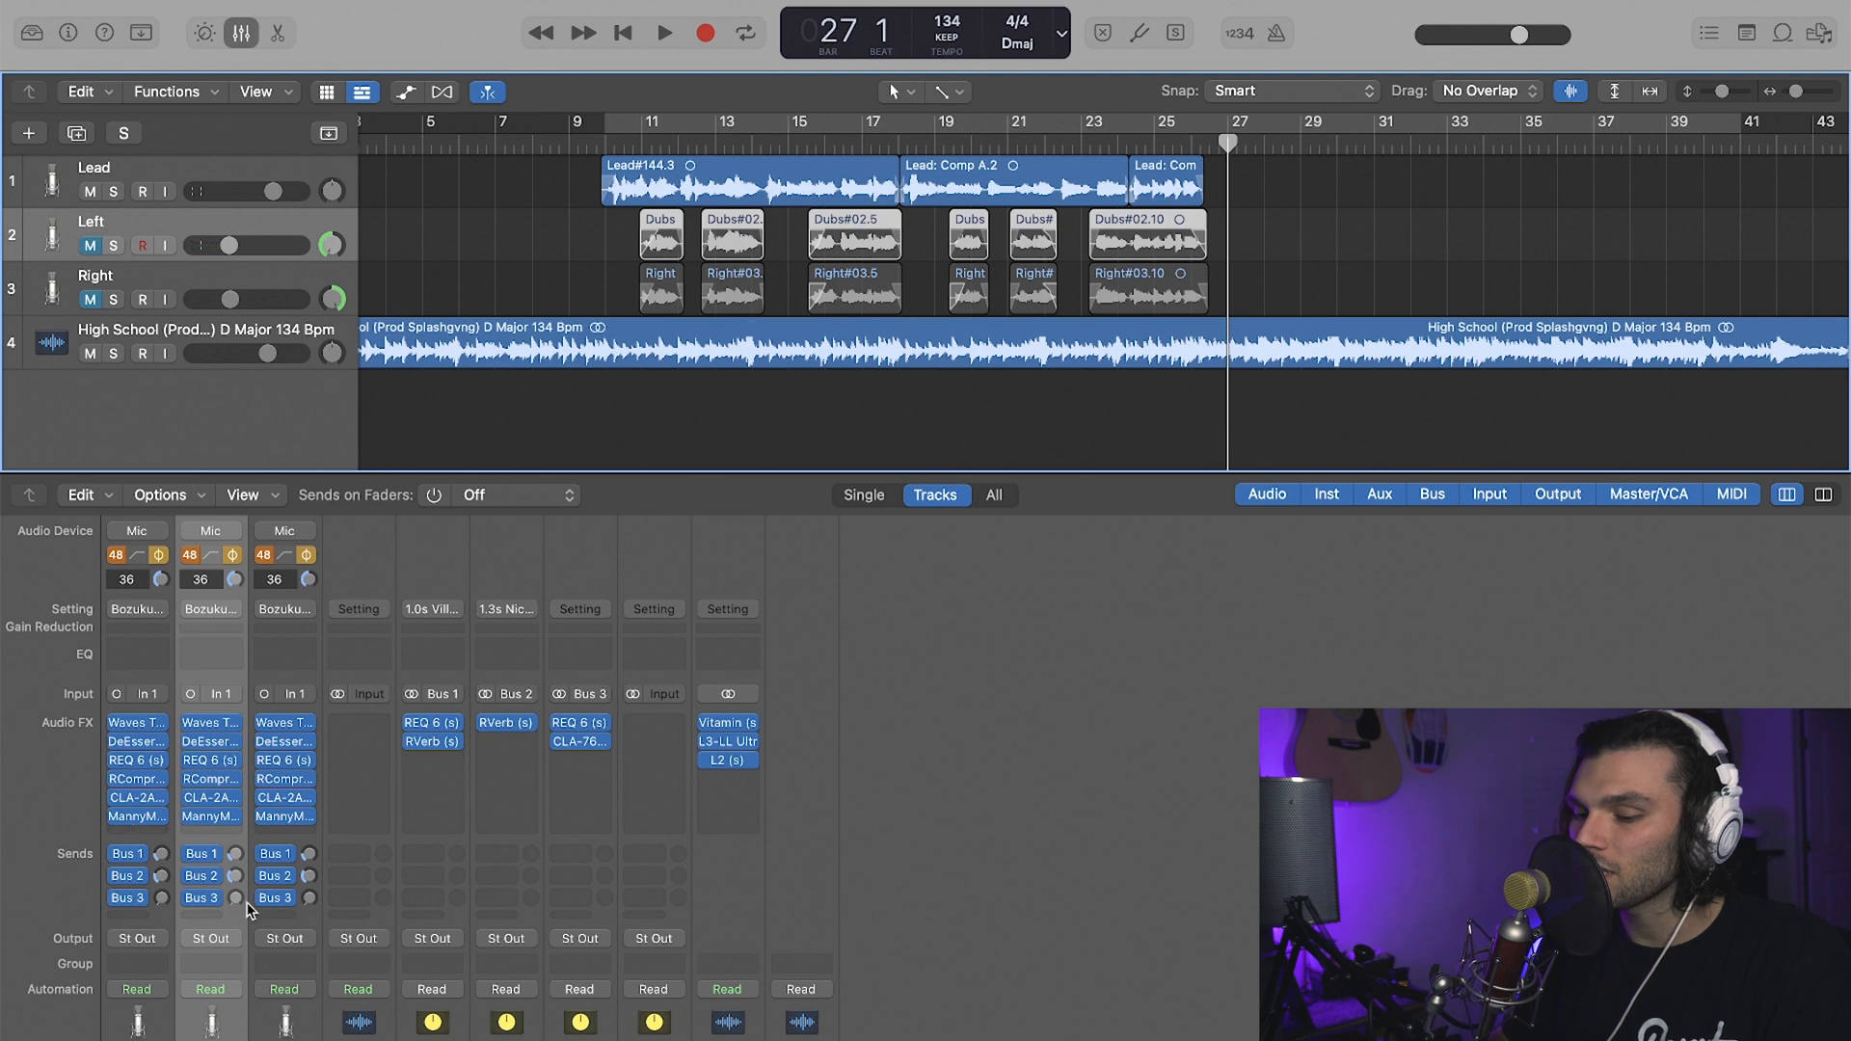
{"action": "mouse_move", "coordinate": [238, 880]}
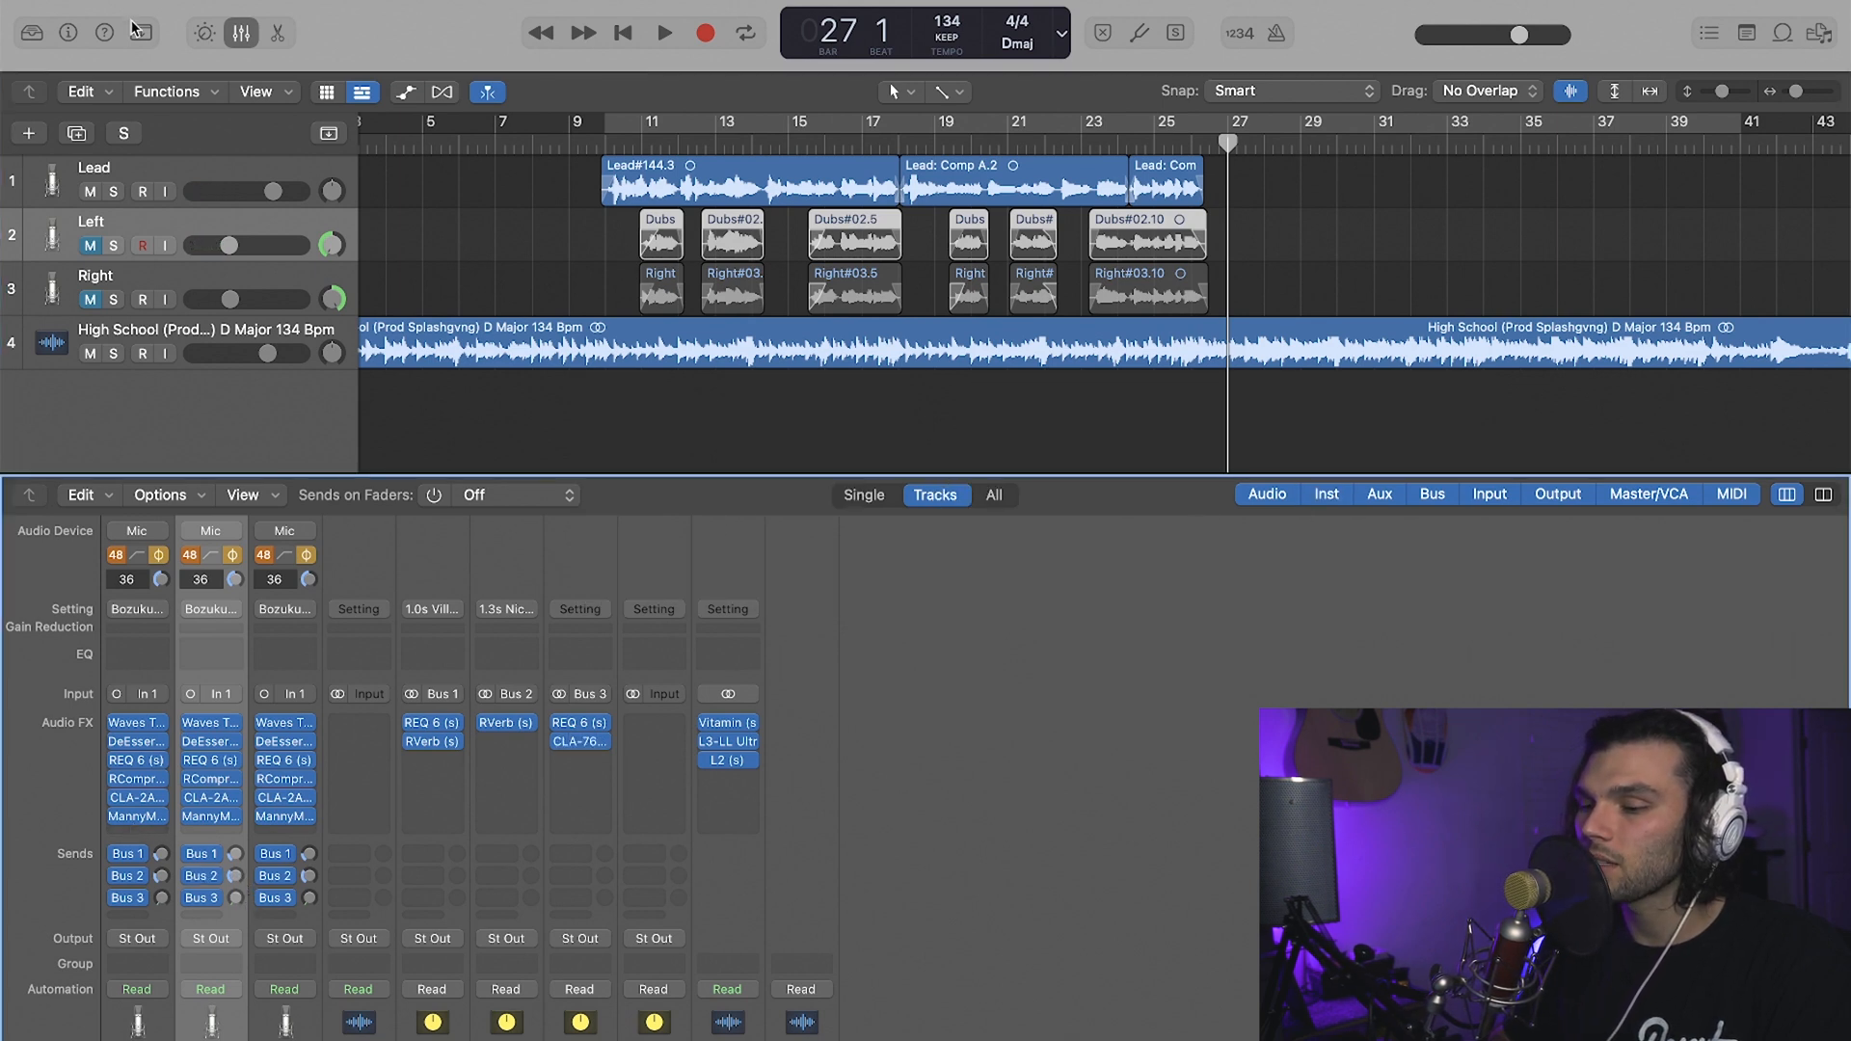
{"action": "left_click", "coordinate": [232, 304]}
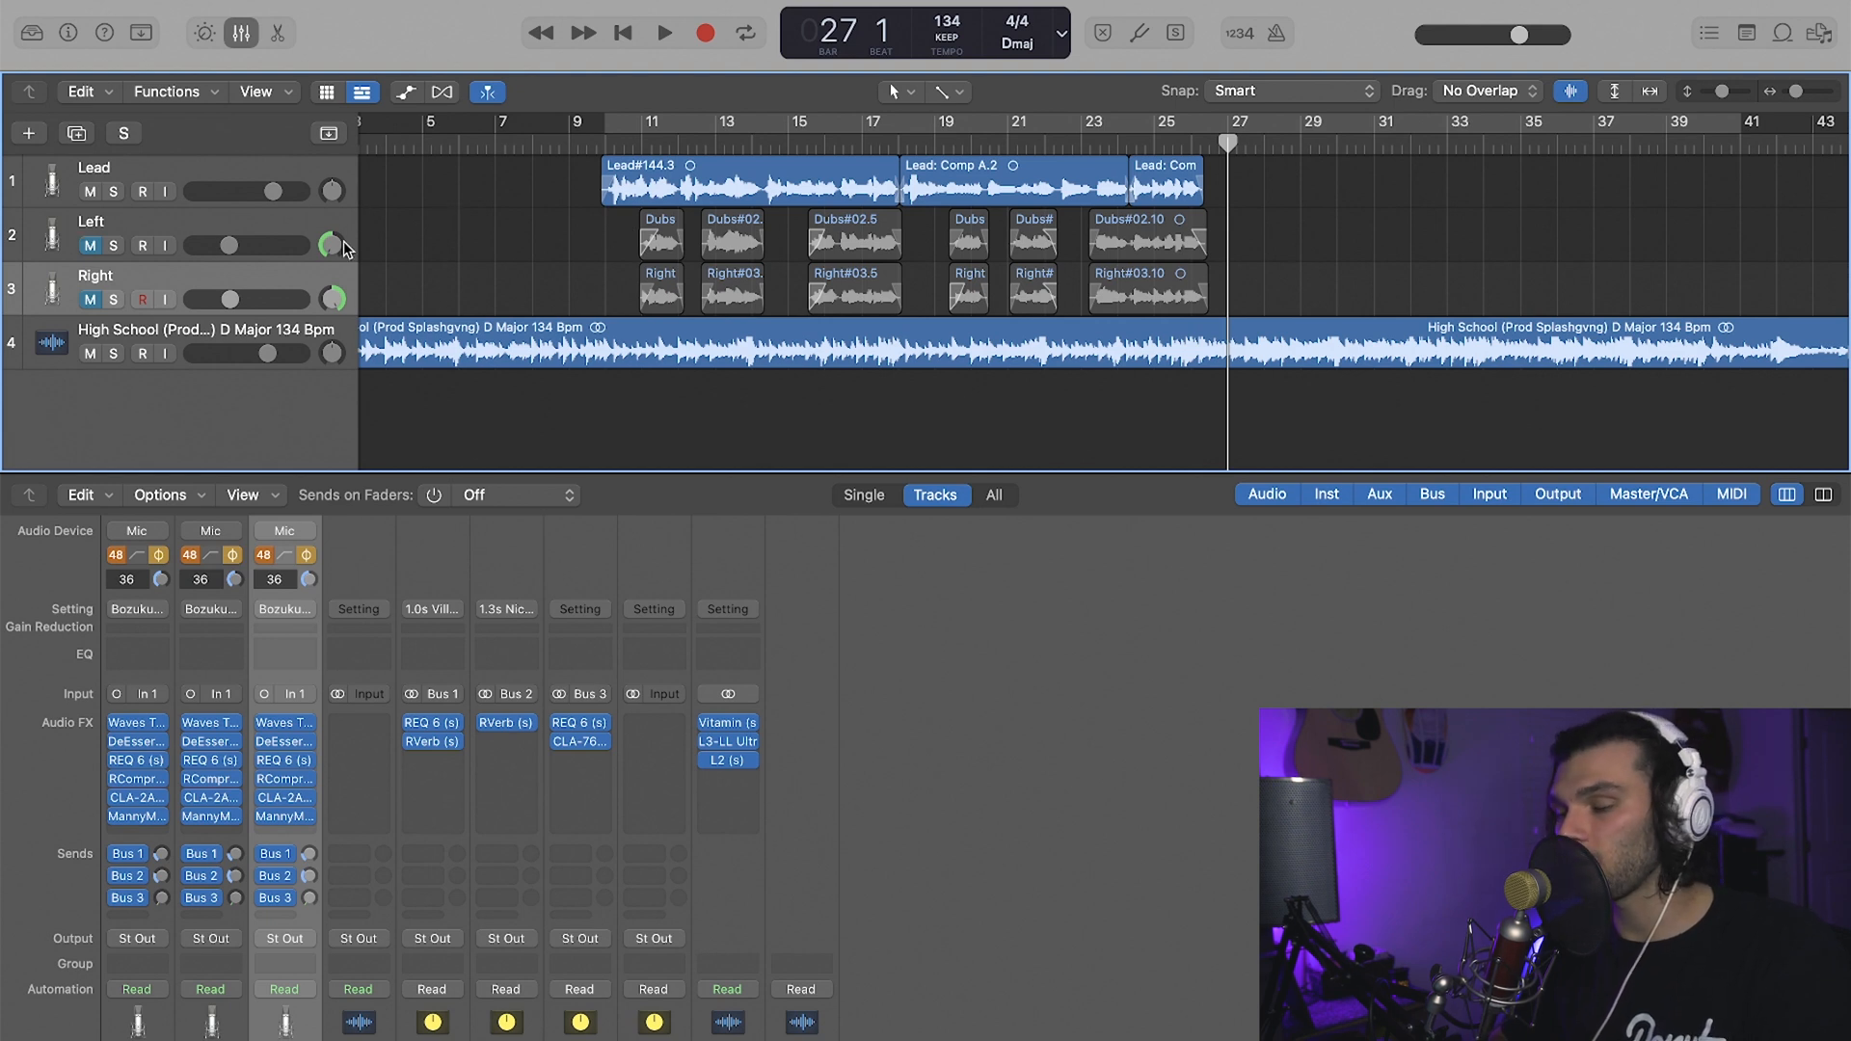
- Solo the Lead track and audition the processed vocal from bar 10
{"action": "left_click", "coordinate": [604, 145]}
{"action": "left_click", "coordinate": [113, 192]}
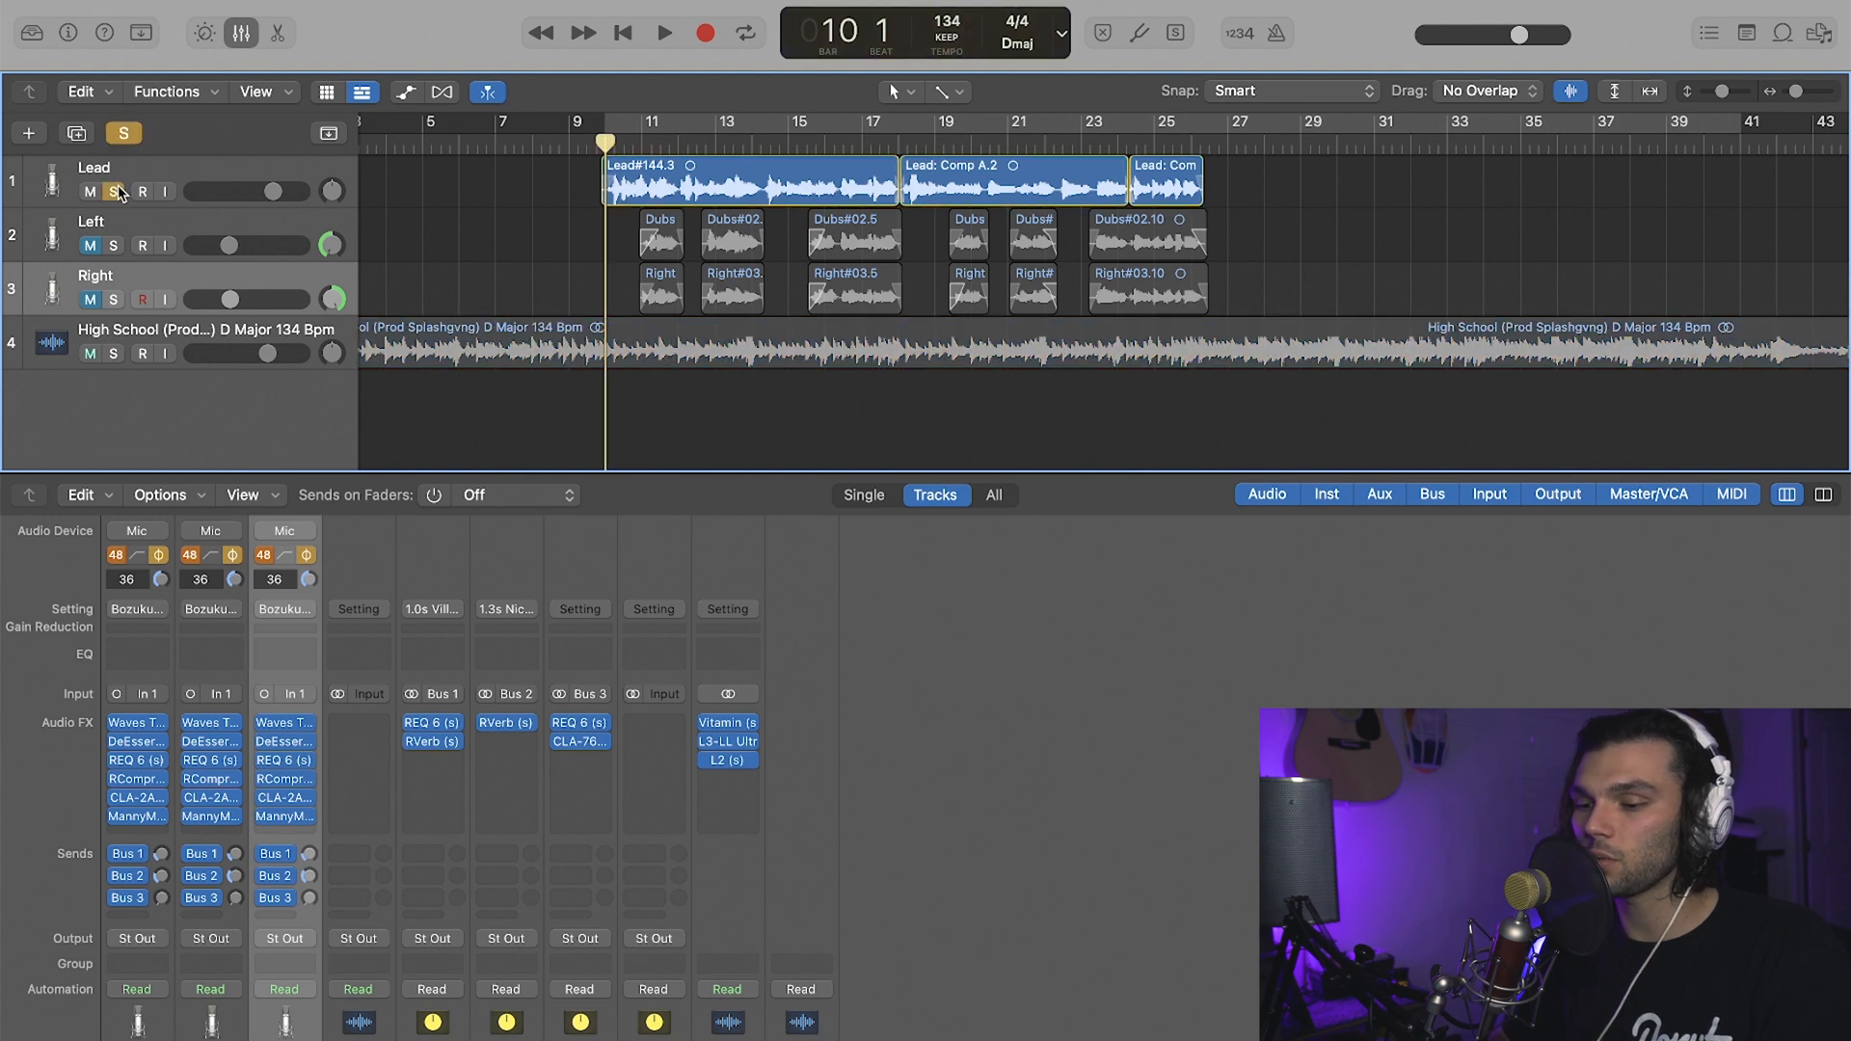
{"action": "left_click", "coordinate": [165, 173]}
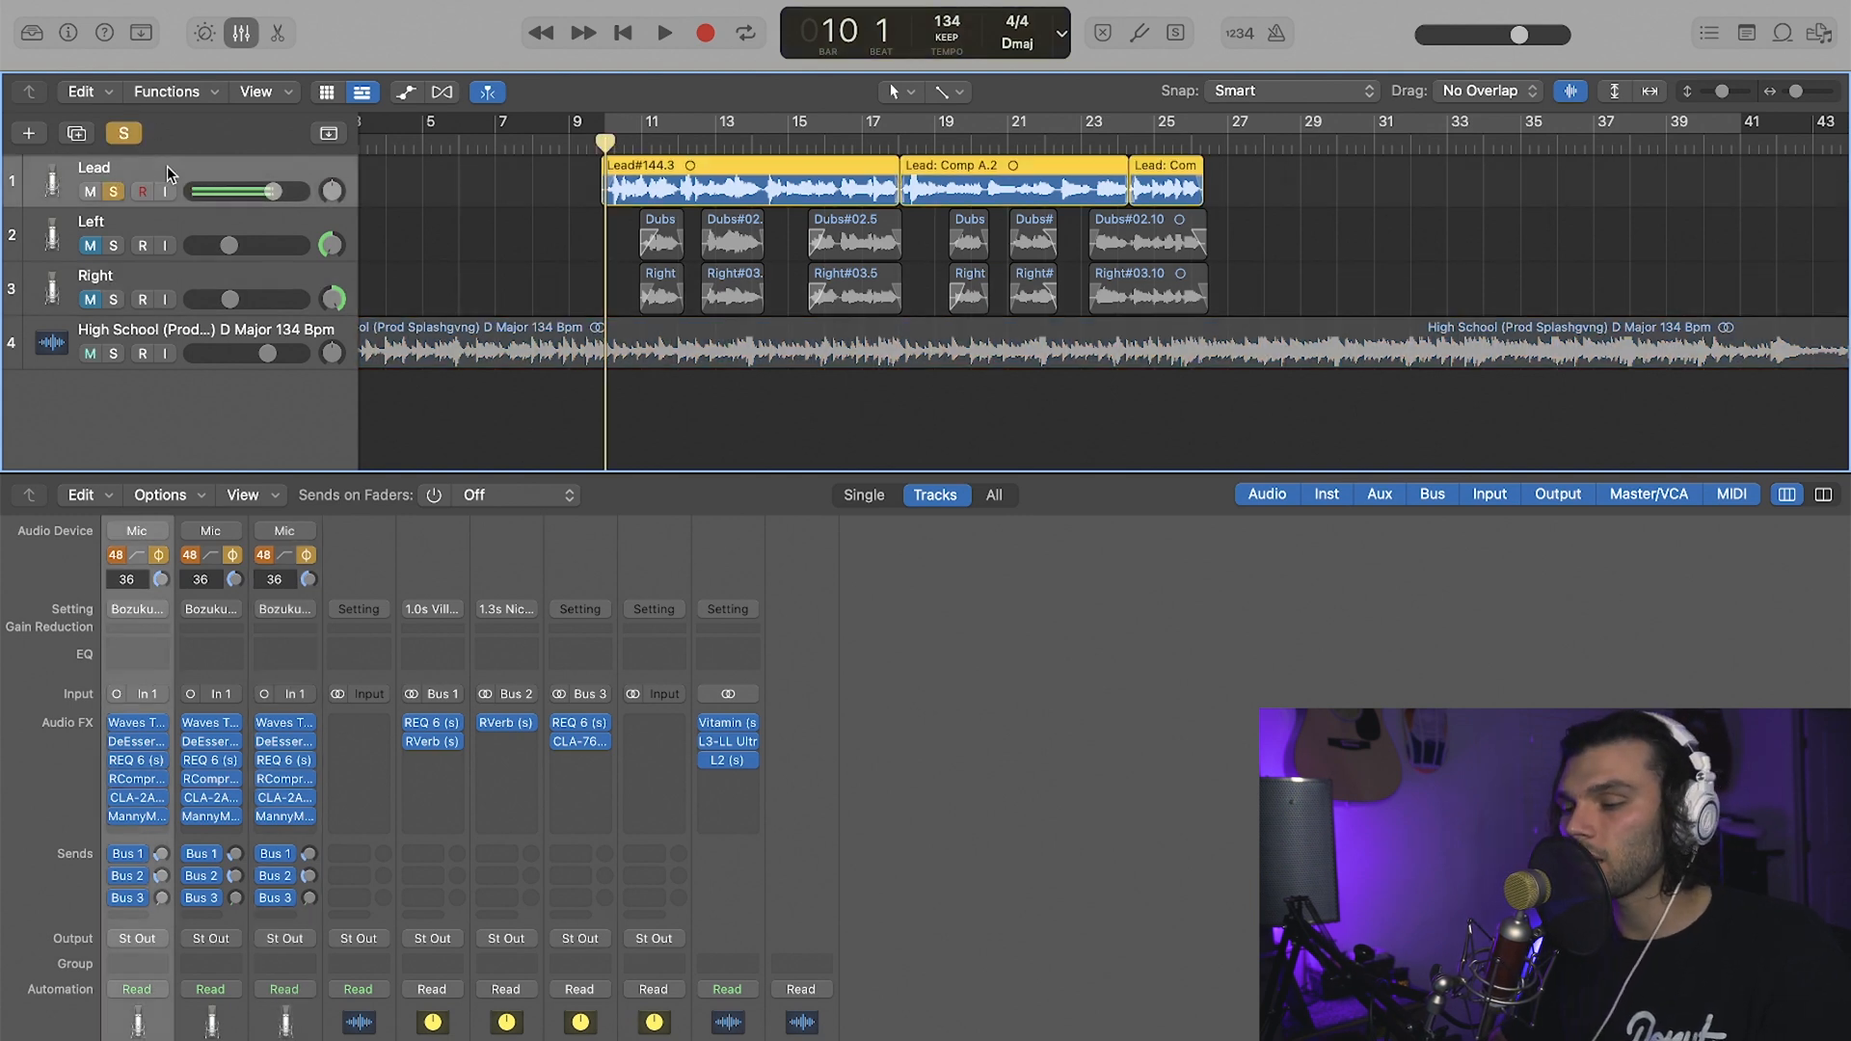
{"action": "key", "text": "space"}
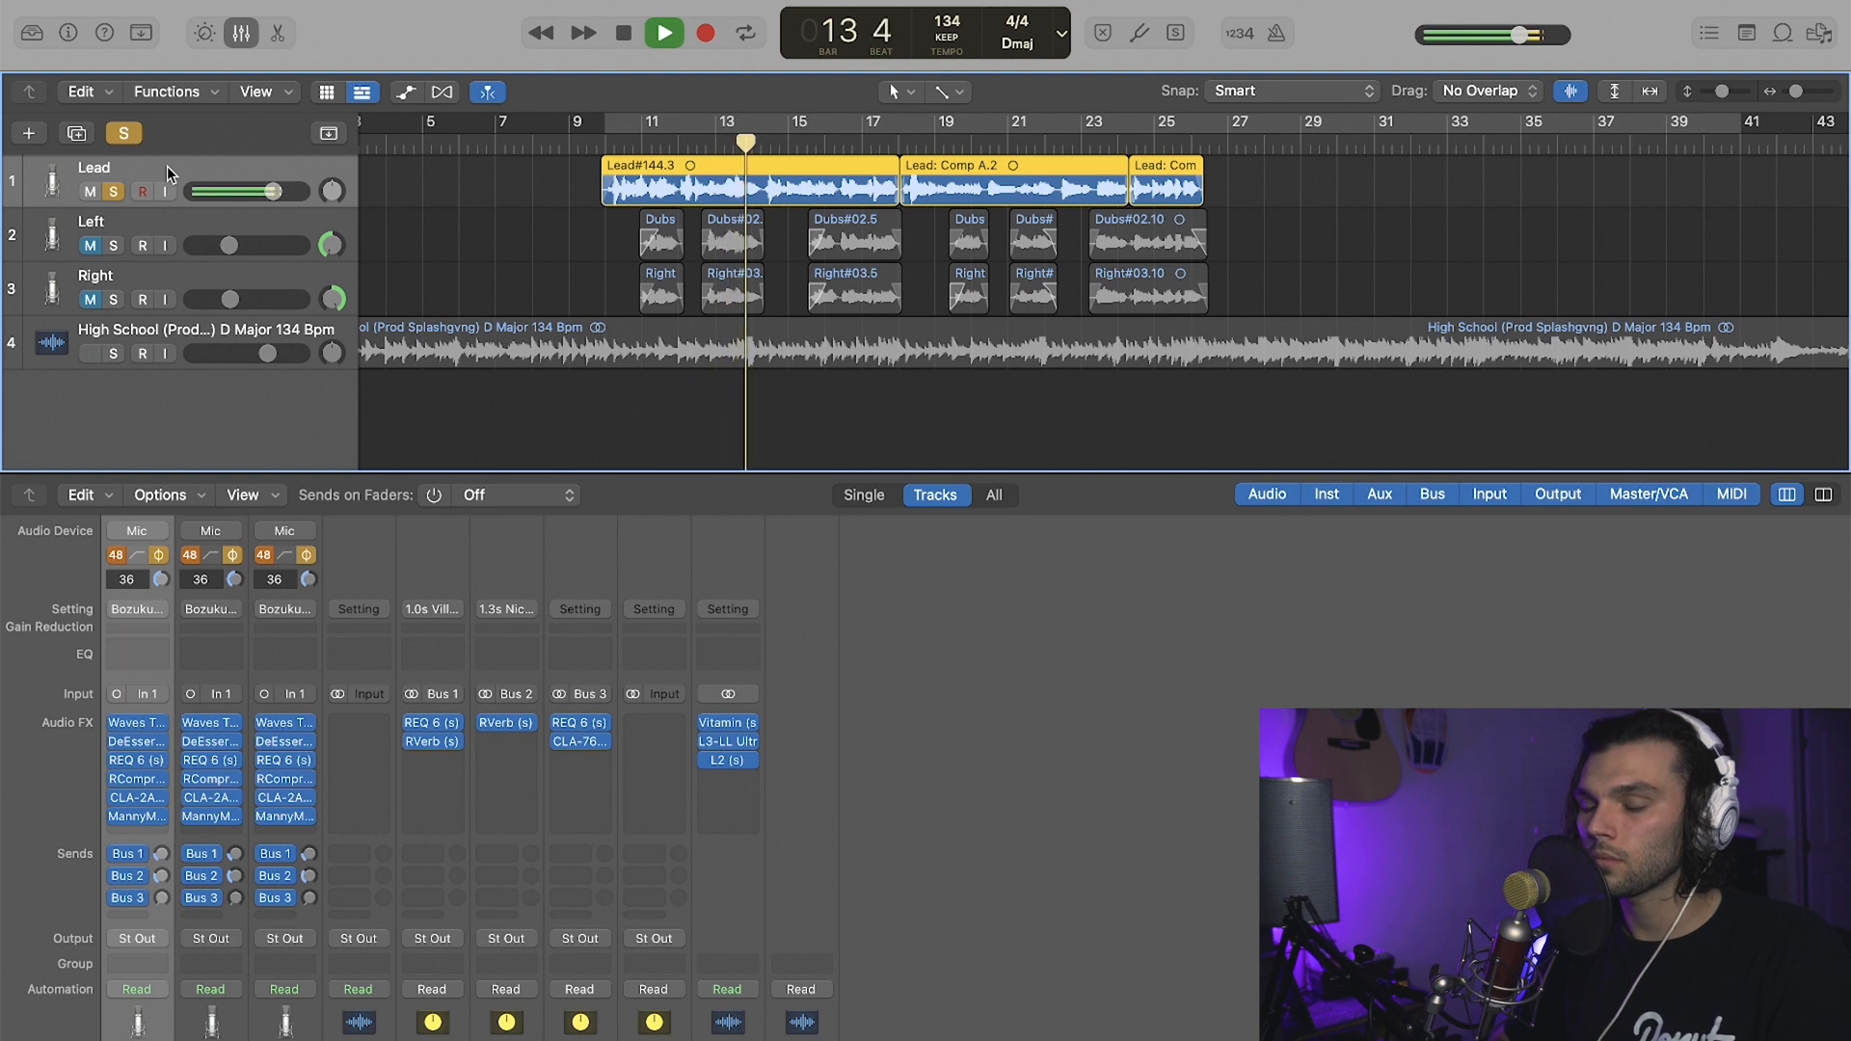
{"action": "key", "text": "space"}
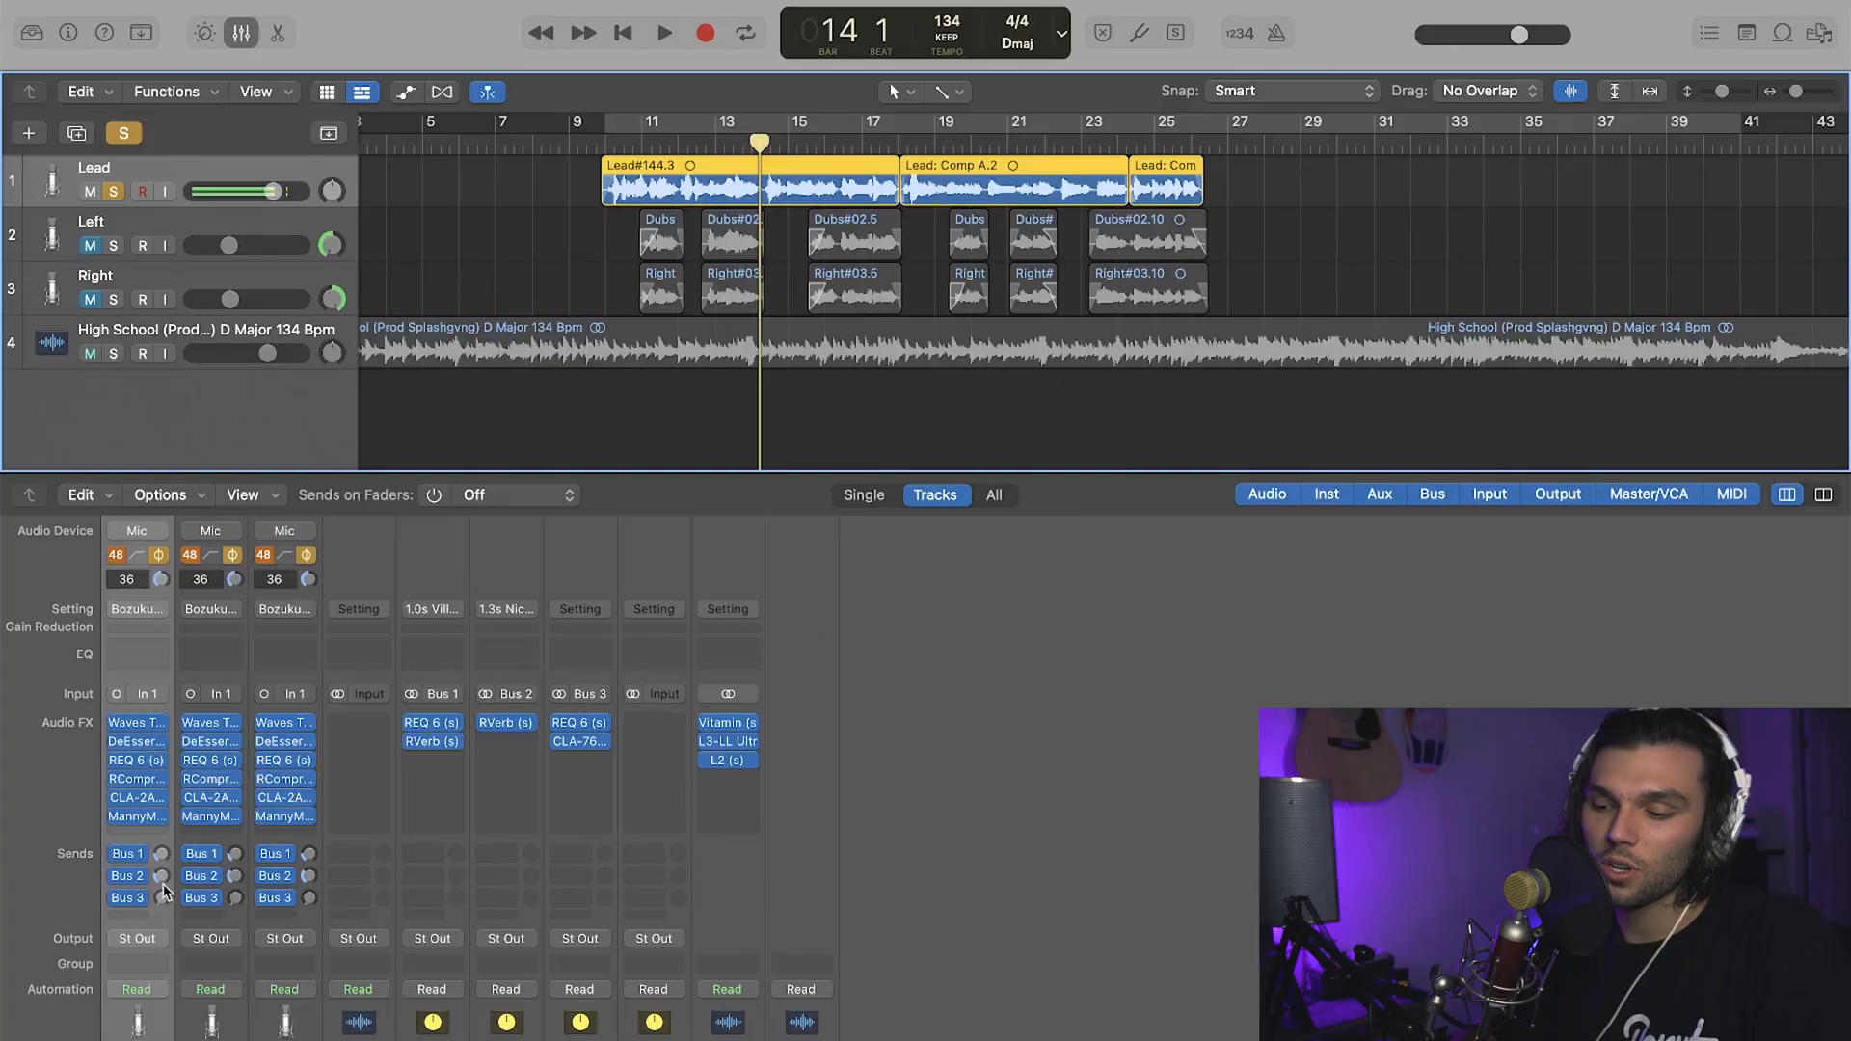
- Bypass all three bus sends and all six audio effects on the Lead channel
{"action": "left_click", "coordinate": [116, 899]}
{"action": "mouse_move", "coordinate": [120, 796]}
{"action": "left_mouse_down"}
{"action": "mouse_move", "coordinate": [114, 814]}
{"action": "mouse_move", "coordinate": [114, 711]}
{"action": "left_mouse_up"}
- Audition the unprocessed Lead vocal from bar 10 and stop playback around bar 14
{"action": "left_click", "coordinate": [605, 131]}
{"action": "left_click", "coordinate": [605, 134]}
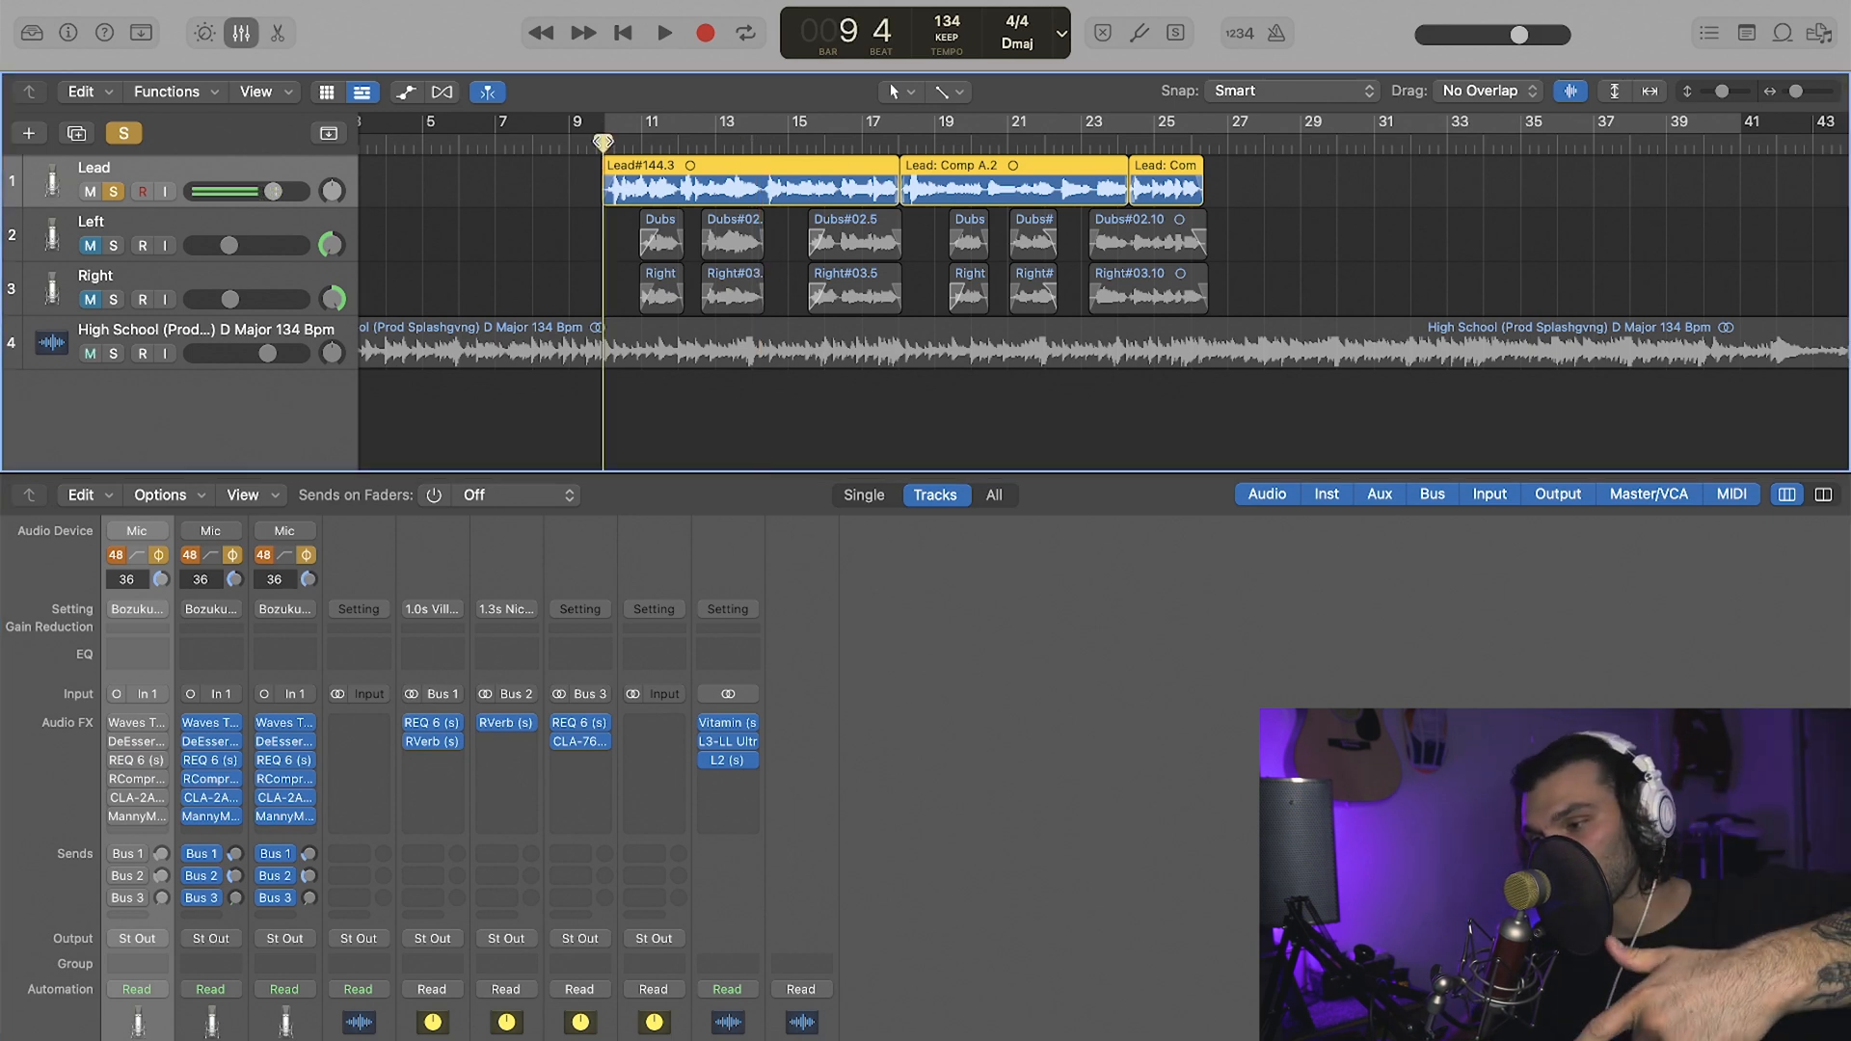
{"action": "key", "text": "space"}
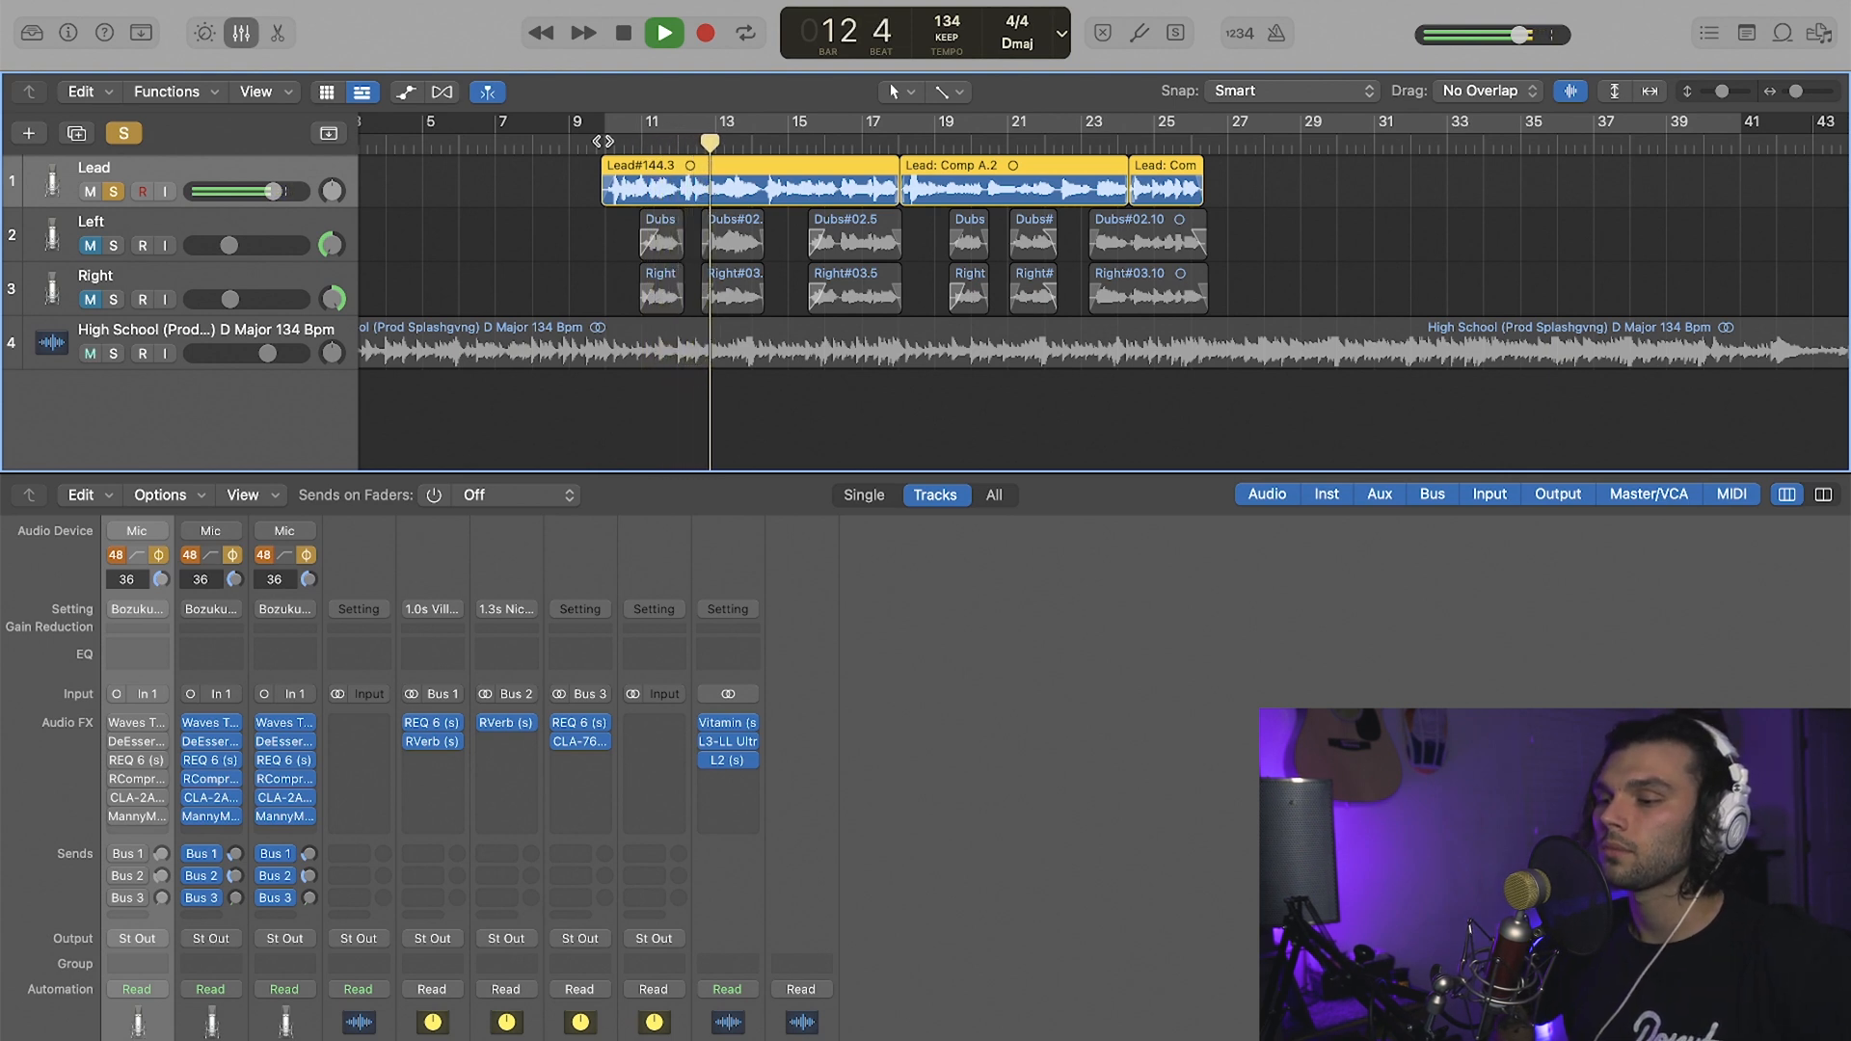
{"action": "left_click", "coordinate": [603, 141]}
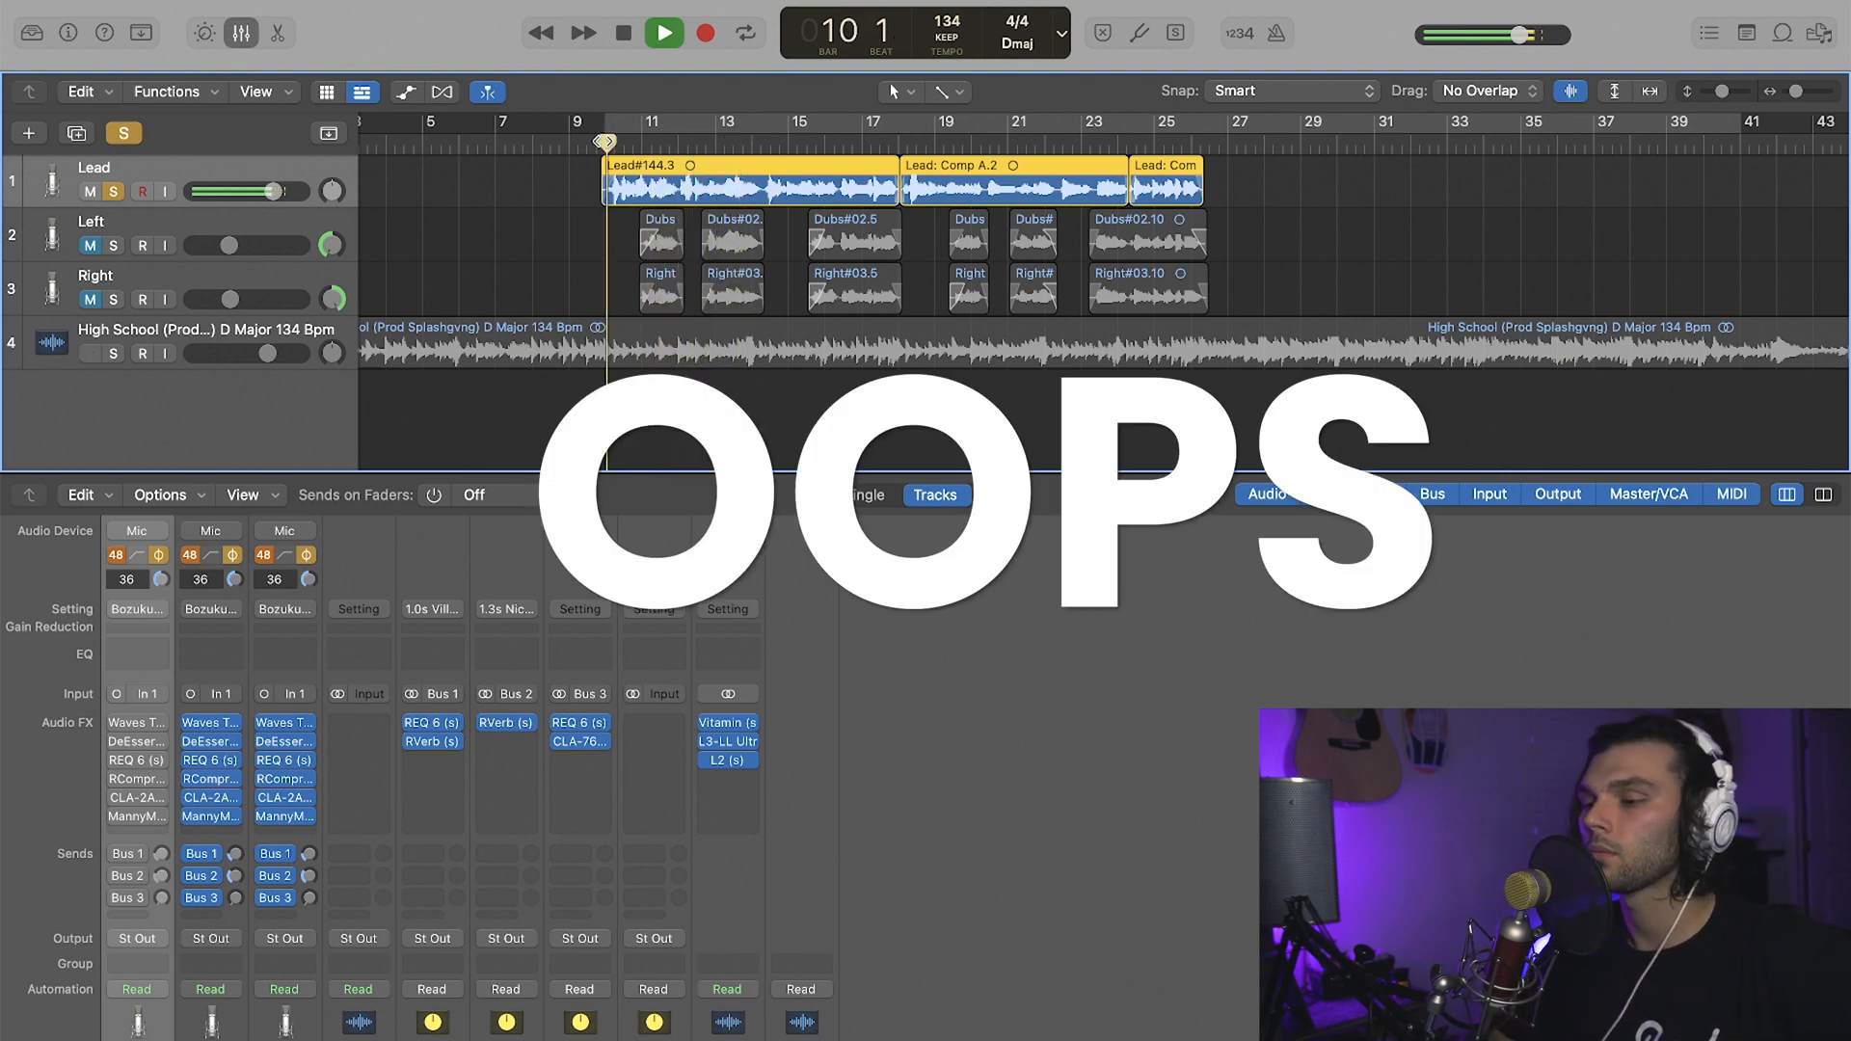
{"action": "left_click", "coordinate": [736, 150]}
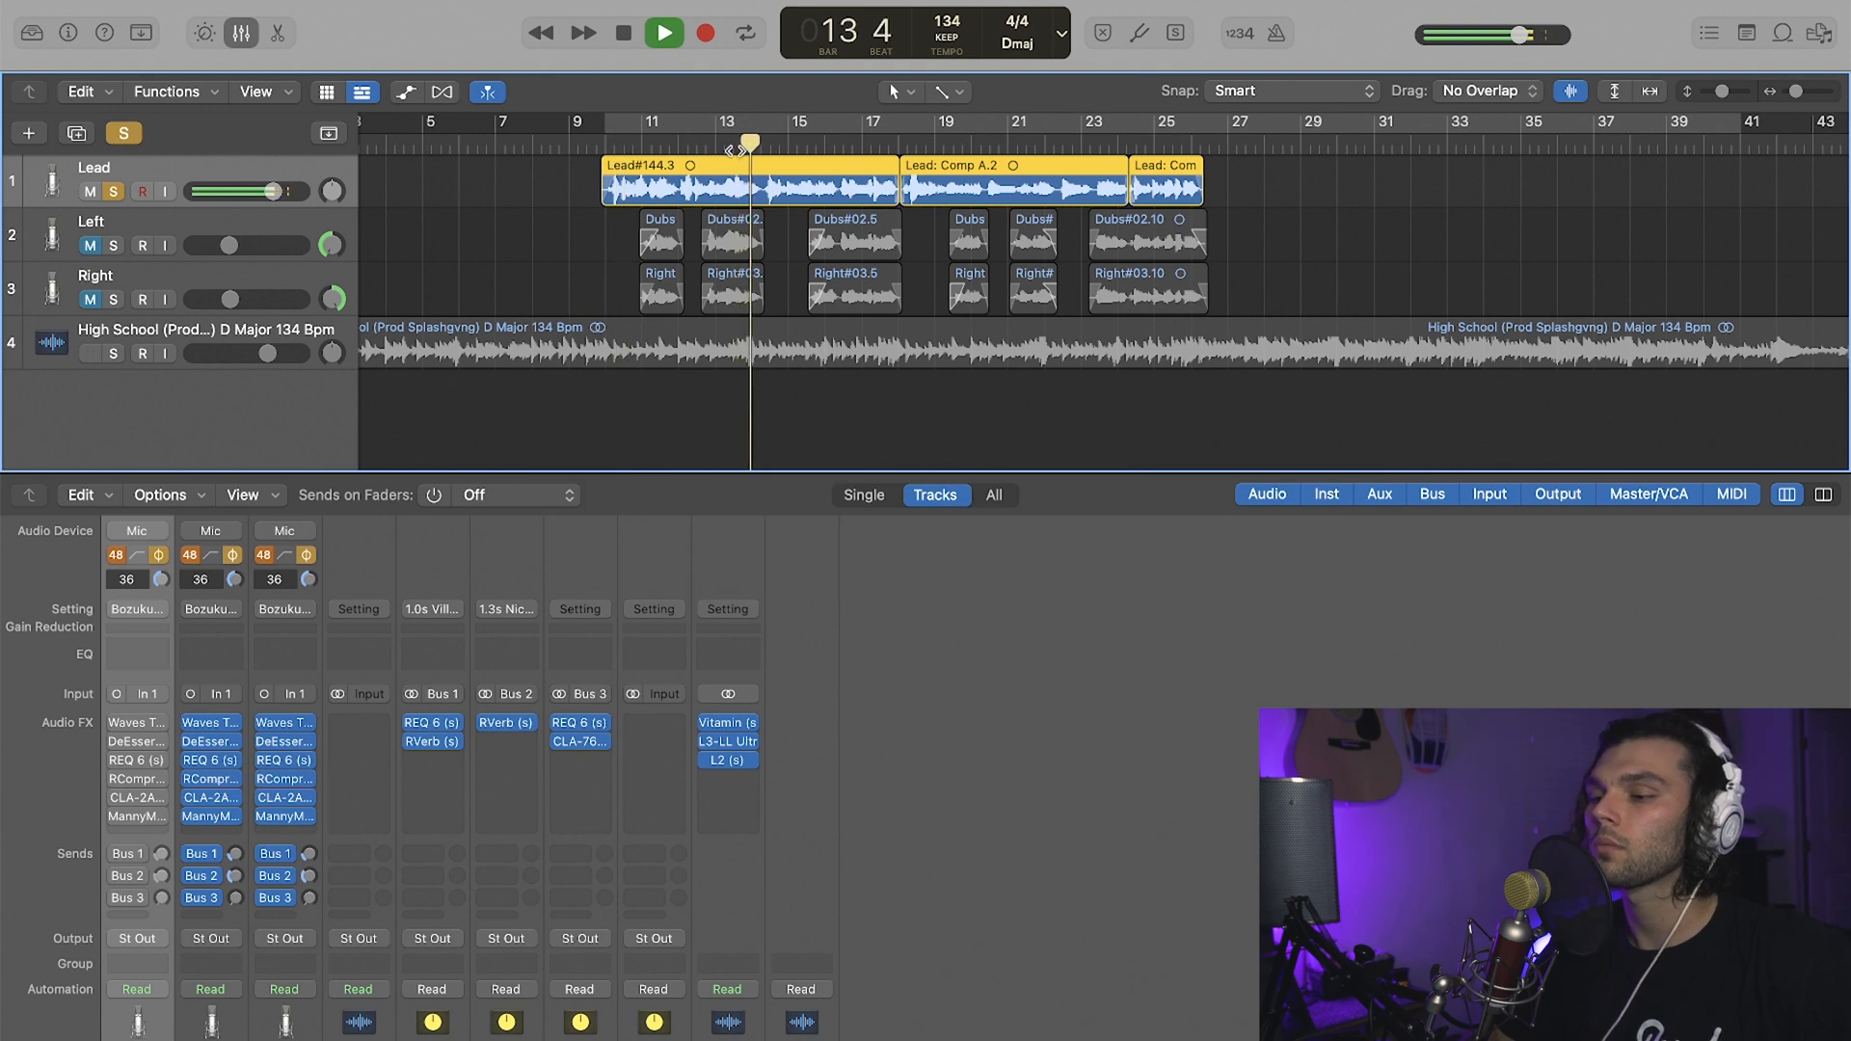
{"action": "key", "text": "space"}
- Re-enable Waves Tune on the Lead channel, open its settings and move its window clear of the mixer channels
{"action": "mouse_move", "coordinate": [141, 786]}
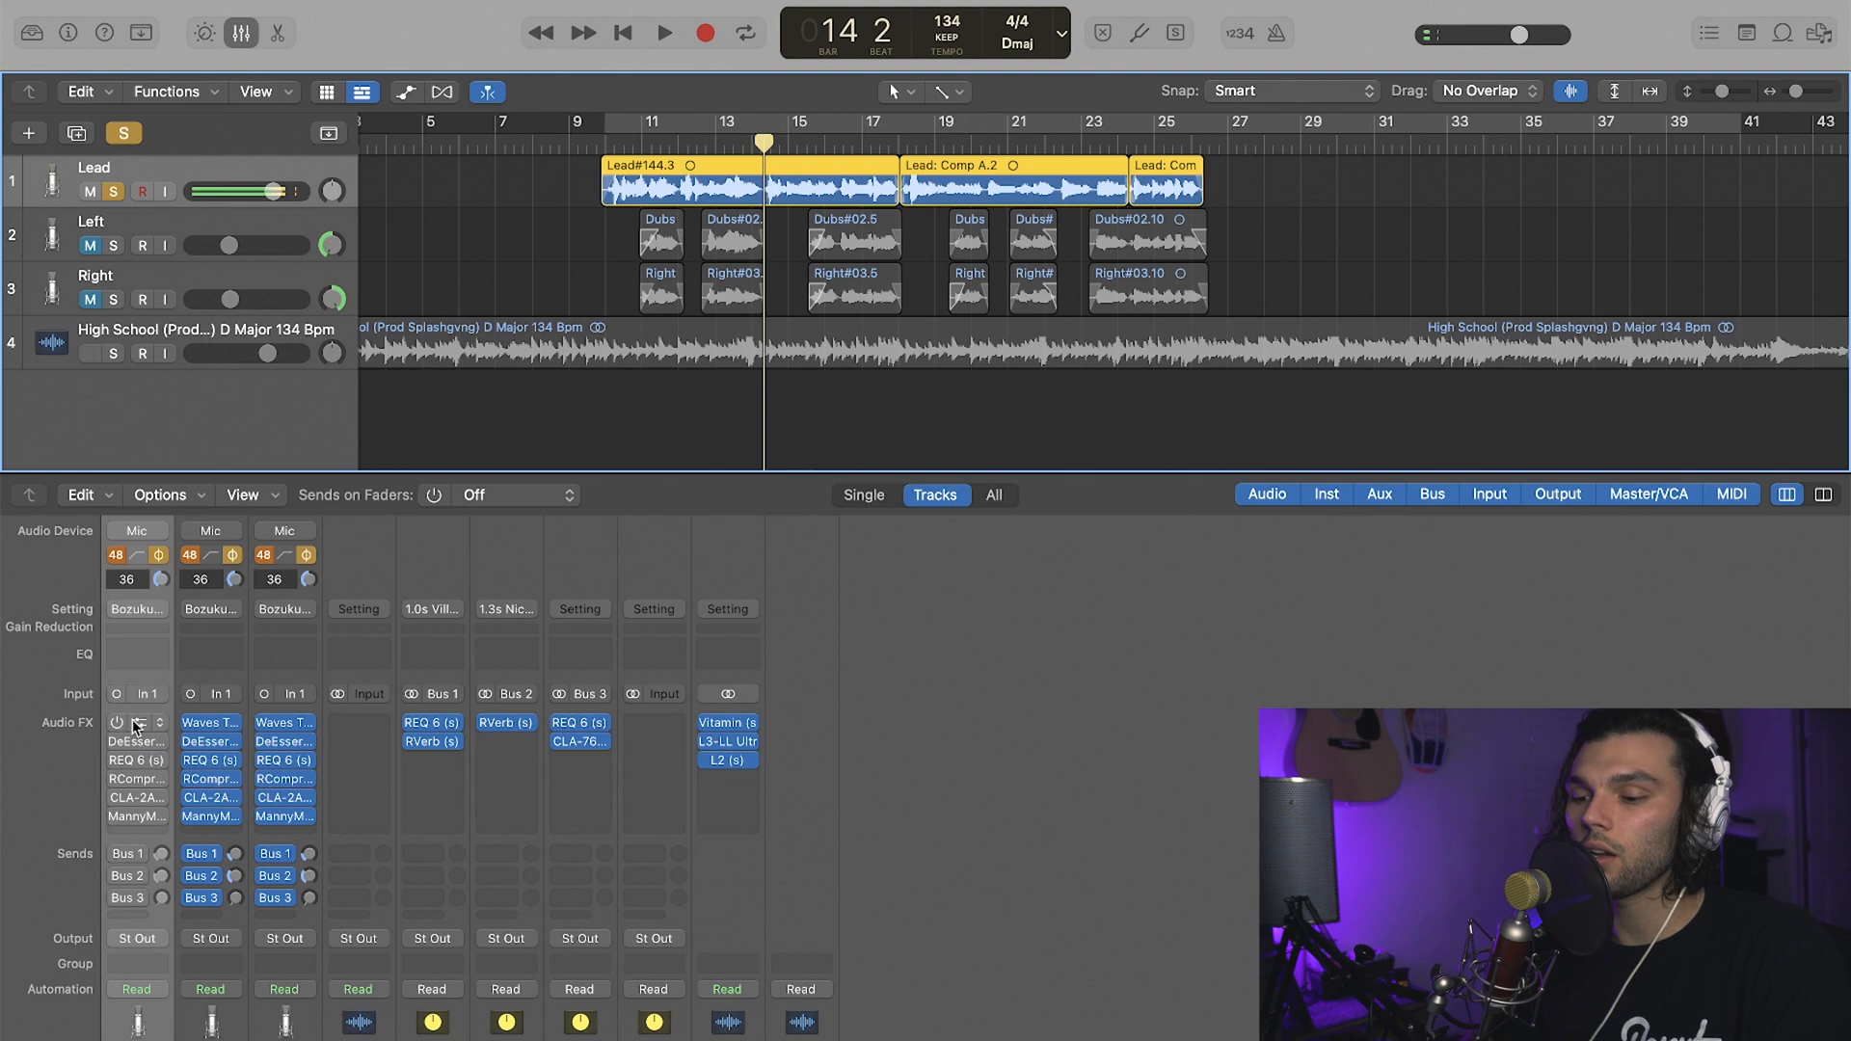
{"action": "left_click", "coordinate": [135, 724]}
{"action": "left_click", "coordinate": [142, 724]}
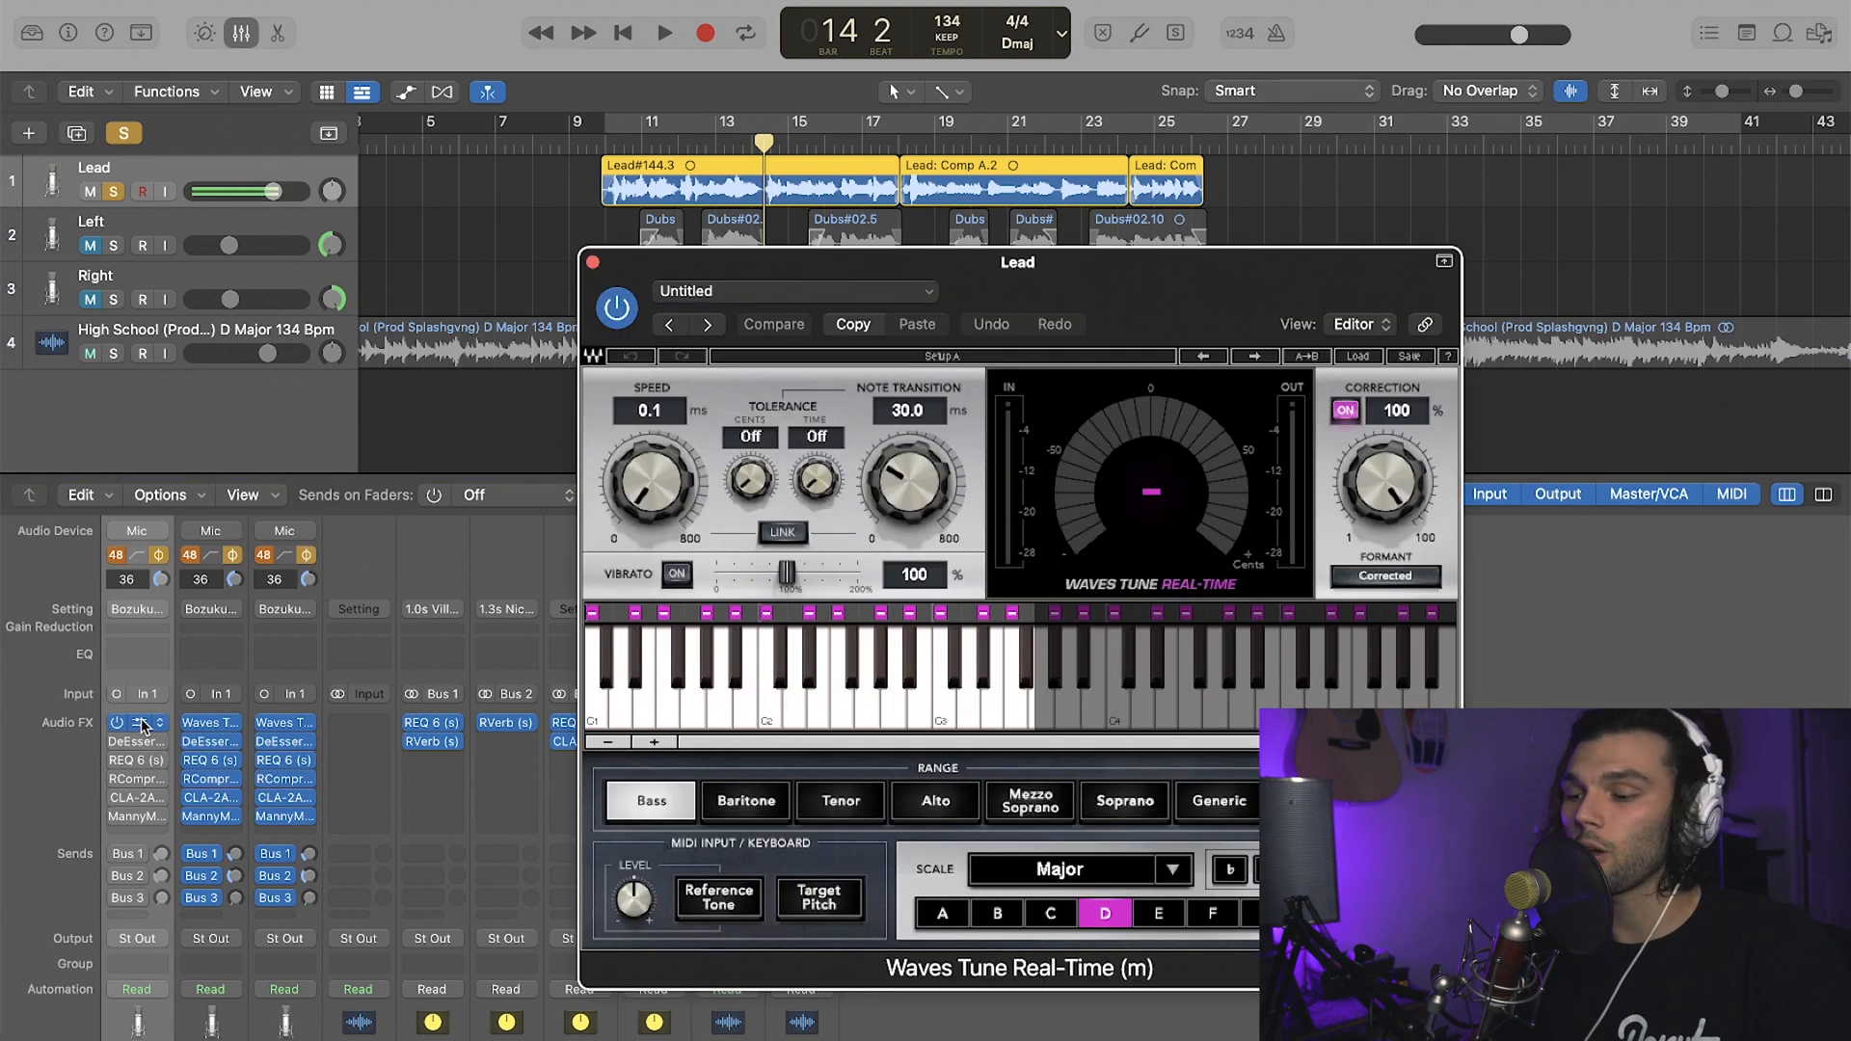
{"action": "left_click_drag", "start_coordinate": [1185, 283], "coordinate": [1461, 292]}
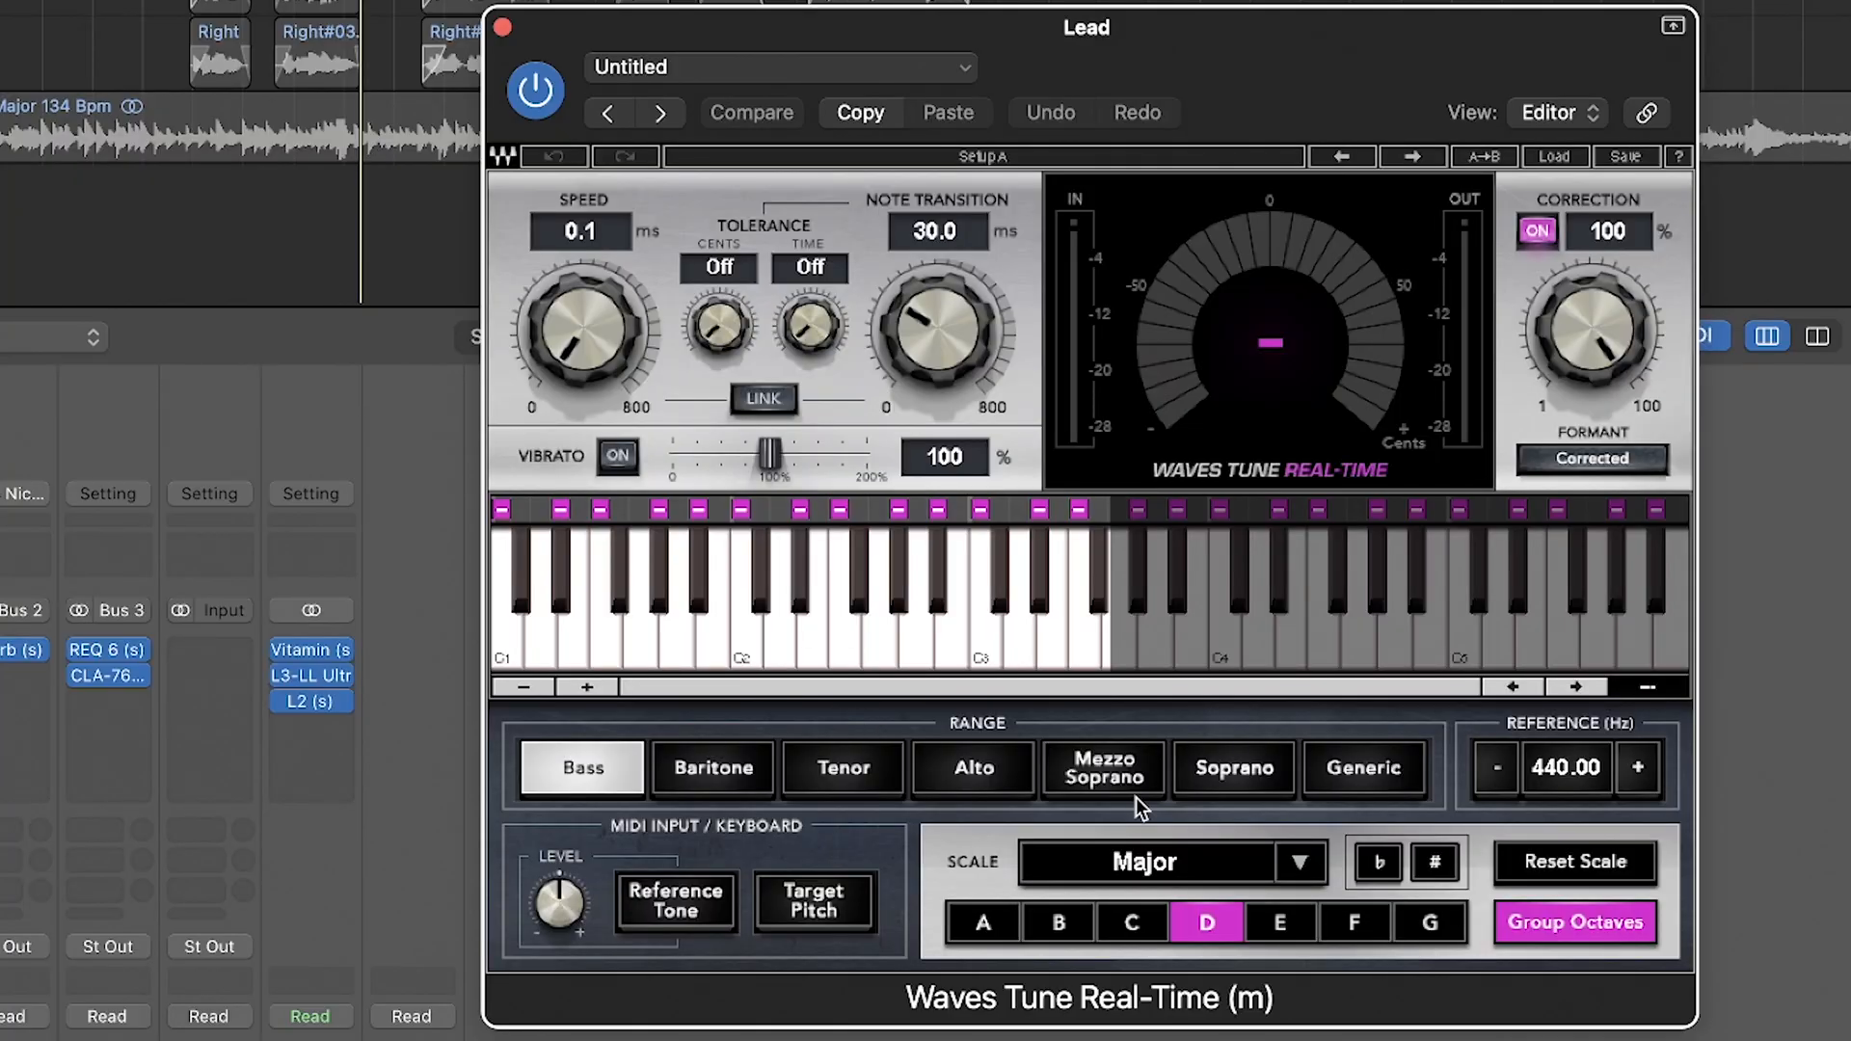
- Look through the available scale types in Waves Tune Real-Time, keeping the scale on Major
{"action": "left_click", "coordinate": [1313, 870]}
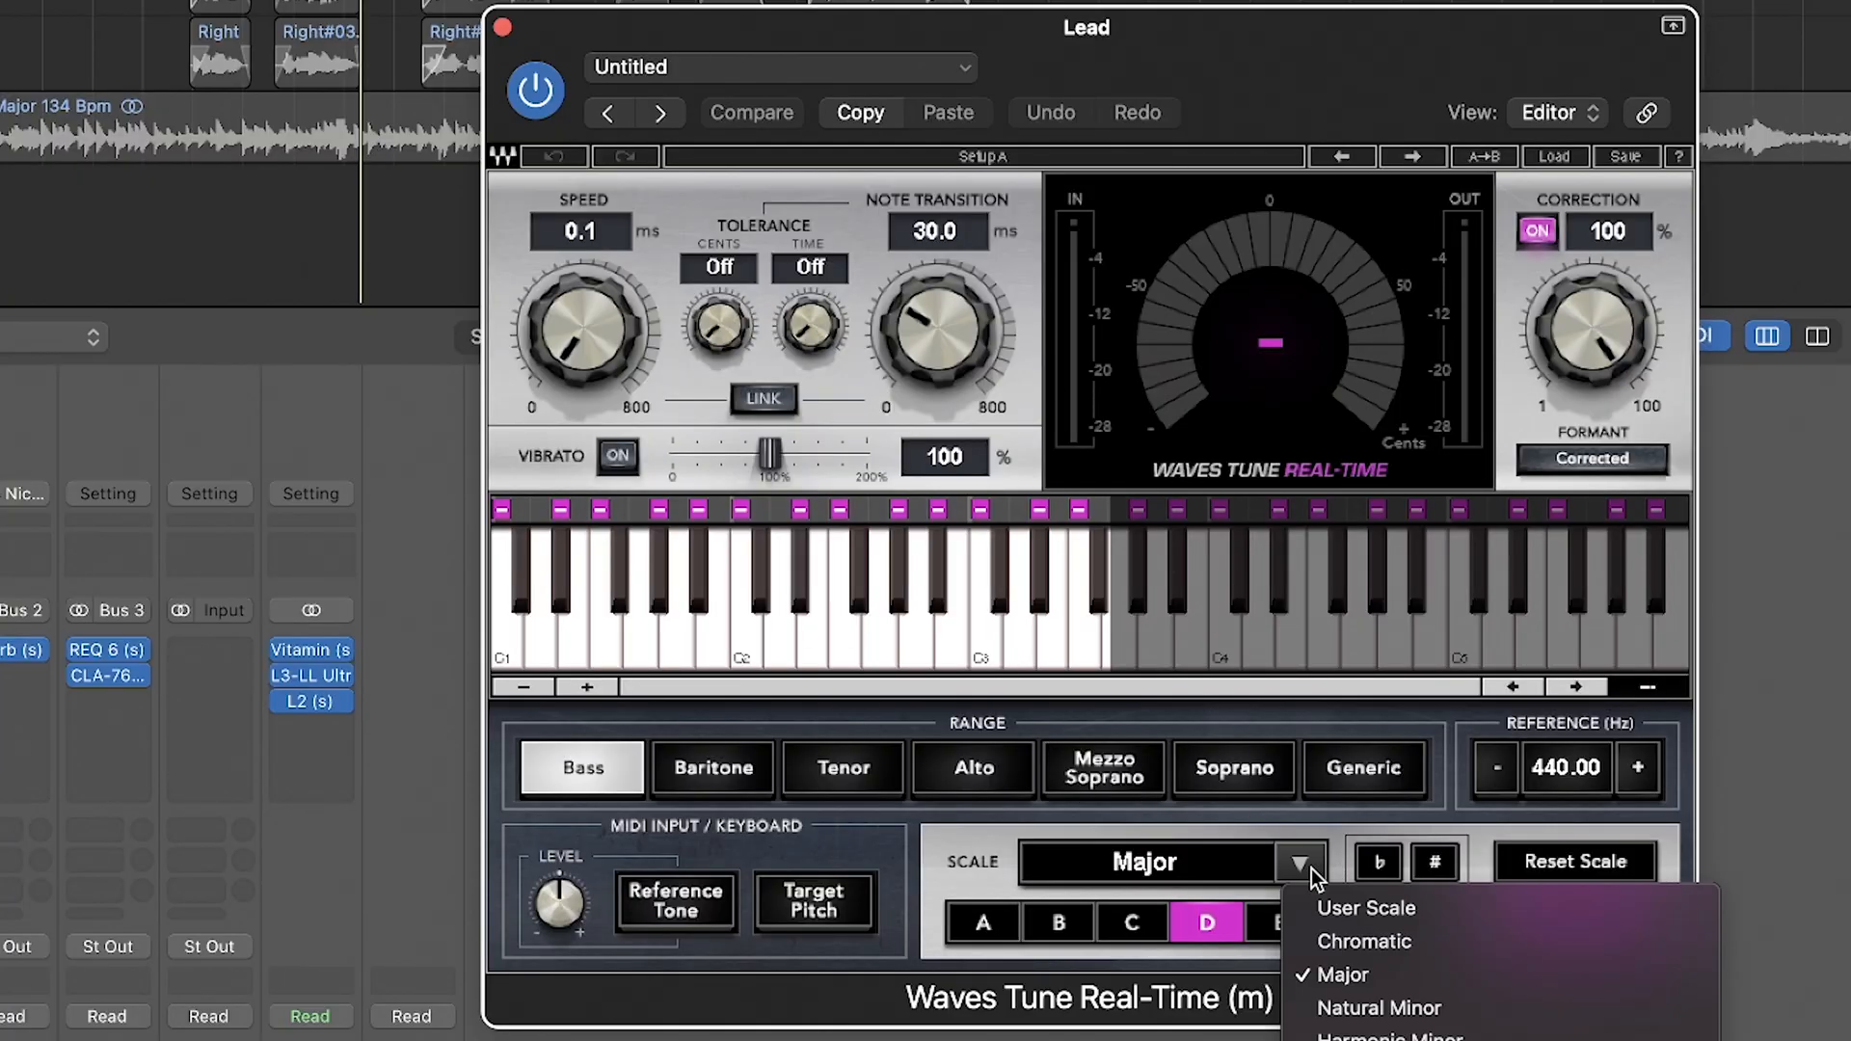
{"action": "left_click", "coordinate": [1311, 869]}
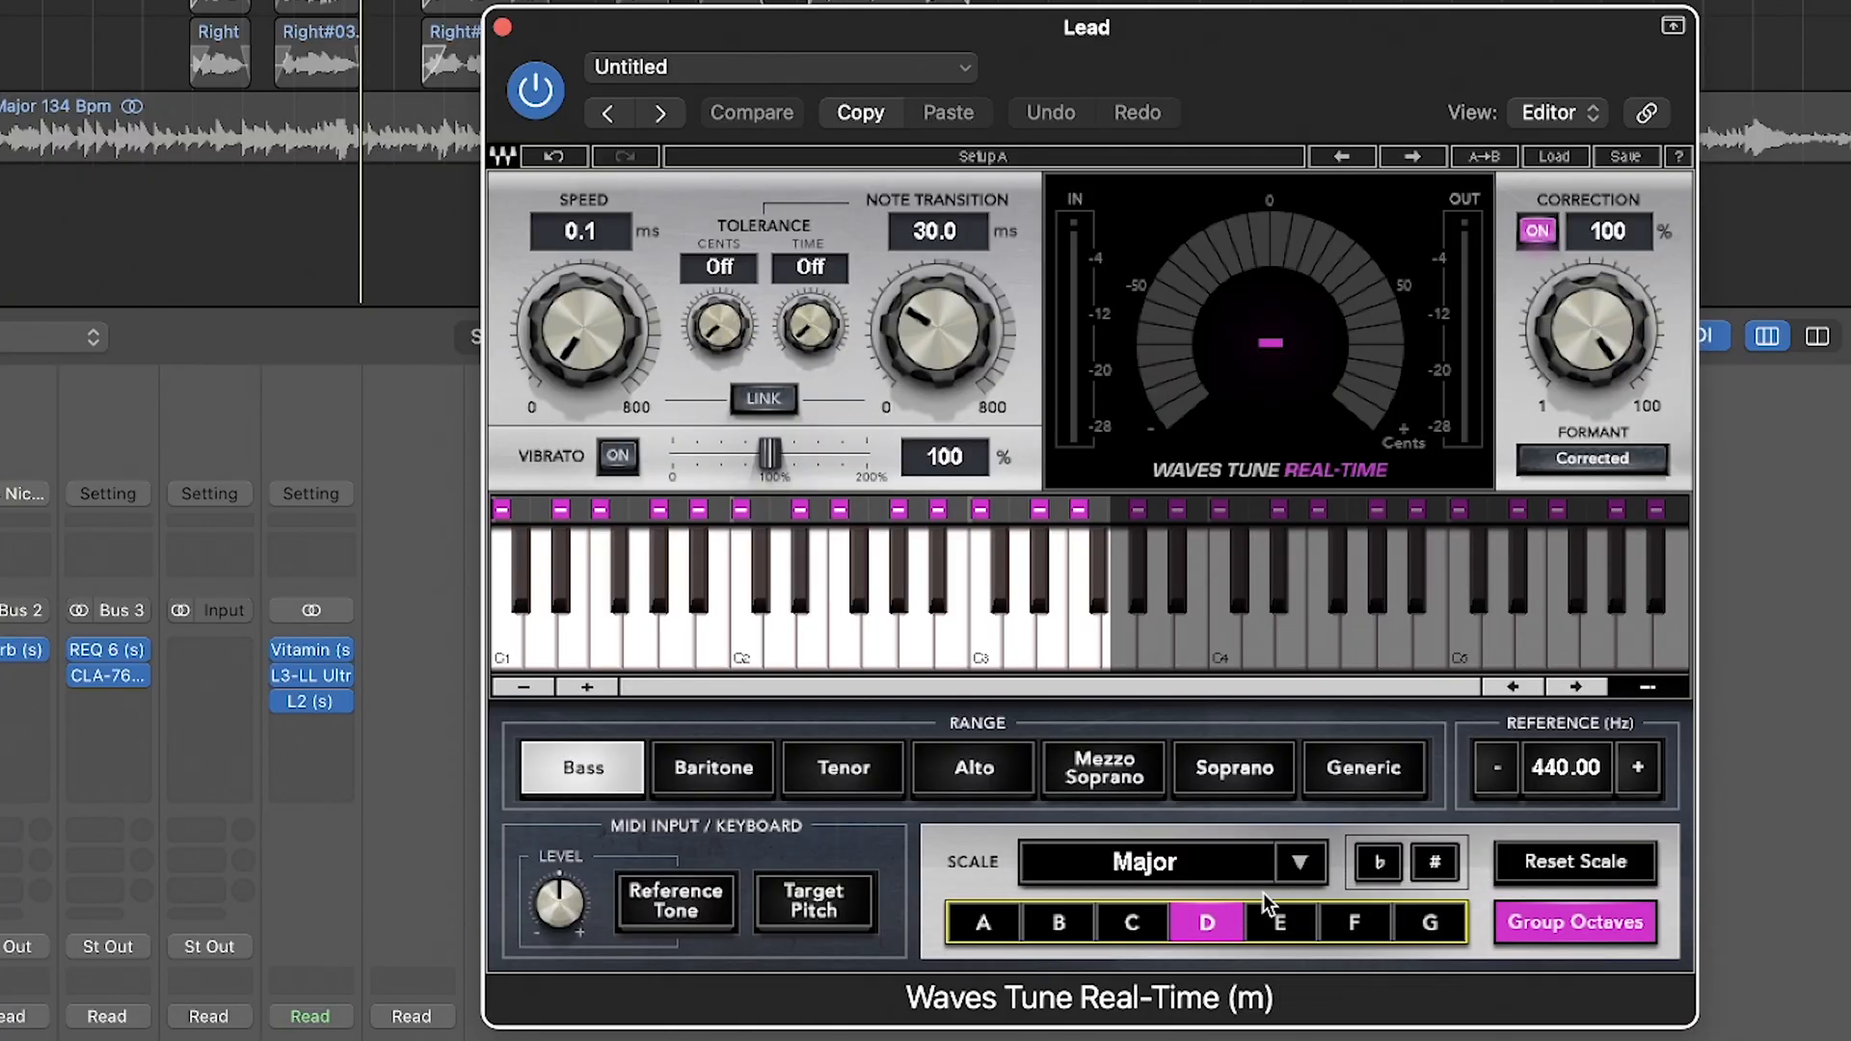
{"action": "left_click", "coordinate": [1299, 861]}
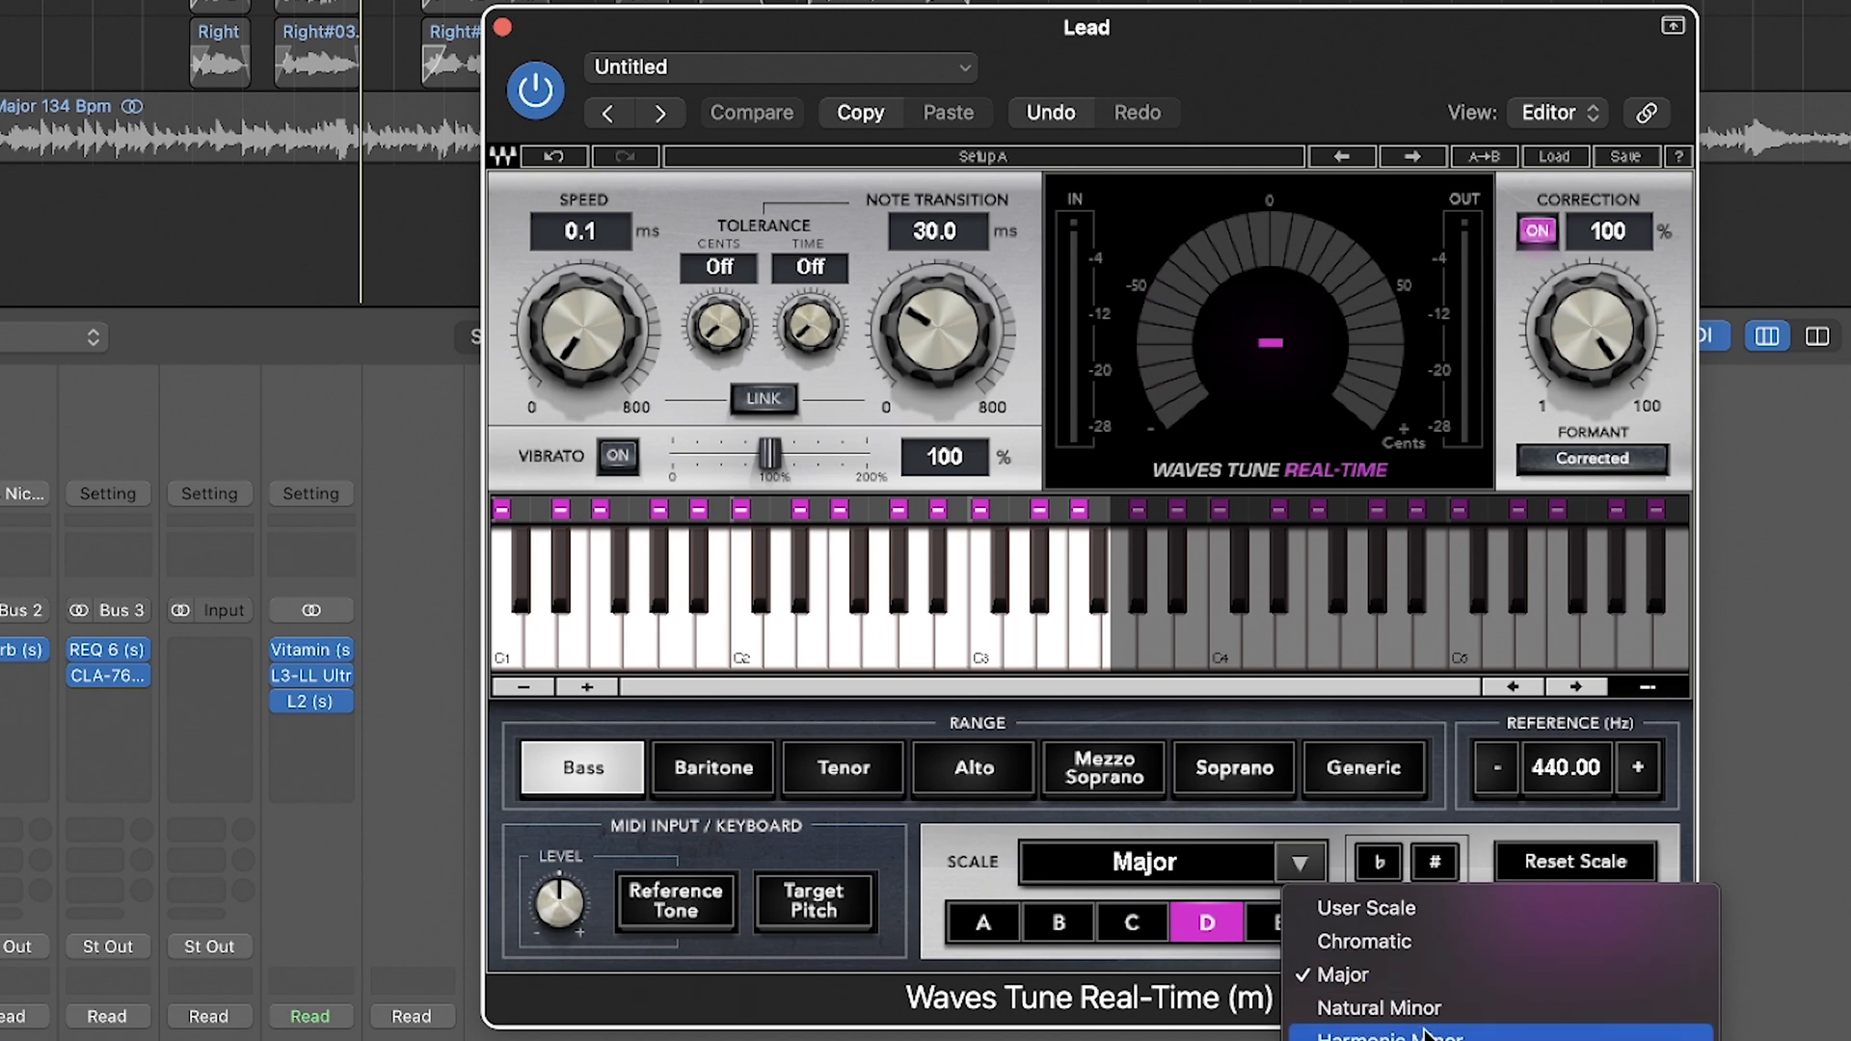
{"action": "scroll", "coordinate": [992, 885], "scroll_direction": "down", "scroll_amount": 15}
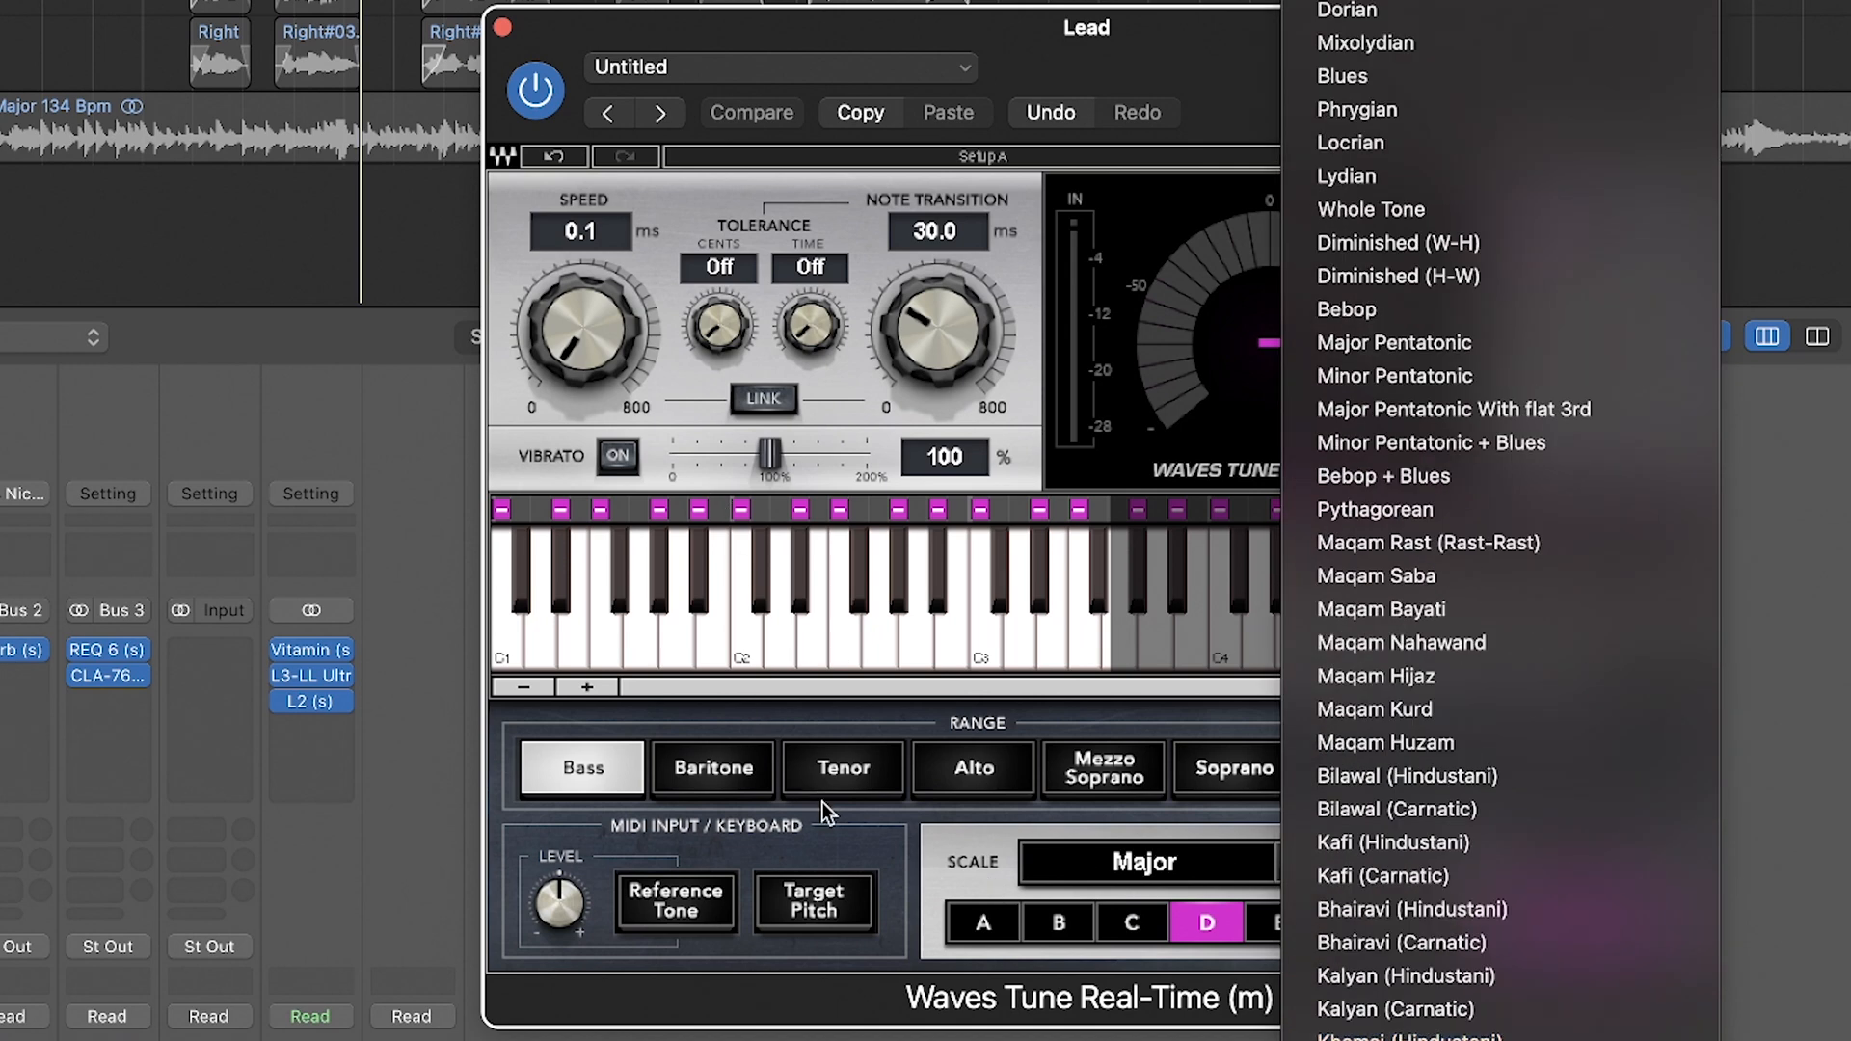
{"action": "left_click", "coordinate": [875, 827]}
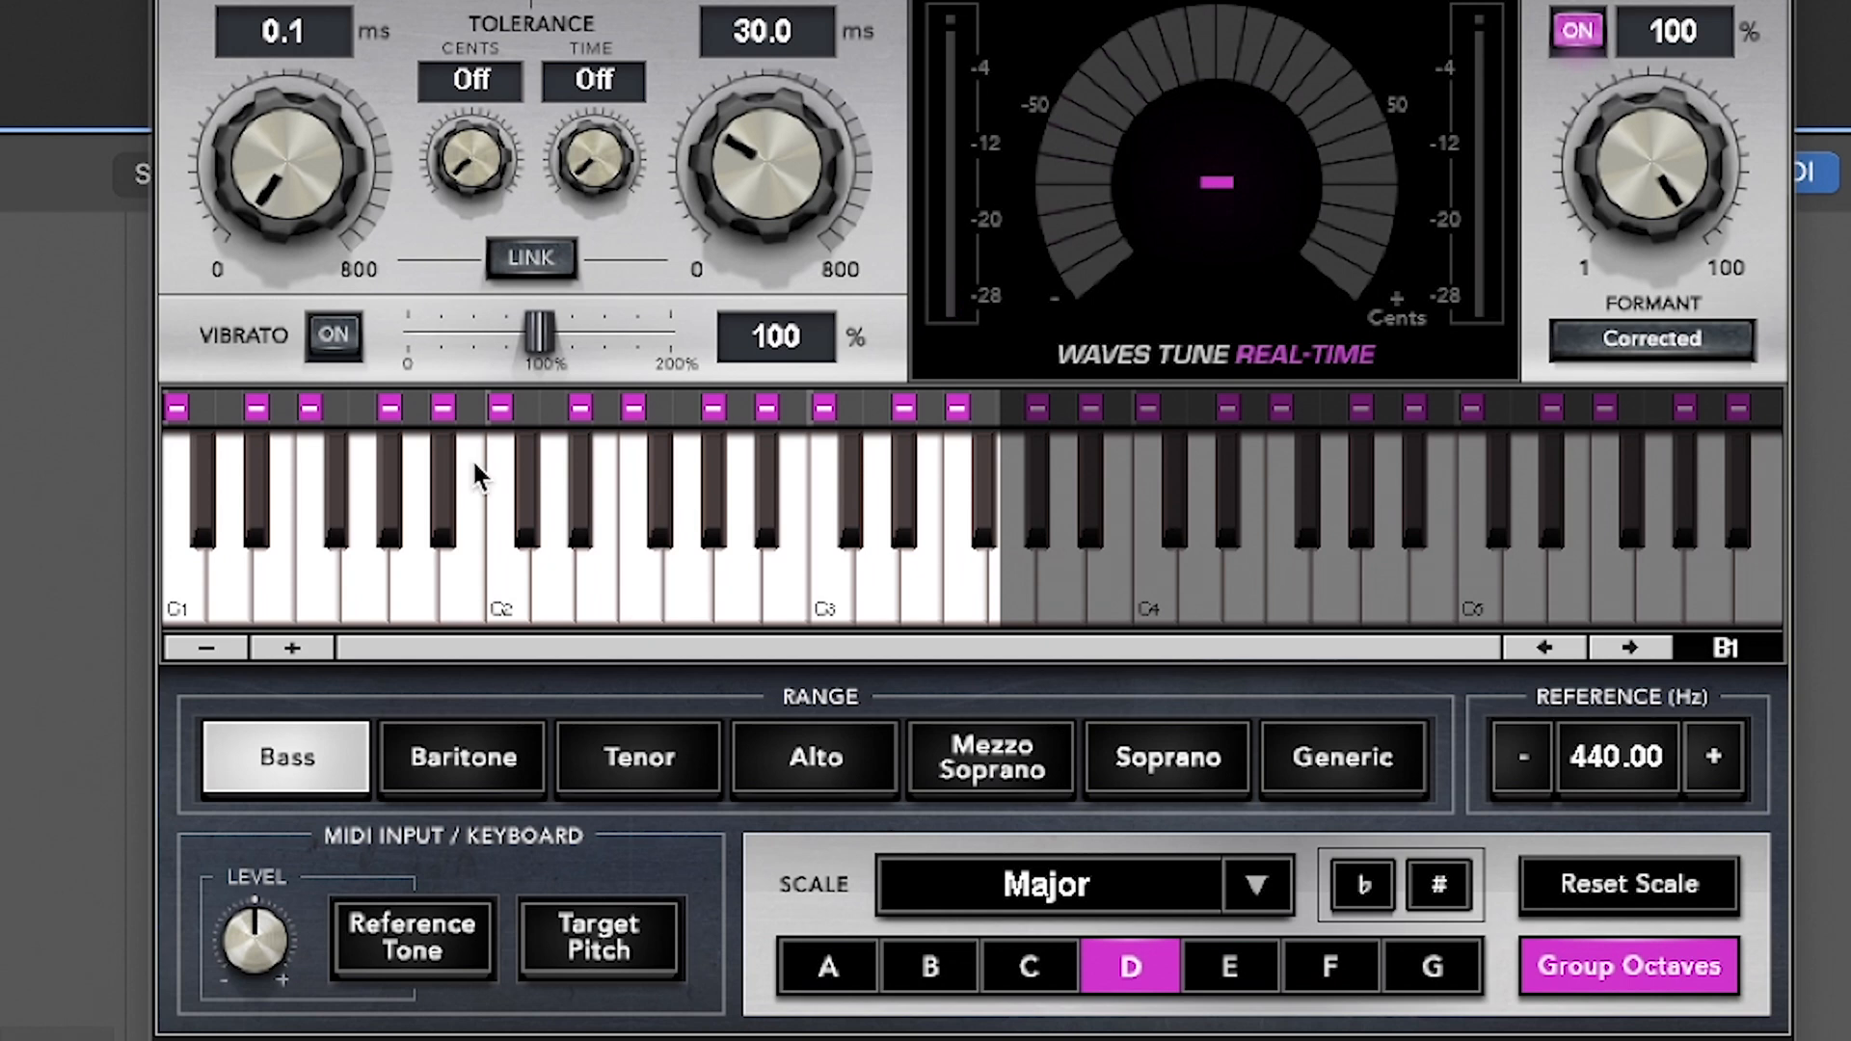
- Try the Tenor, Alto, Mezzo Soprano, Soprano and Generic vocal ranges, and return the range to Bass
{"action": "left_click", "coordinate": [680, 757]}
{"action": "left_click", "coordinate": [819, 757]}
{"action": "left_click", "coordinate": [925, 757]}
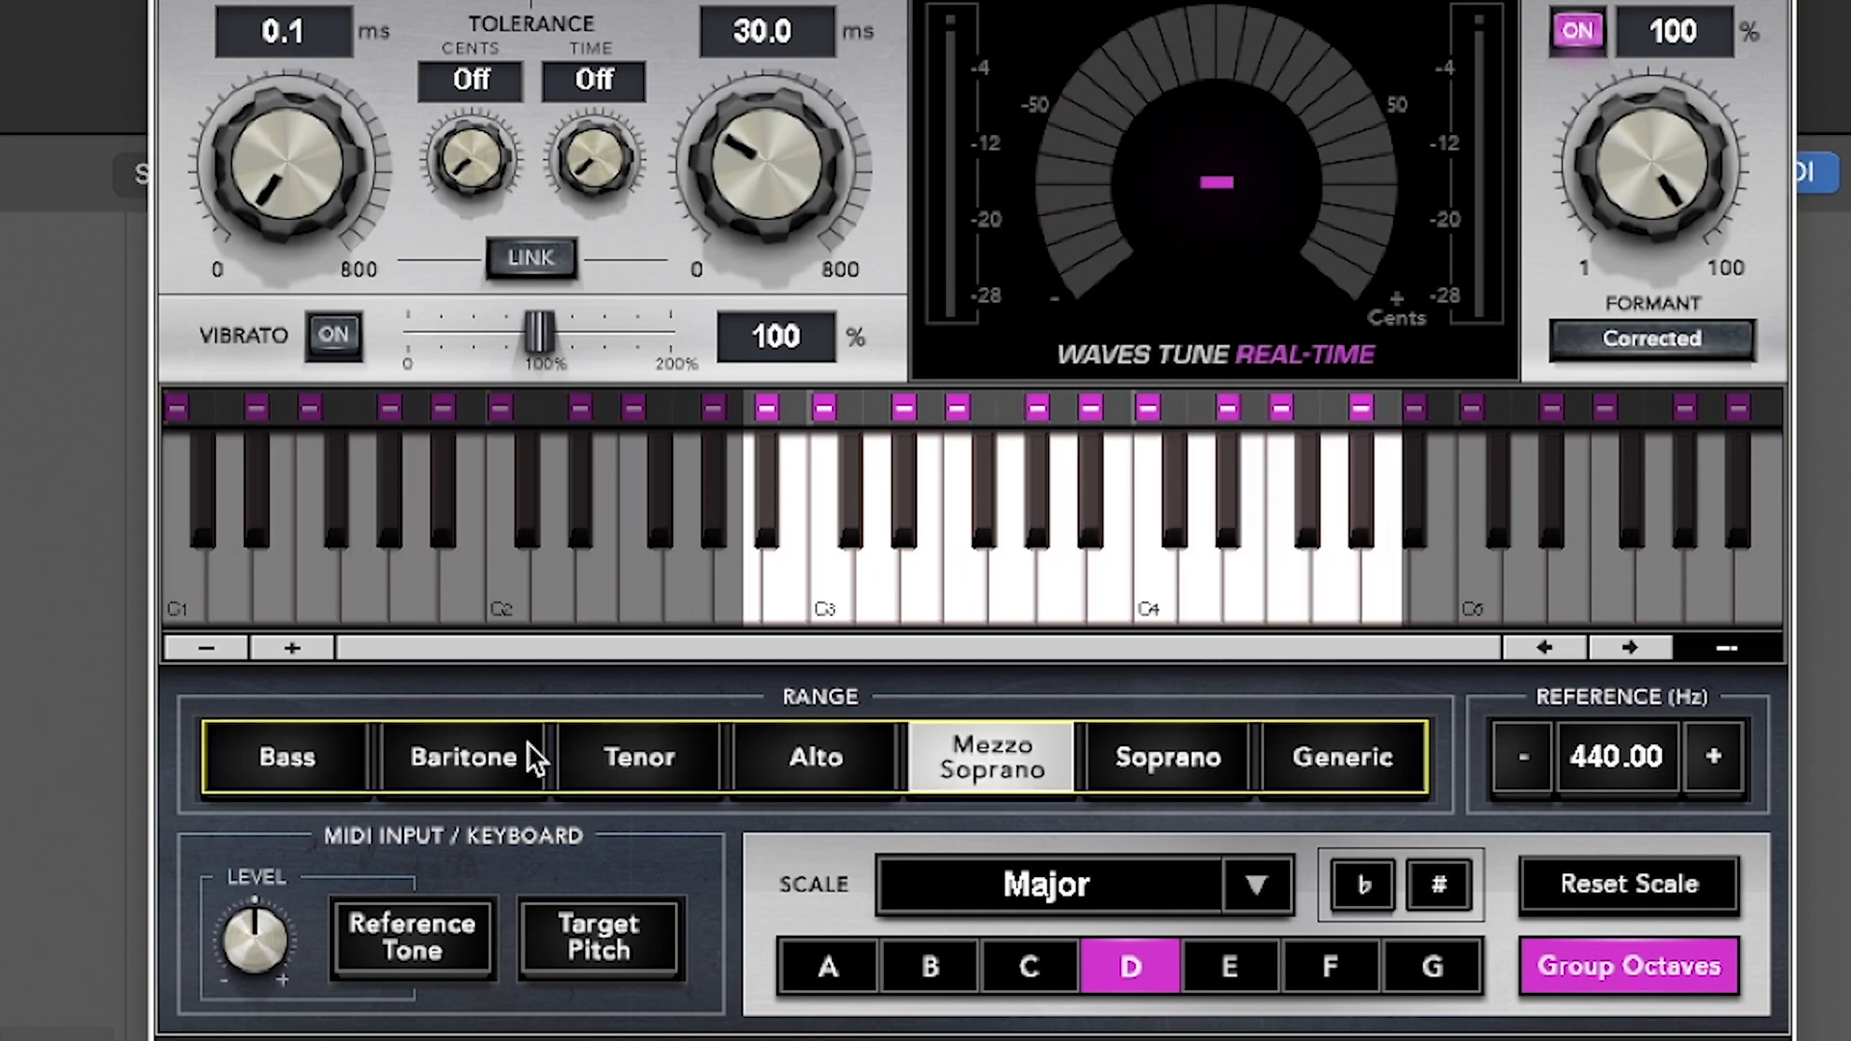
{"action": "left_click", "coordinate": [294, 762]}
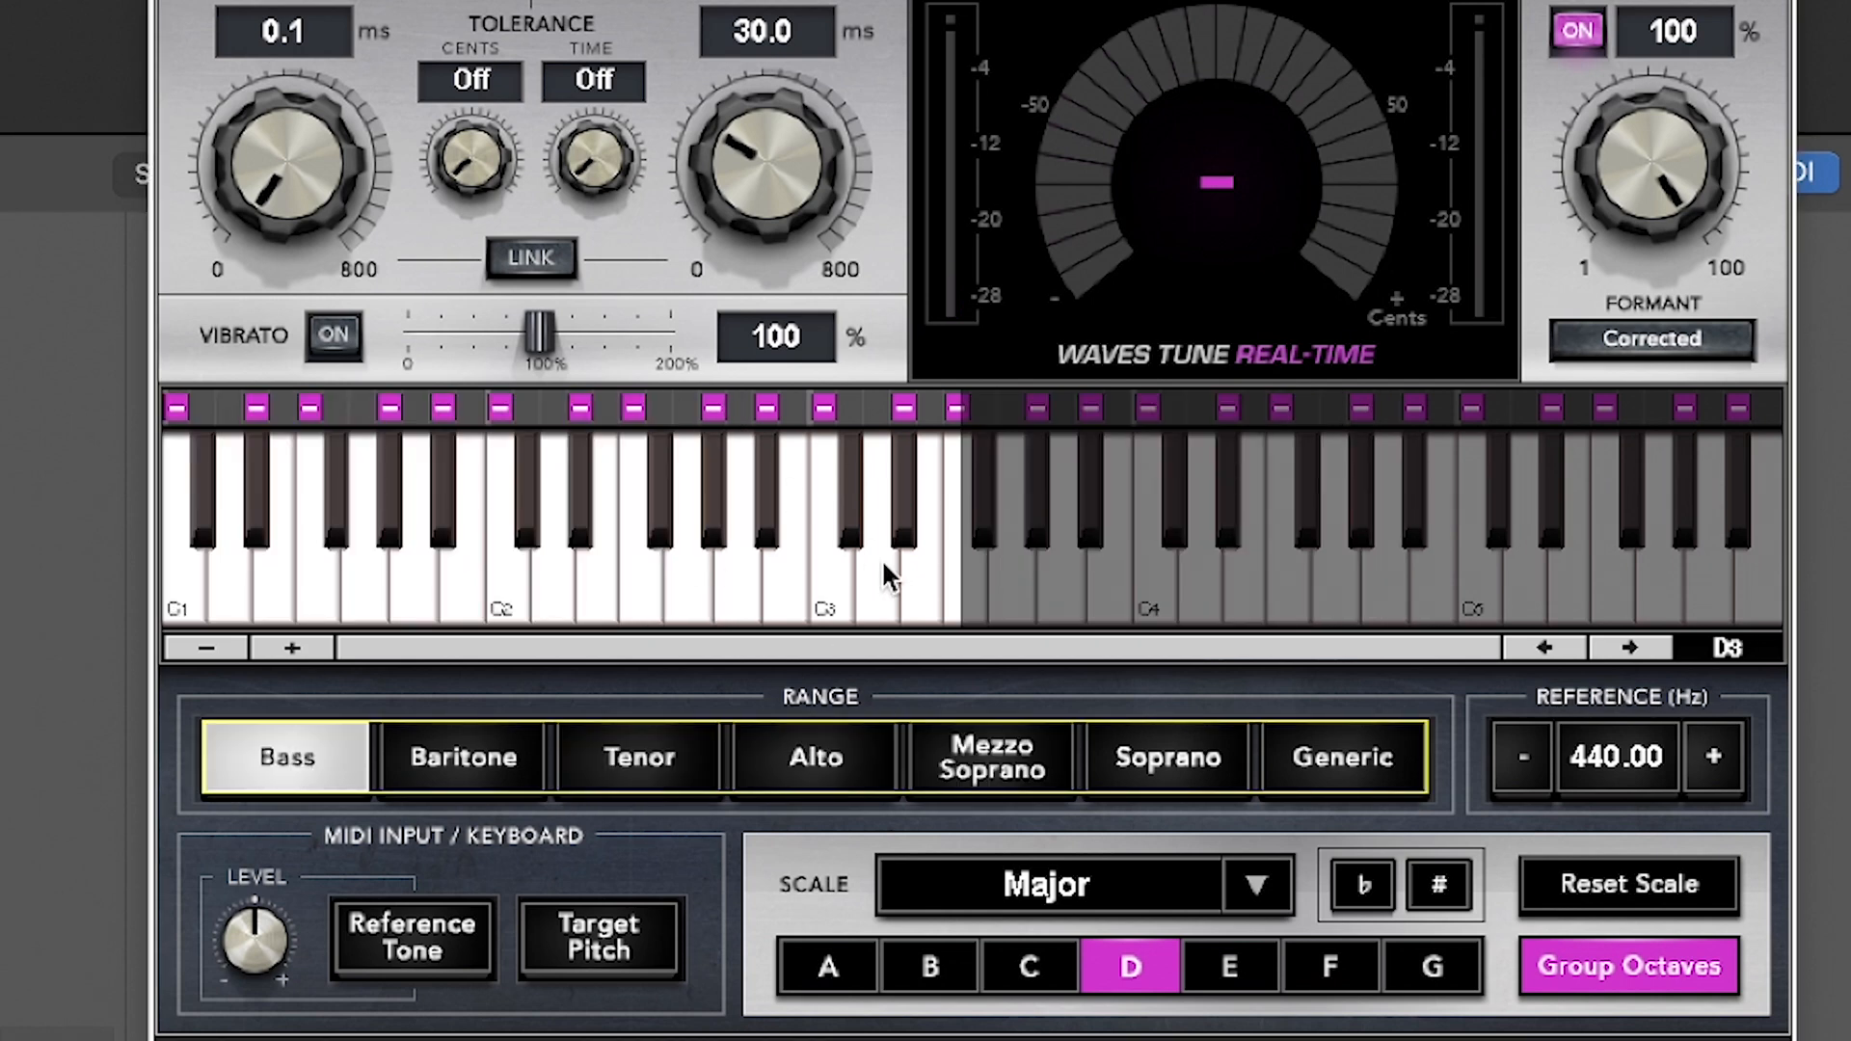
{"action": "left_click", "coordinate": [827, 733]}
{"action": "left_click", "coordinate": [974, 762]}
{"action": "left_click", "coordinate": [1178, 757]}
{"action": "left_click", "coordinate": [1403, 768]}
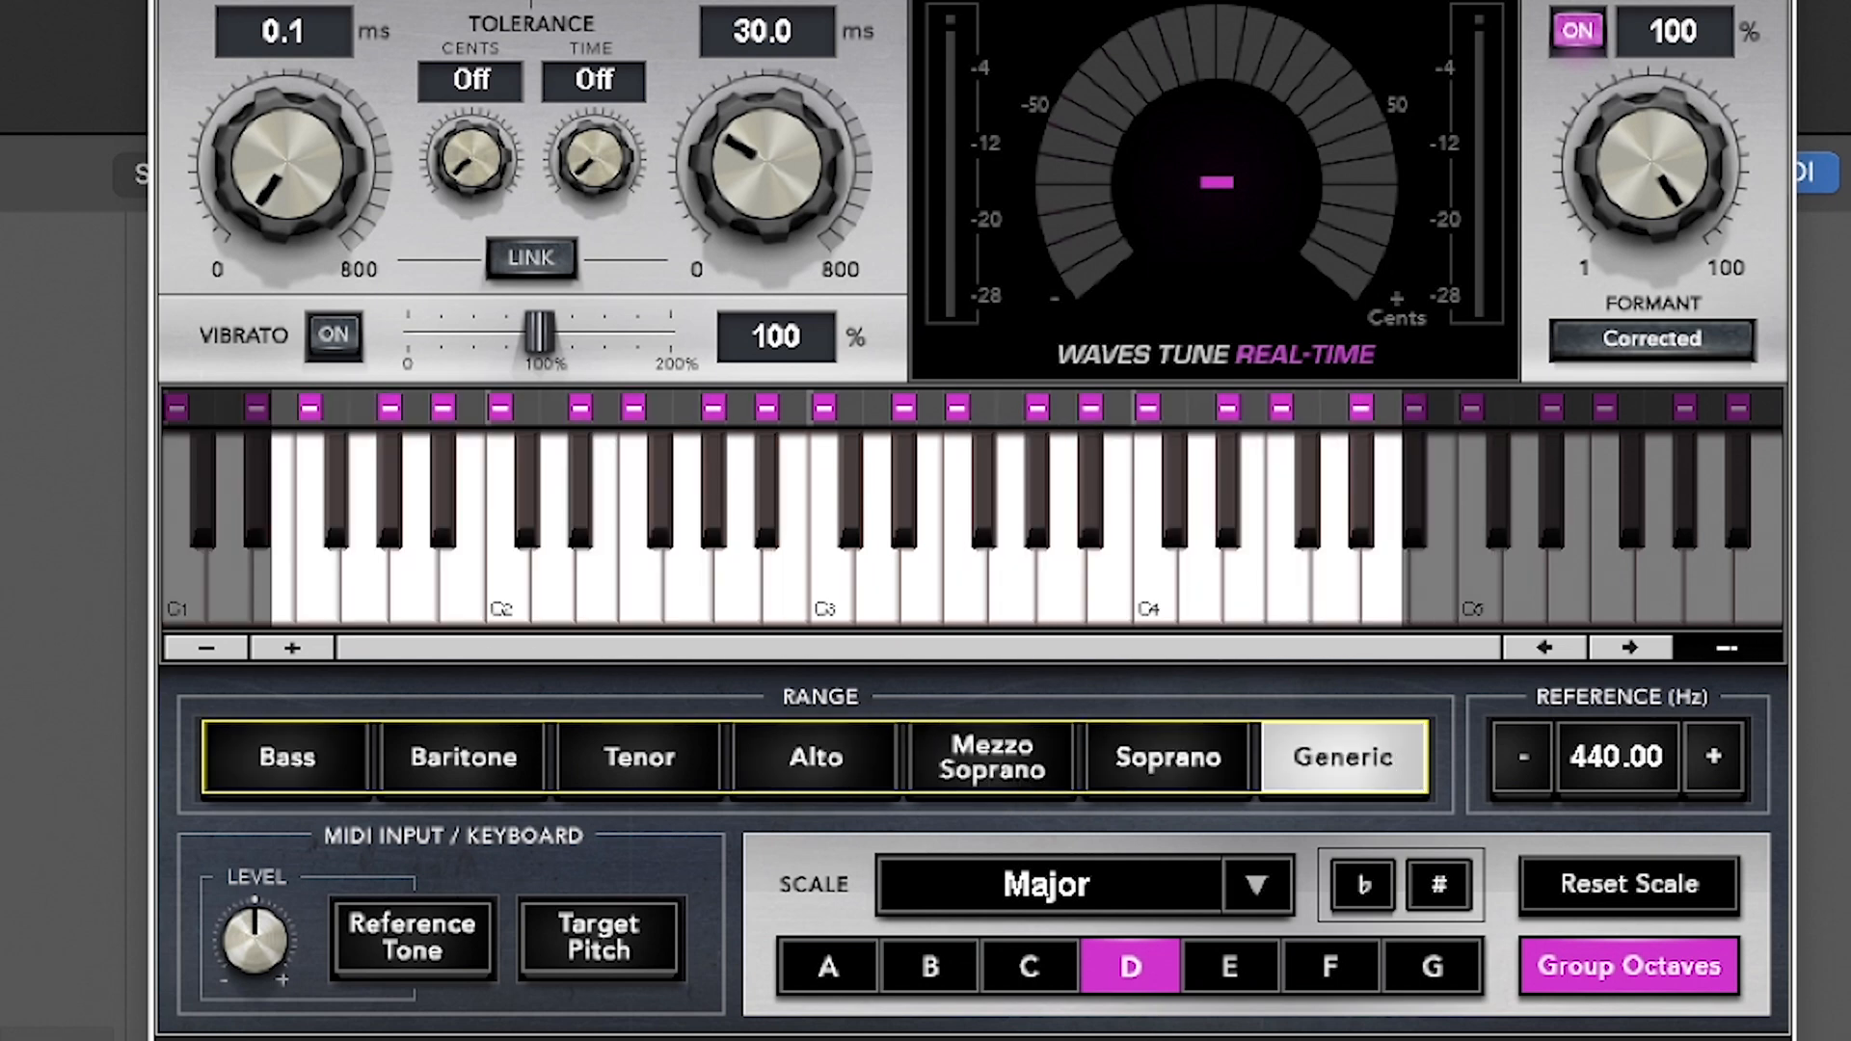
{"action": "left_click", "coordinate": [295, 767]}
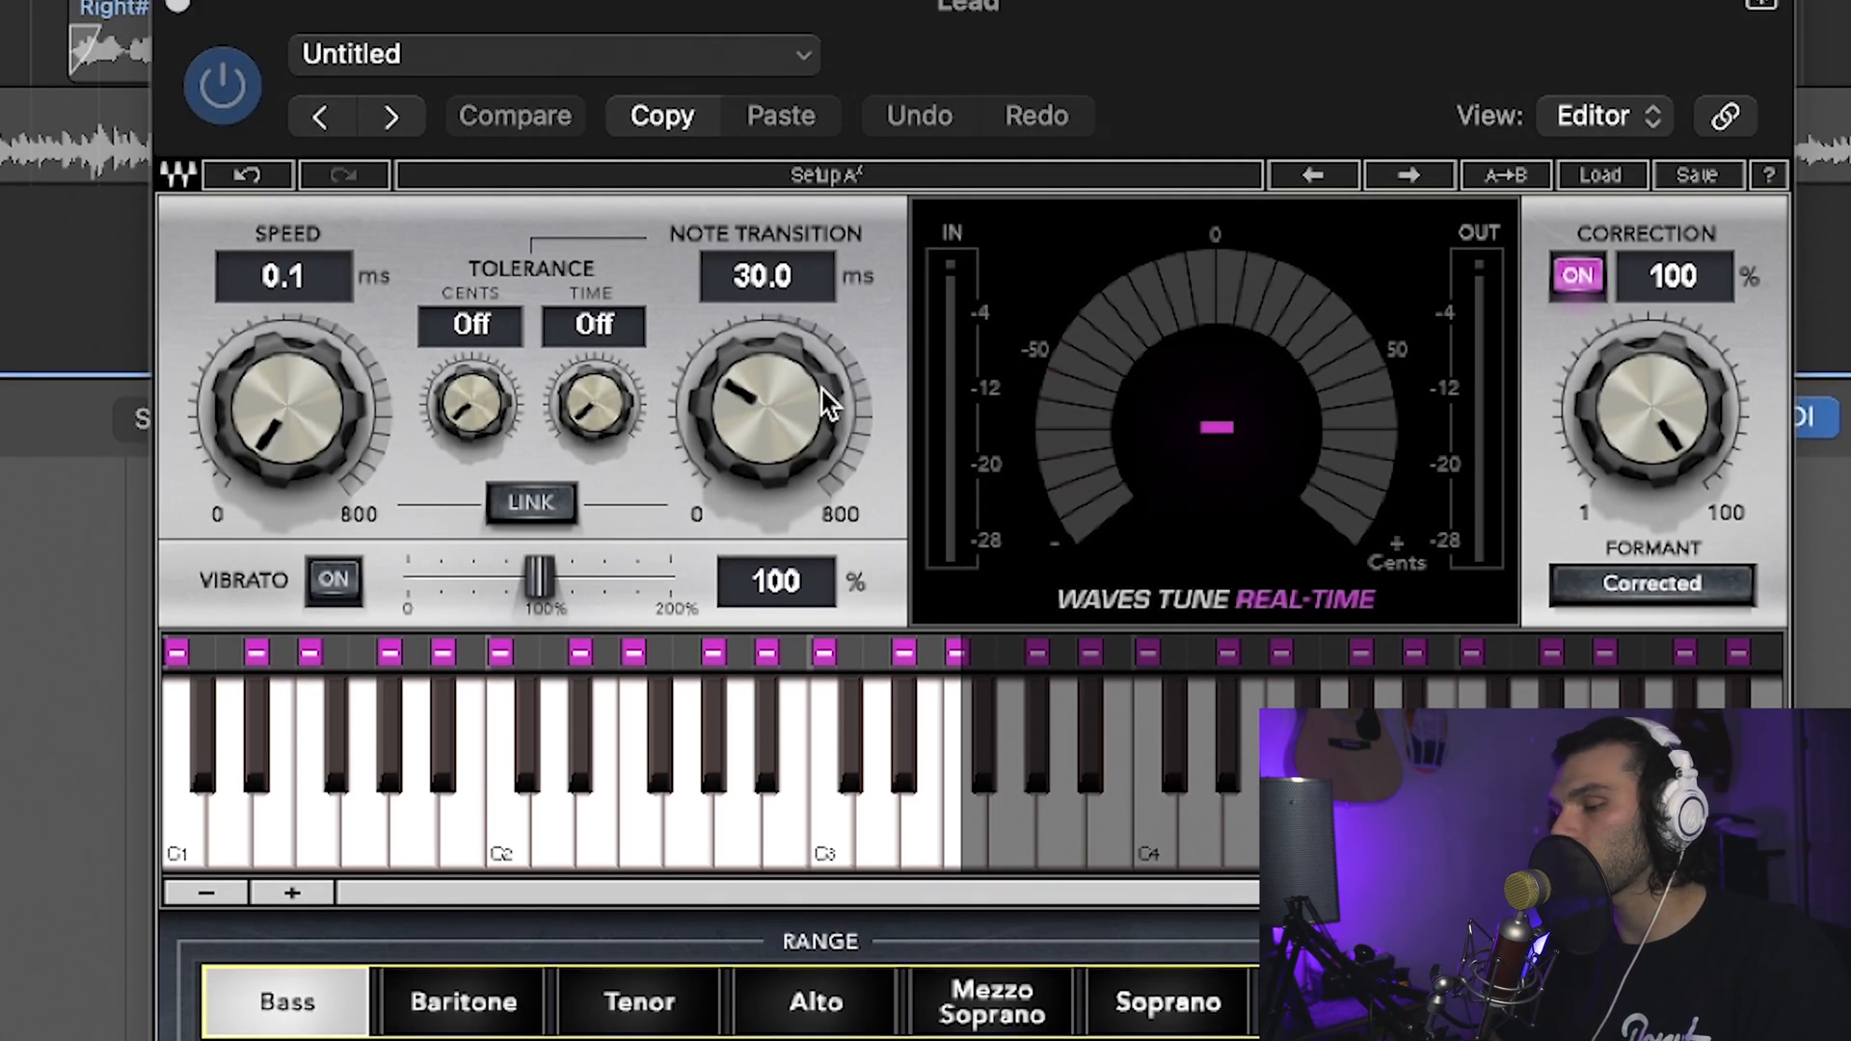
- Try Note Transition at 0.1 ms, undo it, try 32.2 ms with Speed at 0.1 ms, and toggle the settings comparison
{"action": "left_click_drag", "start_coordinate": [826, 403], "coordinate": [821, 389]}
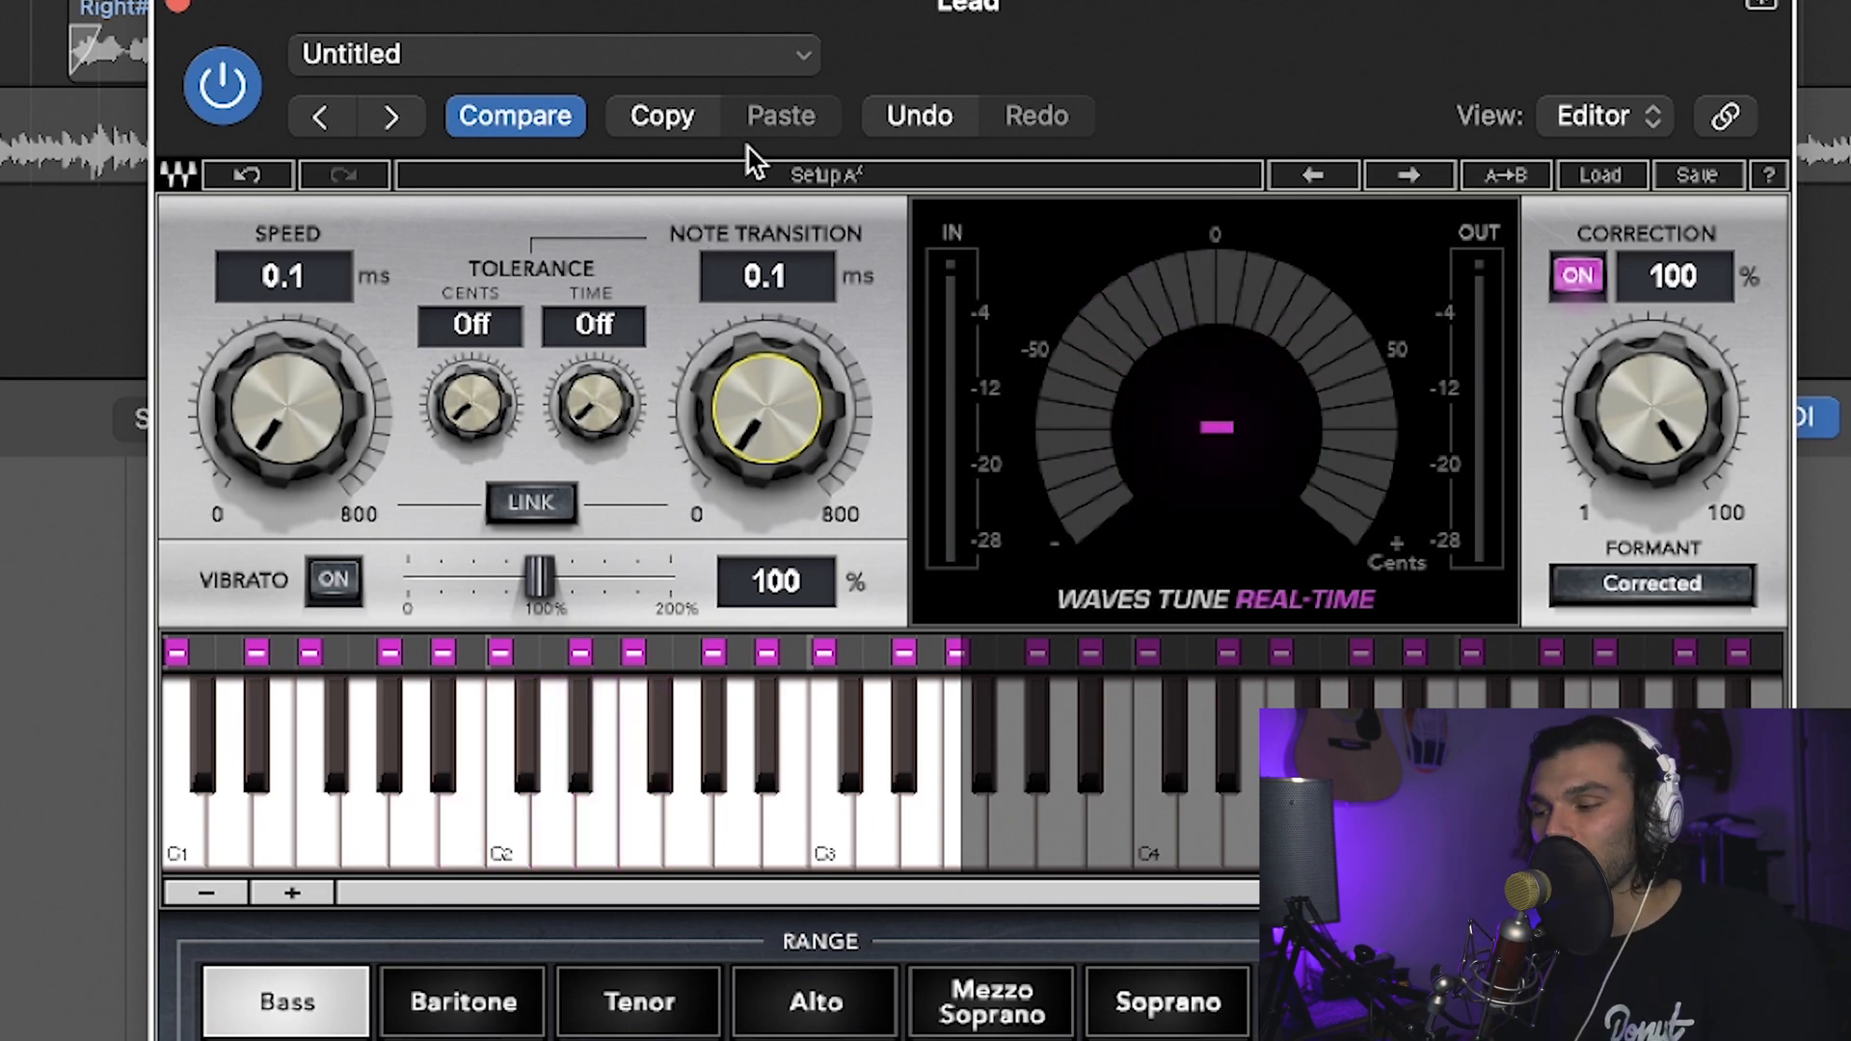
{"action": "left_click", "coordinate": [903, 127]}
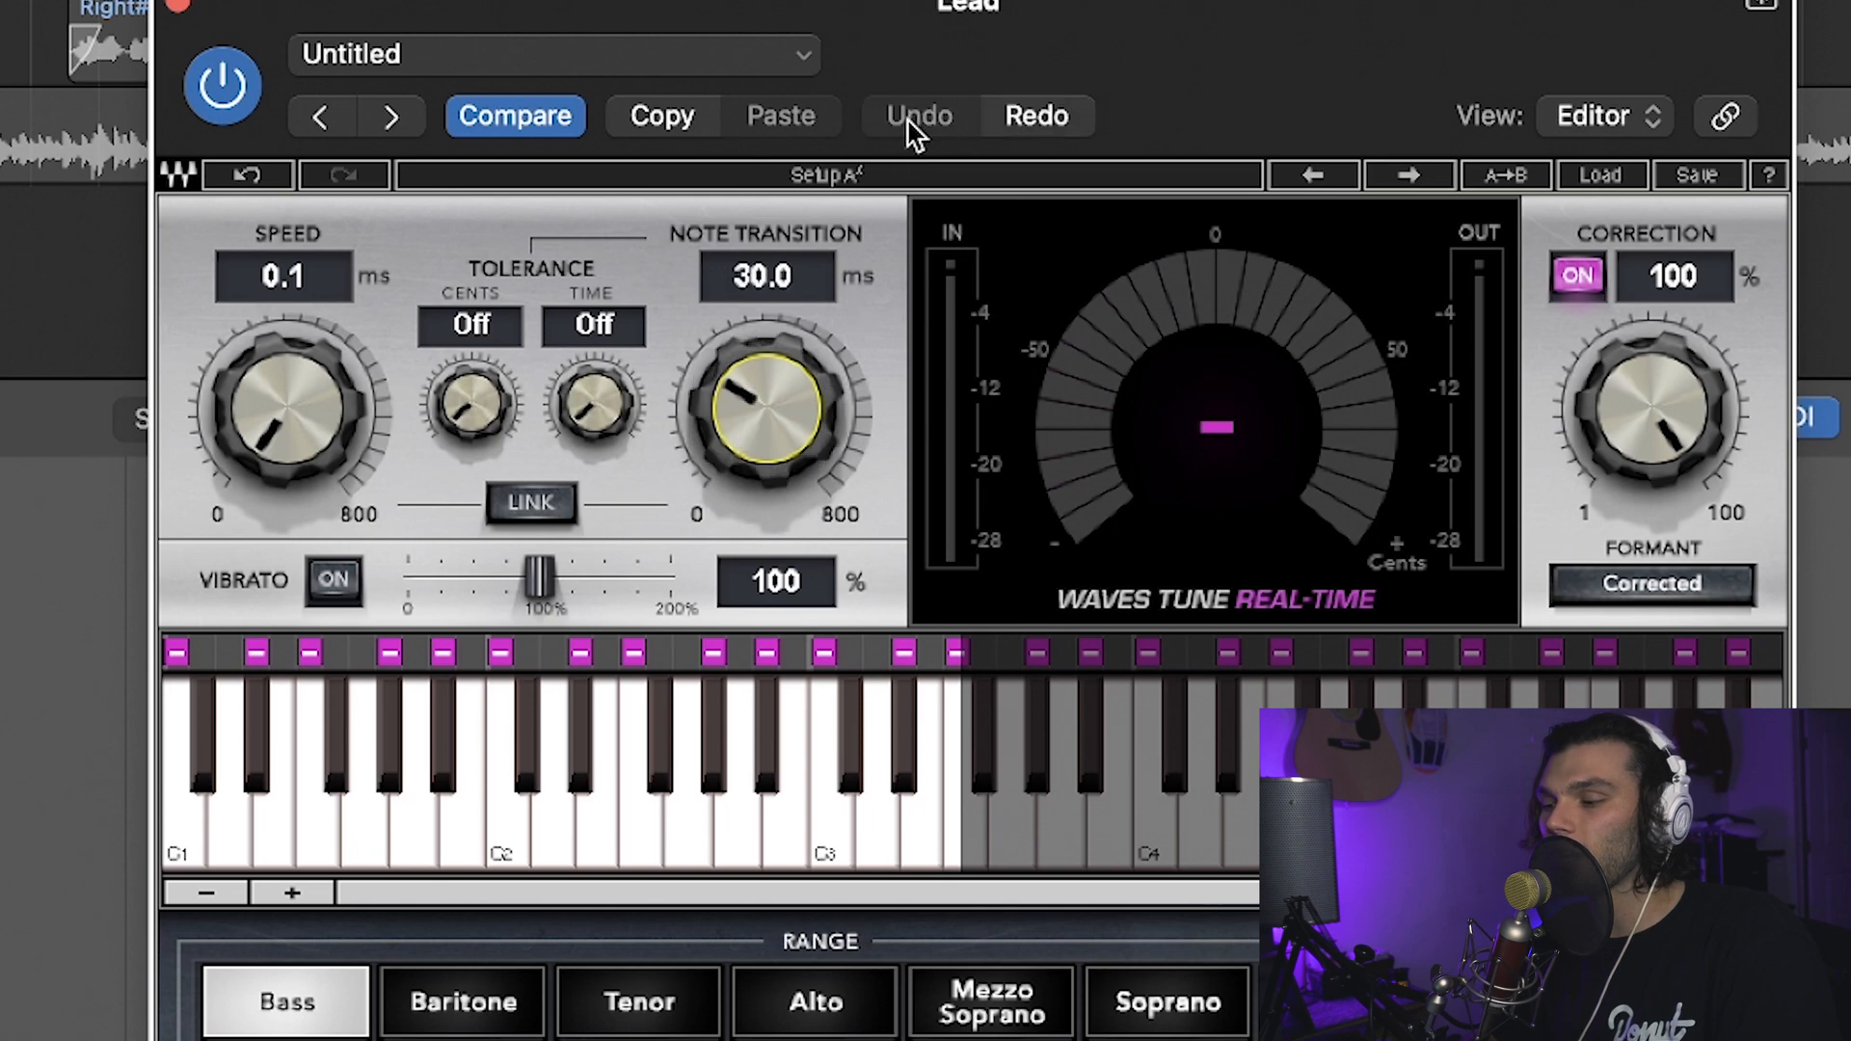
{"action": "left_click", "coordinate": [762, 413]}
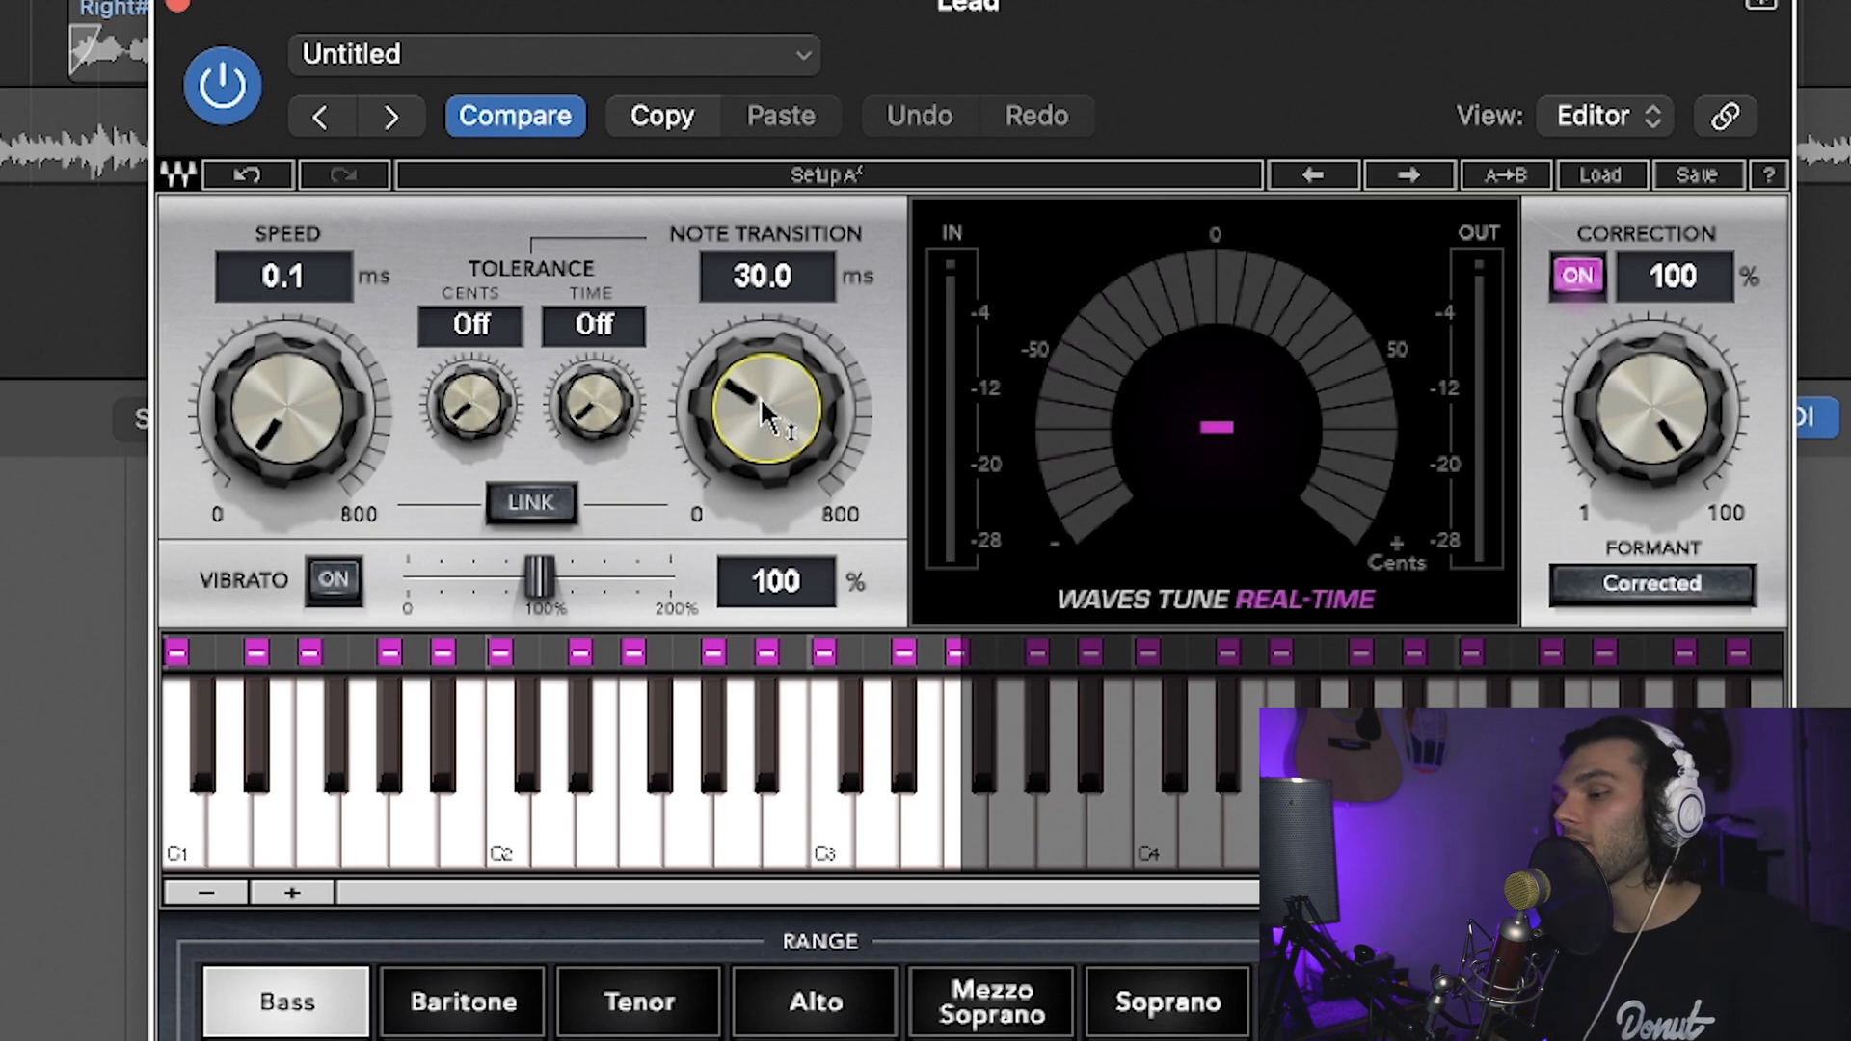
{"action": "left_click_drag", "start_coordinate": [762, 412], "coordinate": [761, 405]}
{"action": "left_click_drag", "start_coordinate": [287, 405], "coordinate": [274, 473]}
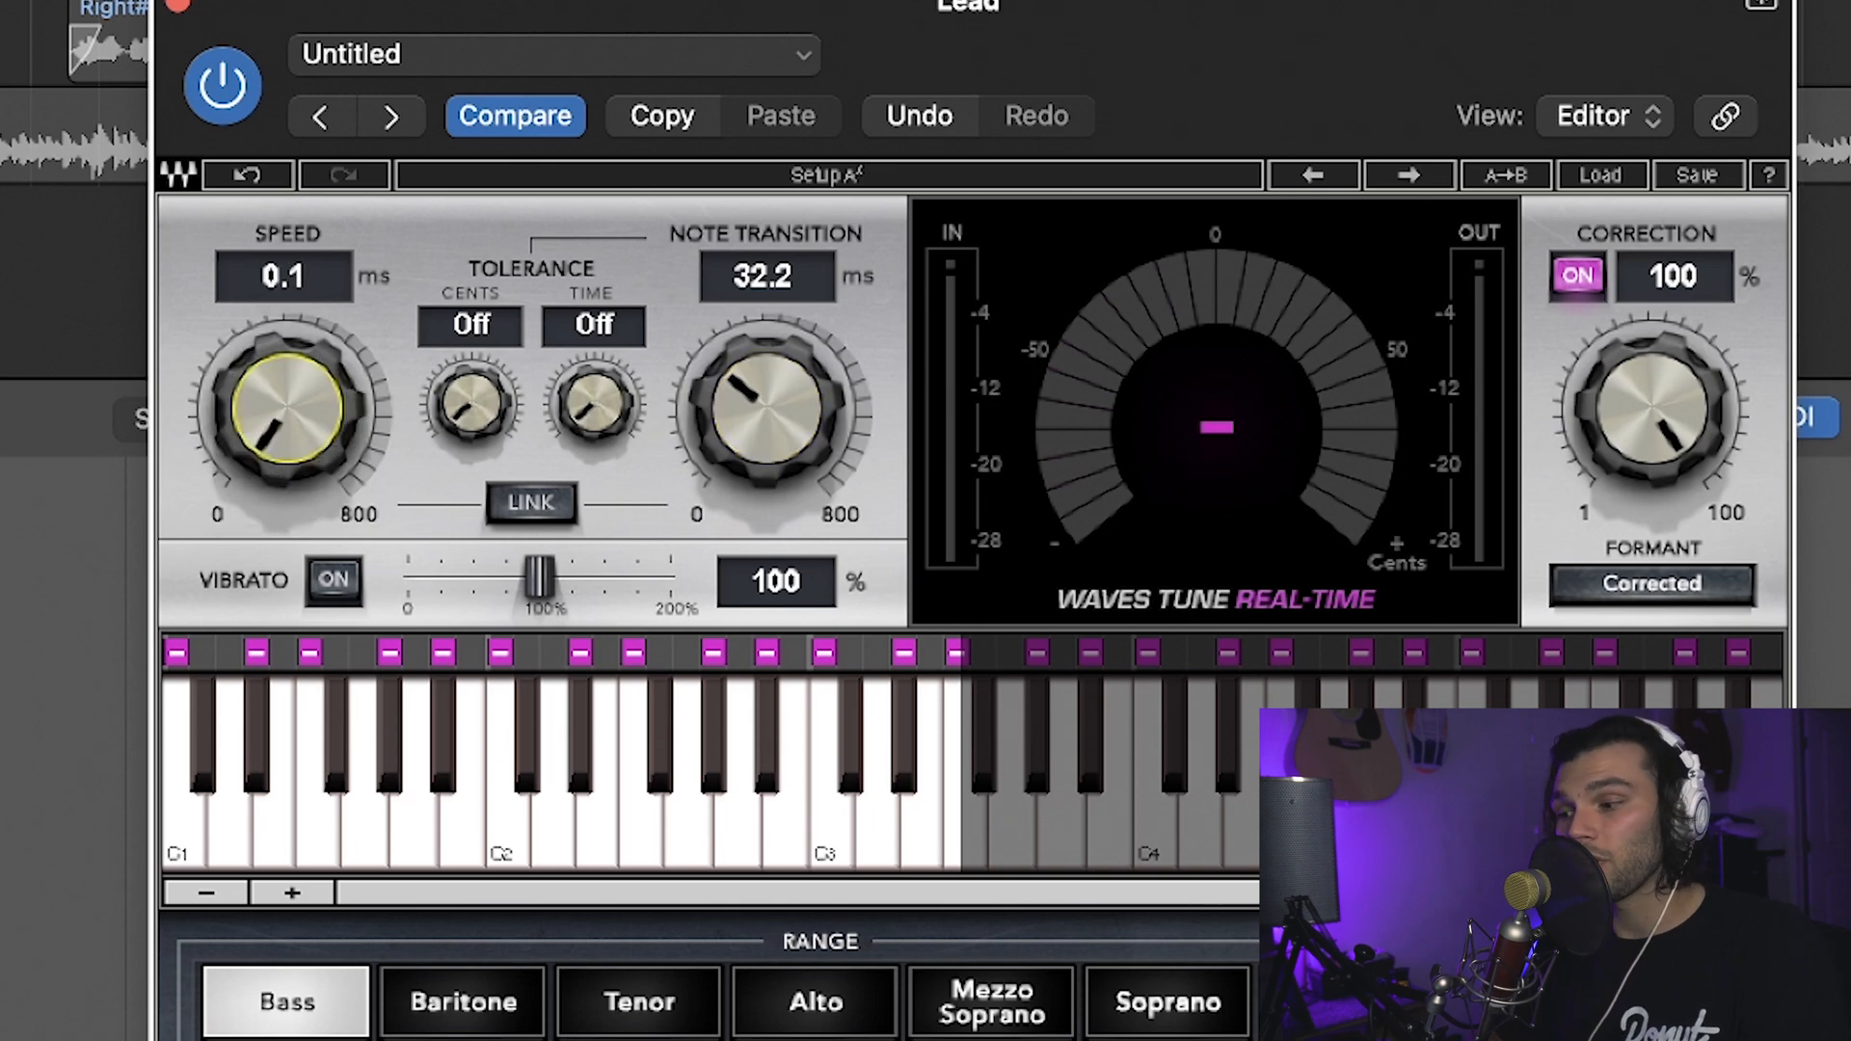
{"action": "left_click", "coordinate": [501, 116]}
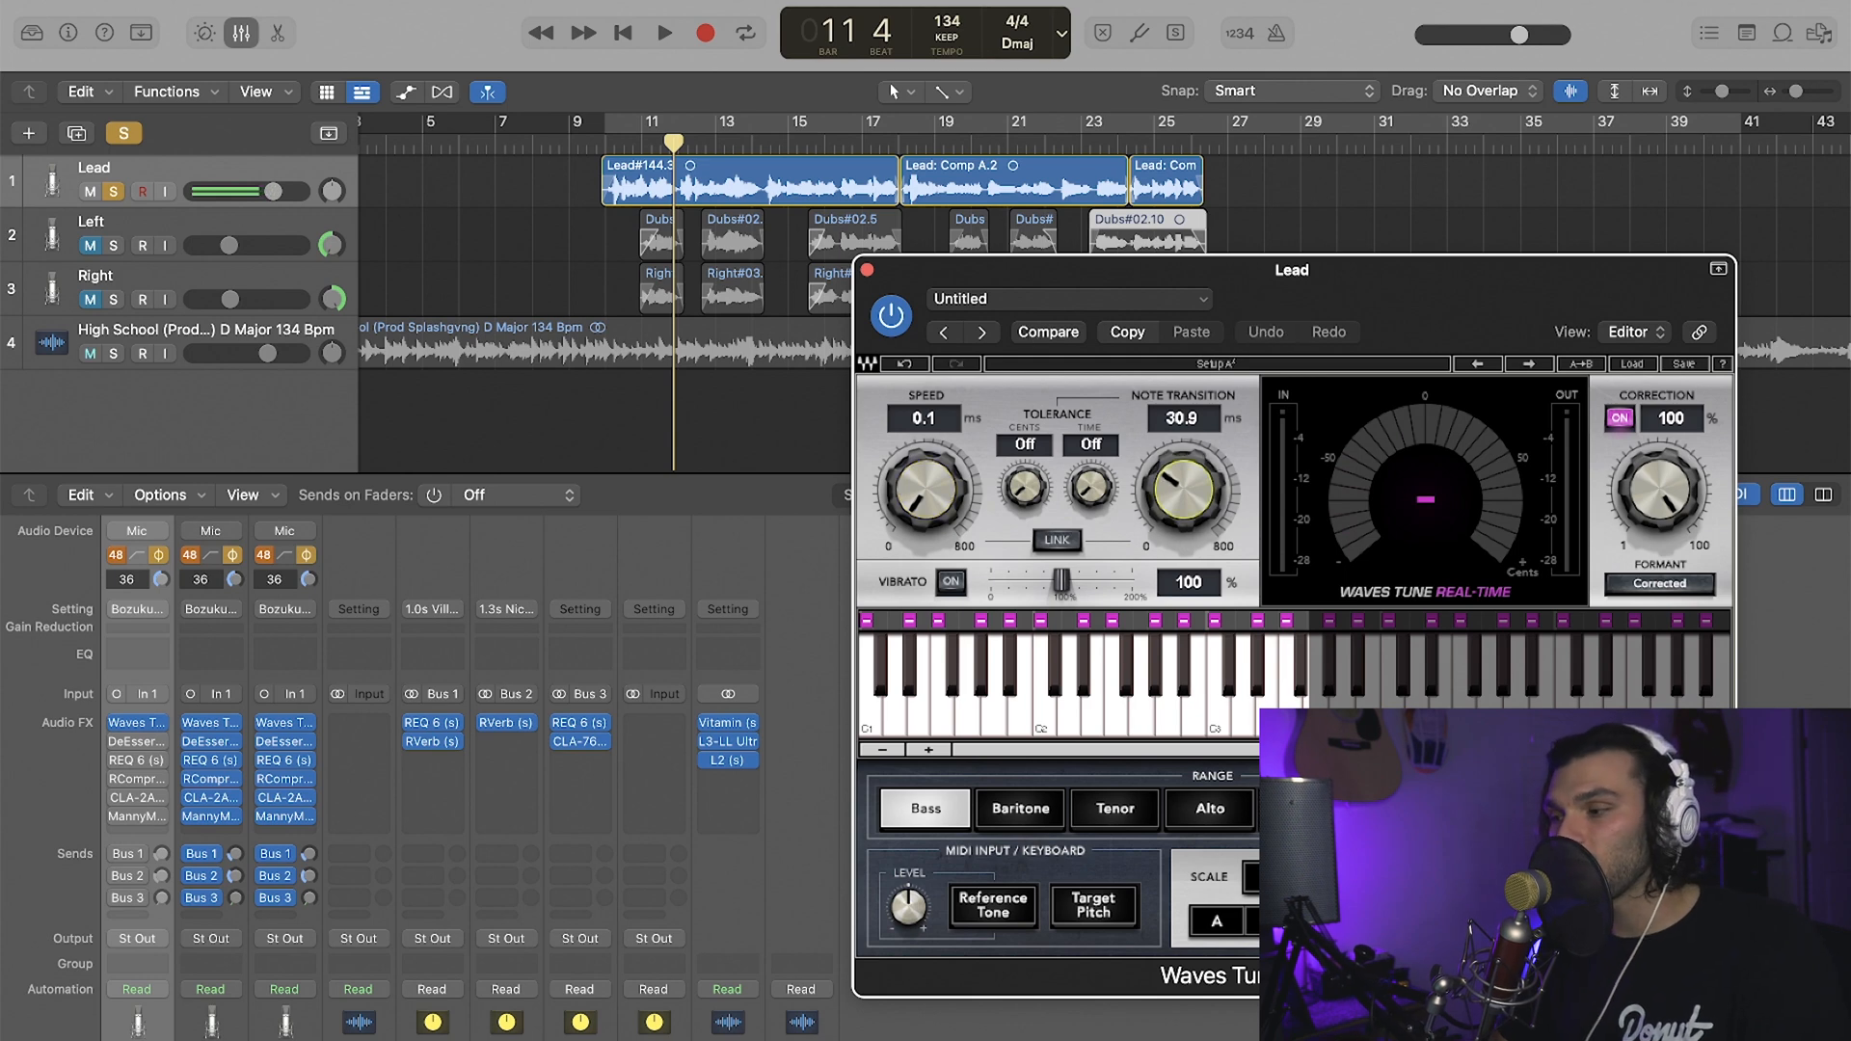
- Try the fastest Note Transition of 0.1 ms and revert it to 30.0 ms
{"action": "left_click_drag", "start_coordinate": [1183, 490], "coordinate": [1184, 521]}
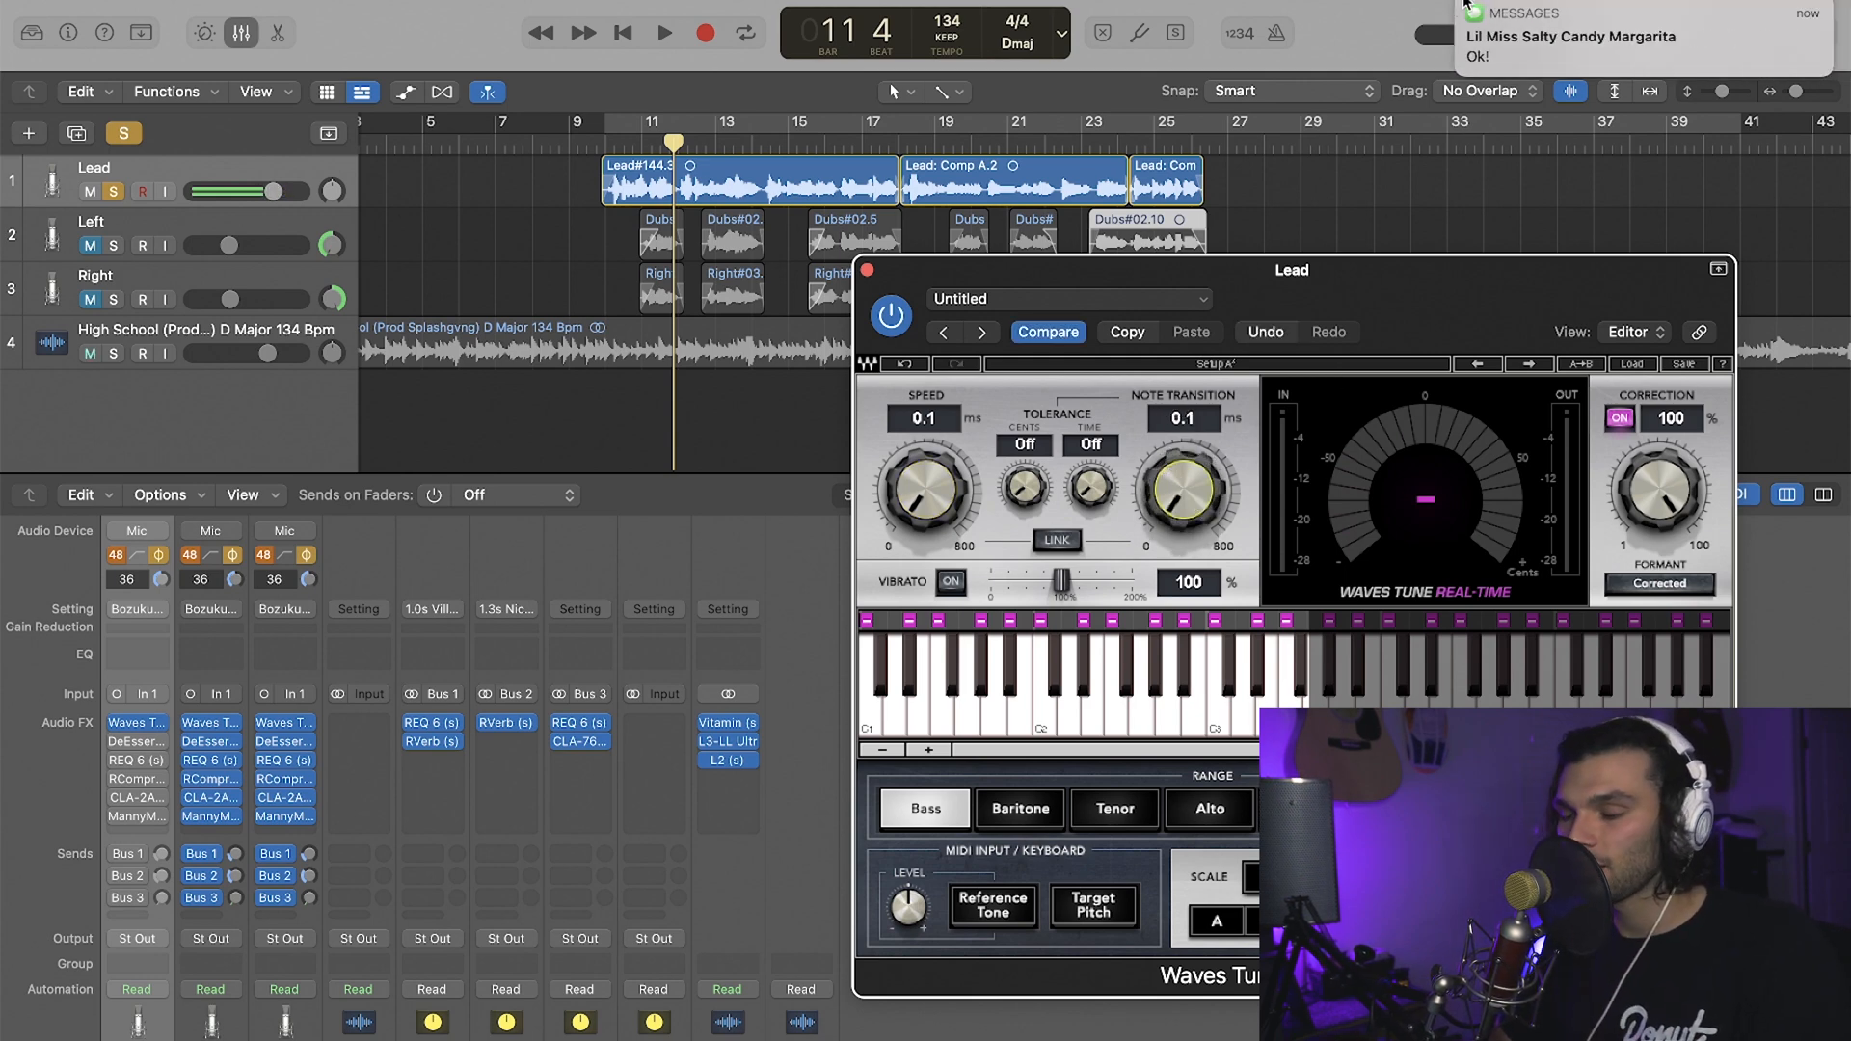
{"action": "left_click", "coordinate": [1462, 4]}
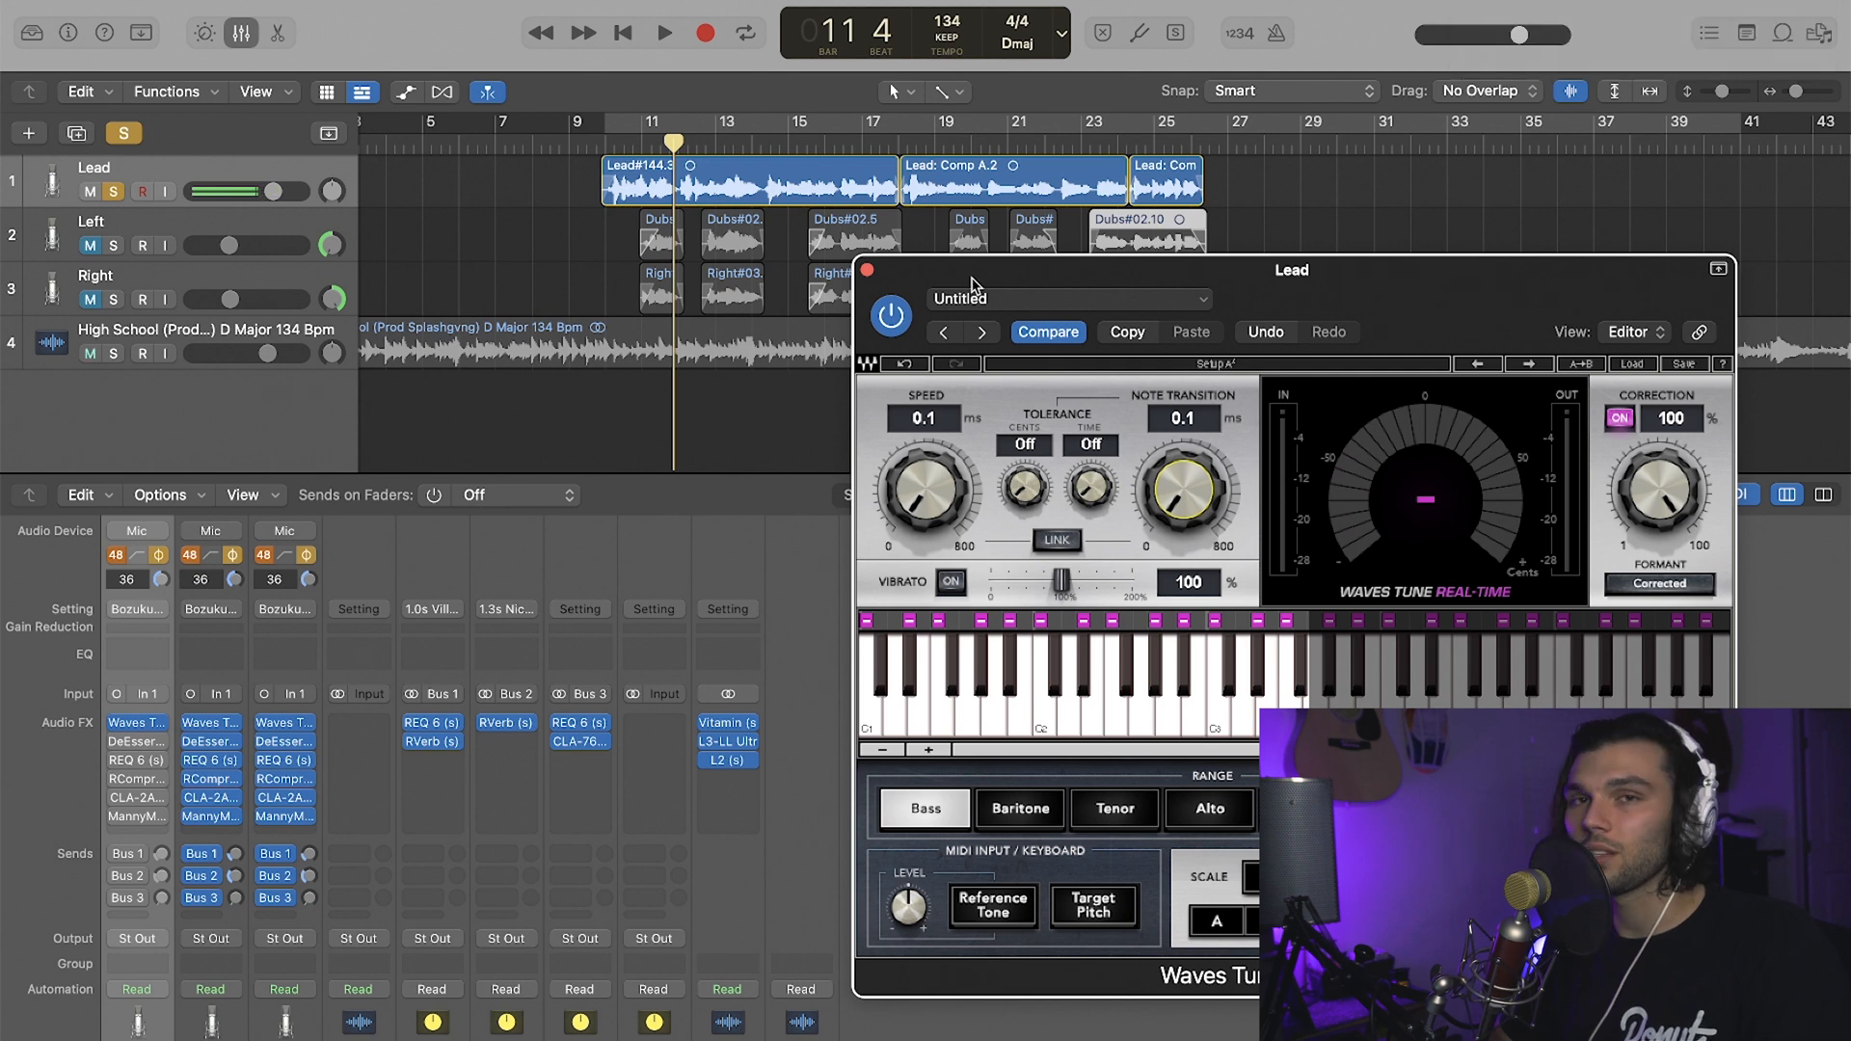
{"action": "left_click", "coordinate": [1028, 332]}
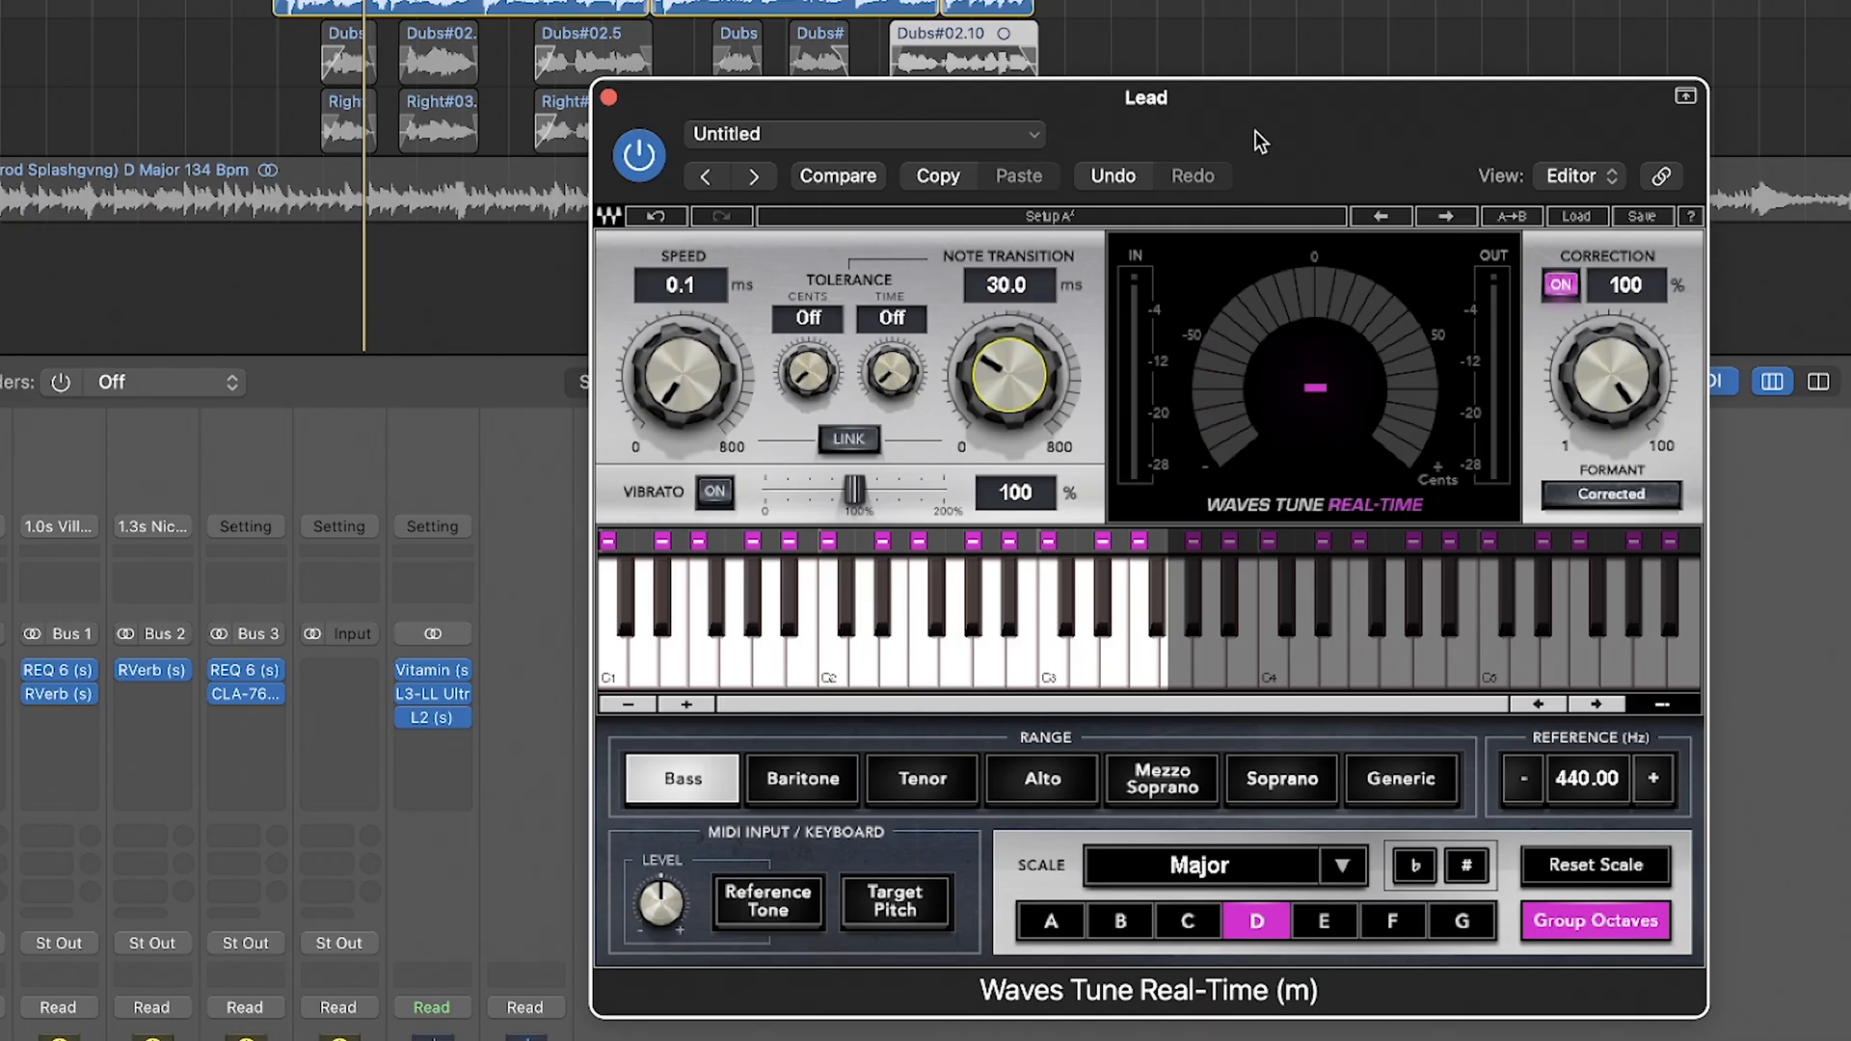
- Move the Waves Tune Real-Time window aside, check the Note Transition and Speed controls, and close the plugin
{"action": "left_click_drag", "start_coordinate": [1256, 132], "coordinate": [1339, 87]}
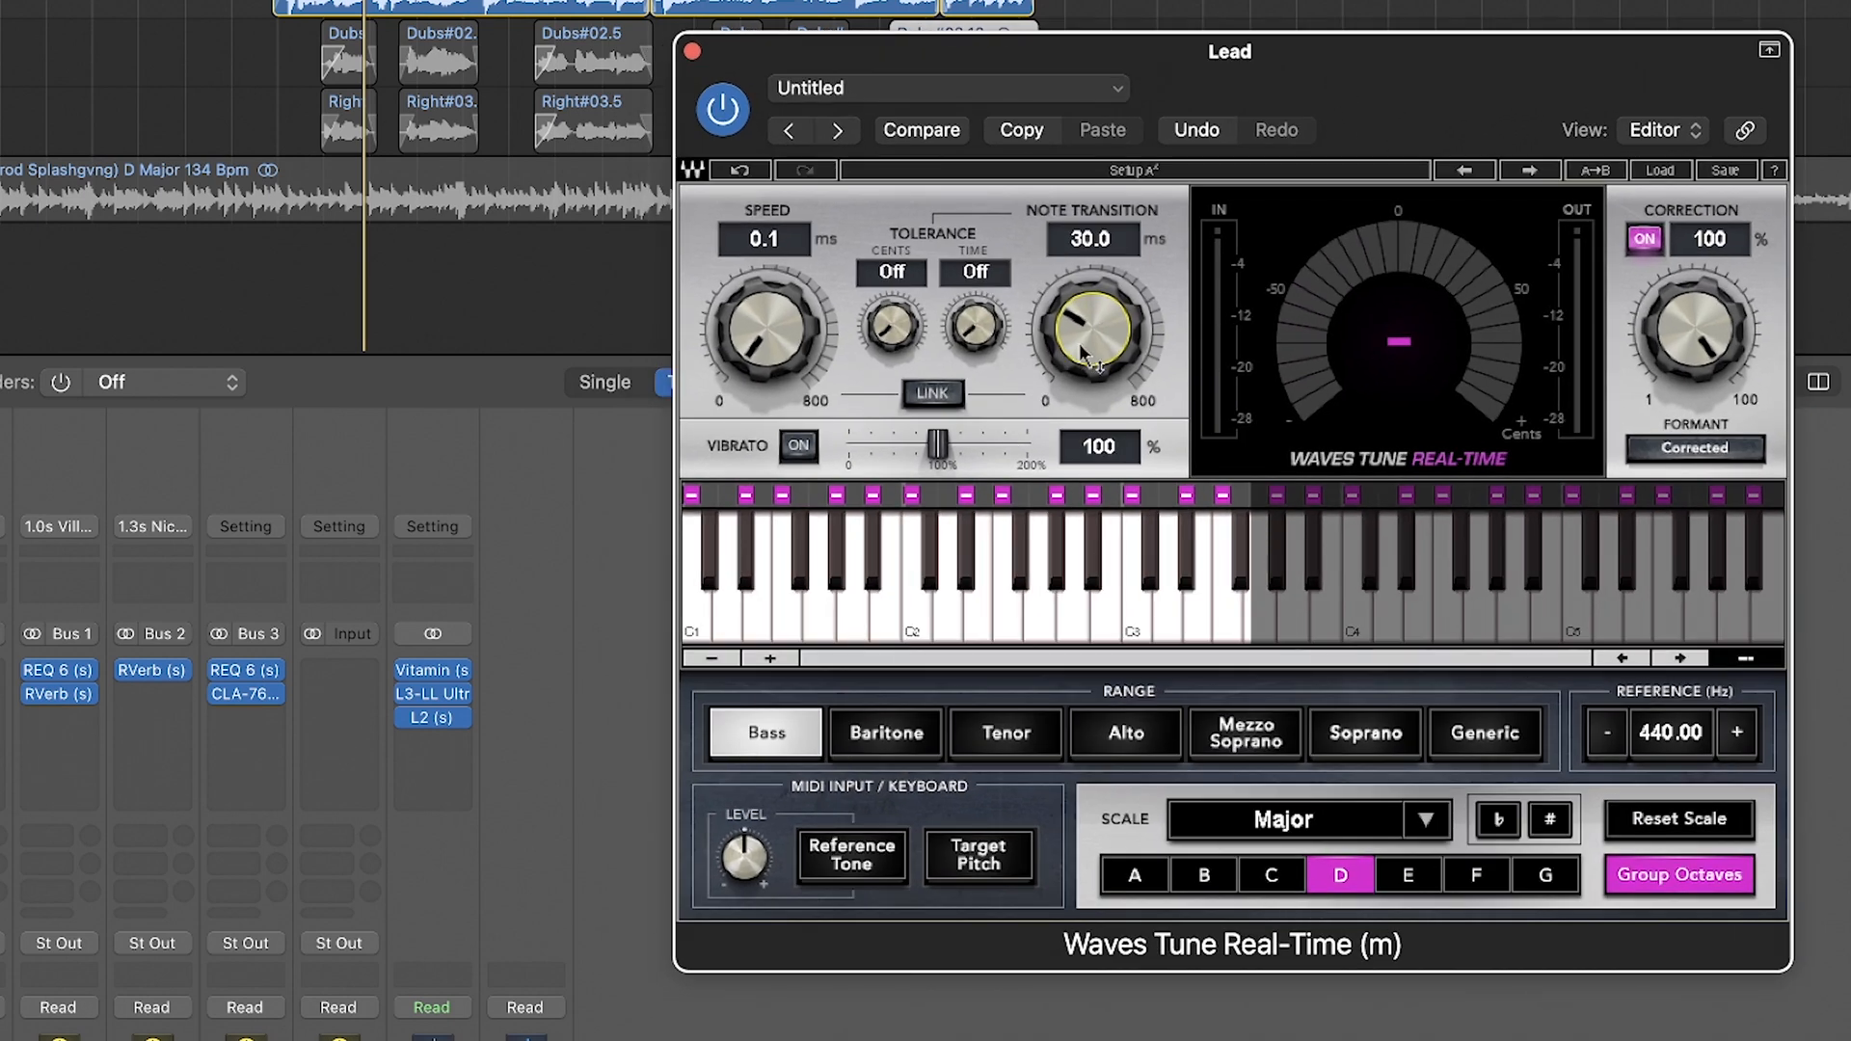
{"action": "left_click", "coordinate": [752, 323]}
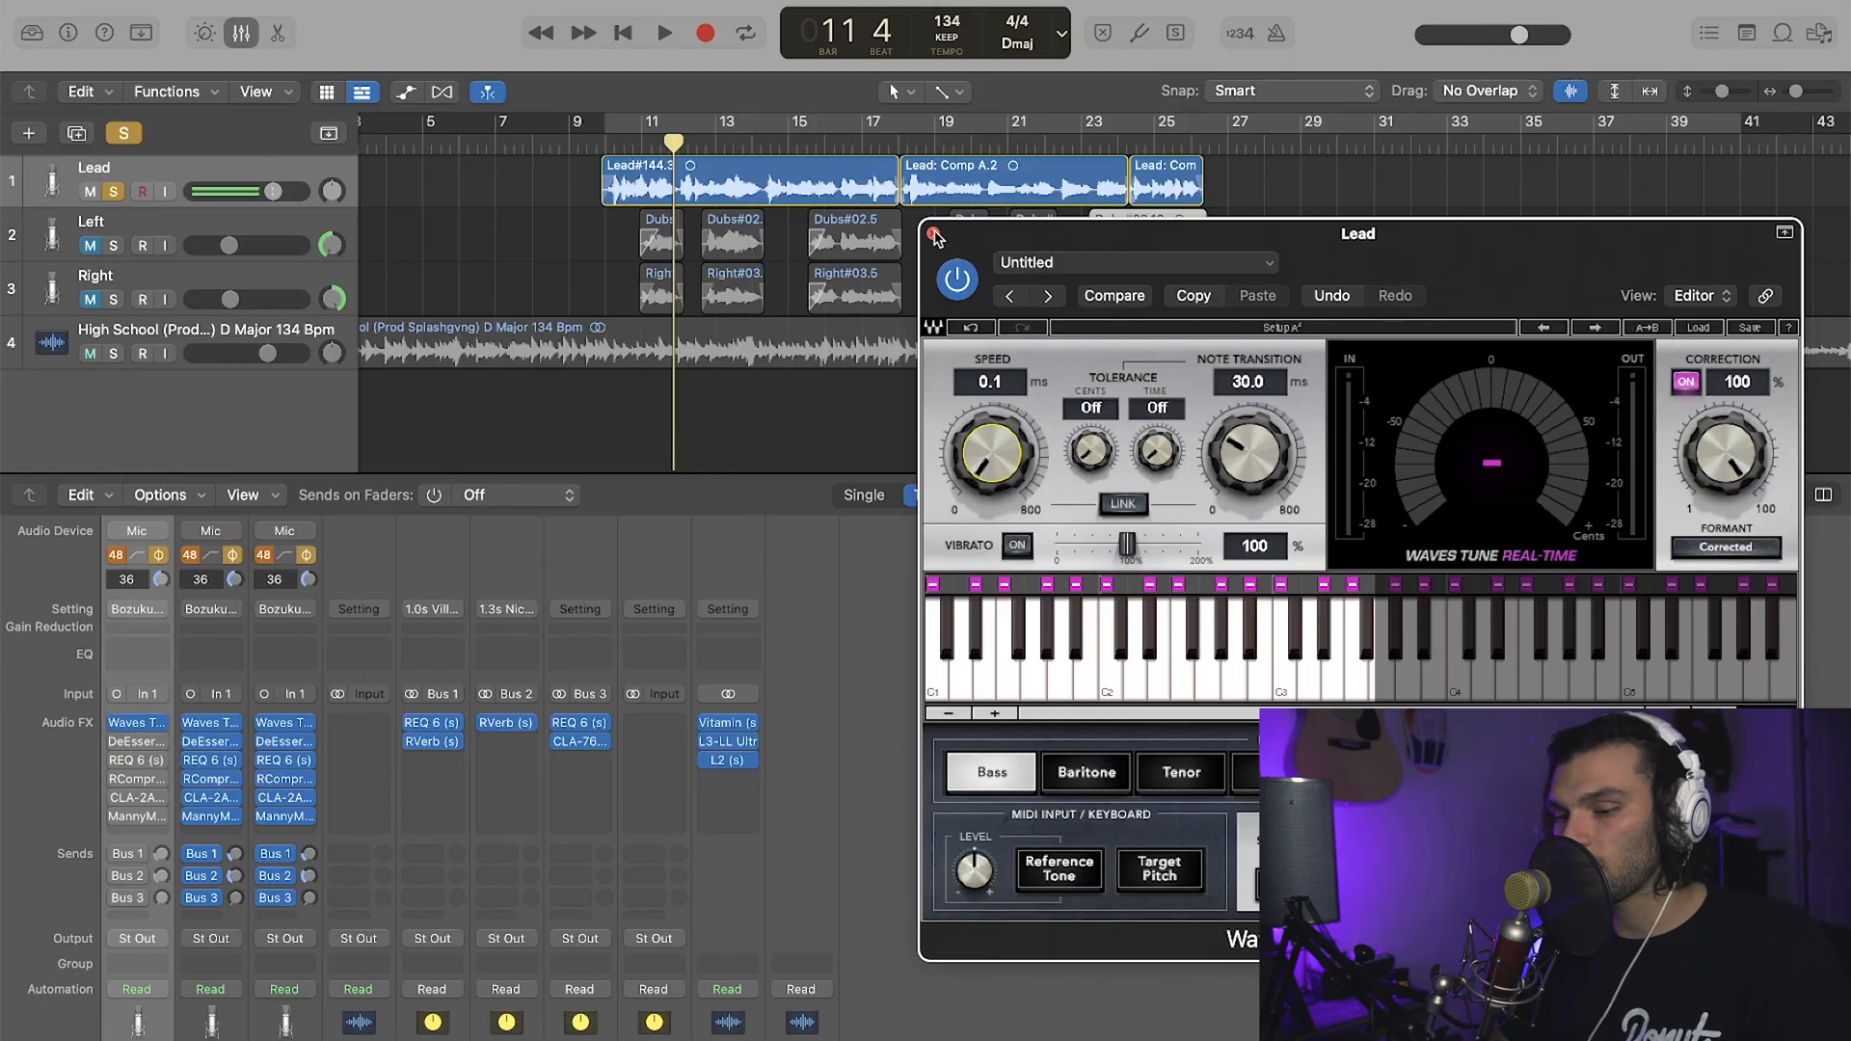
{"action": "left_click", "coordinate": [933, 234]}
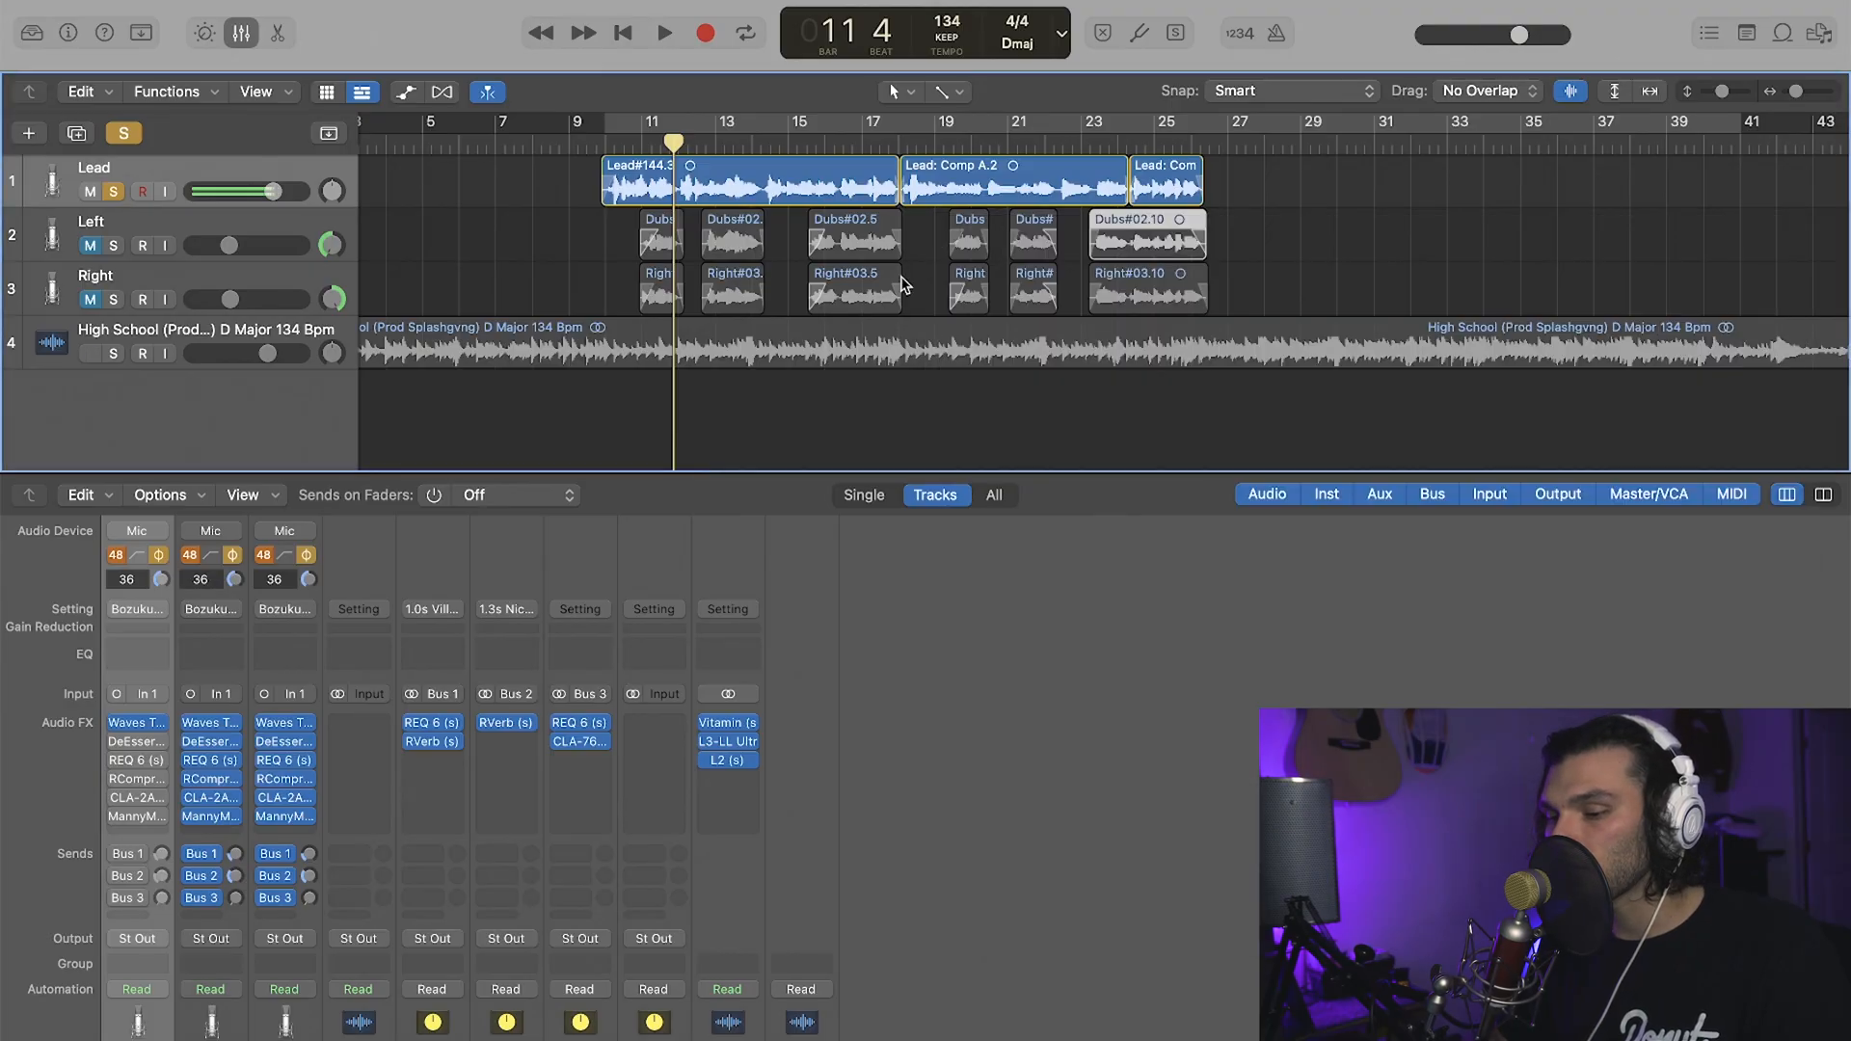
- Open the Lead track's DeEsser, play the vocal from bar 10 while switching the plugin off and on, and leave it active
{"action": "left_click", "coordinate": [136, 740]}
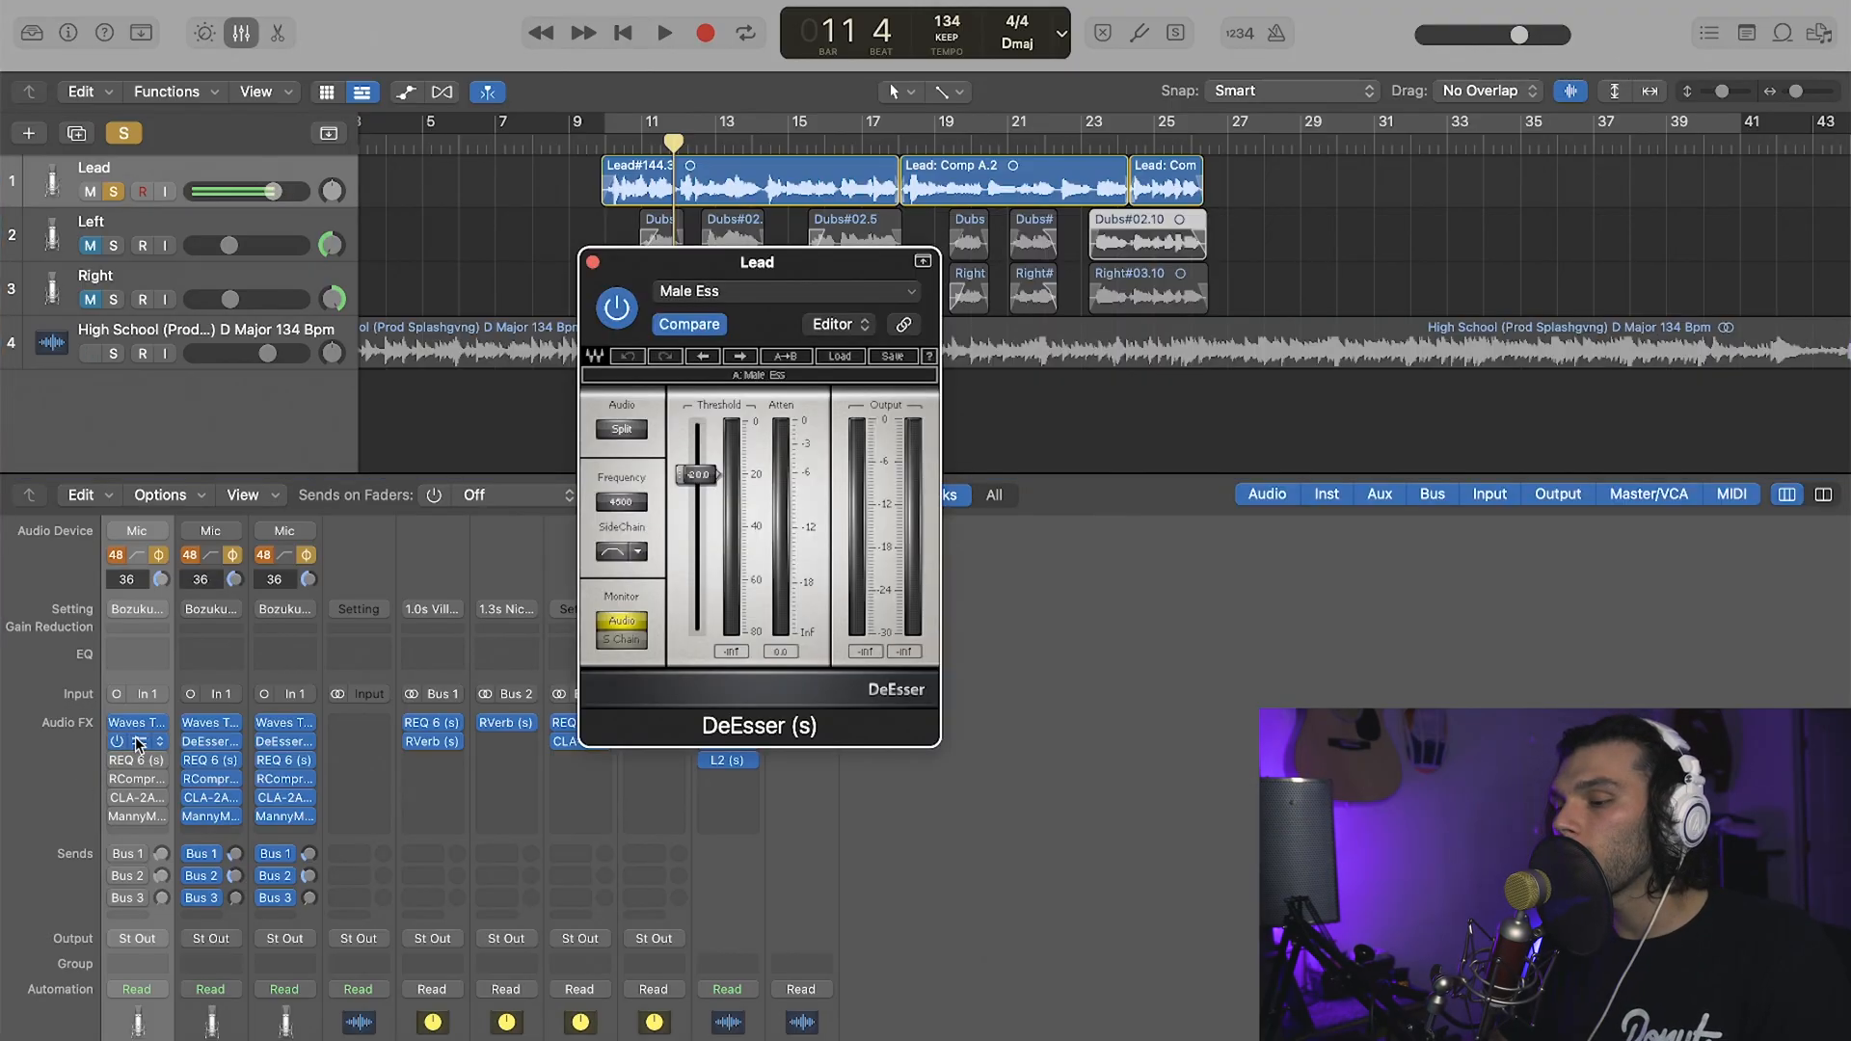
{"action": "left_click", "coordinate": [604, 143]}
{"action": "left_click", "coordinate": [617, 307]}
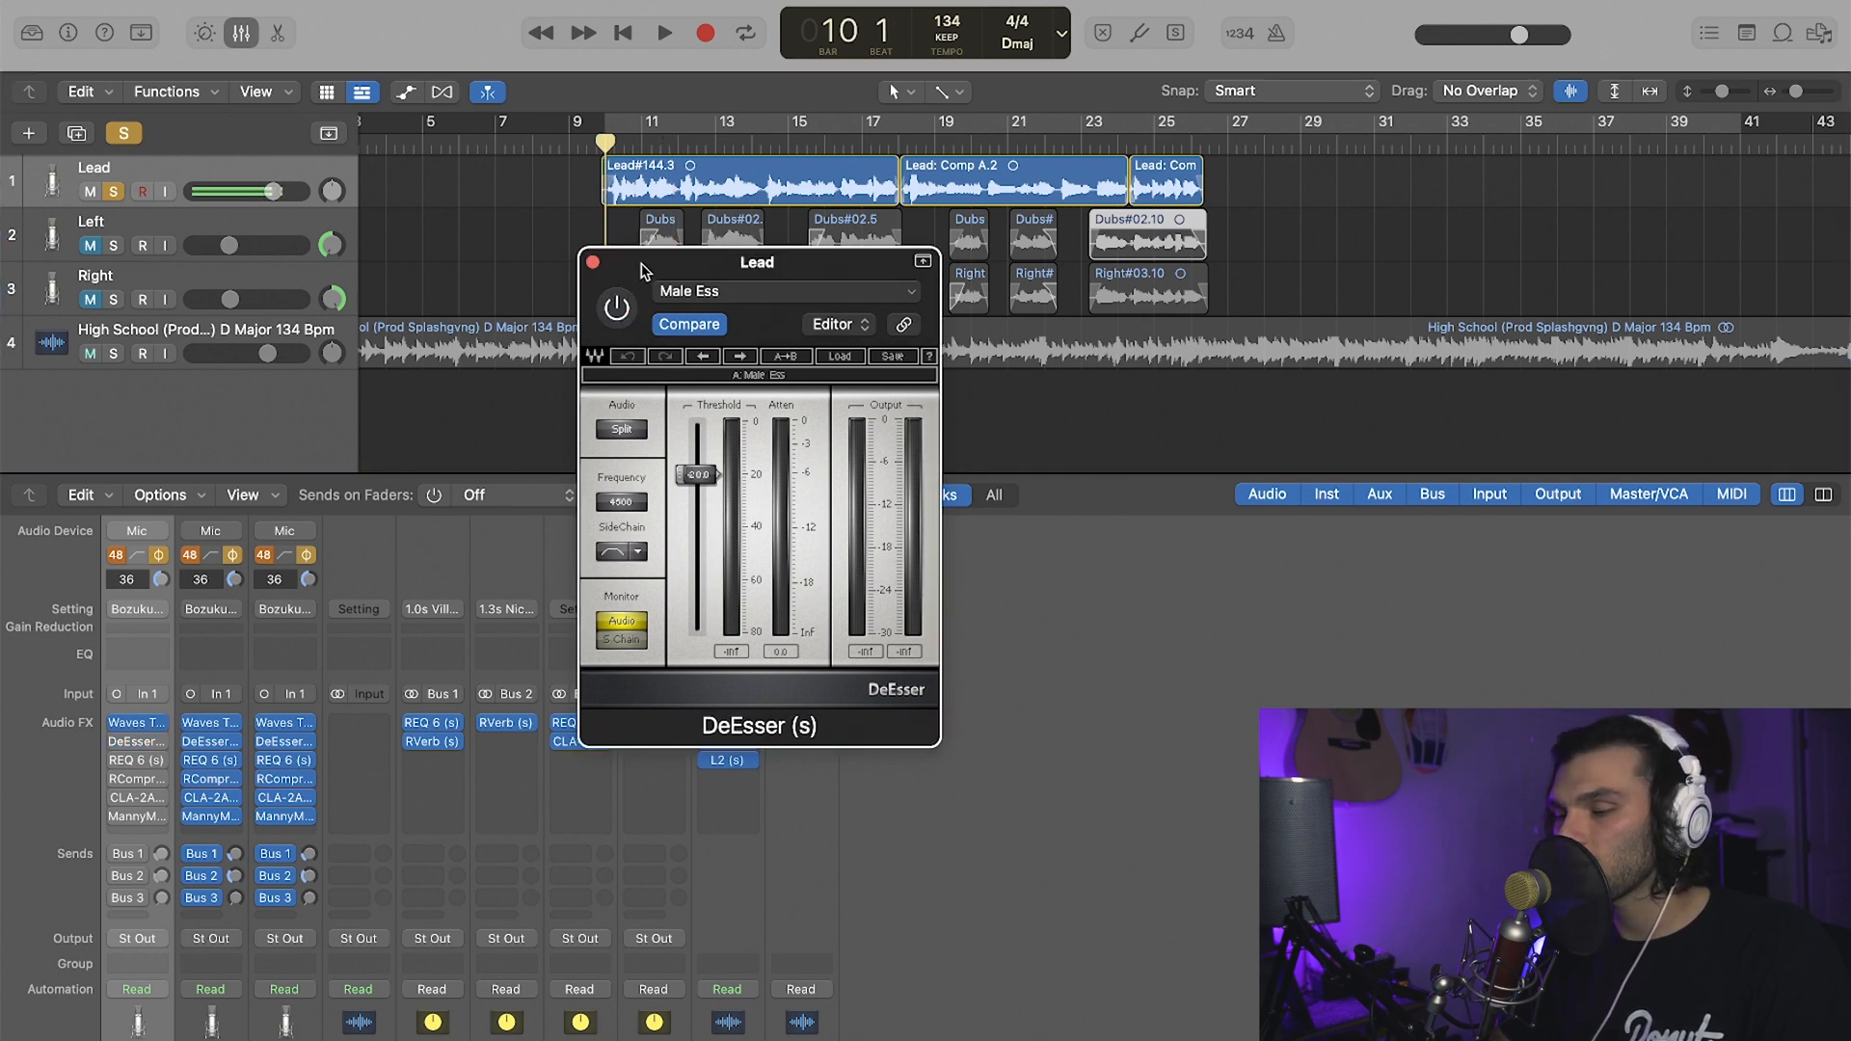
{"action": "key", "text": "space"}
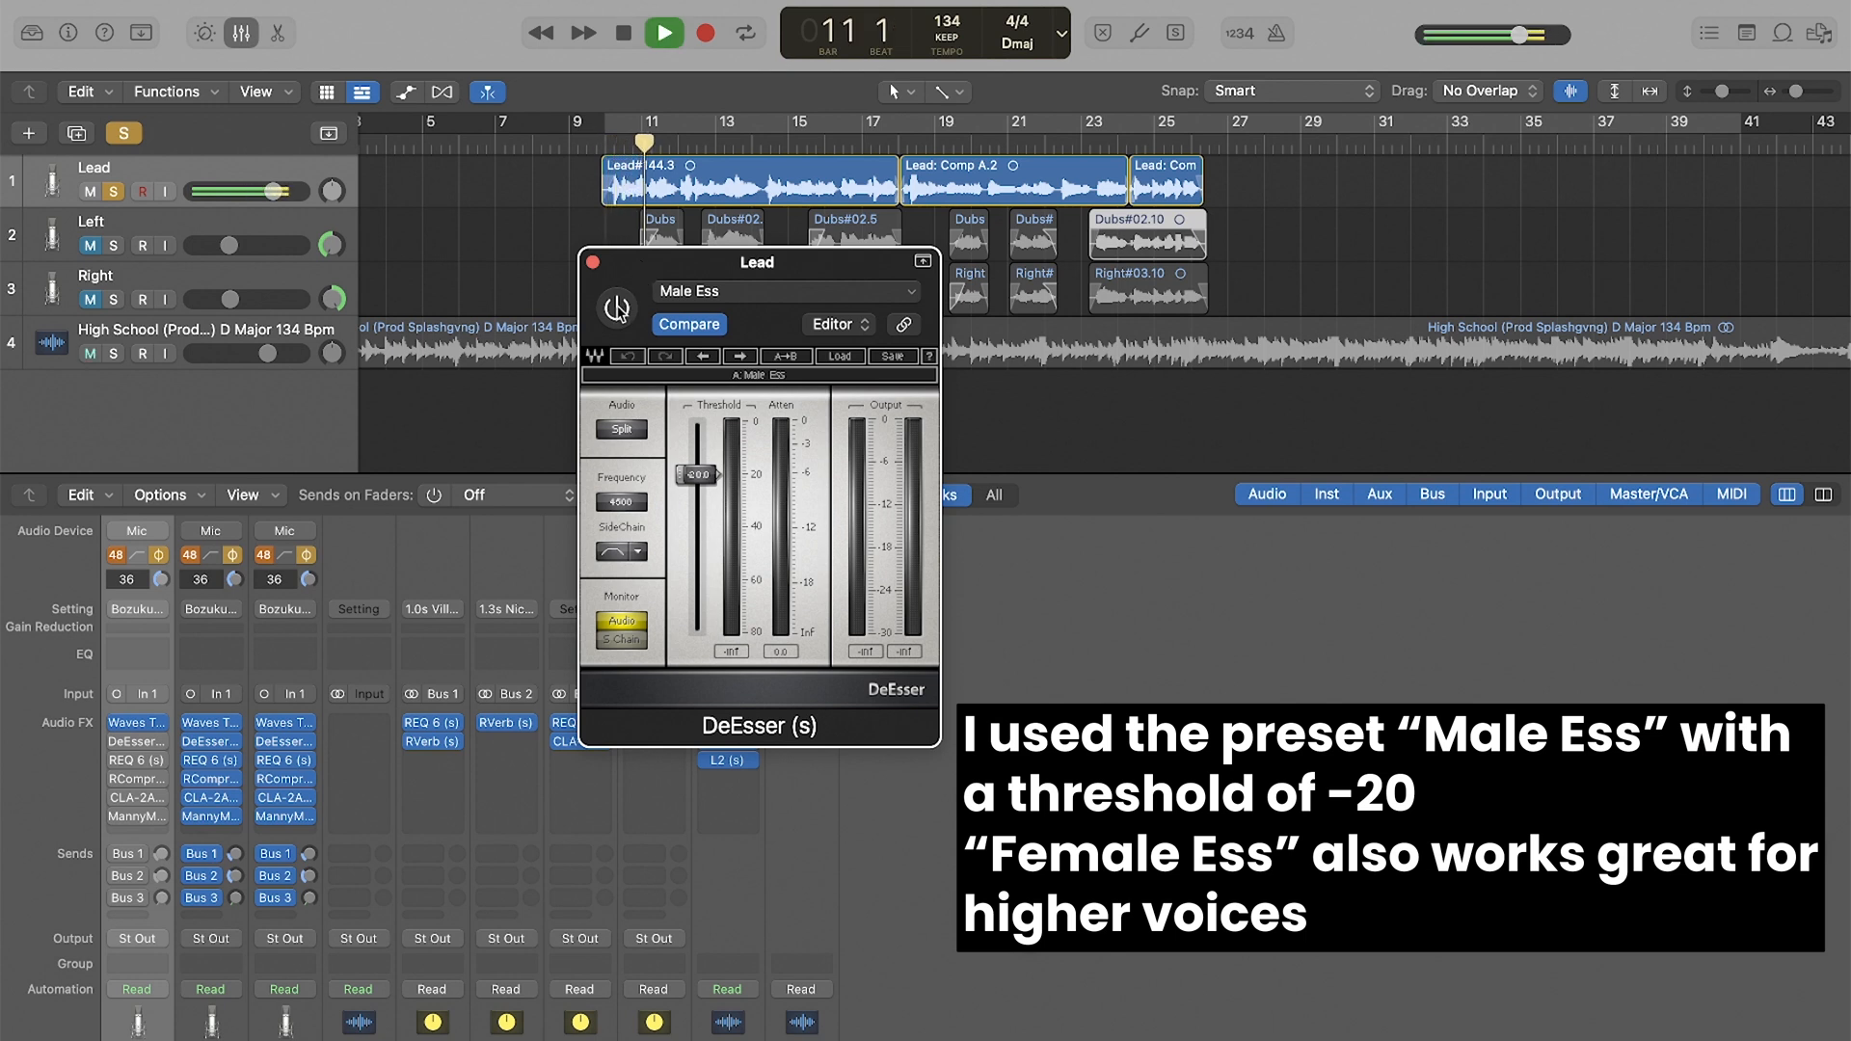
{"action": "left_click", "coordinate": [617, 308]}
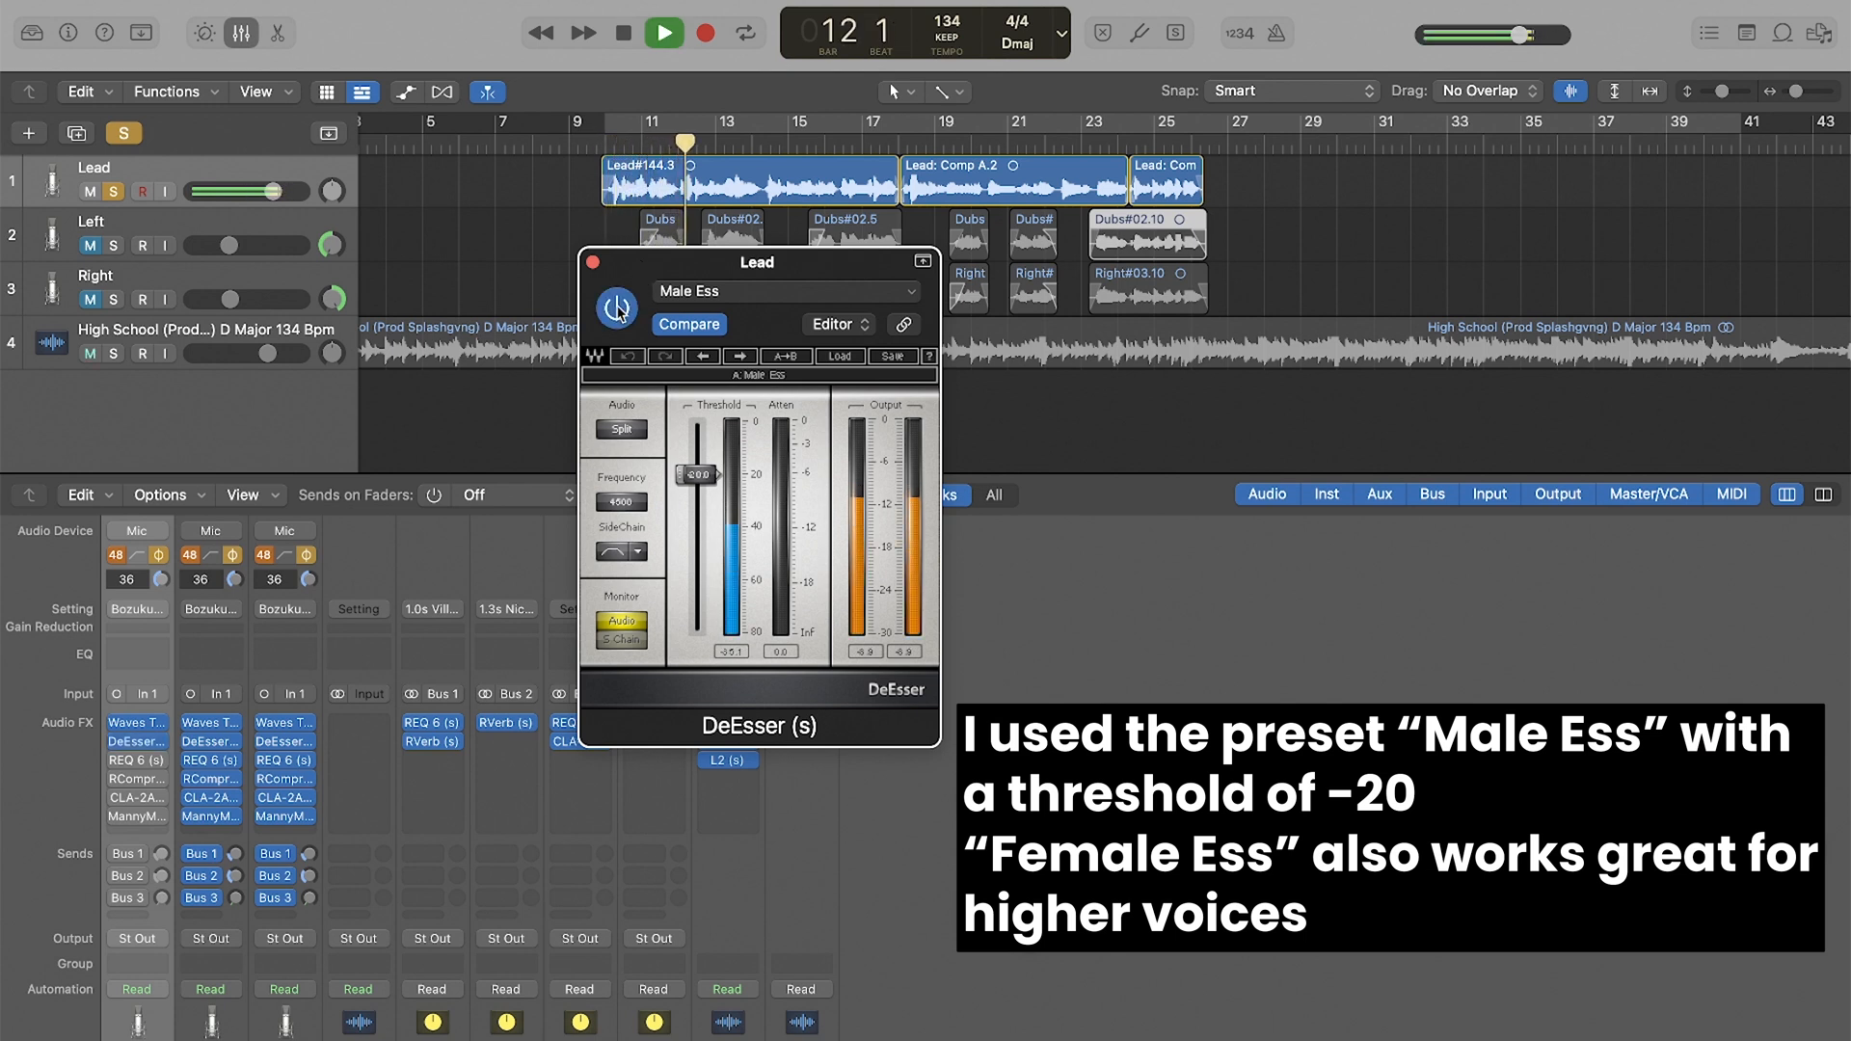
{"action": "left_click", "coordinate": [617, 308]}
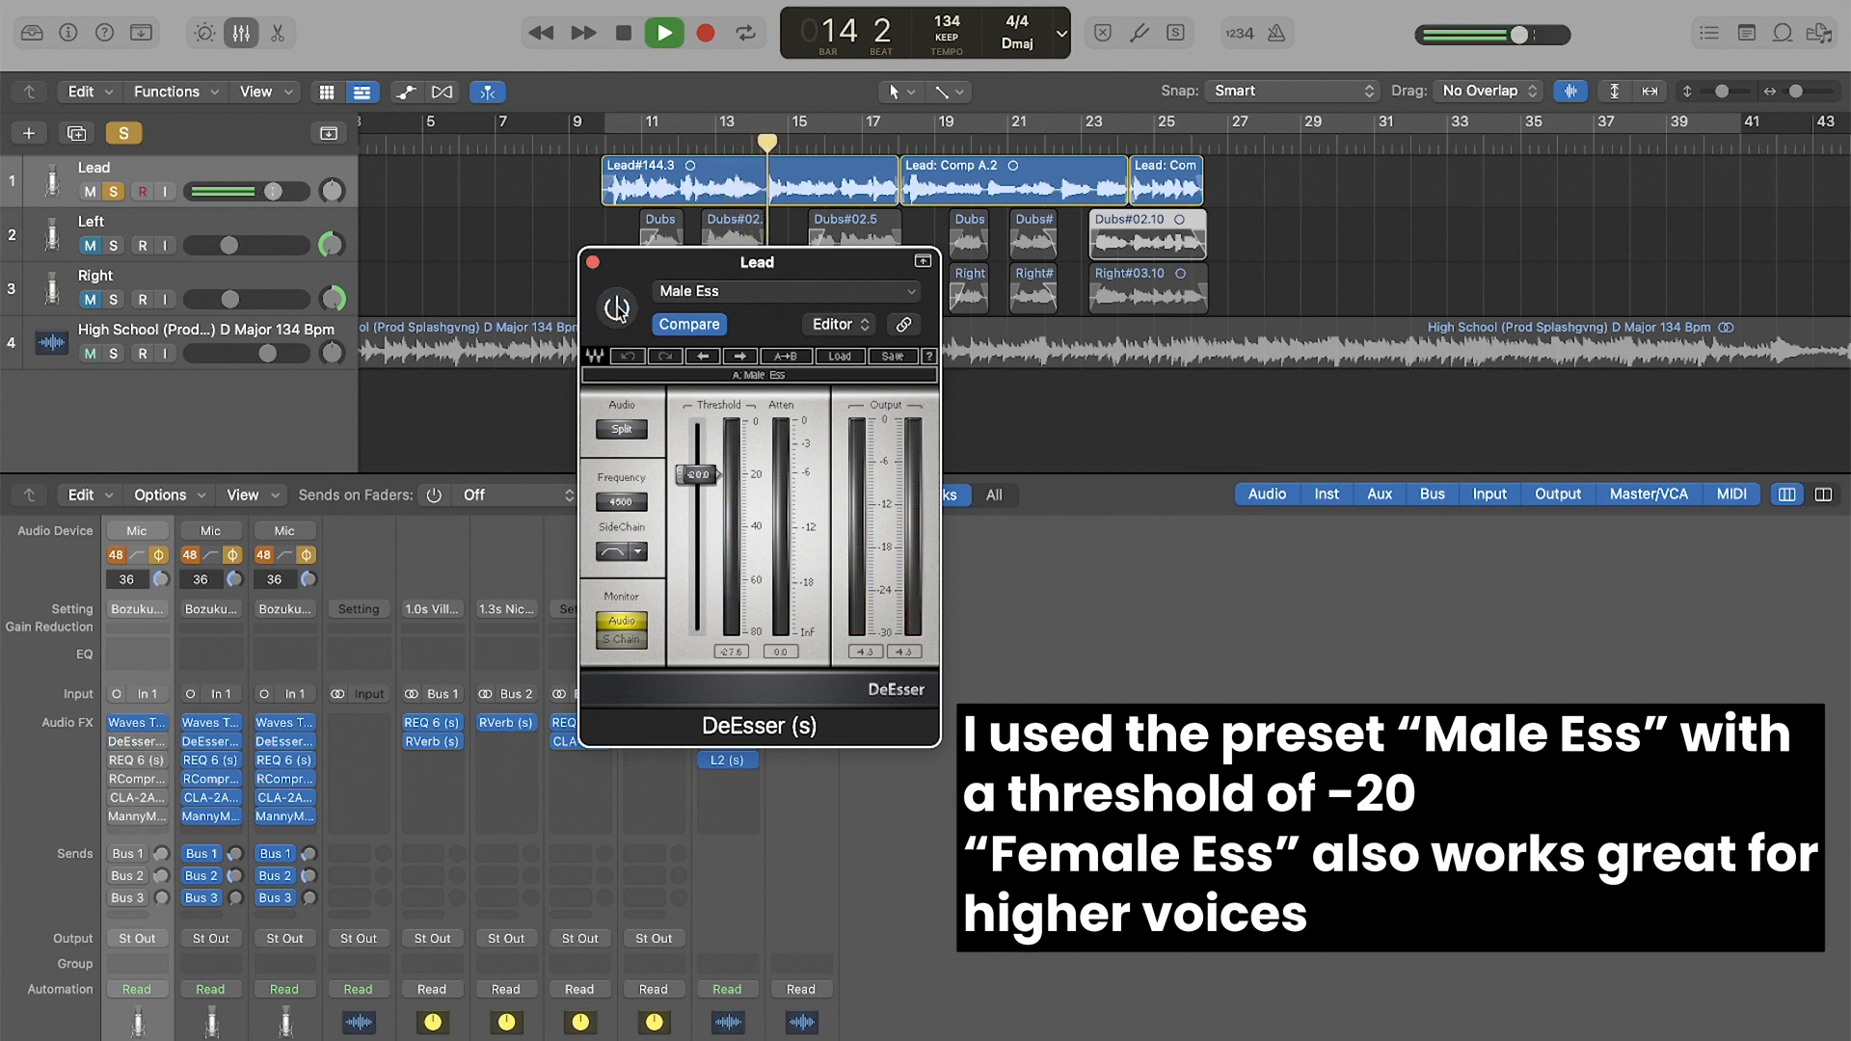
{"action": "left_click", "coordinate": [618, 309]}
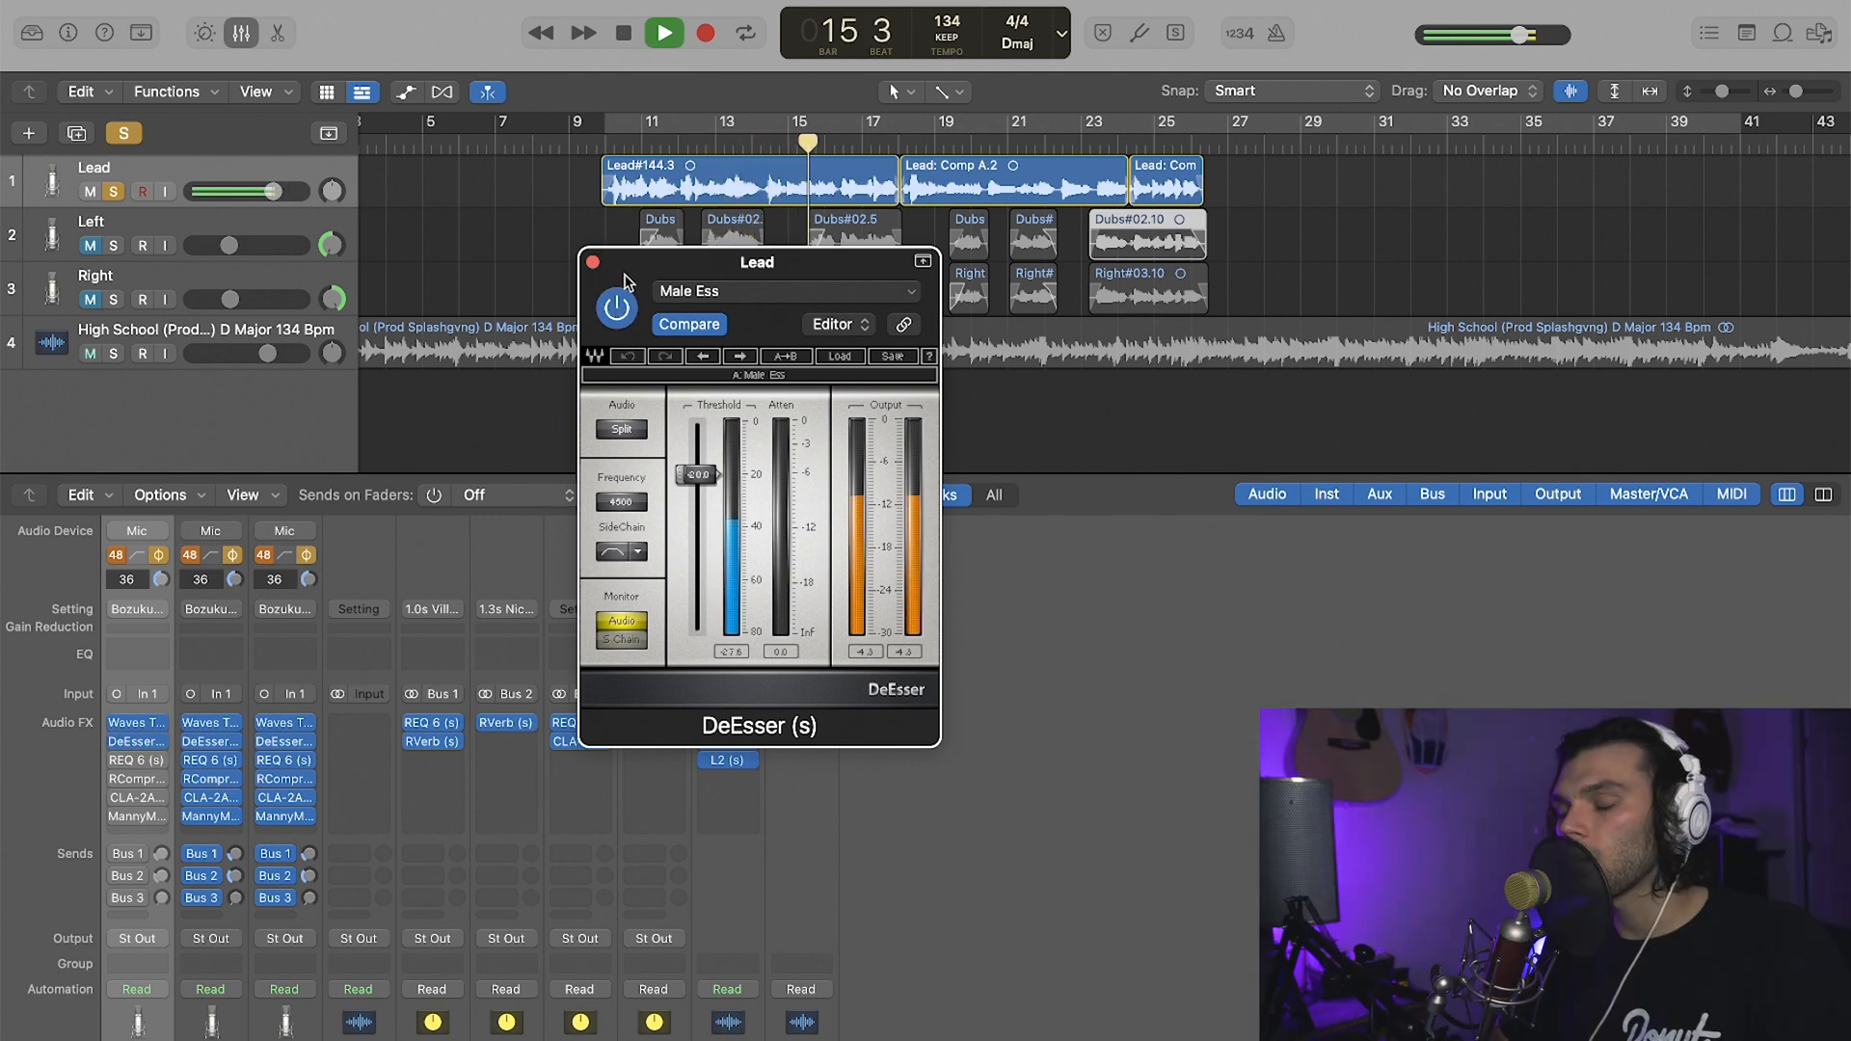
{"action": "key", "text": "space"}
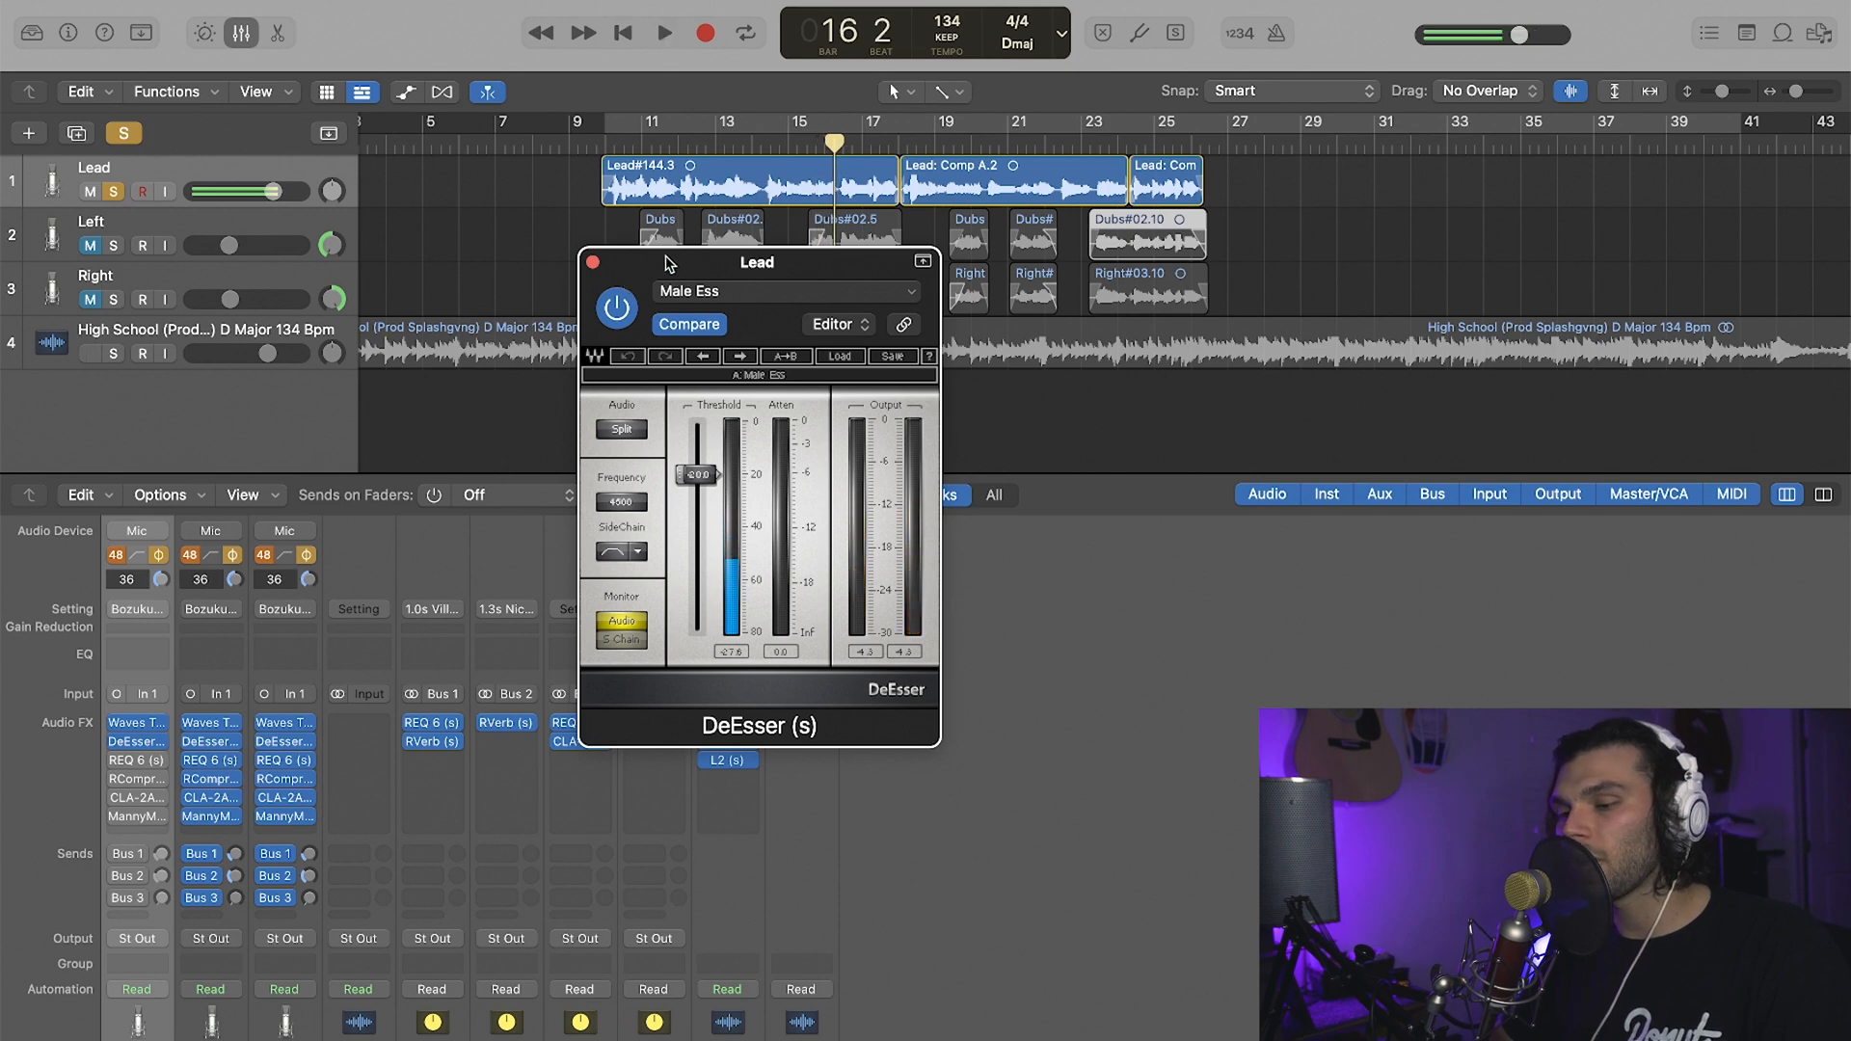
- Move the DeEsser window clear of the vocal regions and play the Lead vocal from bar 11
{"action": "left_click_drag", "start_coordinate": [710, 270], "coordinate": [351, 205]}
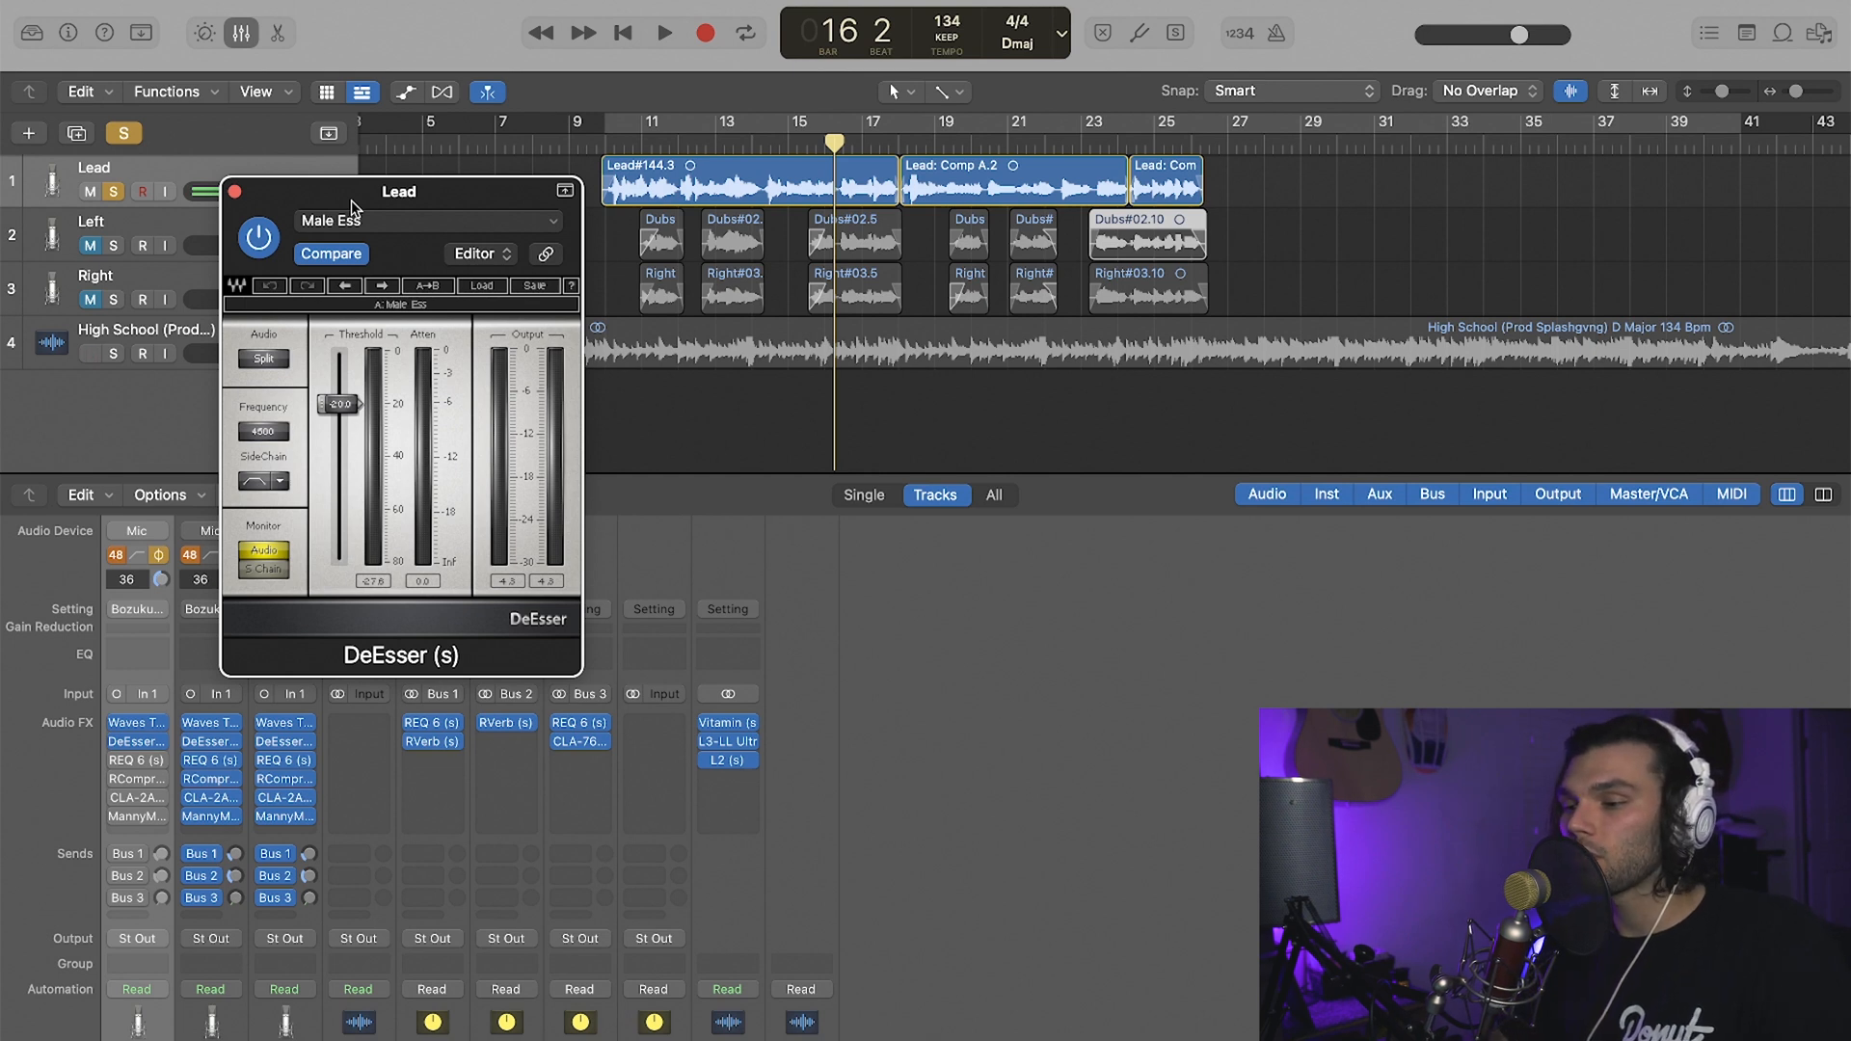
{"action": "left_click_drag", "start_coordinate": [352, 206], "coordinate": [353, 183]}
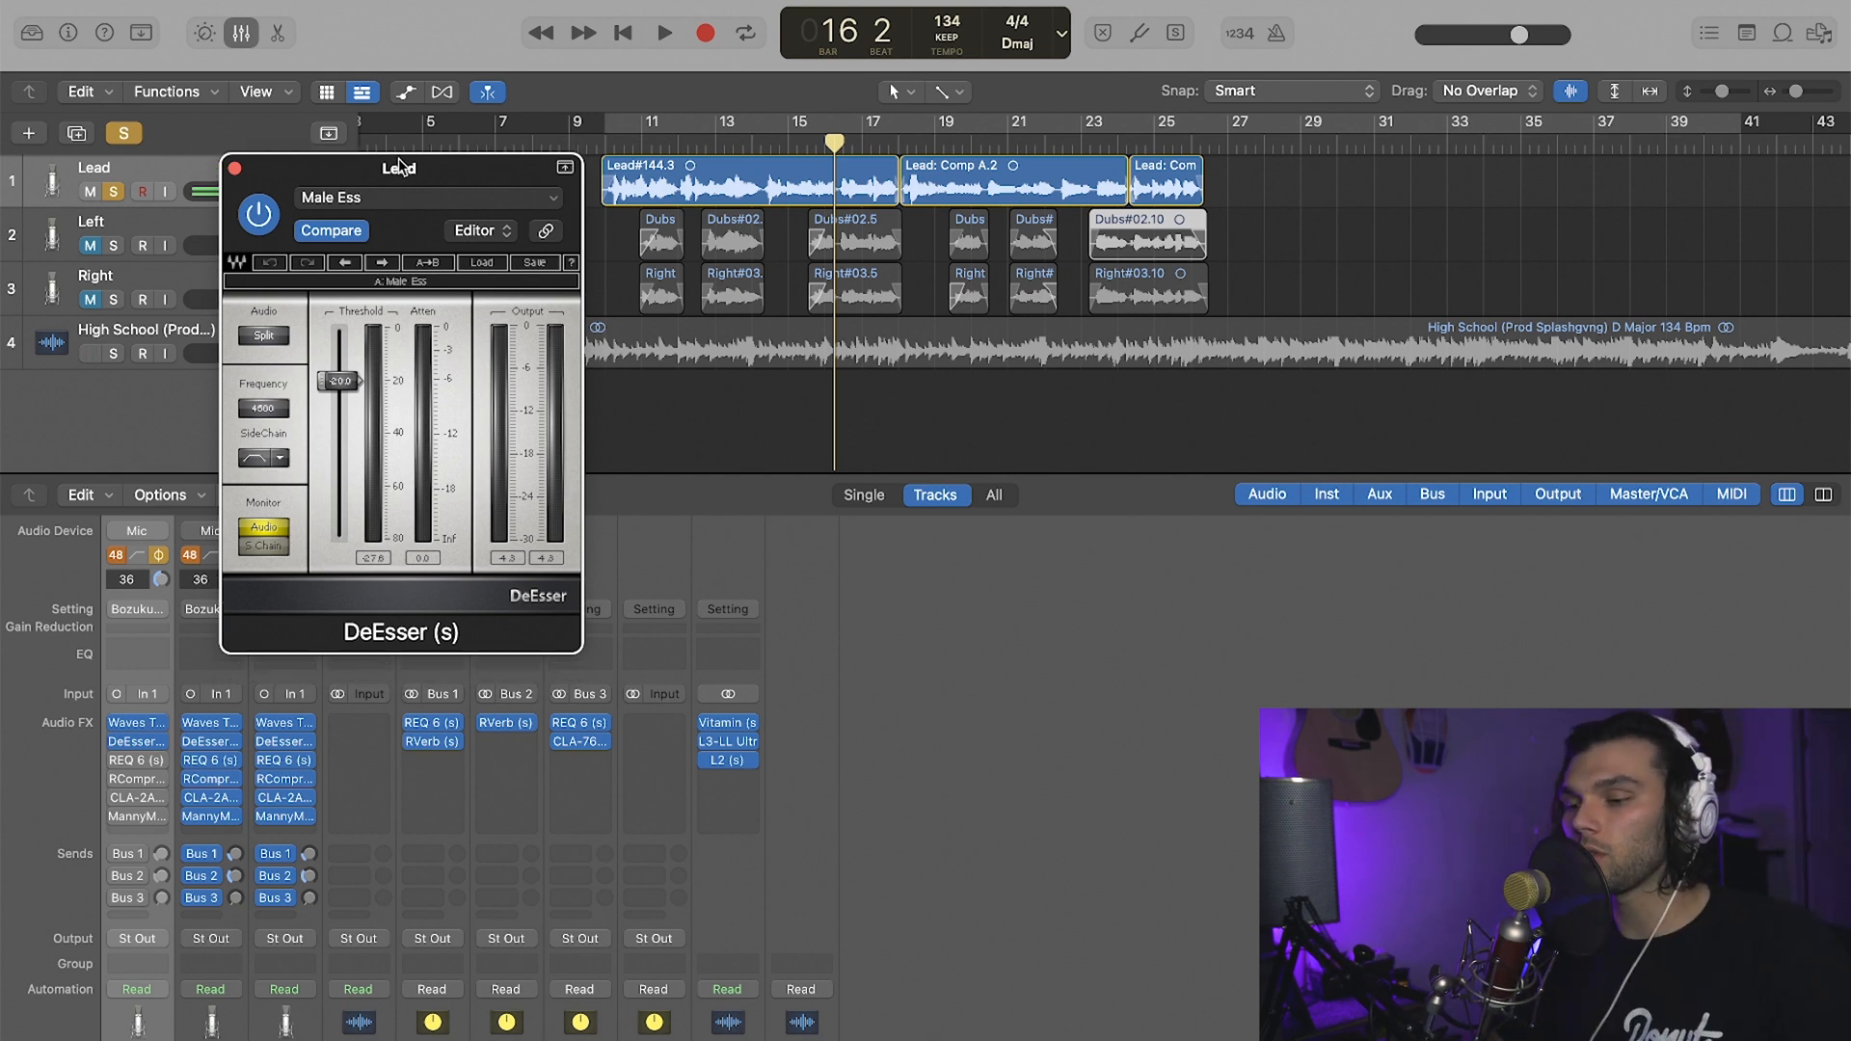
{"action": "left_click", "coordinate": [629, 143]}
{"action": "left_click_drag", "start_coordinate": [628, 142], "coordinate": [641, 142]}
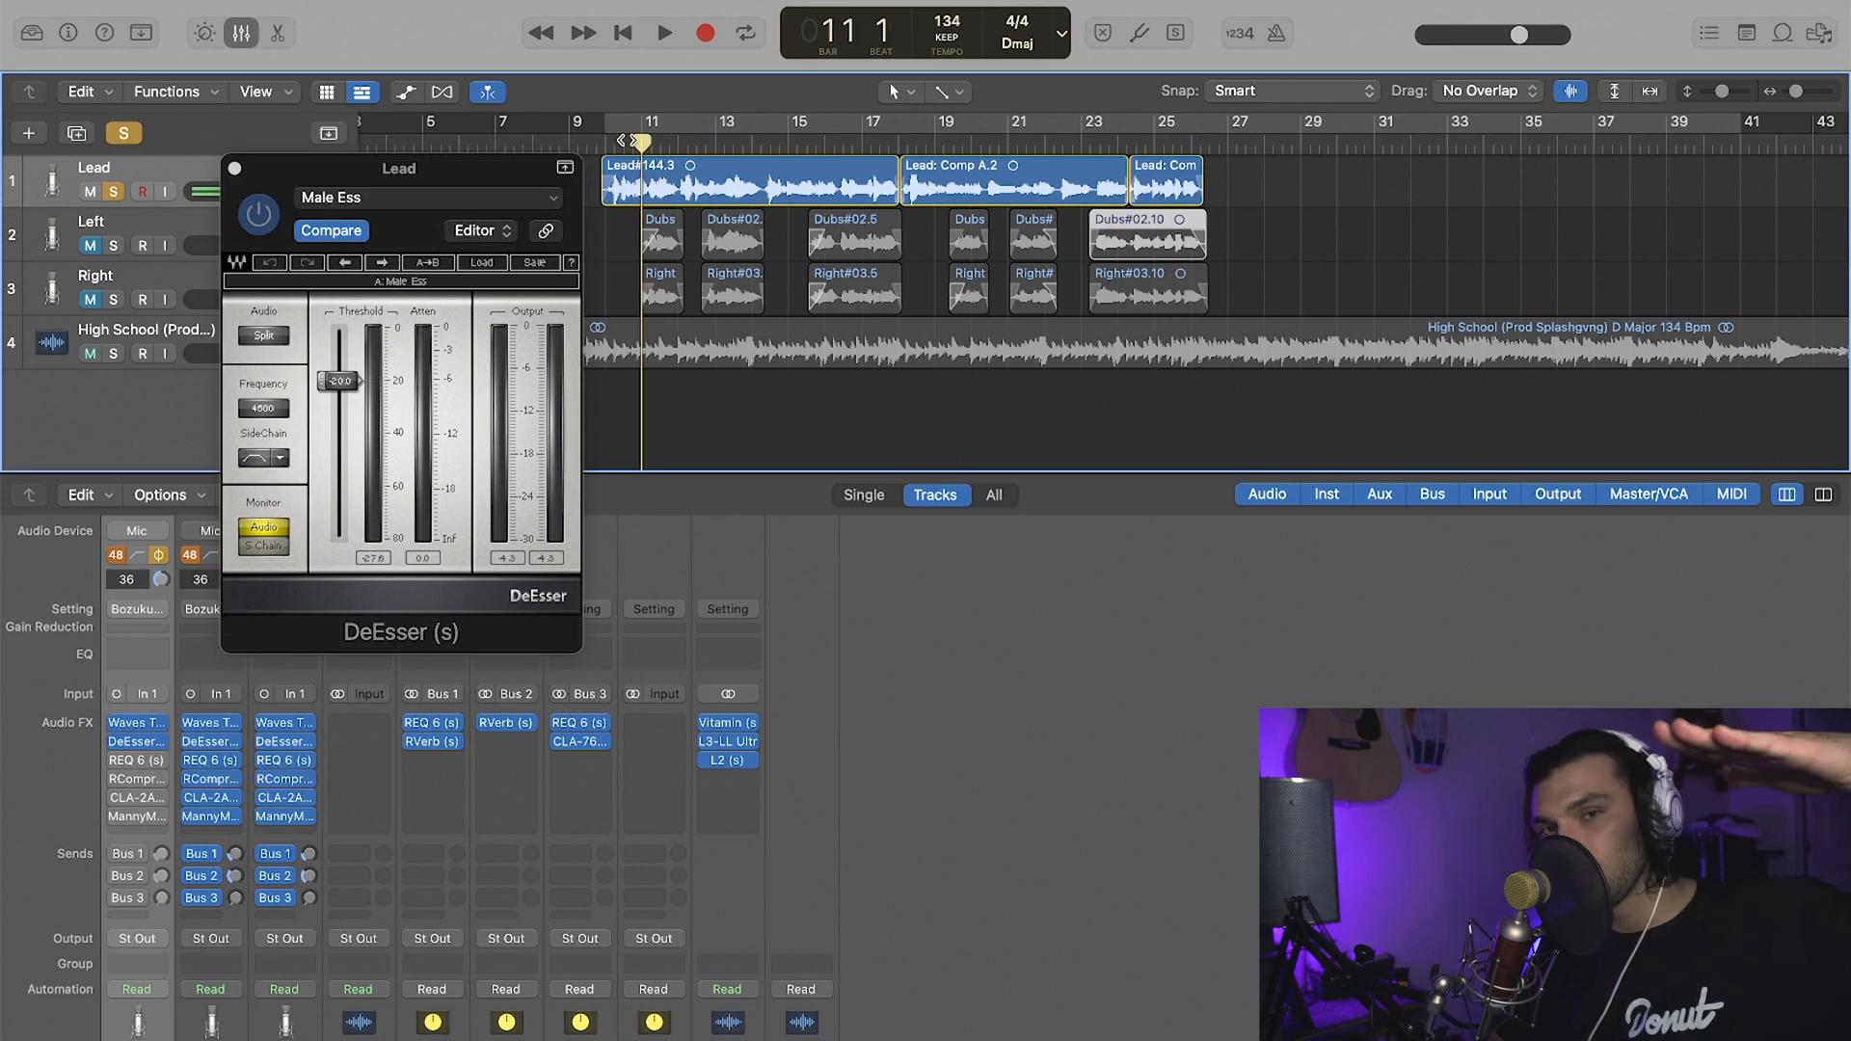
{"action": "left_click", "coordinate": [354, 240]}
{"action": "key", "text": "space"}
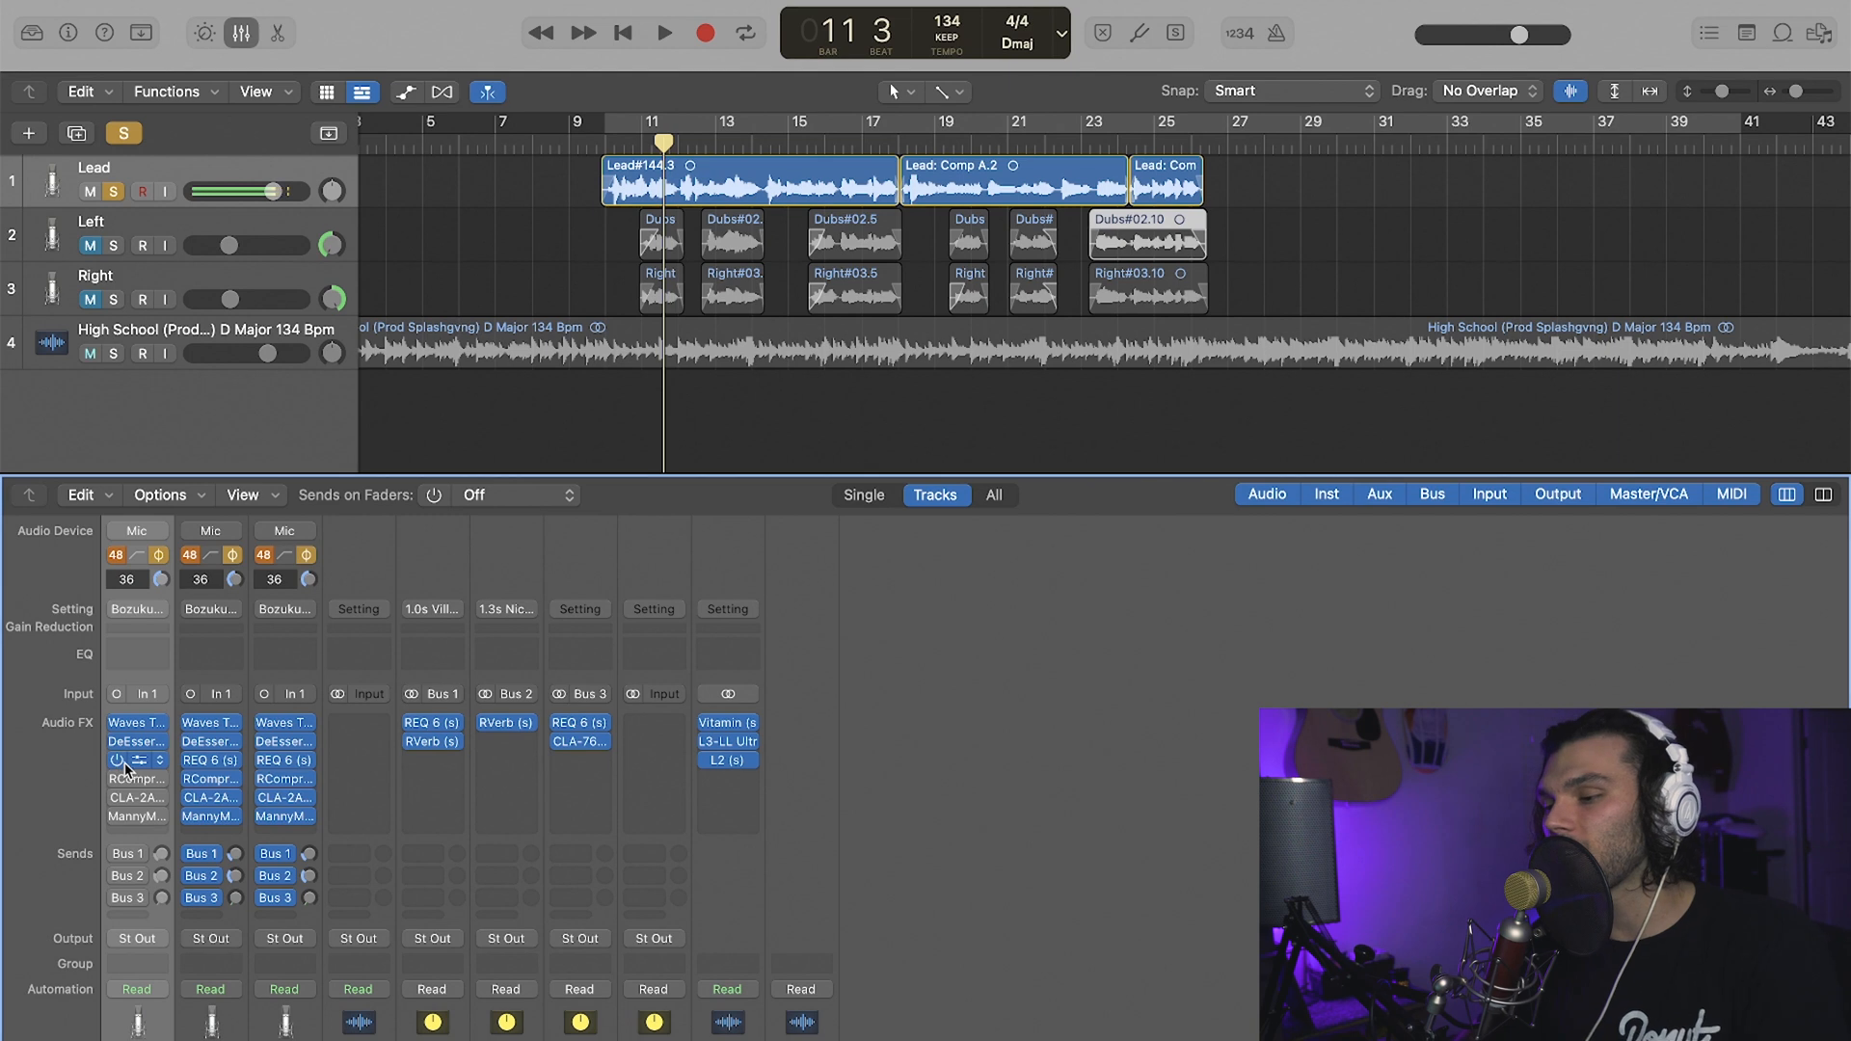
- Open the Lead track's REQ 6, dismiss the DeEsser window, inspect band 2's frequency, and close the equalizer
{"action": "left_click", "coordinate": [148, 760]}
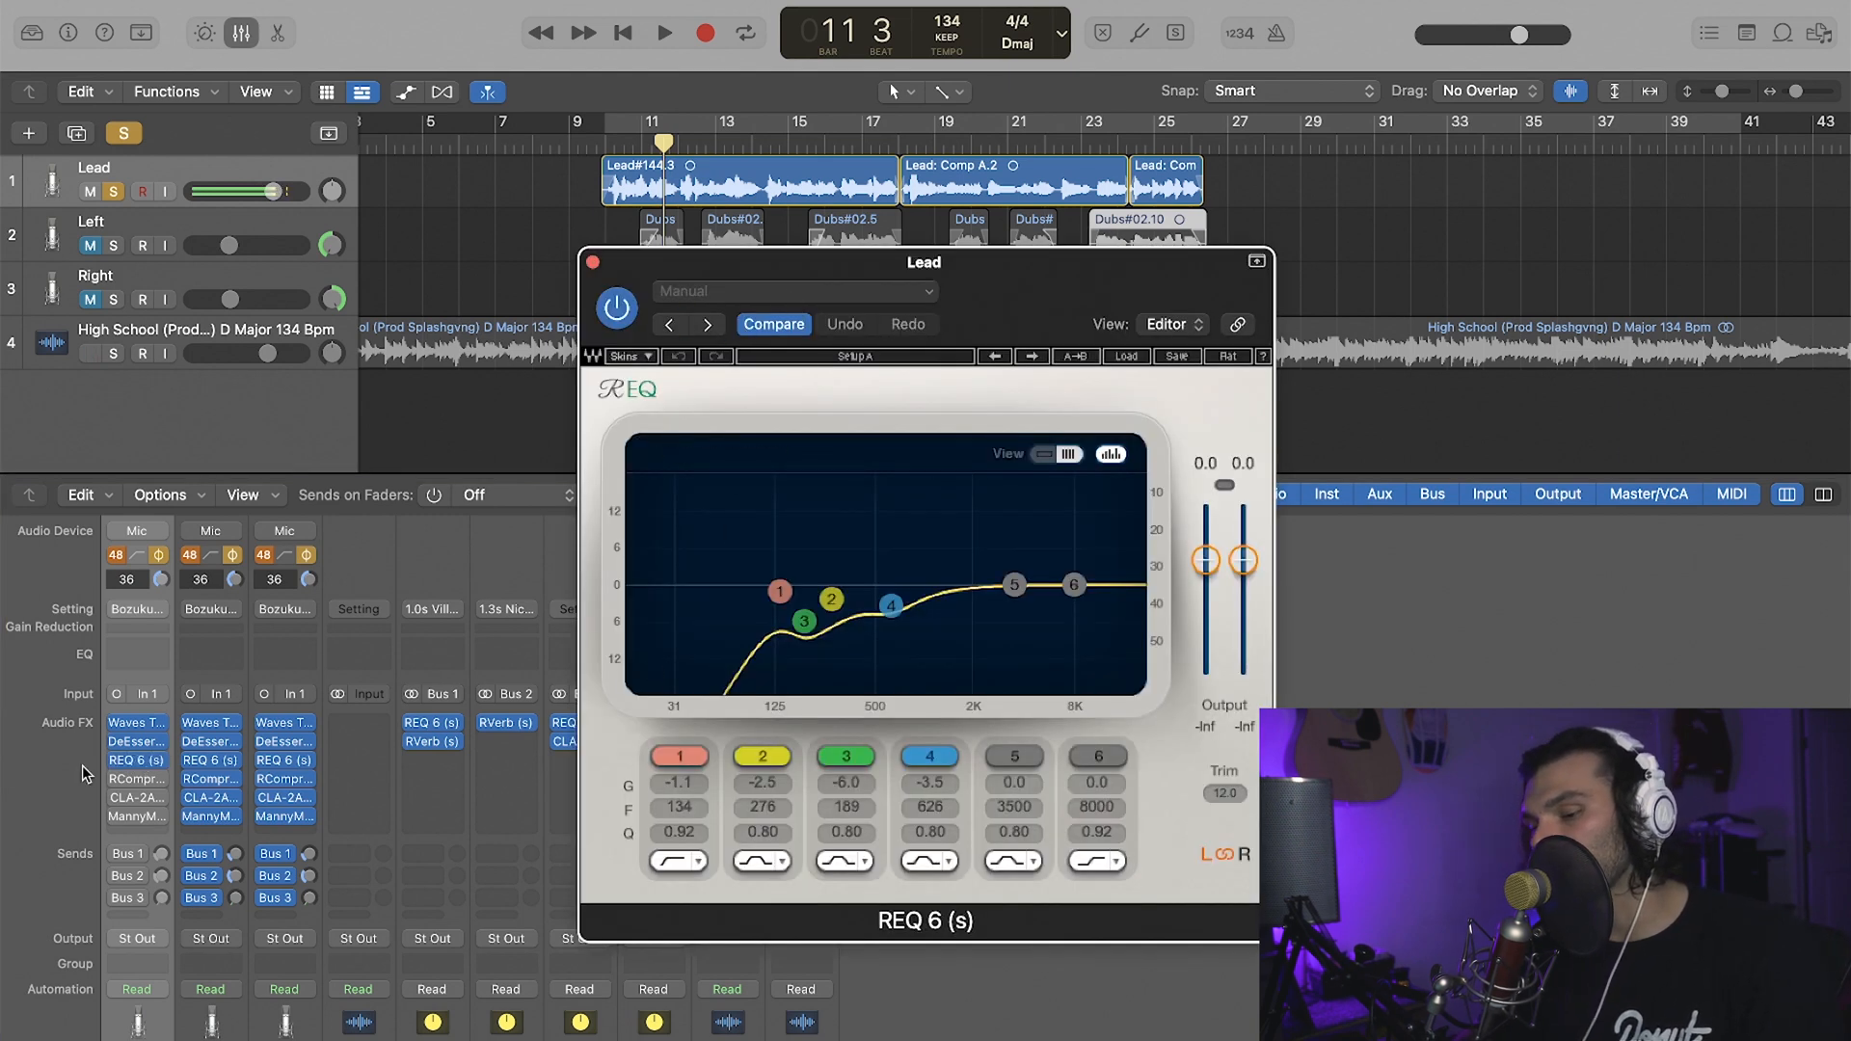
{"action": "left_click", "coordinate": [137, 742]}
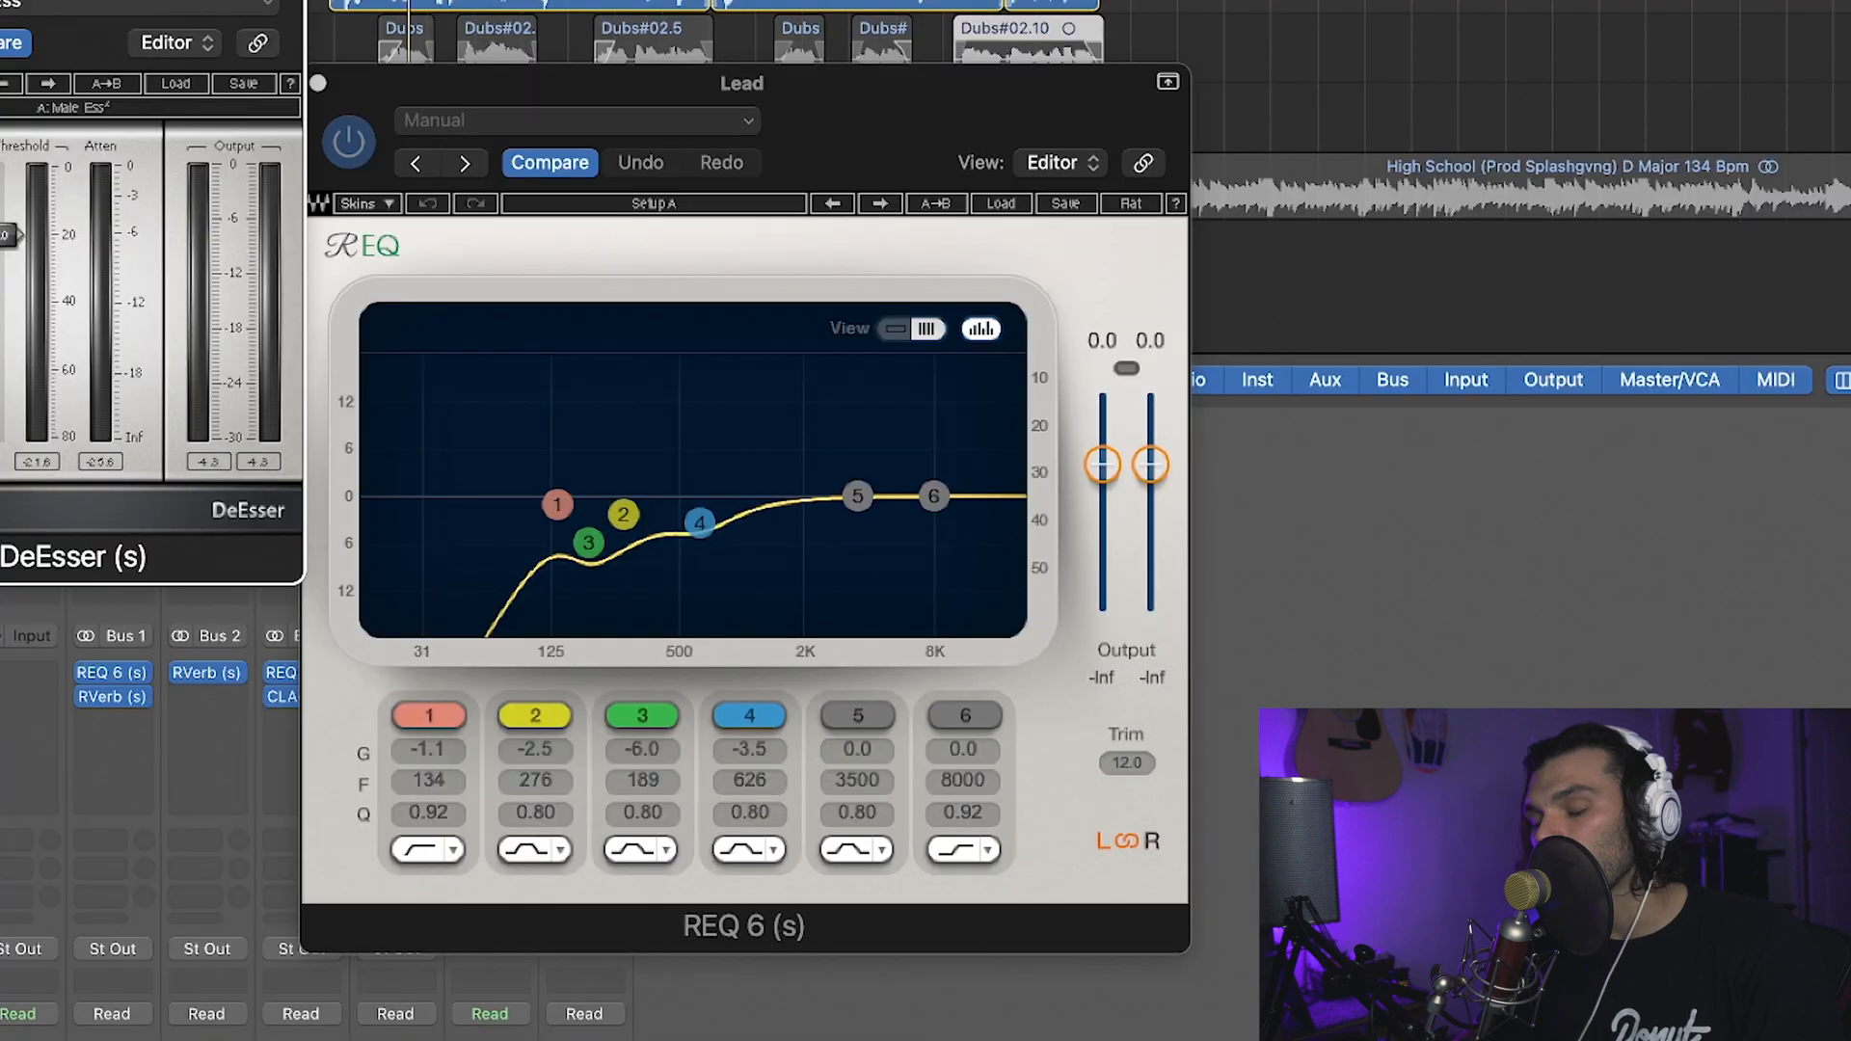
{"action": "key", "text": "super+w"}
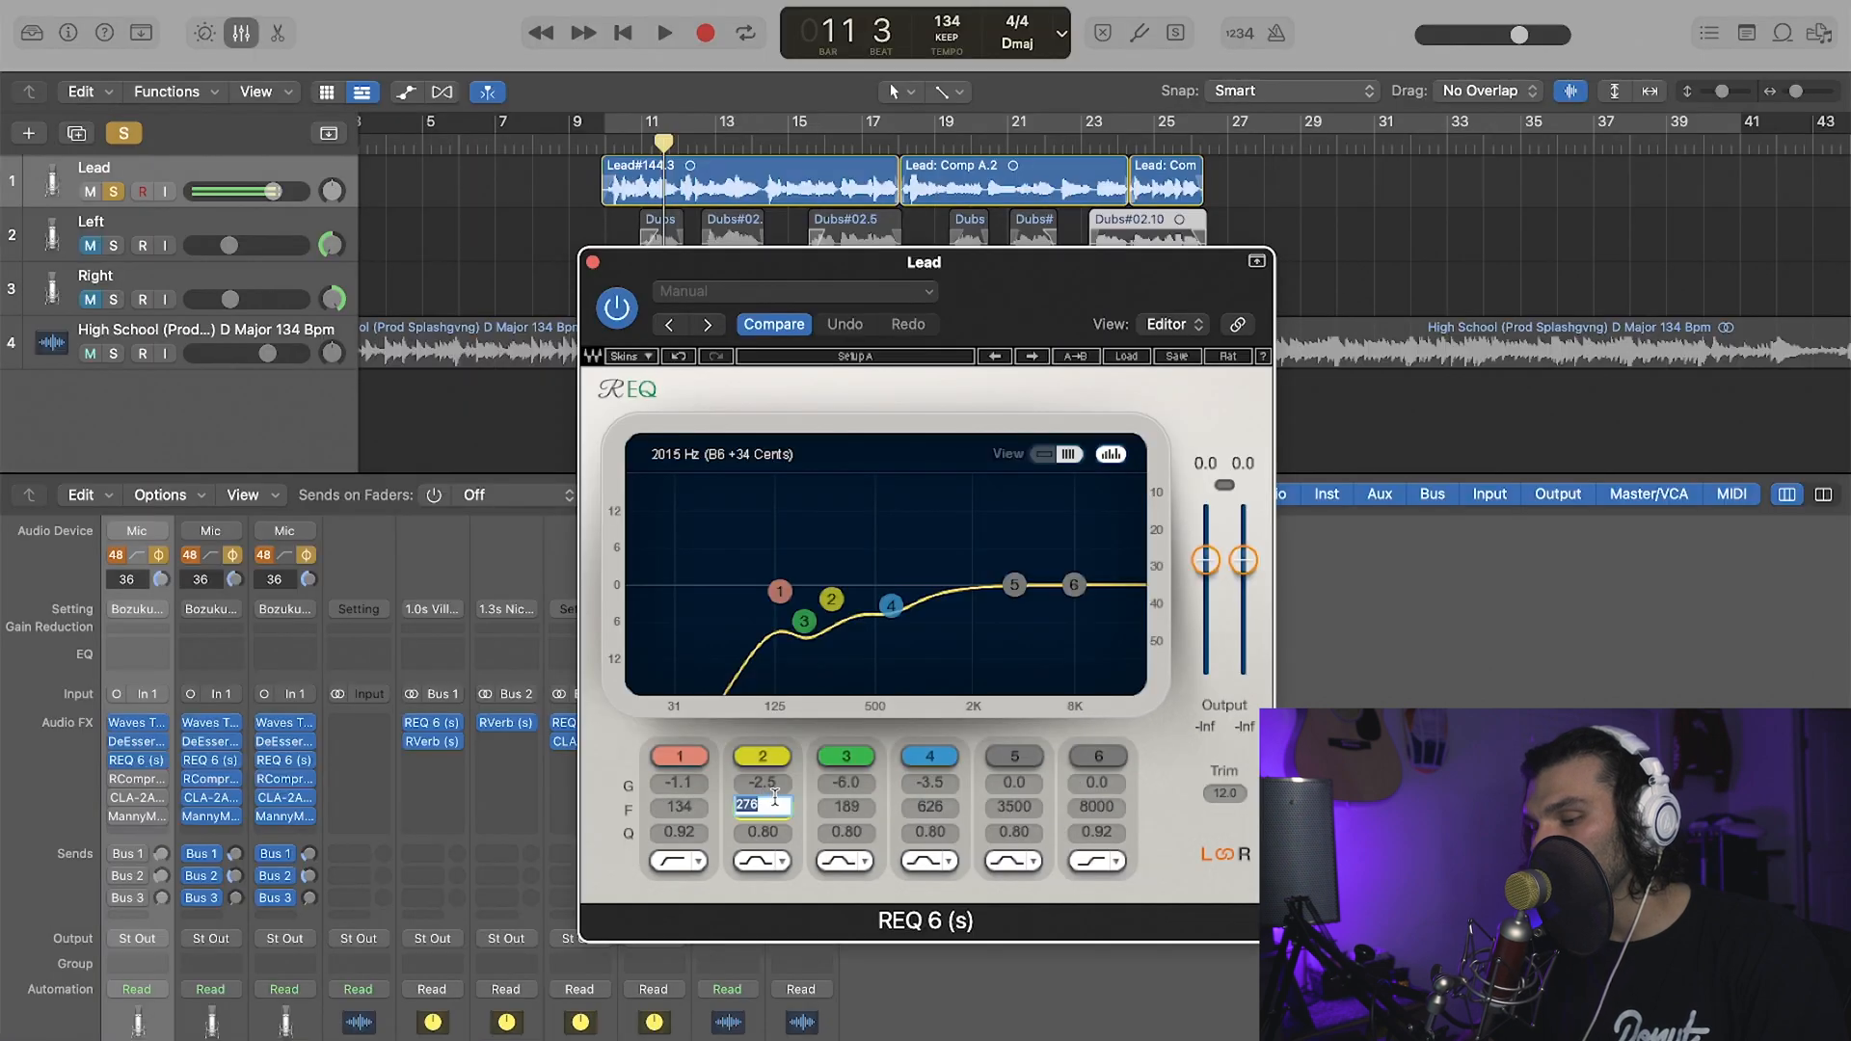
{"action": "key", "text": "Return"}
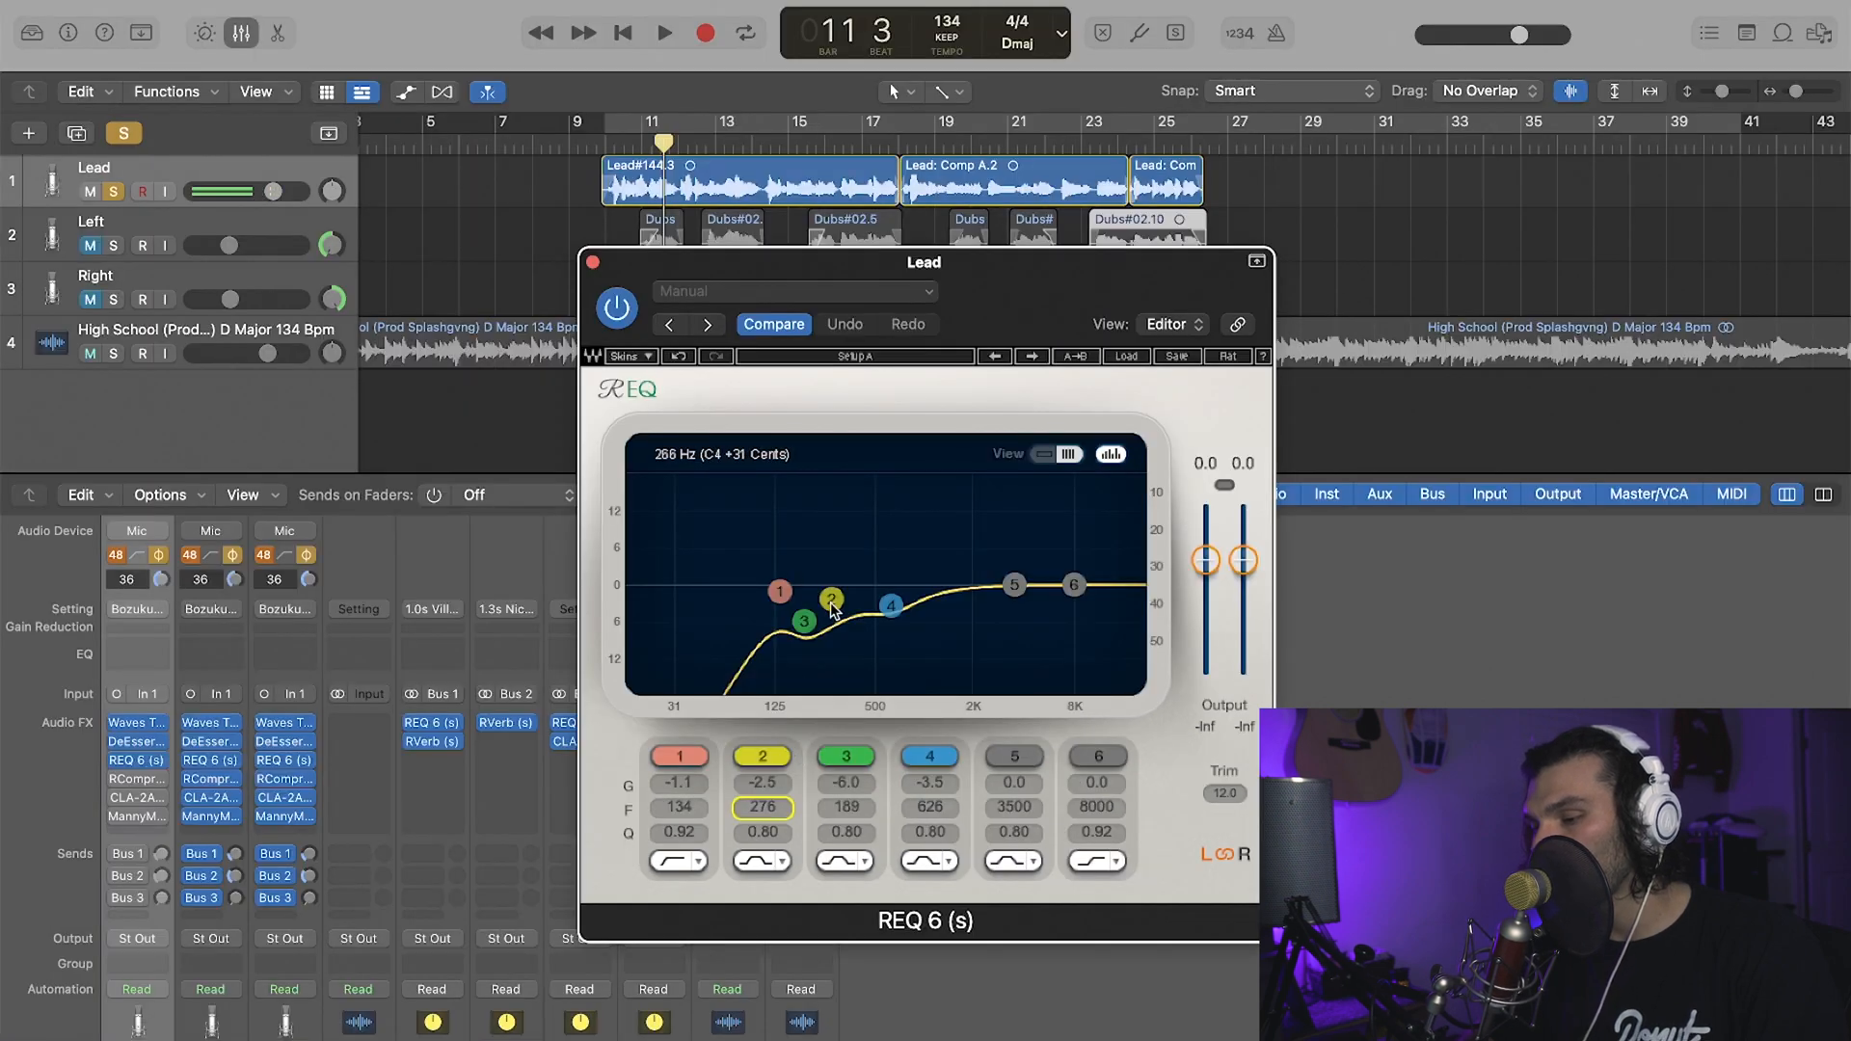
{"action": "left_click", "coordinate": [593, 262]}
- Play the Lead vocal from bar 10 to compare it with REQ 6 bypassed and active
{"action": "left_click", "coordinate": [605, 145]}
{"action": "left_click", "coordinate": [116, 762]}
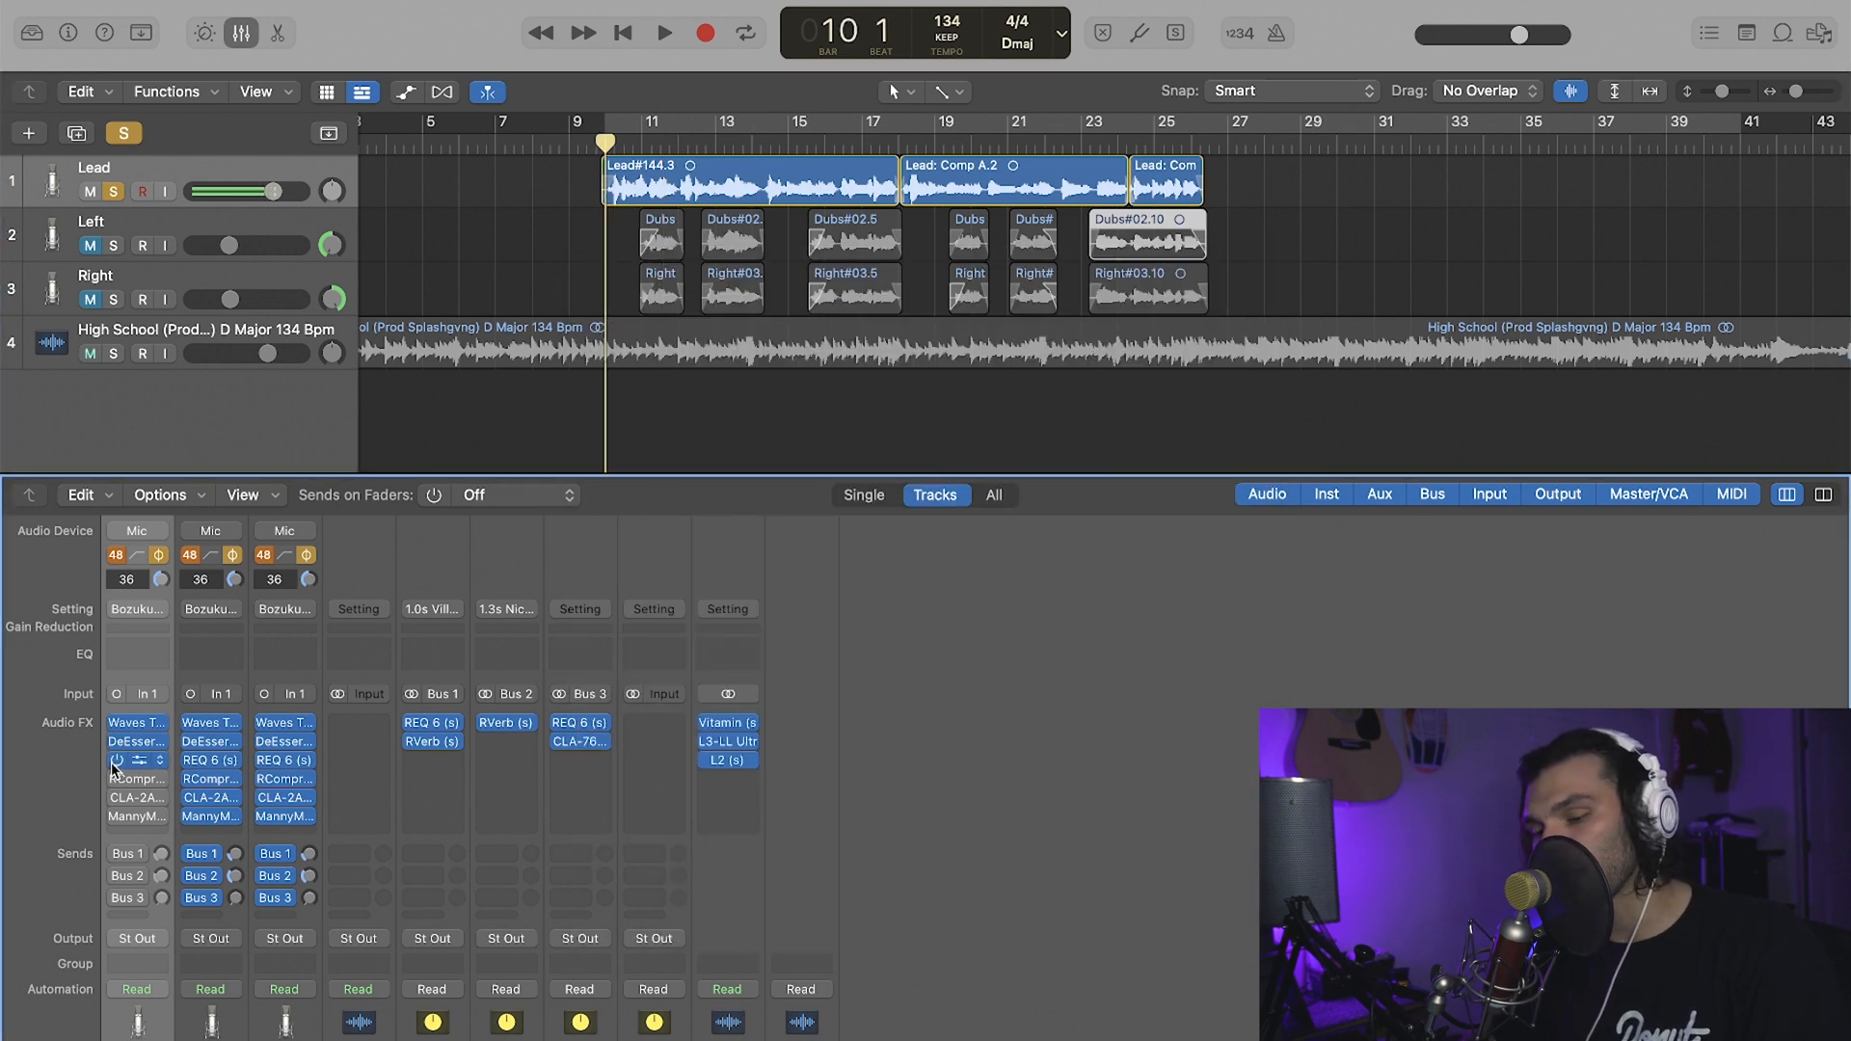
{"action": "key", "text": "space"}
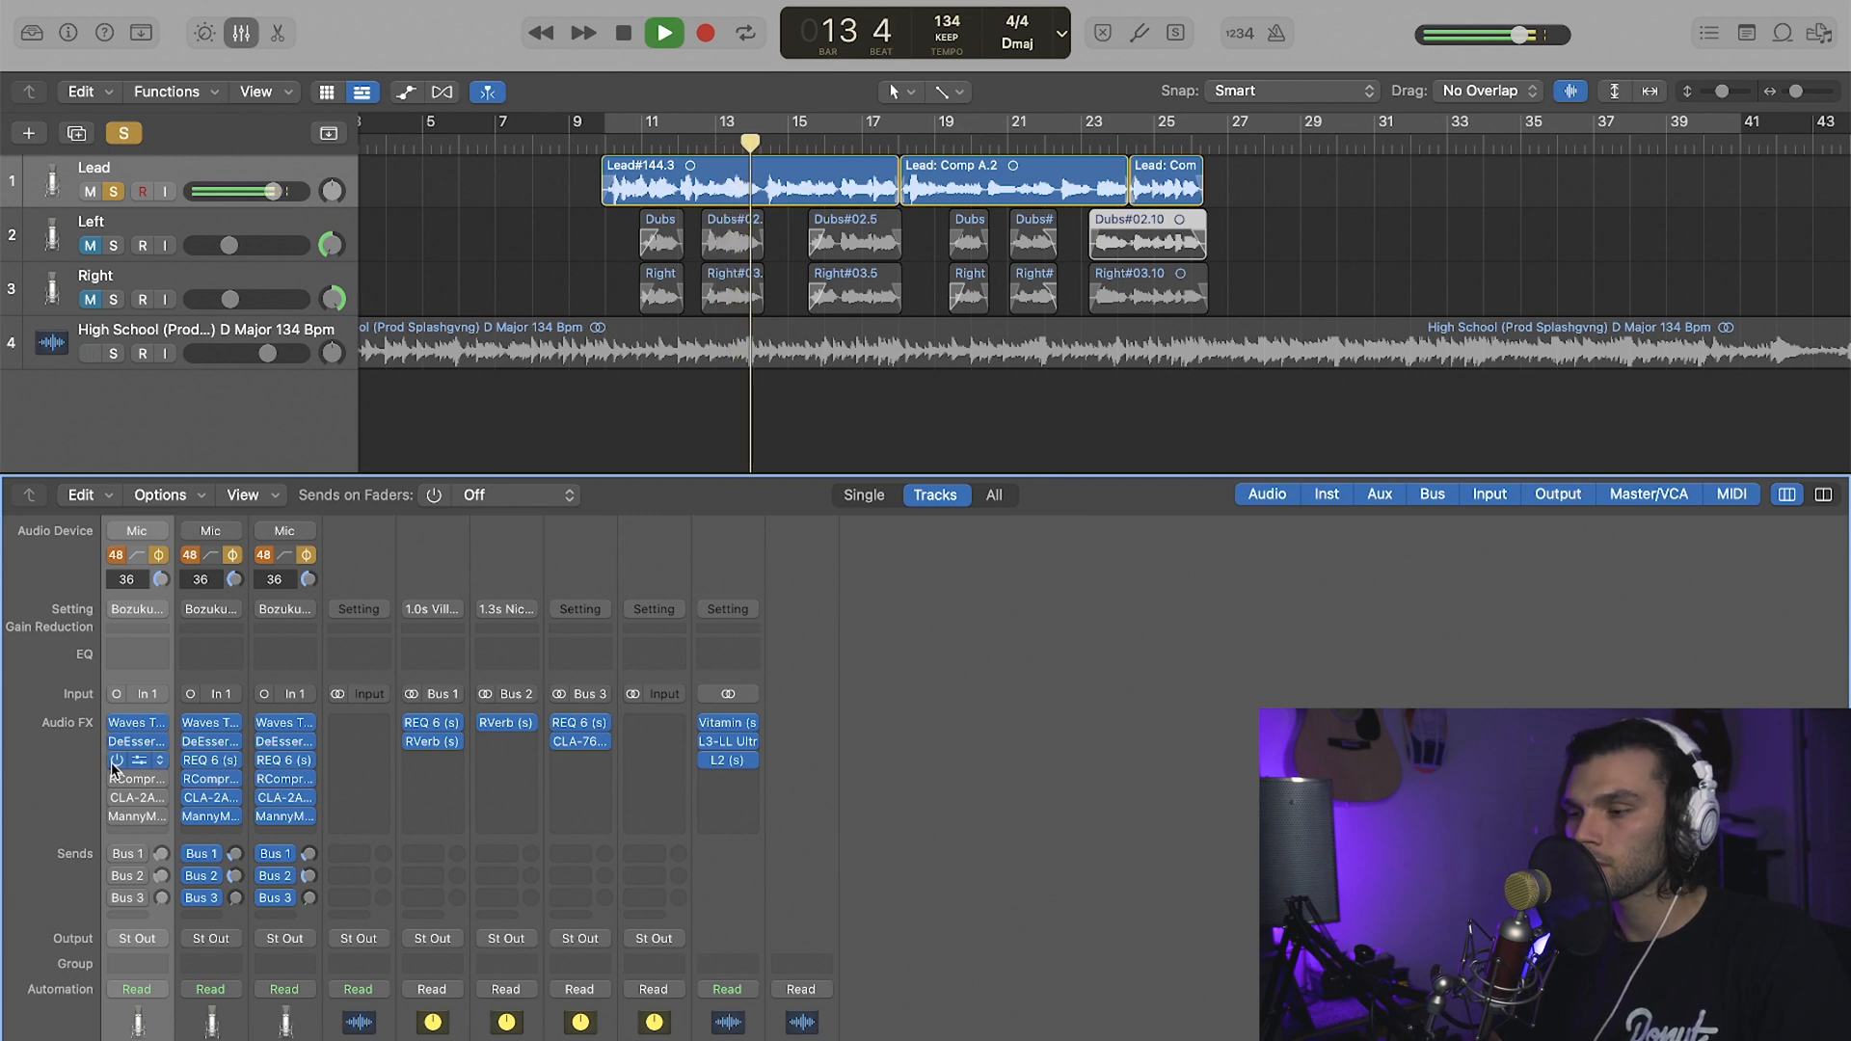
{"action": "key", "text": "space"}
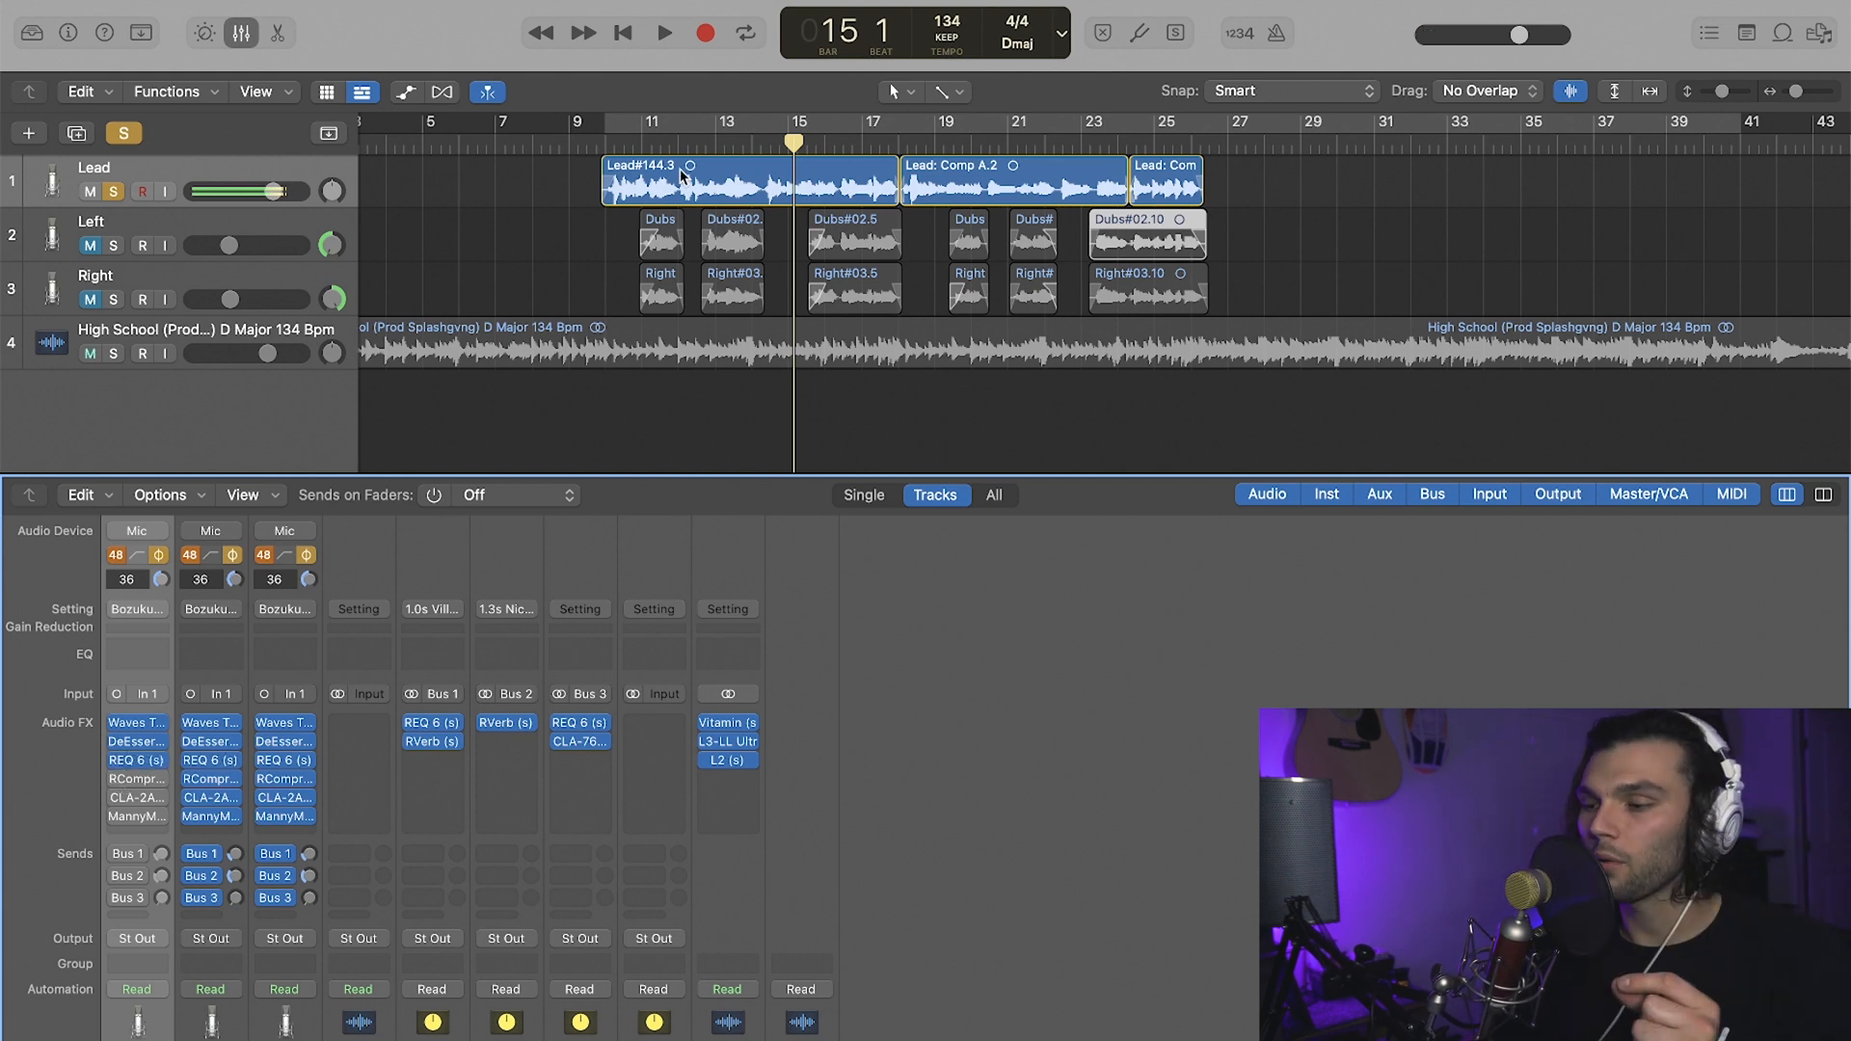
- Play the Lead vocal from bar 10 and activate the RCompressor during playback to hear its effect
{"action": "left_click", "coordinate": [619, 142]}
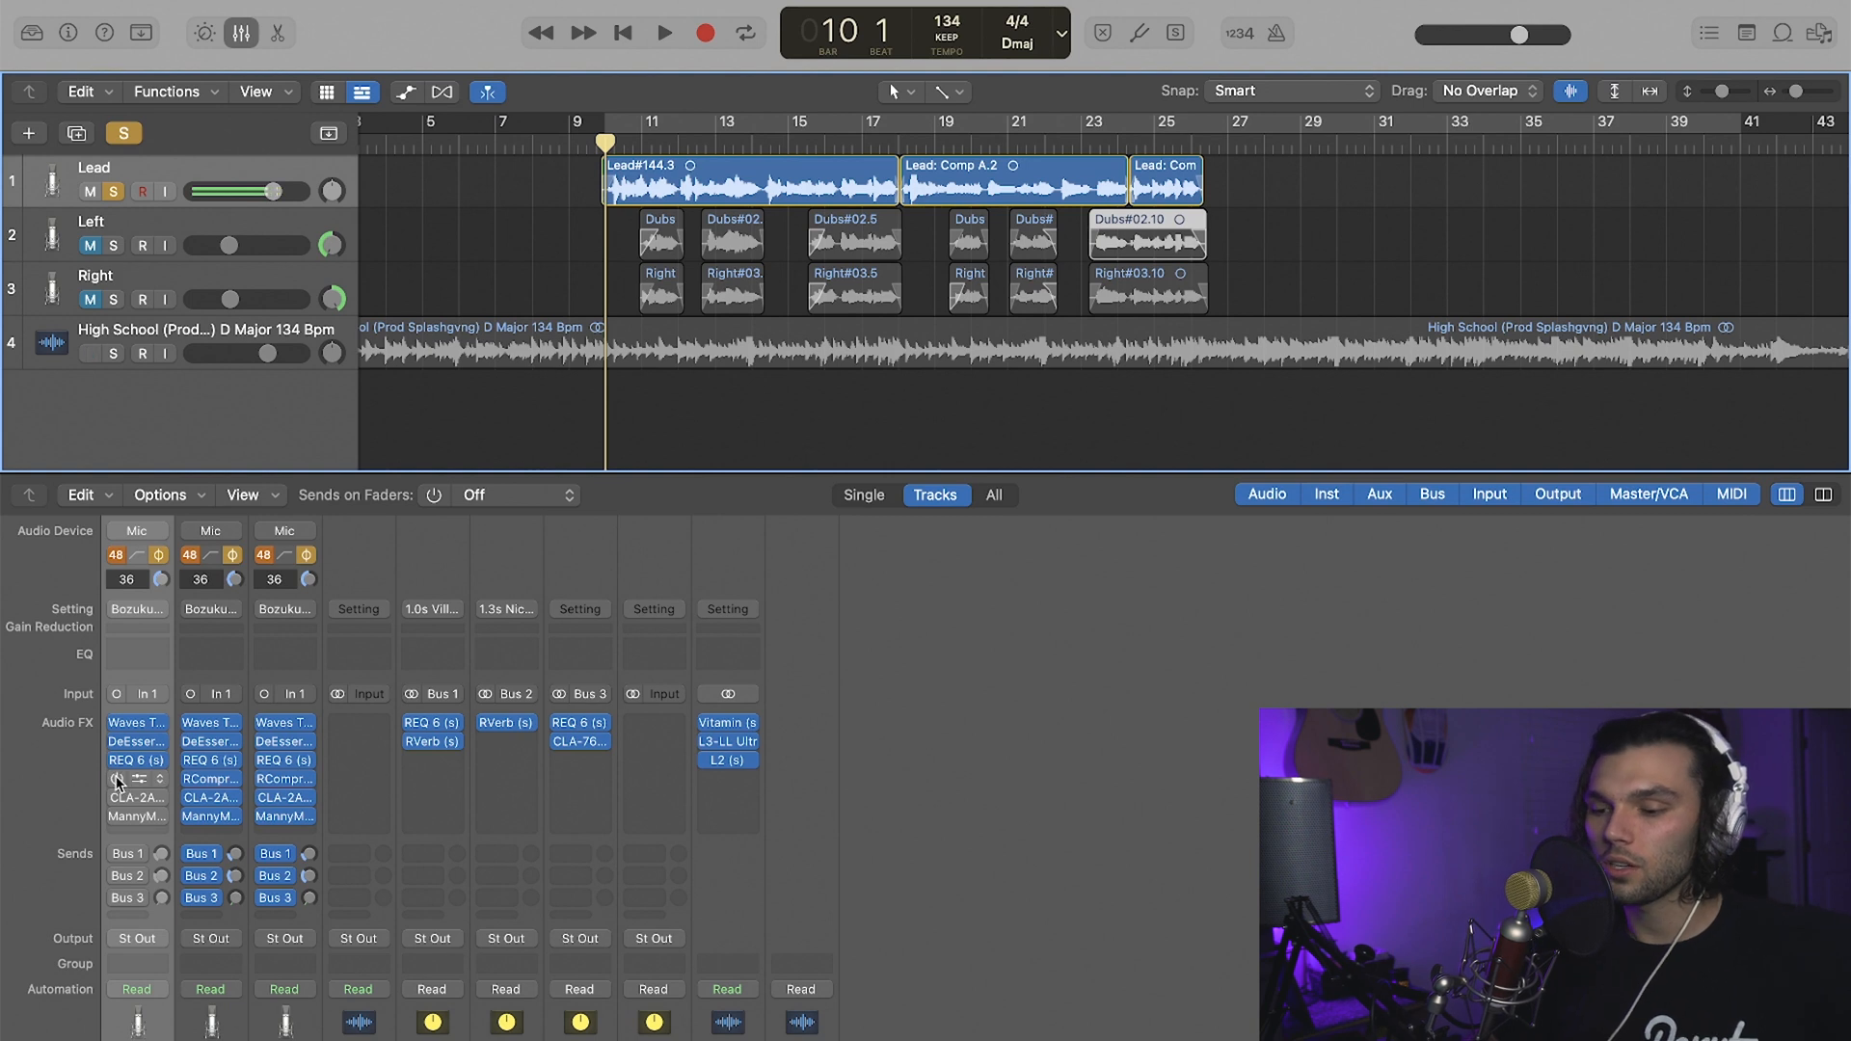
{"action": "key", "text": "space"}
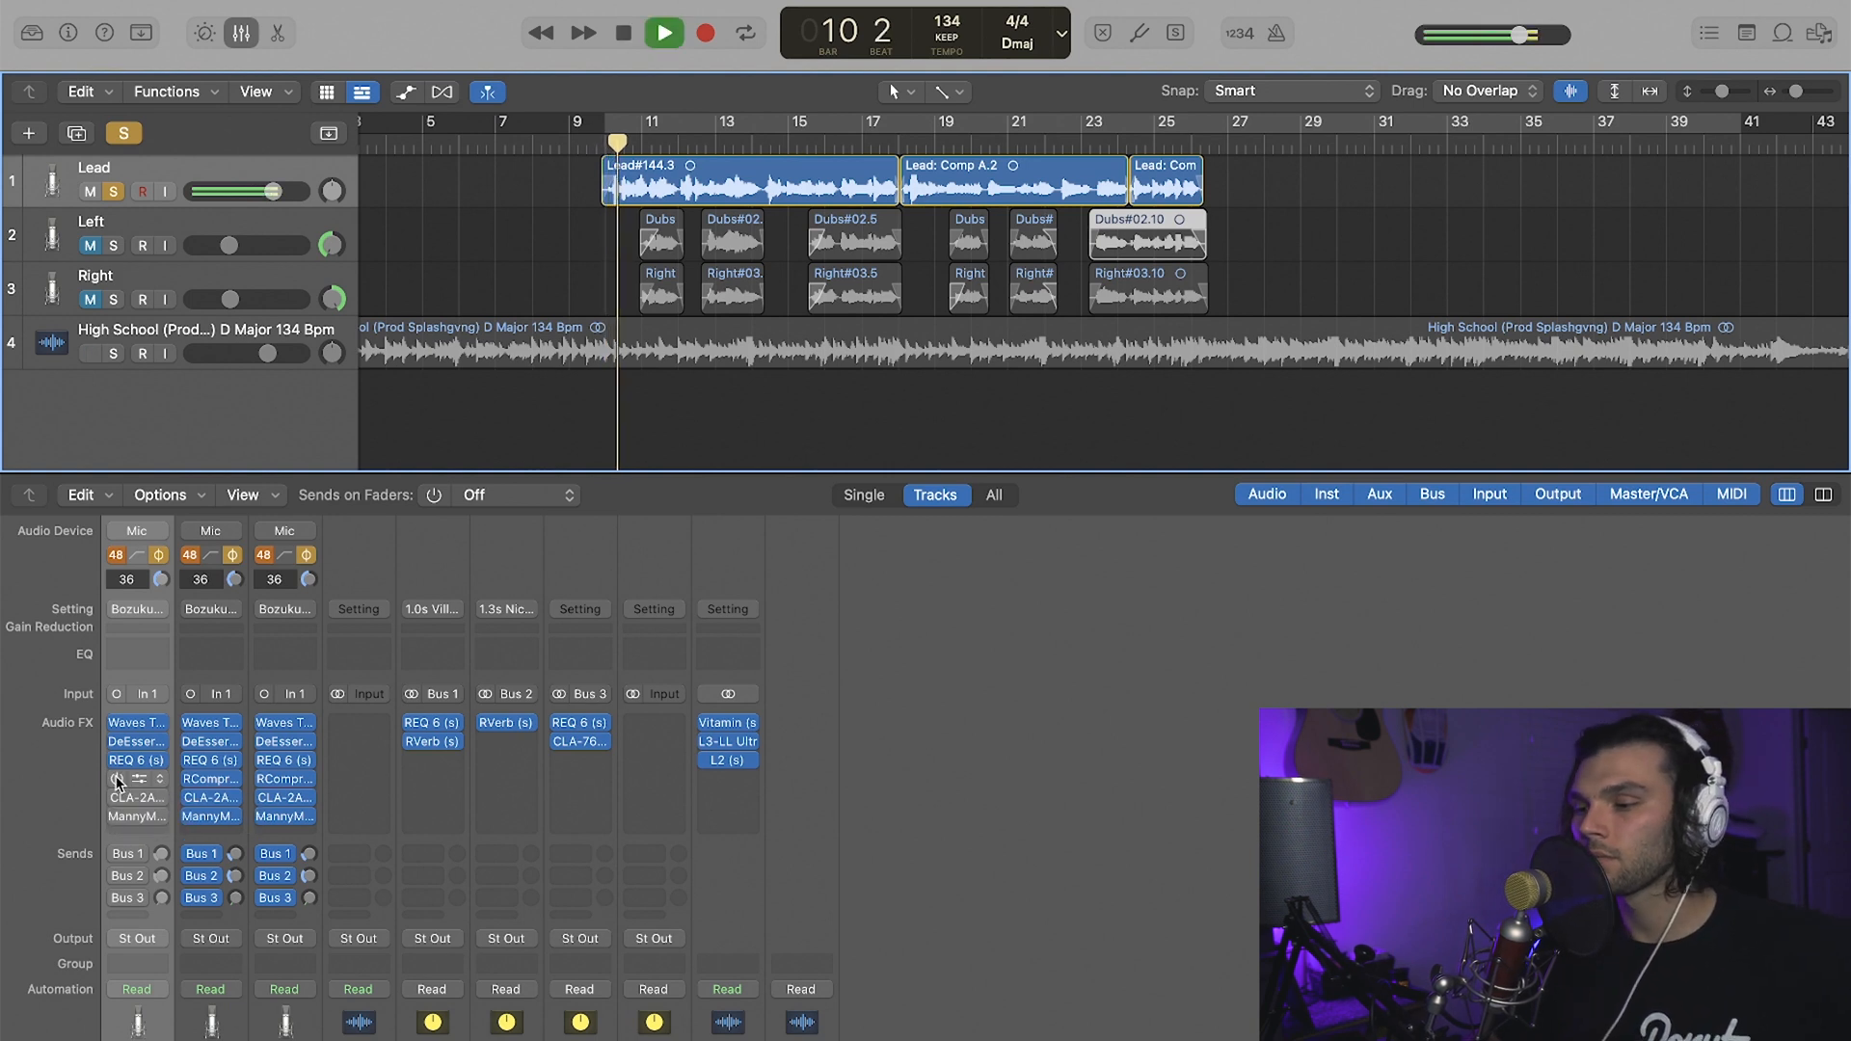
{"action": "left_click", "coordinate": [117, 783]}
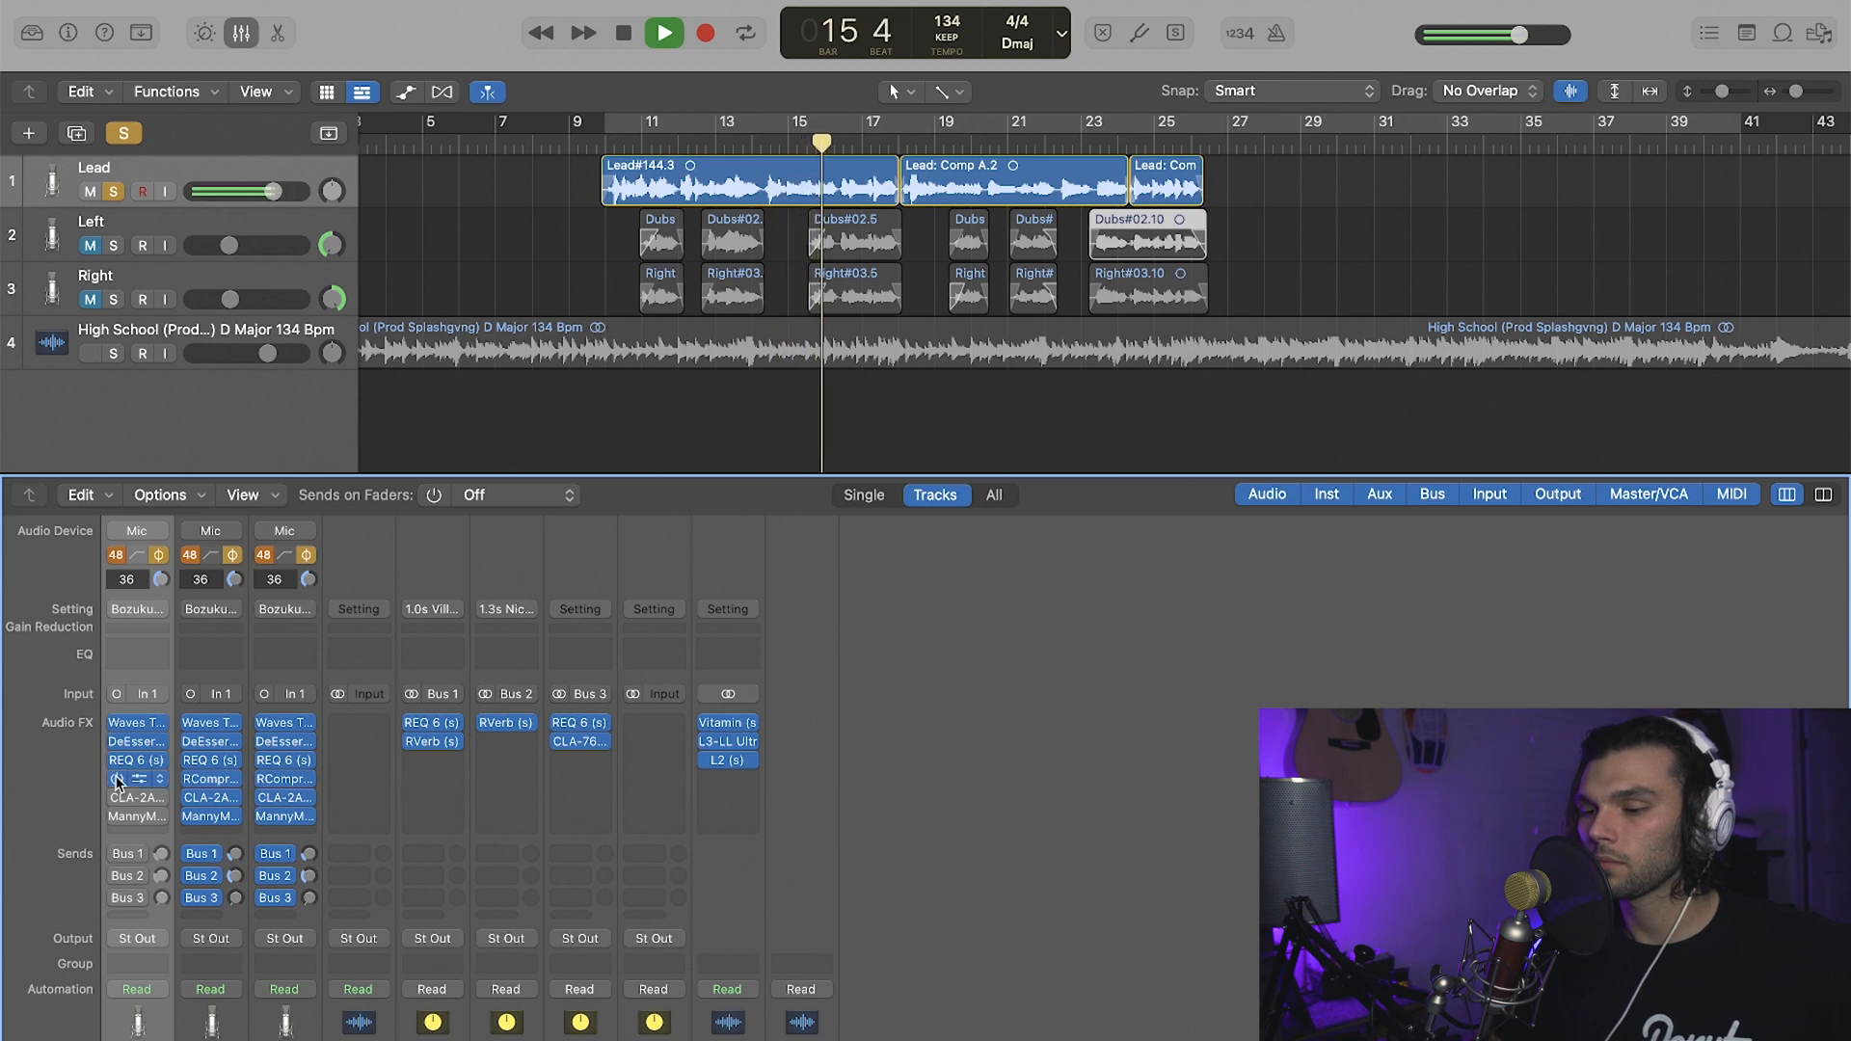
{"action": "key", "text": "space"}
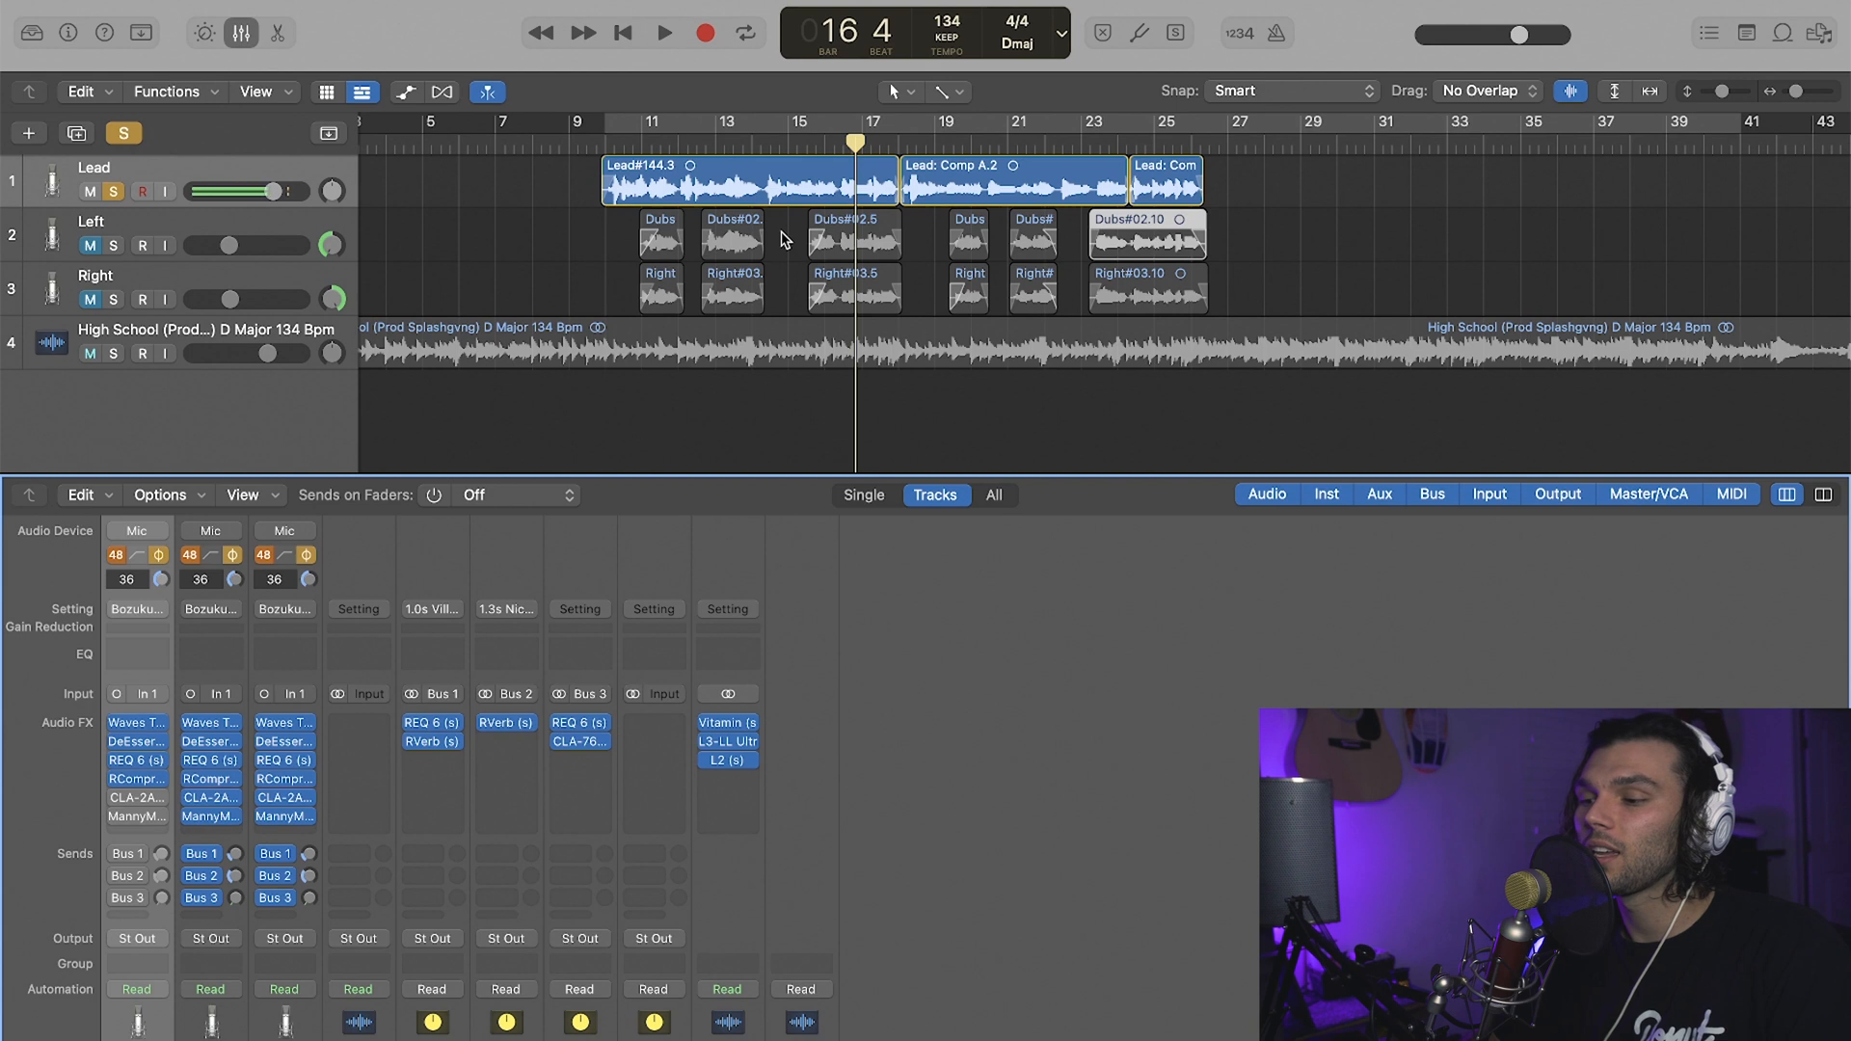
- Place the playhead at bar 14, open the Lead track's RCompressor to review its threshold, ratio and gain, and close it
{"action": "left_click_drag", "start_coordinate": [715, 142], "coordinate": [761, 143]}
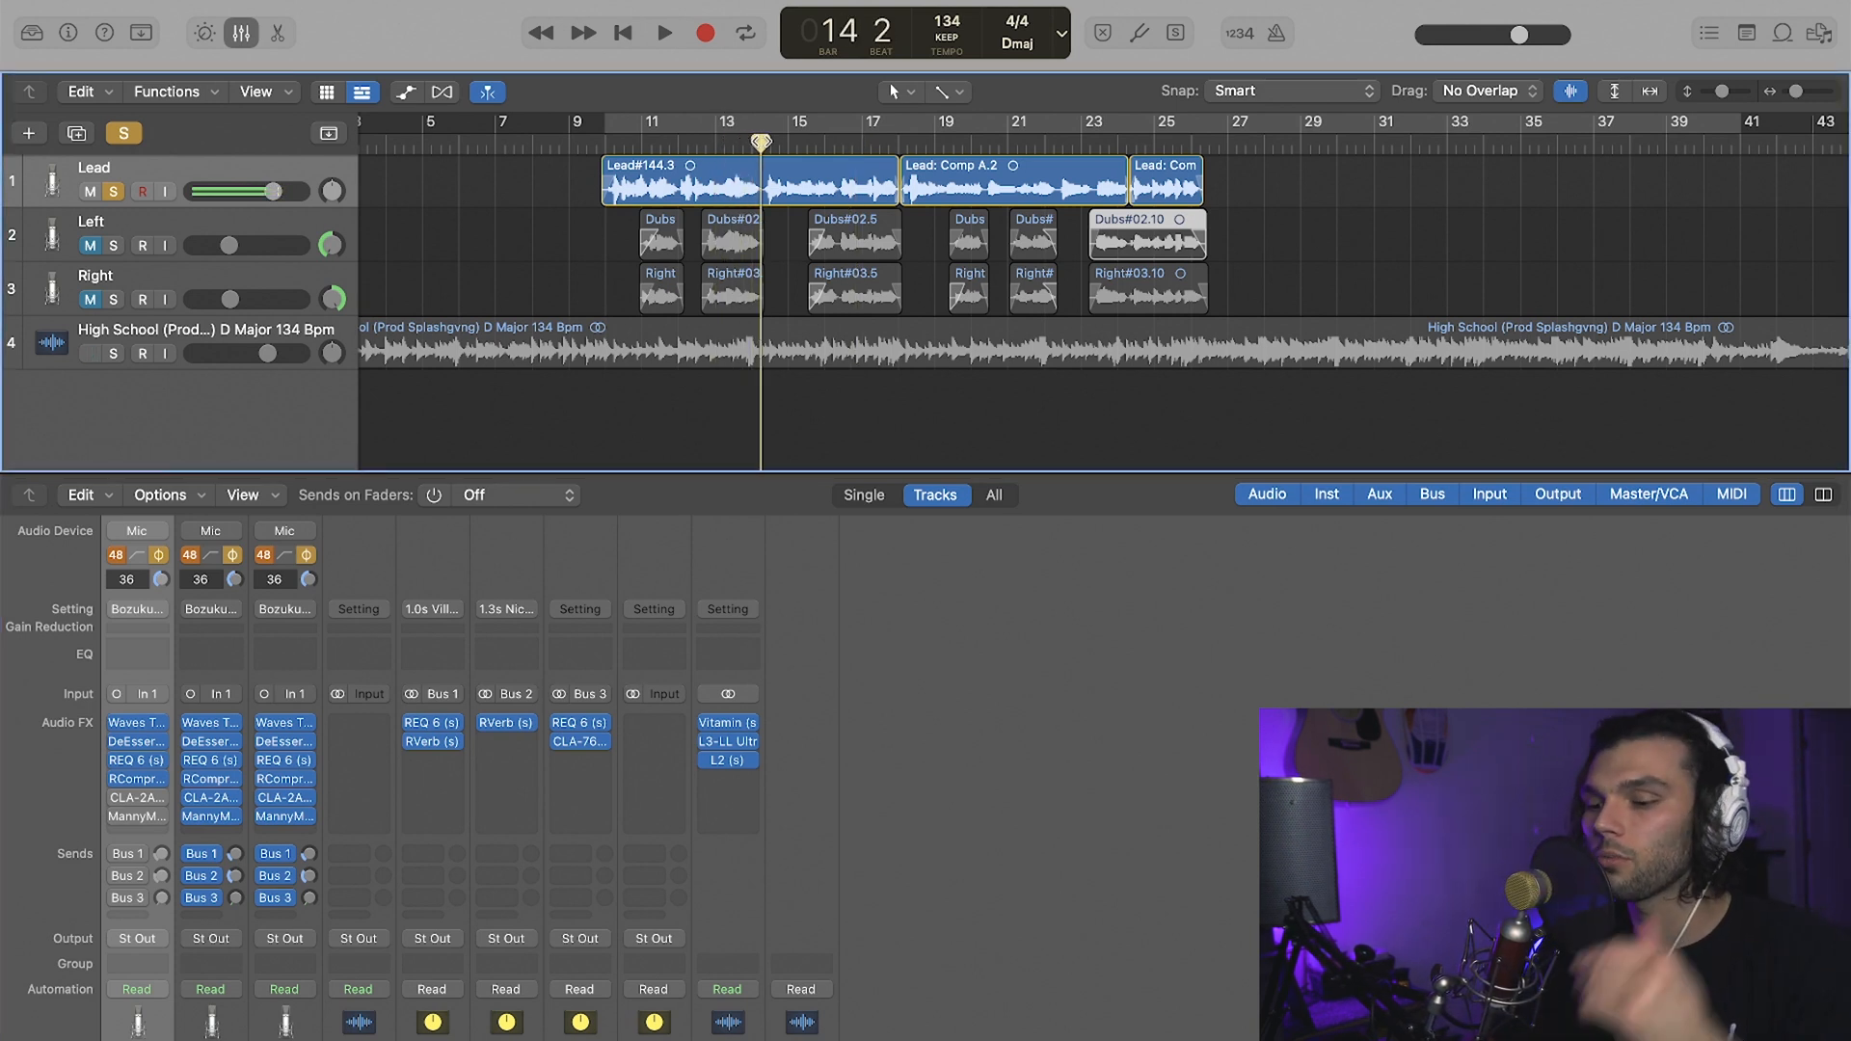
{"action": "mouse_move", "coordinate": [147, 748]}
{"action": "left_click", "coordinate": [136, 781]}
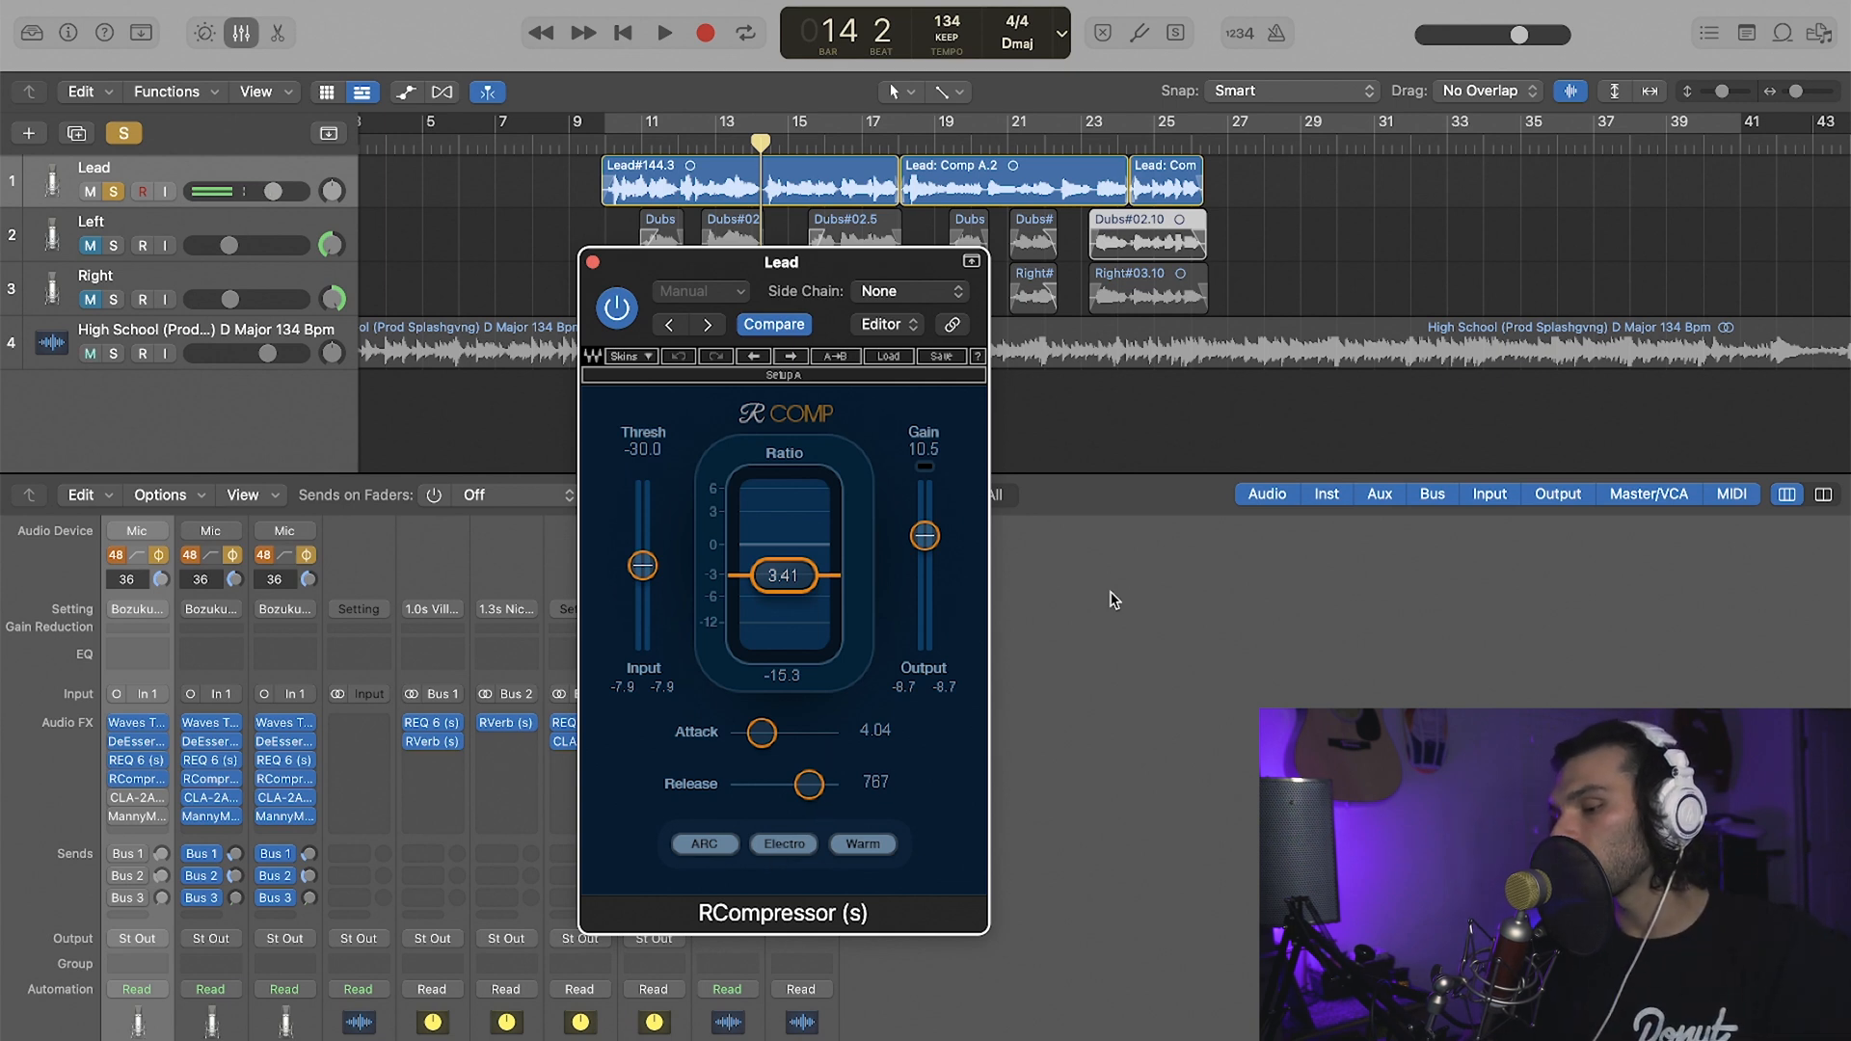
{"action": "left_click", "coordinate": [593, 262]}
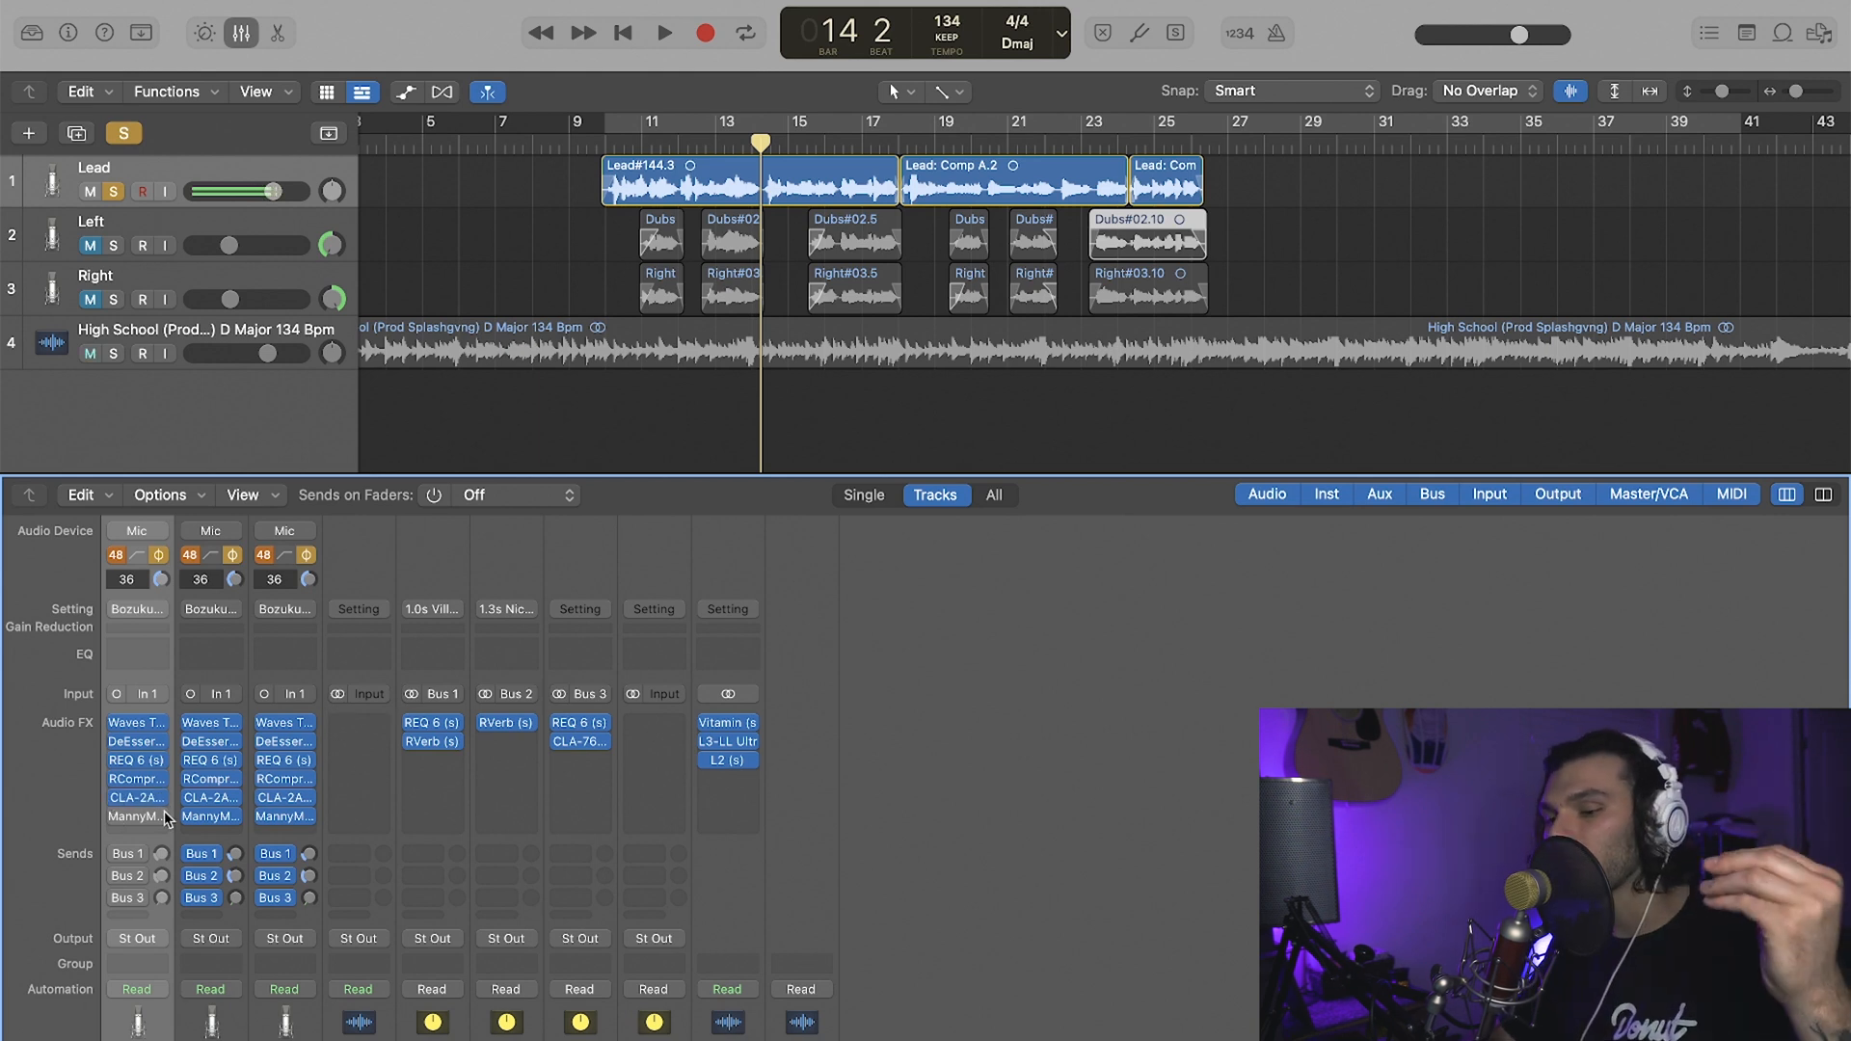
- Open the Lead track's CLA-2A, inspect its Gain and Peak Reduction knobs, and move its window below the arrangement
{"action": "left_click", "coordinate": [139, 799]}
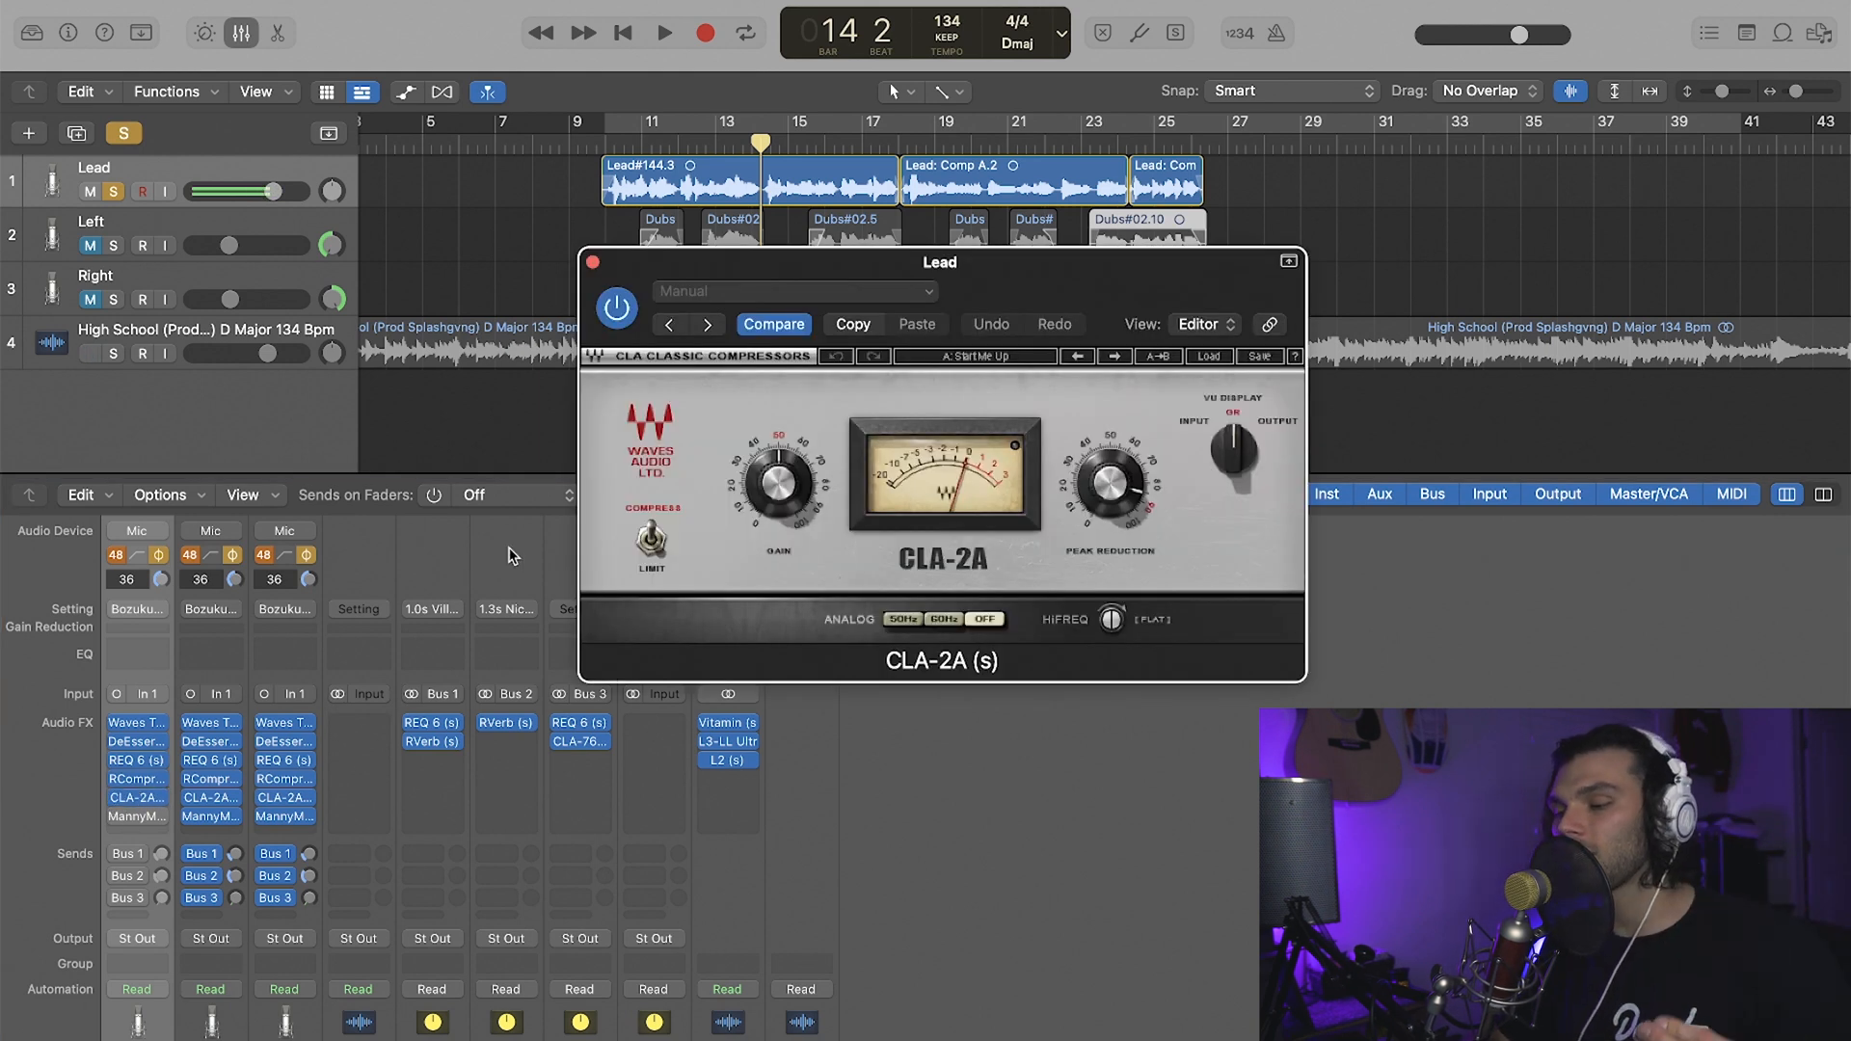
{"action": "left_click_drag", "start_coordinate": [1109, 308], "coordinate": [740, 313]}
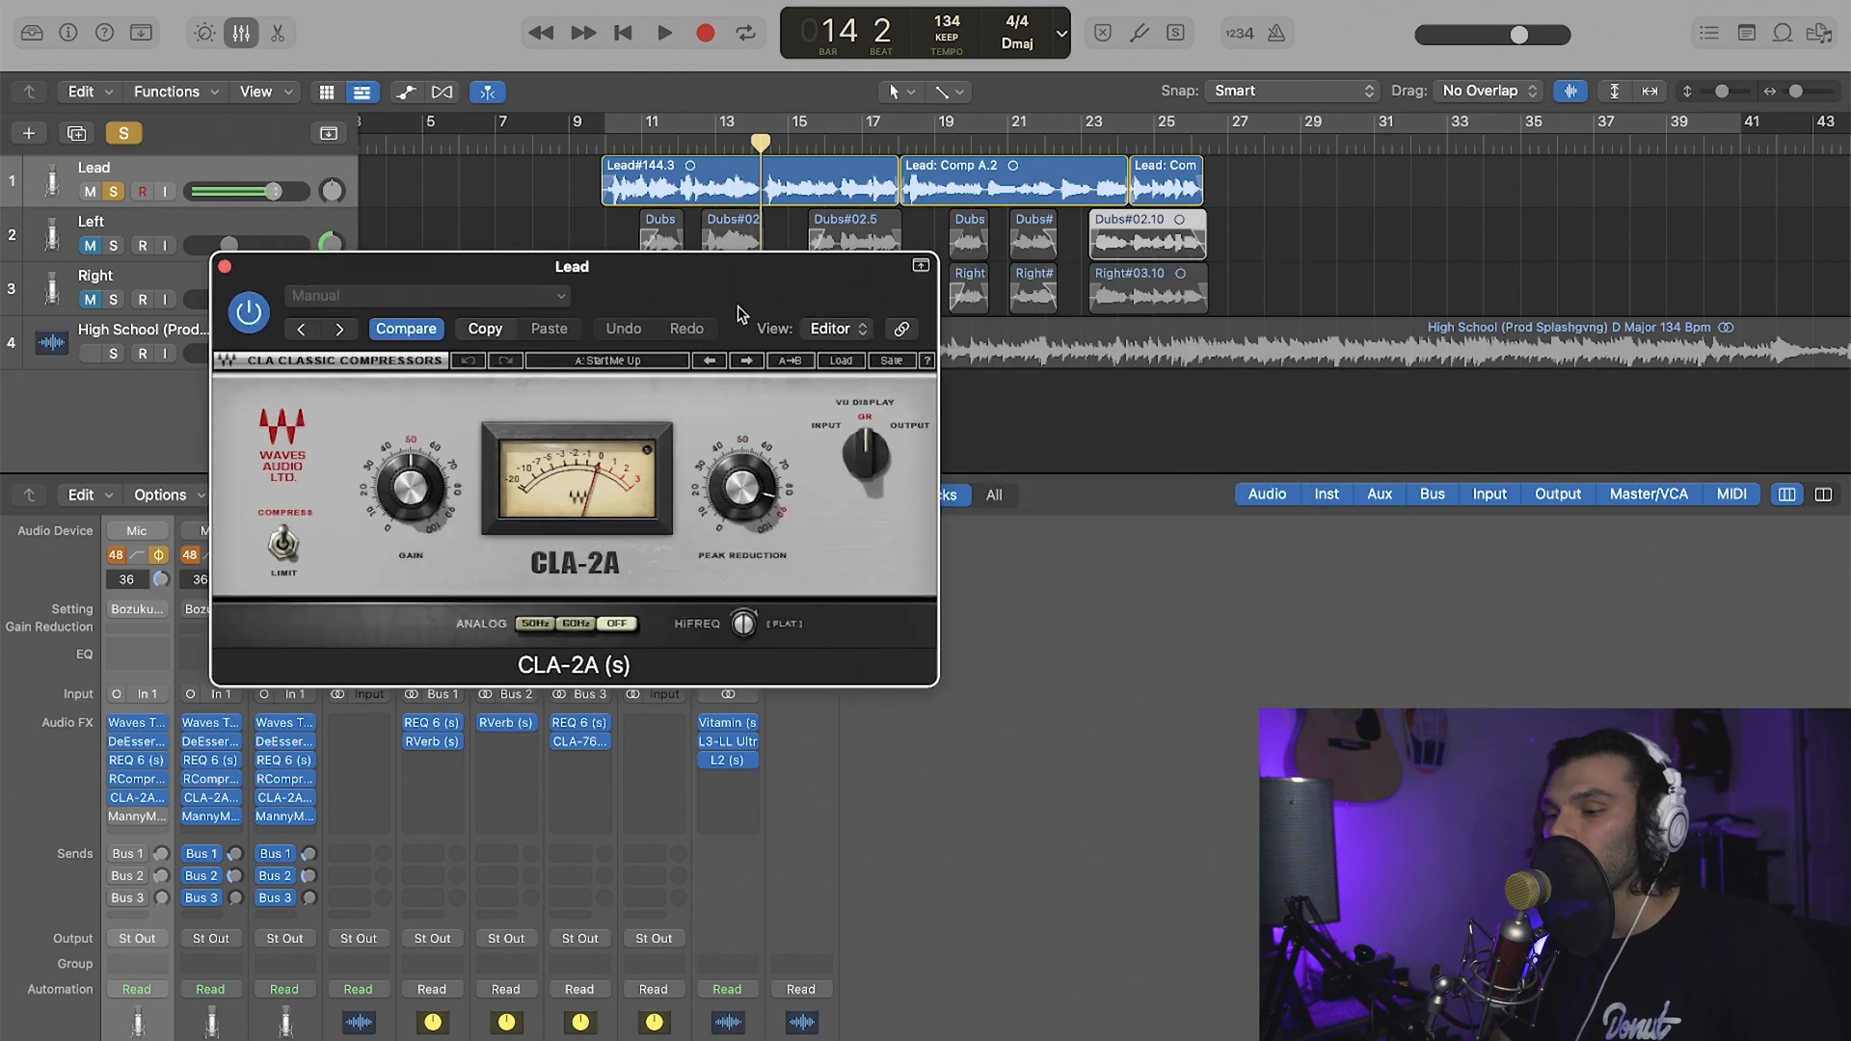
{"action": "left_click", "coordinate": [416, 494]}
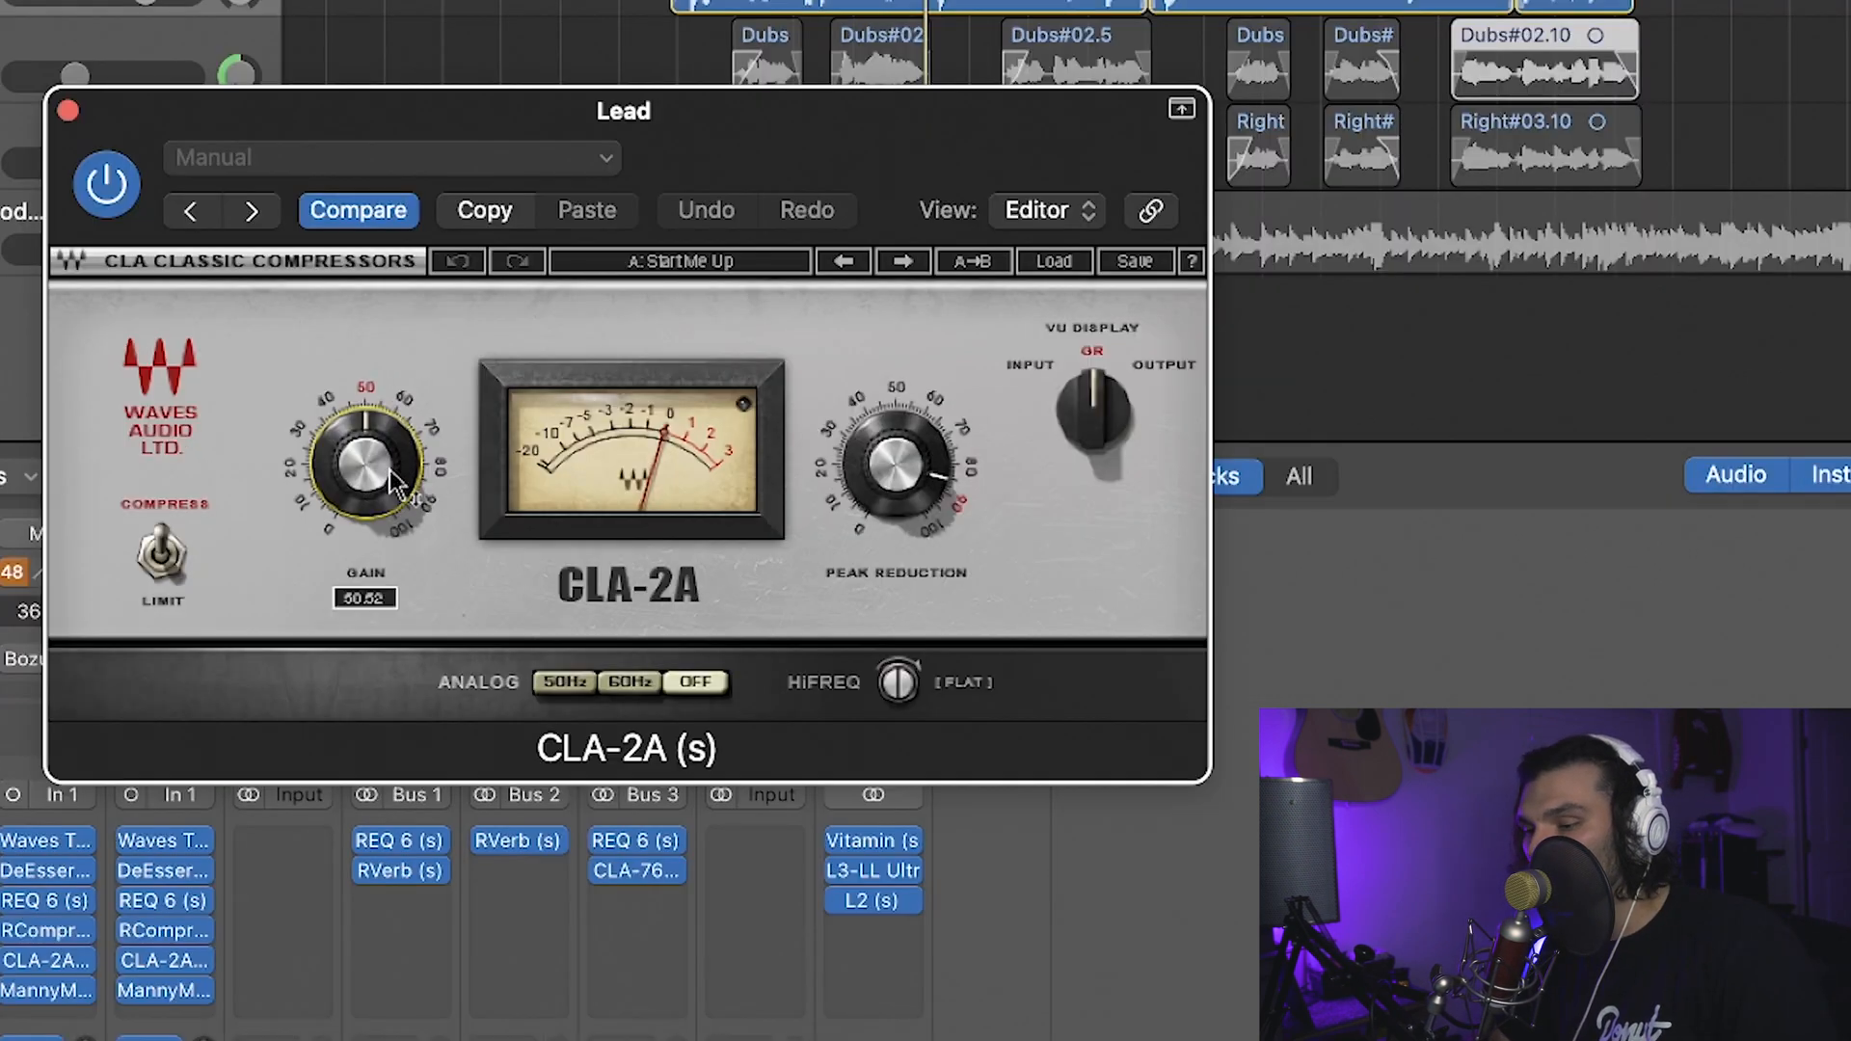
{"action": "mouse_move", "coordinate": [895, 506]}
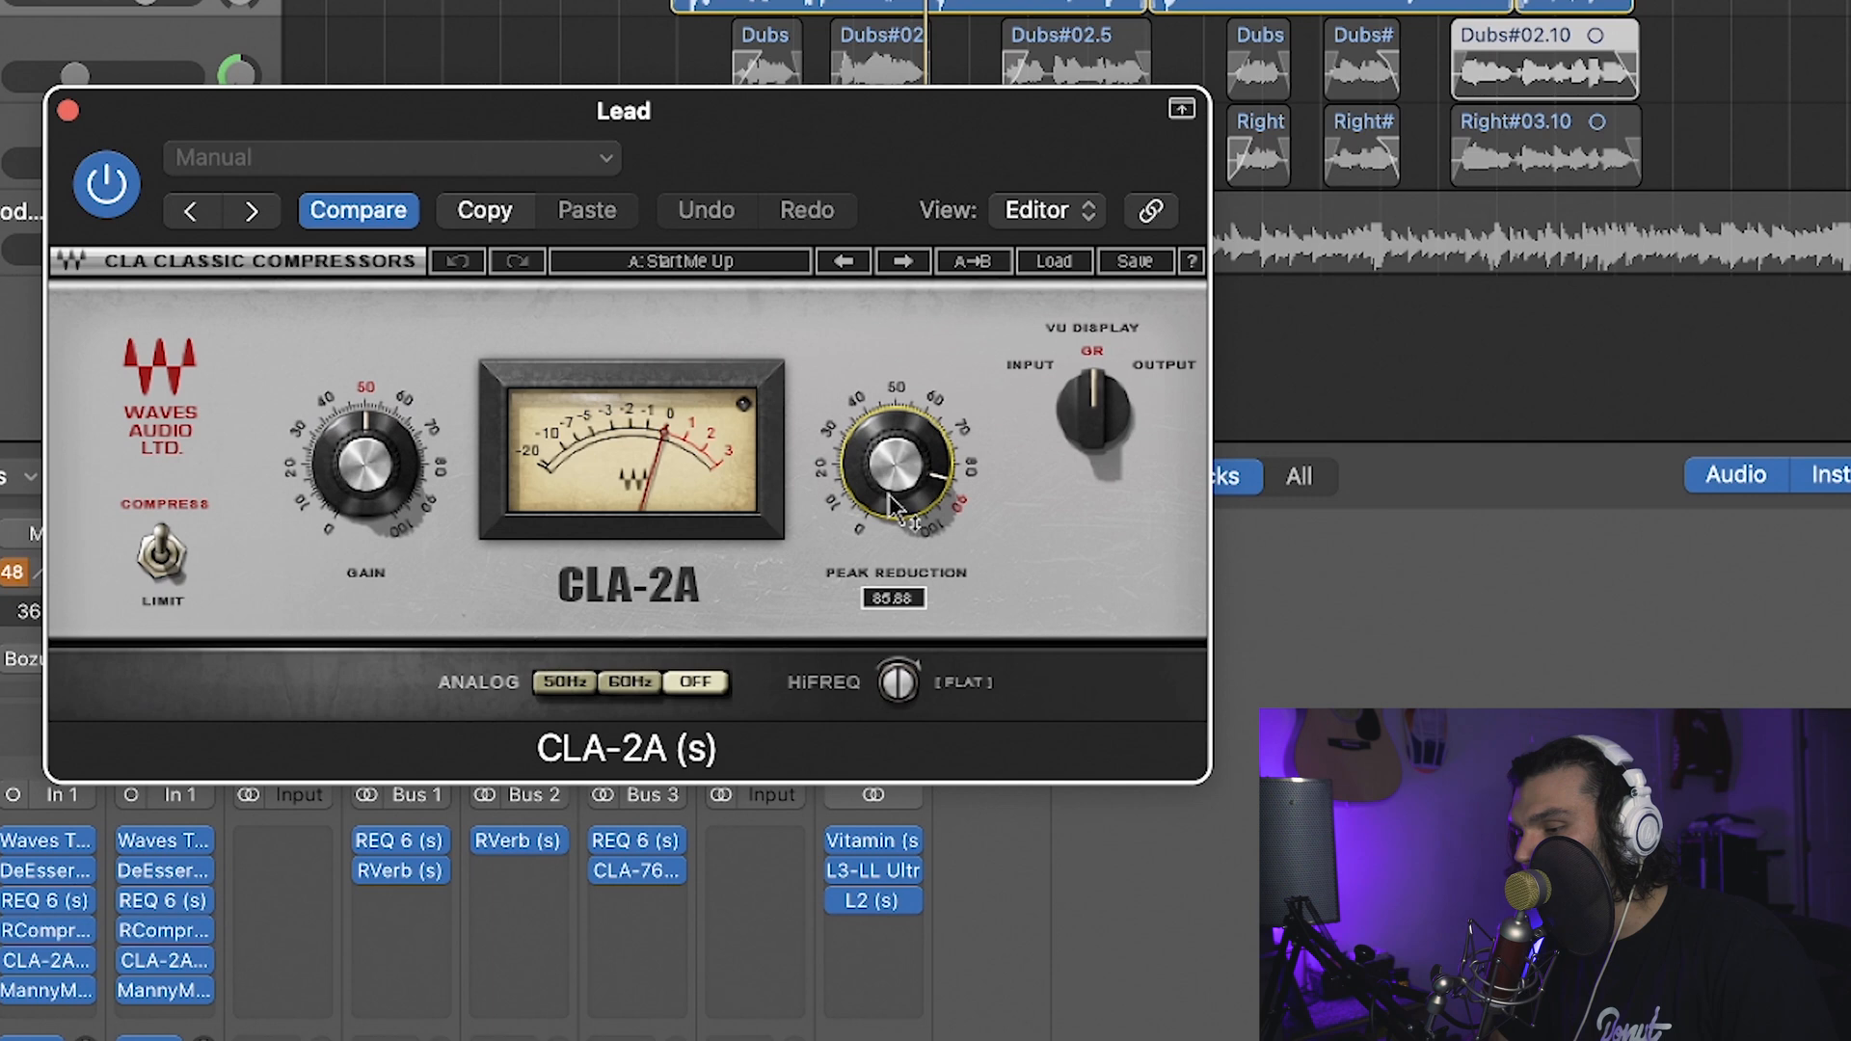
{"action": "left_click_drag", "start_coordinate": [856, 179], "coordinate": [964, 475]}
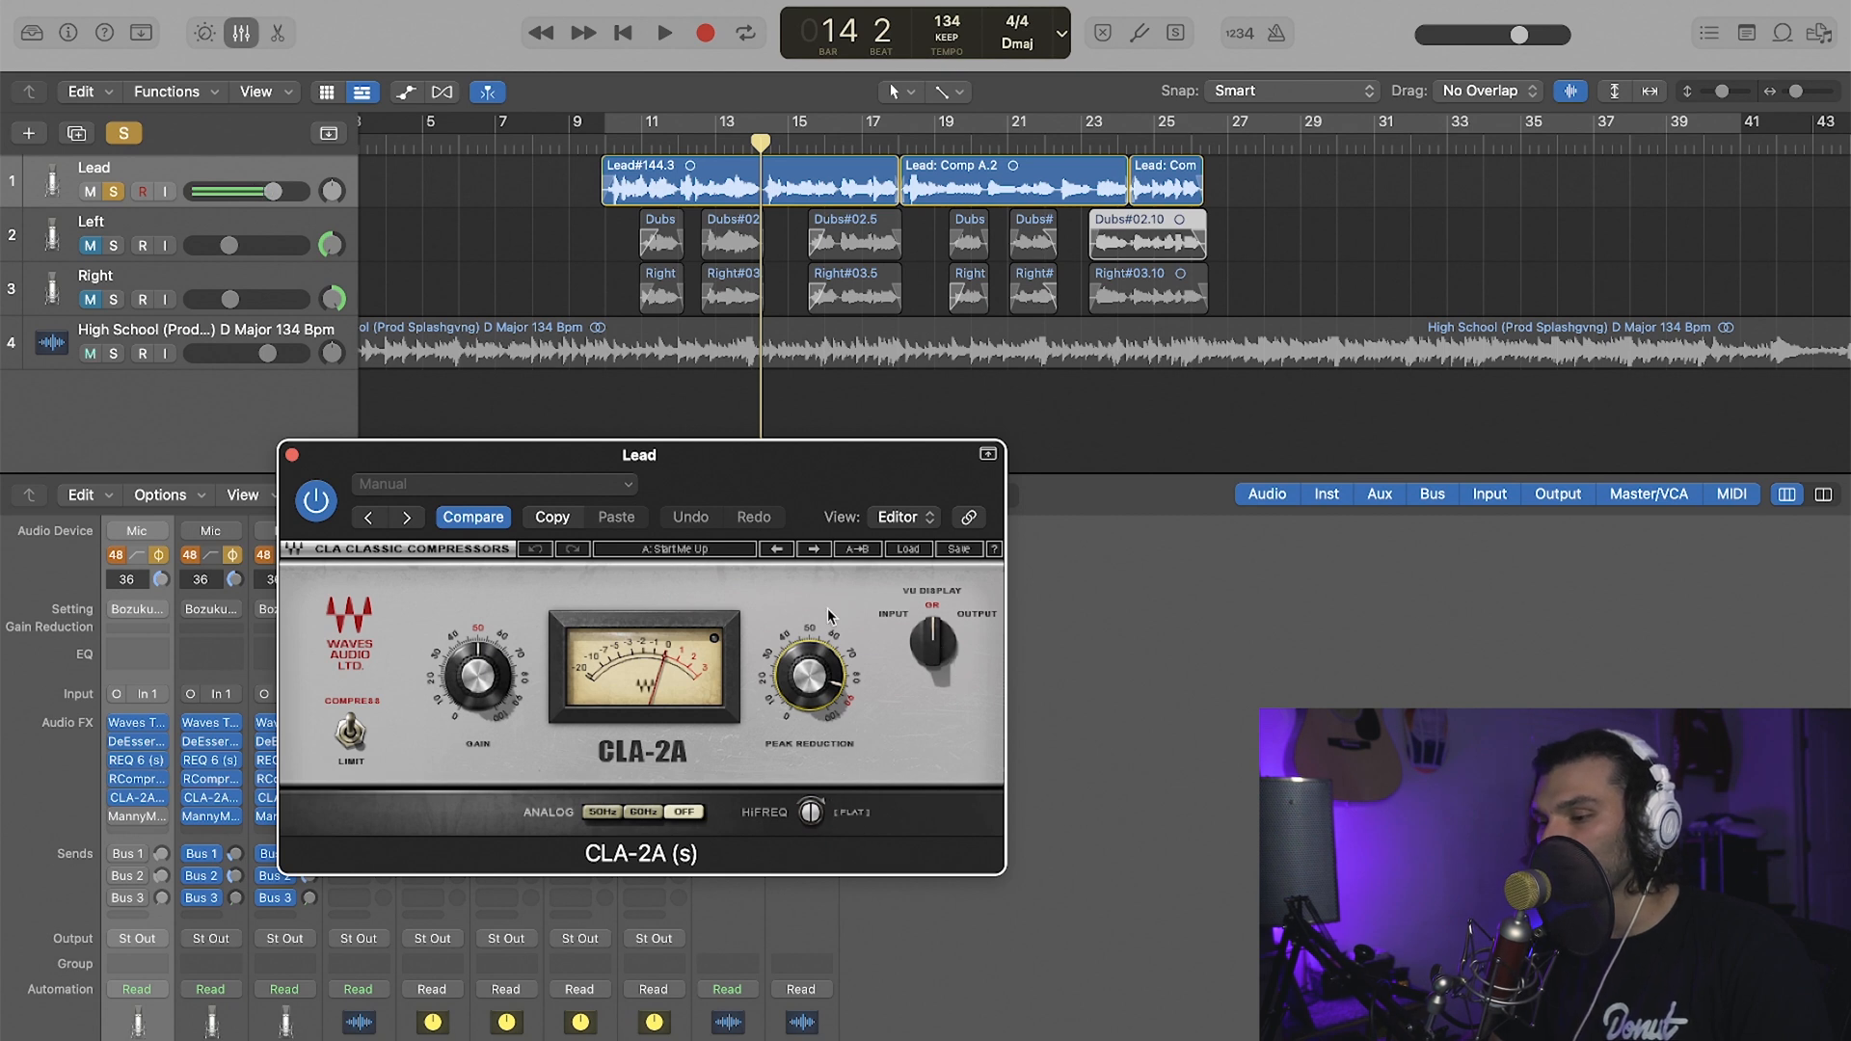
{"action": "left_click_drag", "start_coordinate": [667, 460], "coordinate": [821, 463]}
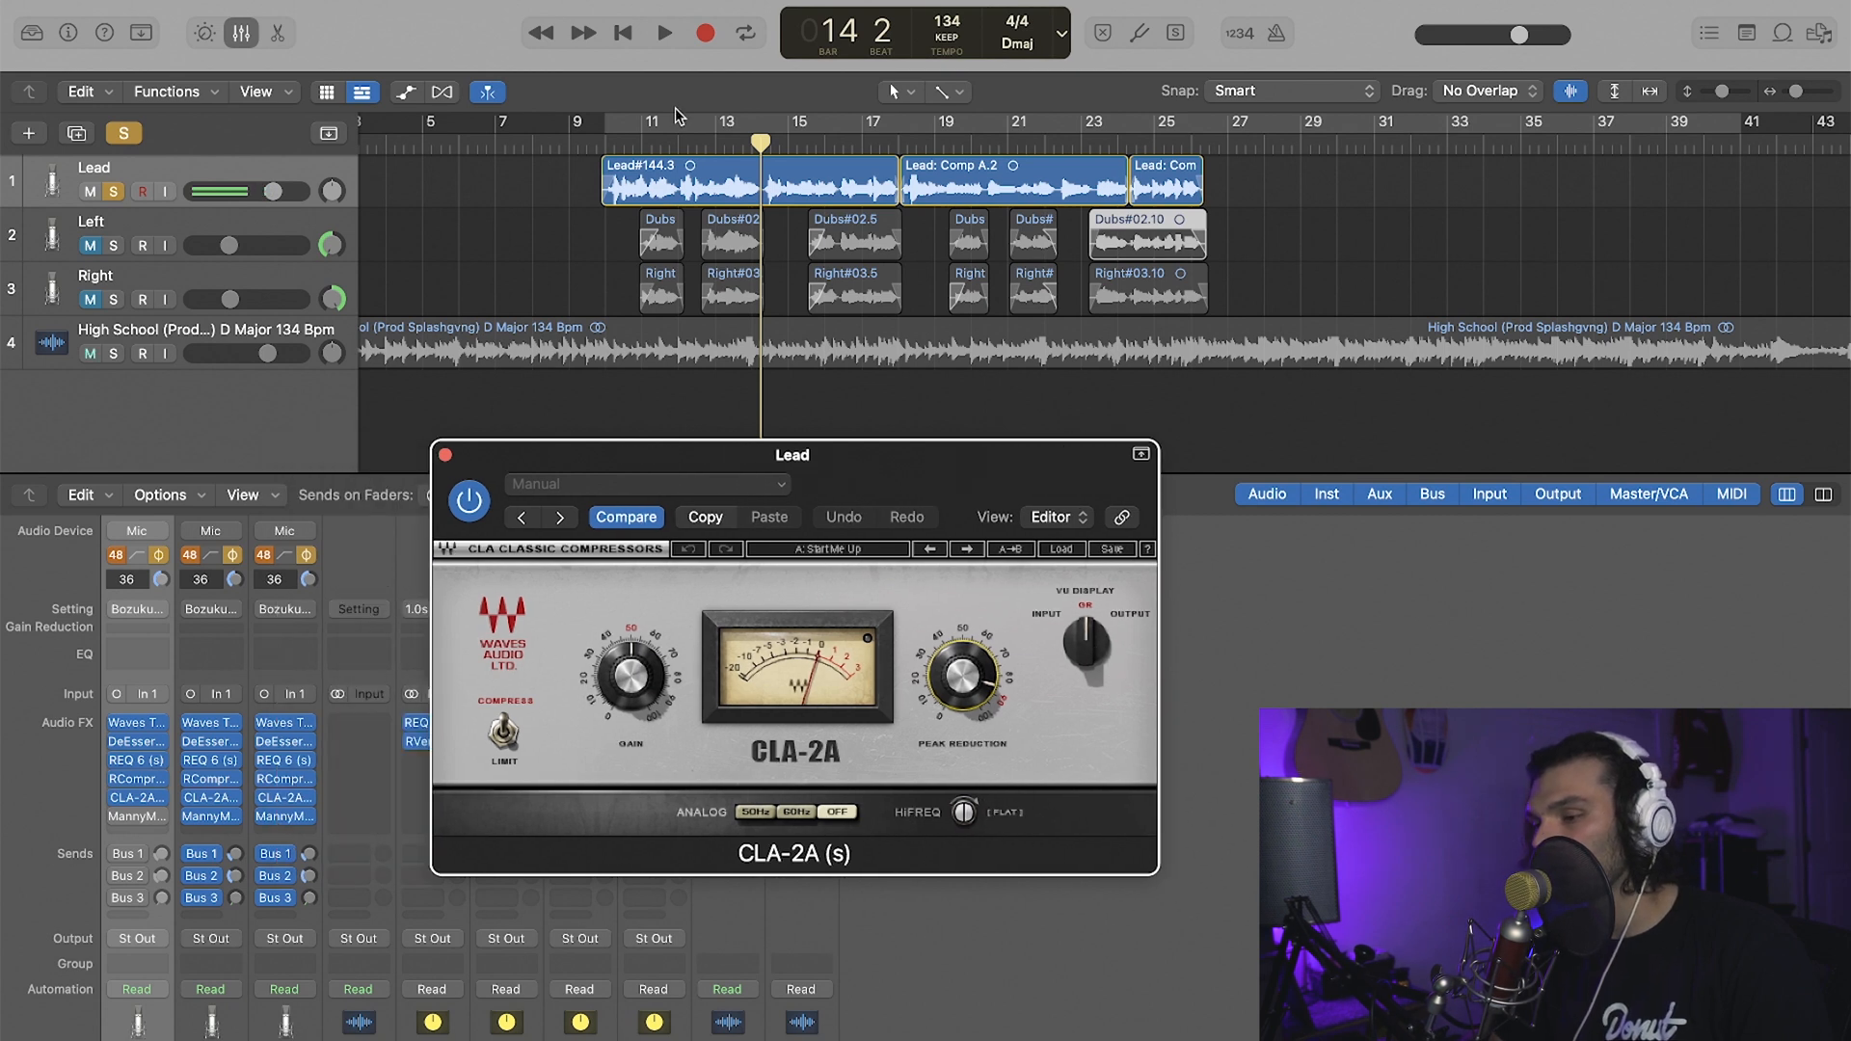
- Compare the Lead vocal with the CLA-2A bypassed and active from bar 10, close the plugin, and return the playhead to bar 10
{"action": "left_click", "coordinate": [609, 149]}
{"action": "key", "text": "space"}
{"action": "left_click", "coordinate": [116, 798]}
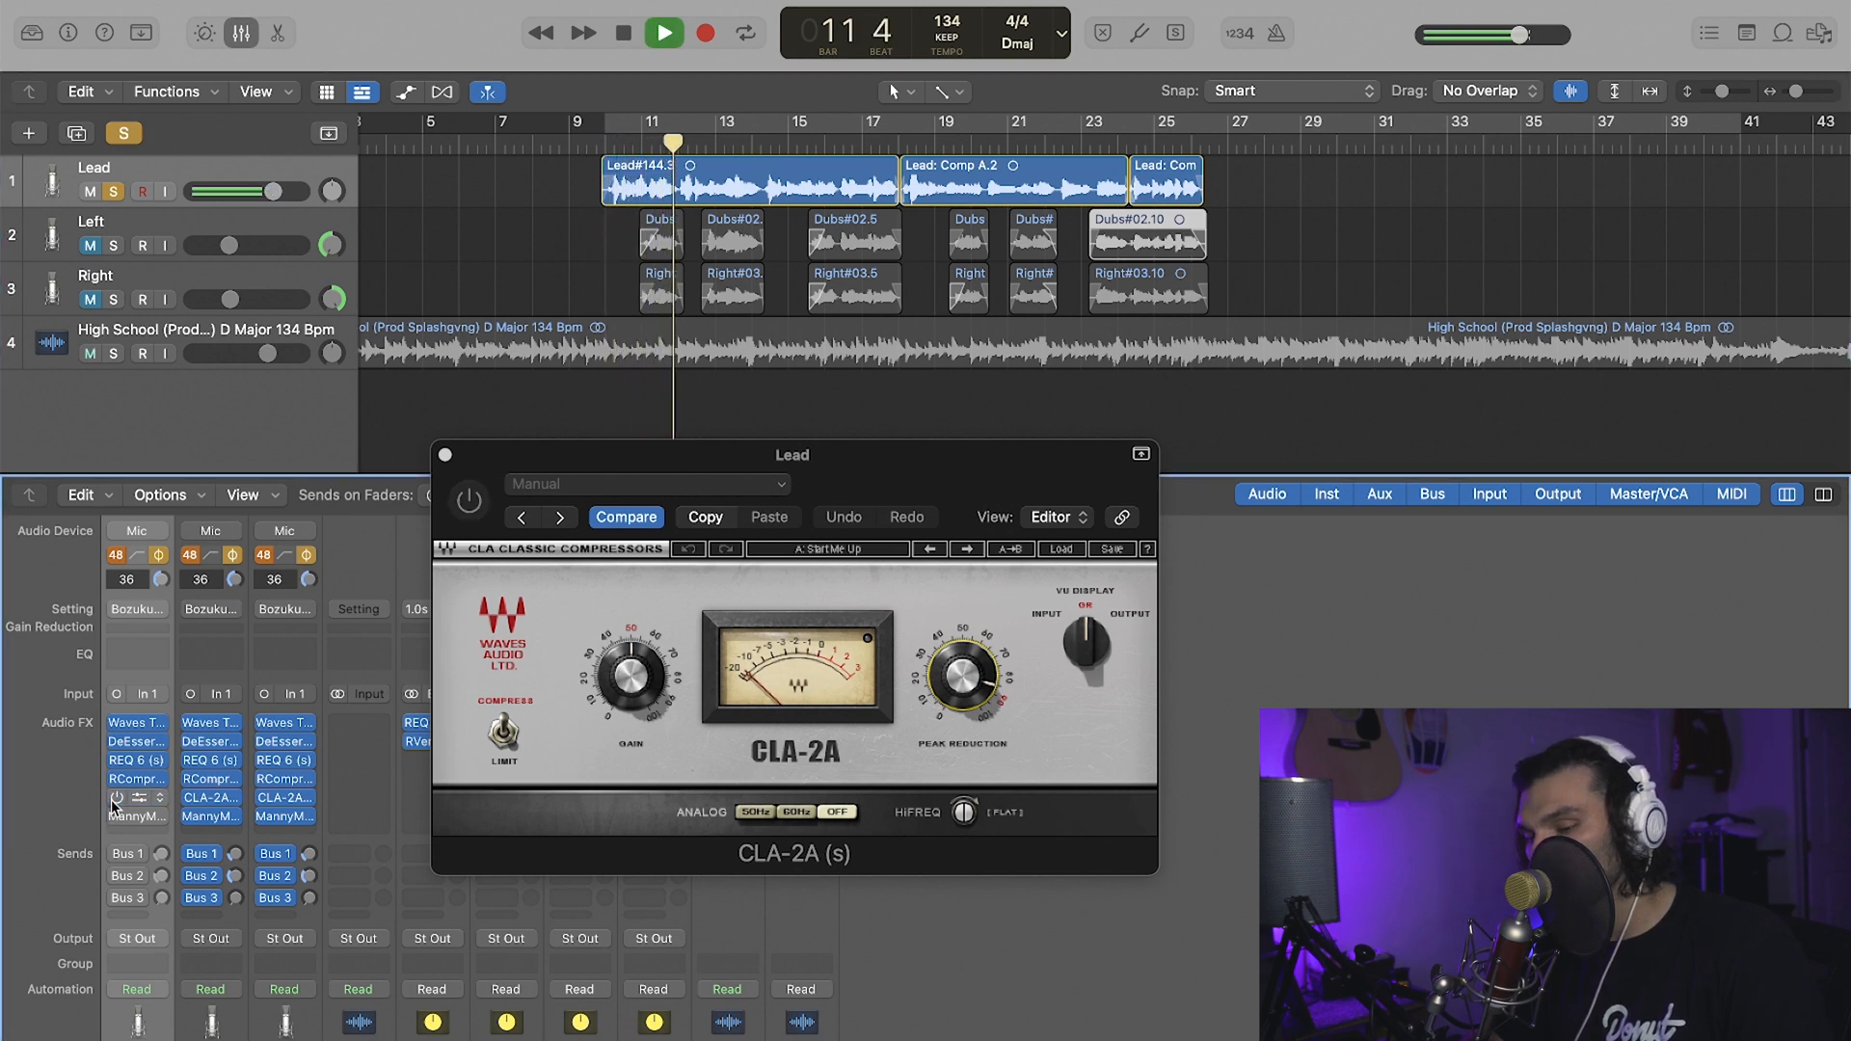
{"action": "left_click", "coordinate": [116, 798]}
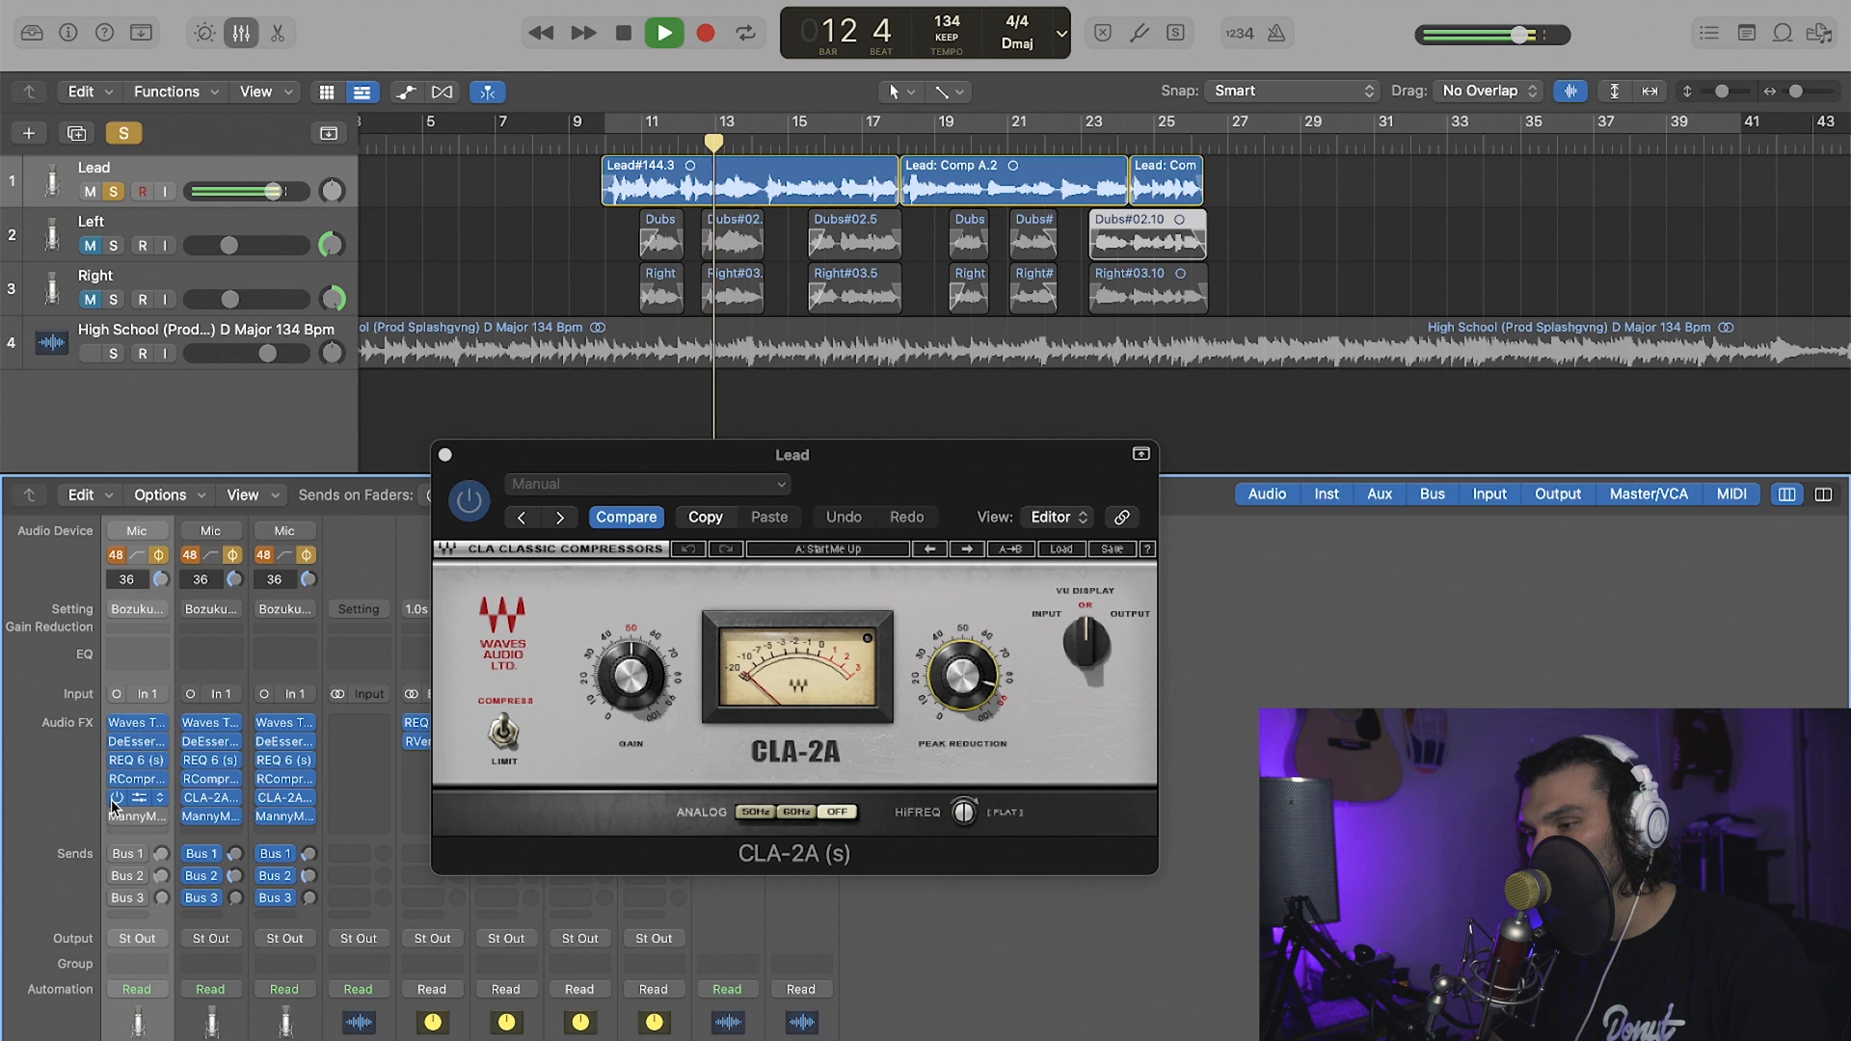
{"action": "key", "text": "space"}
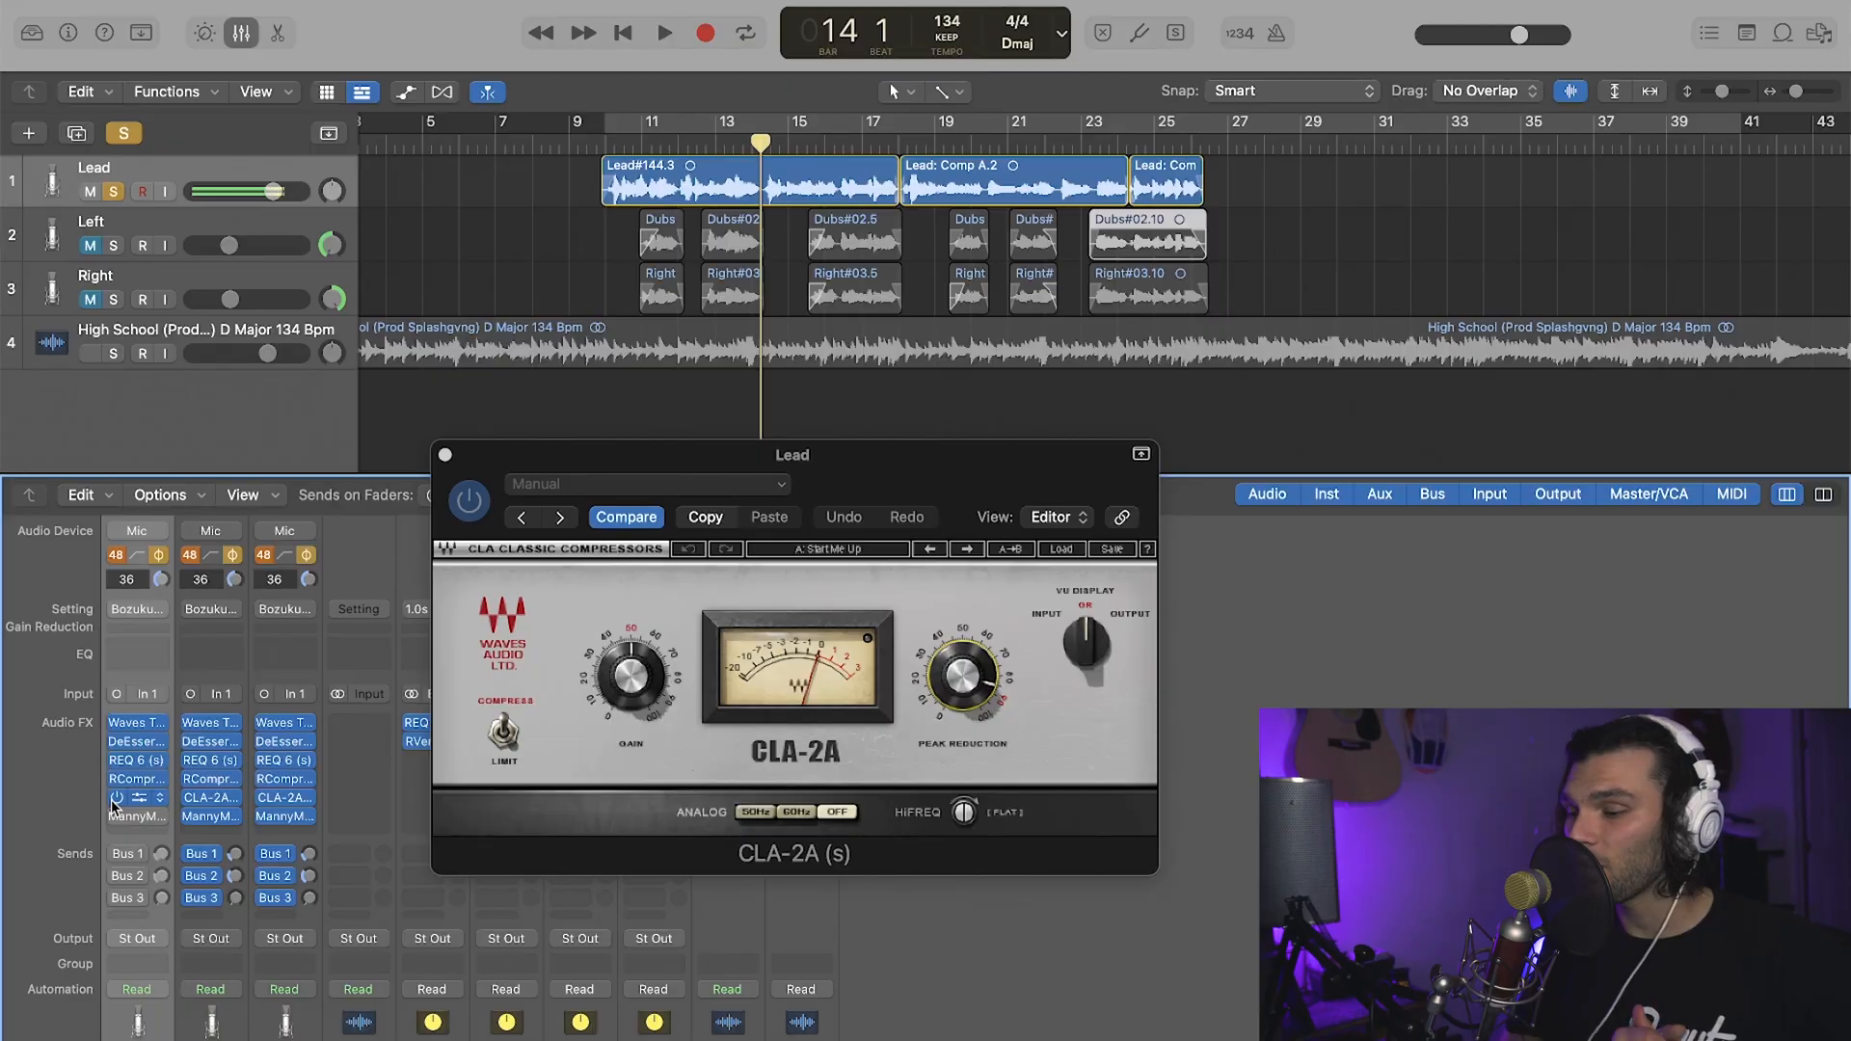
{"action": "left_click", "coordinate": [445, 456]}
{"action": "left_click", "coordinate": [605, 142]}
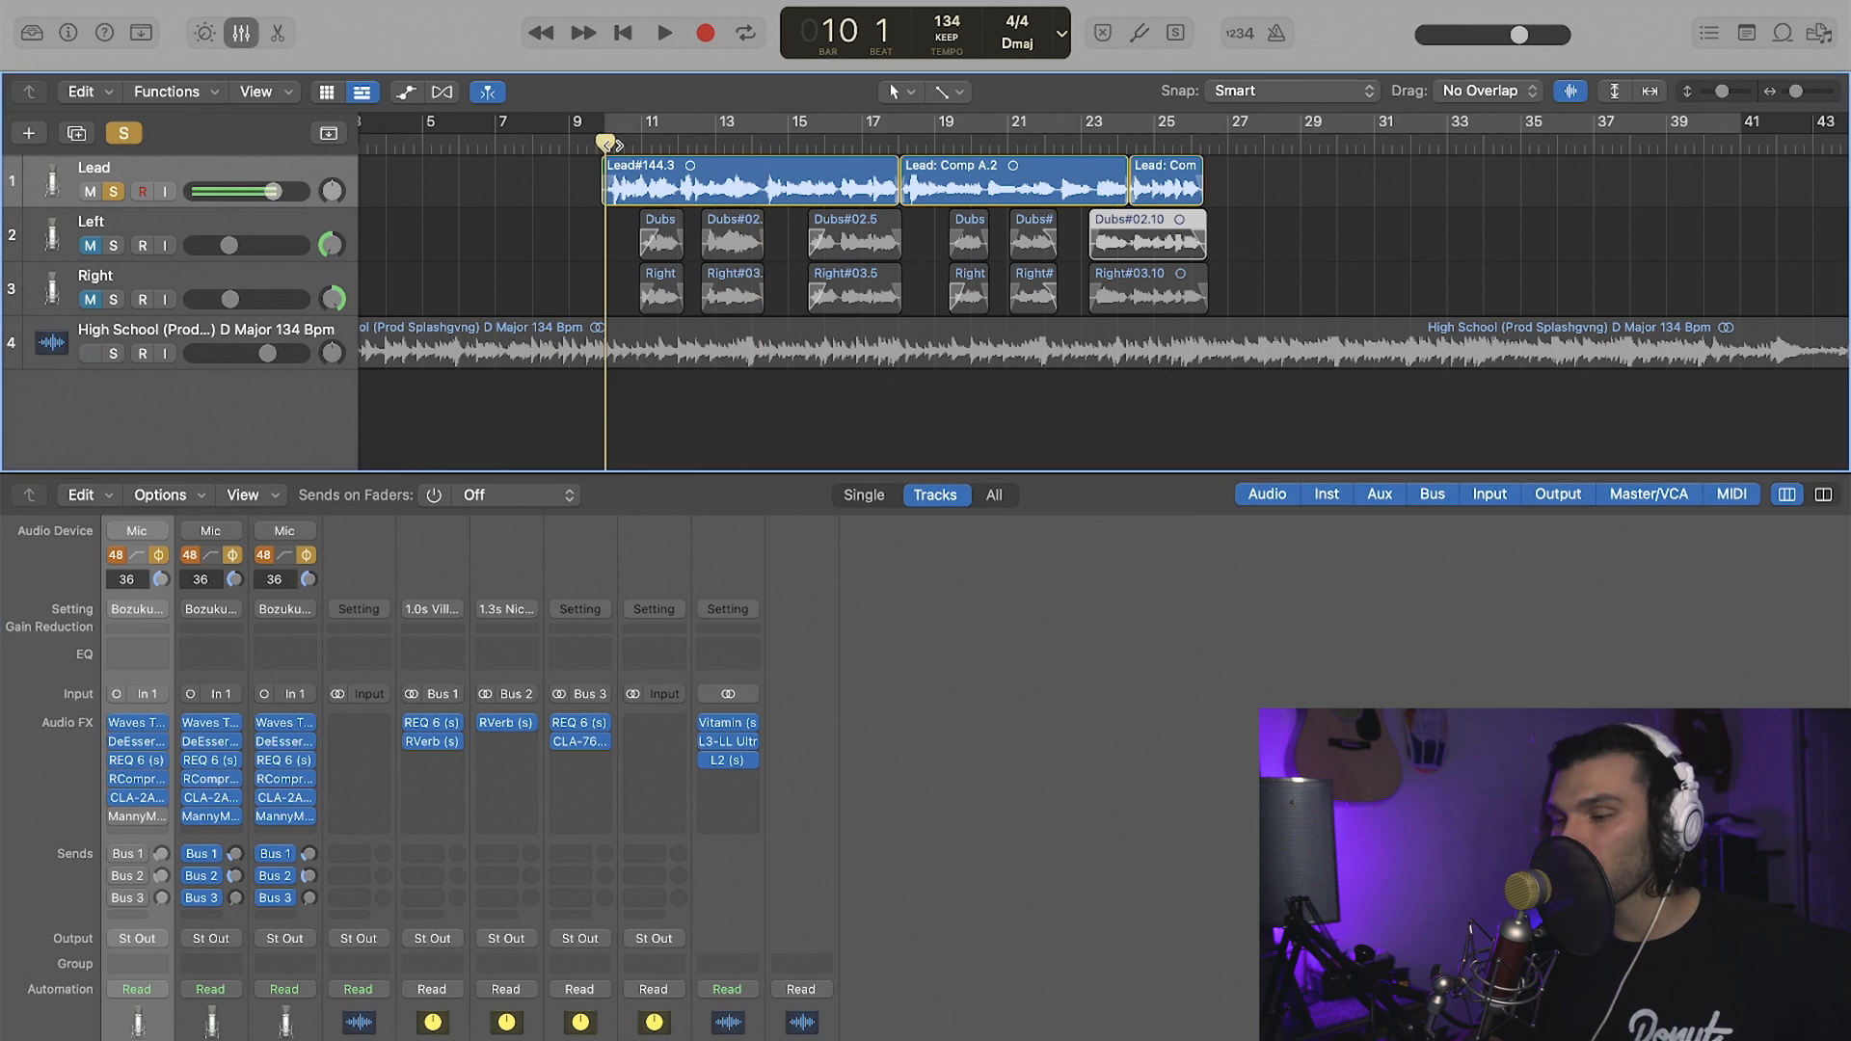
- Play short passages of the Lead vocal from bar 10 to compare it with the CLA-2A bypassed and active
{"action": "key", "text": "space"}
{"action": "mouse_move", "coordinate": [120, 796]}
{"action": "key", "text": "space"}
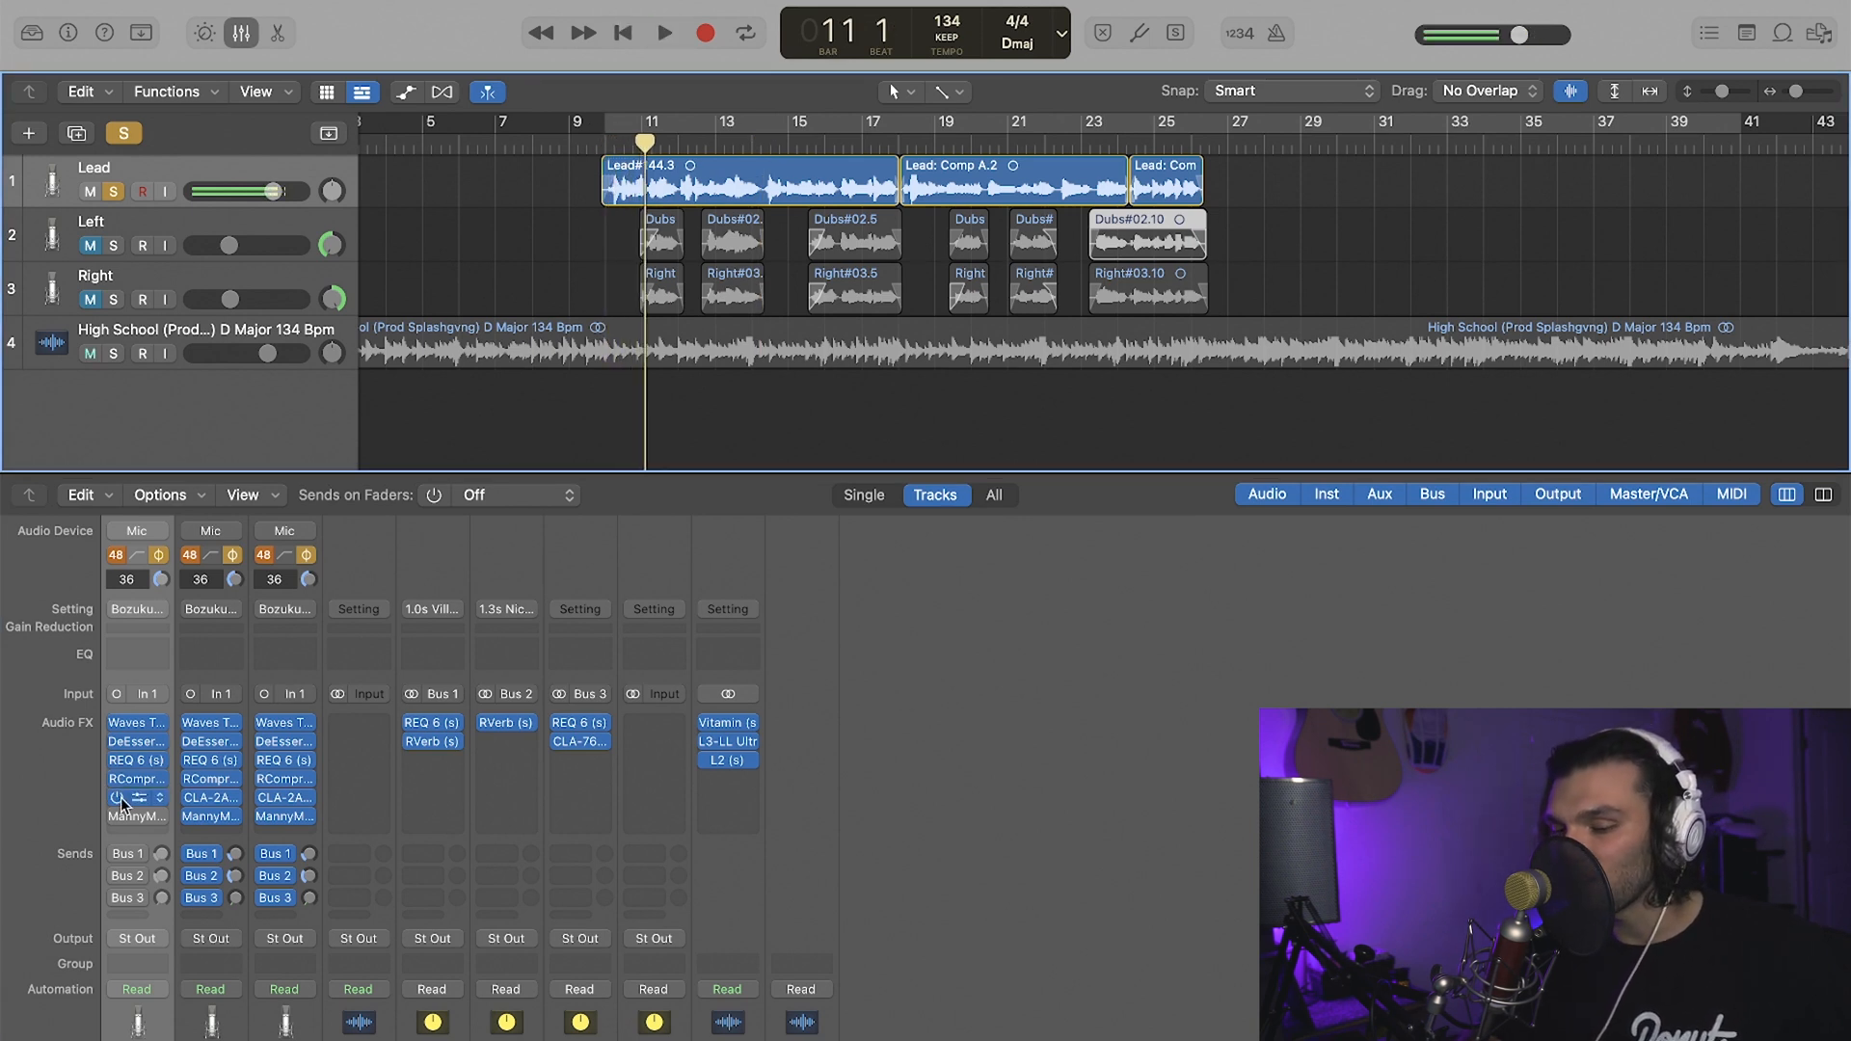
{"action": "key", "text": "space"}
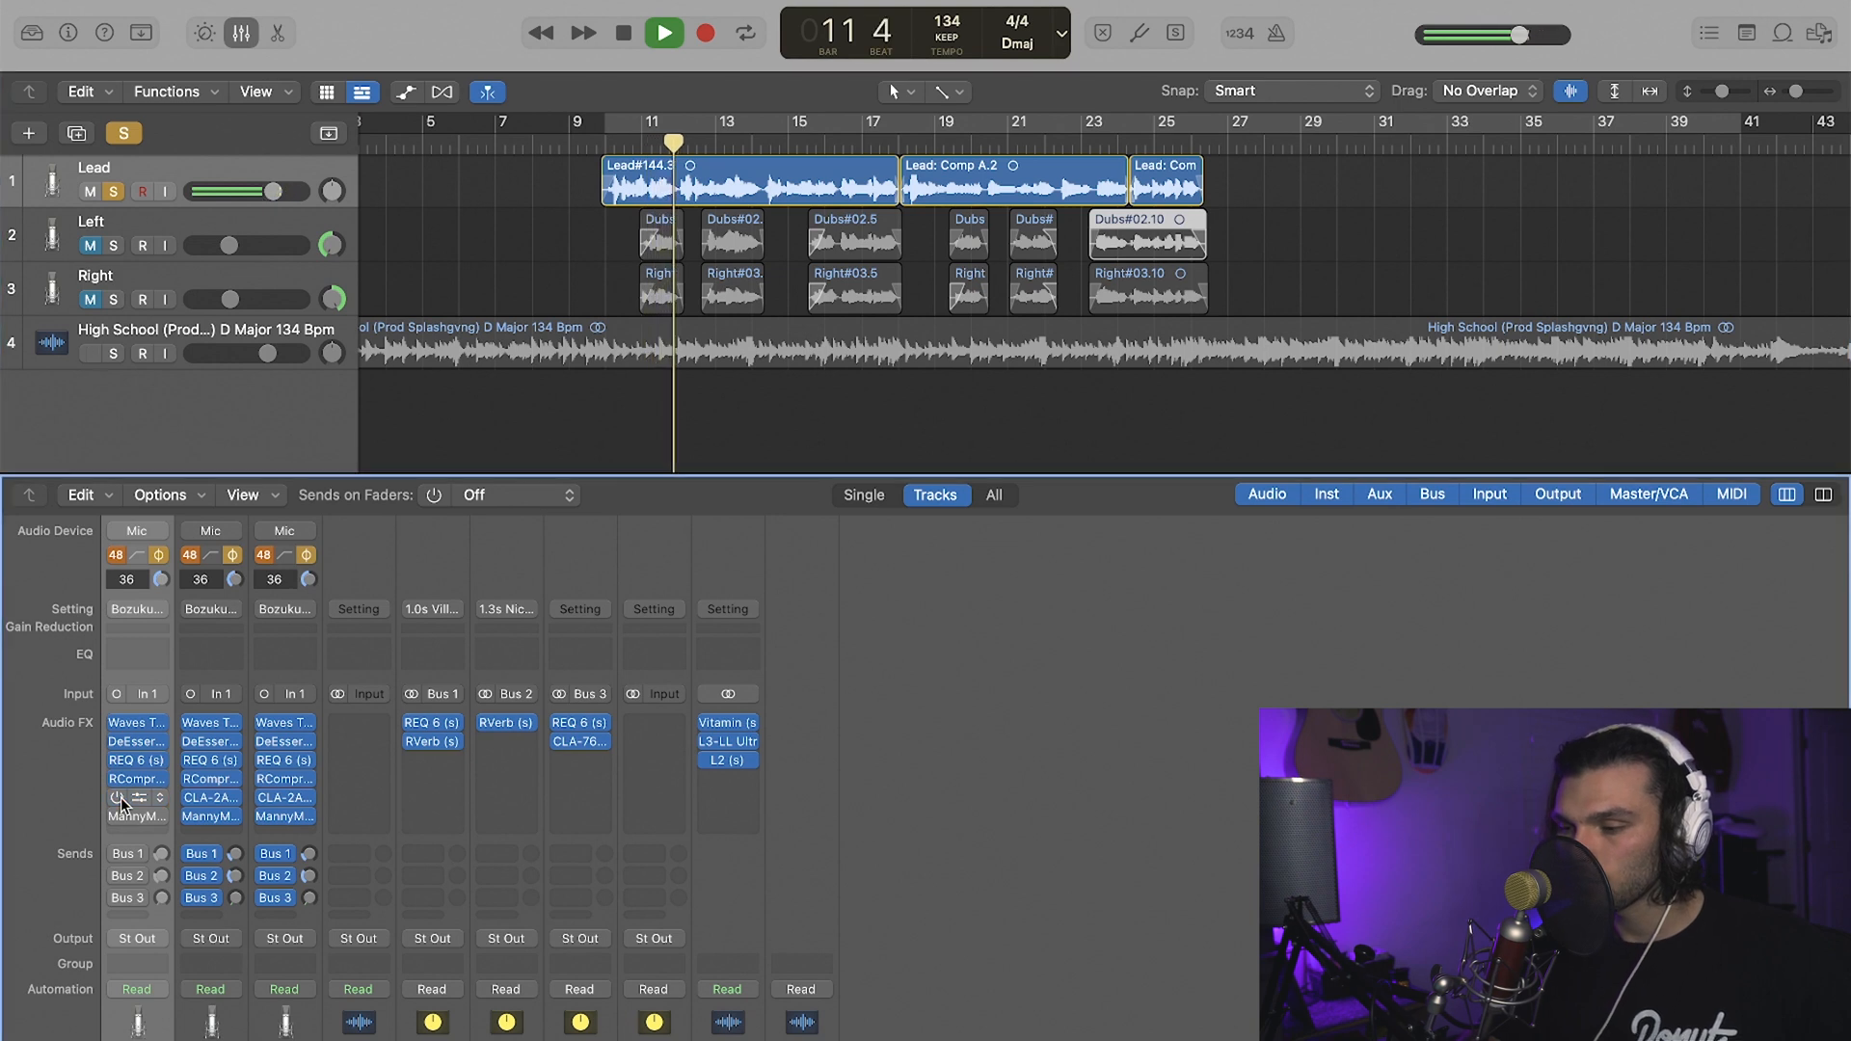
{"action": "key", "text": "space"}
{"action": "key", "text": "space"}
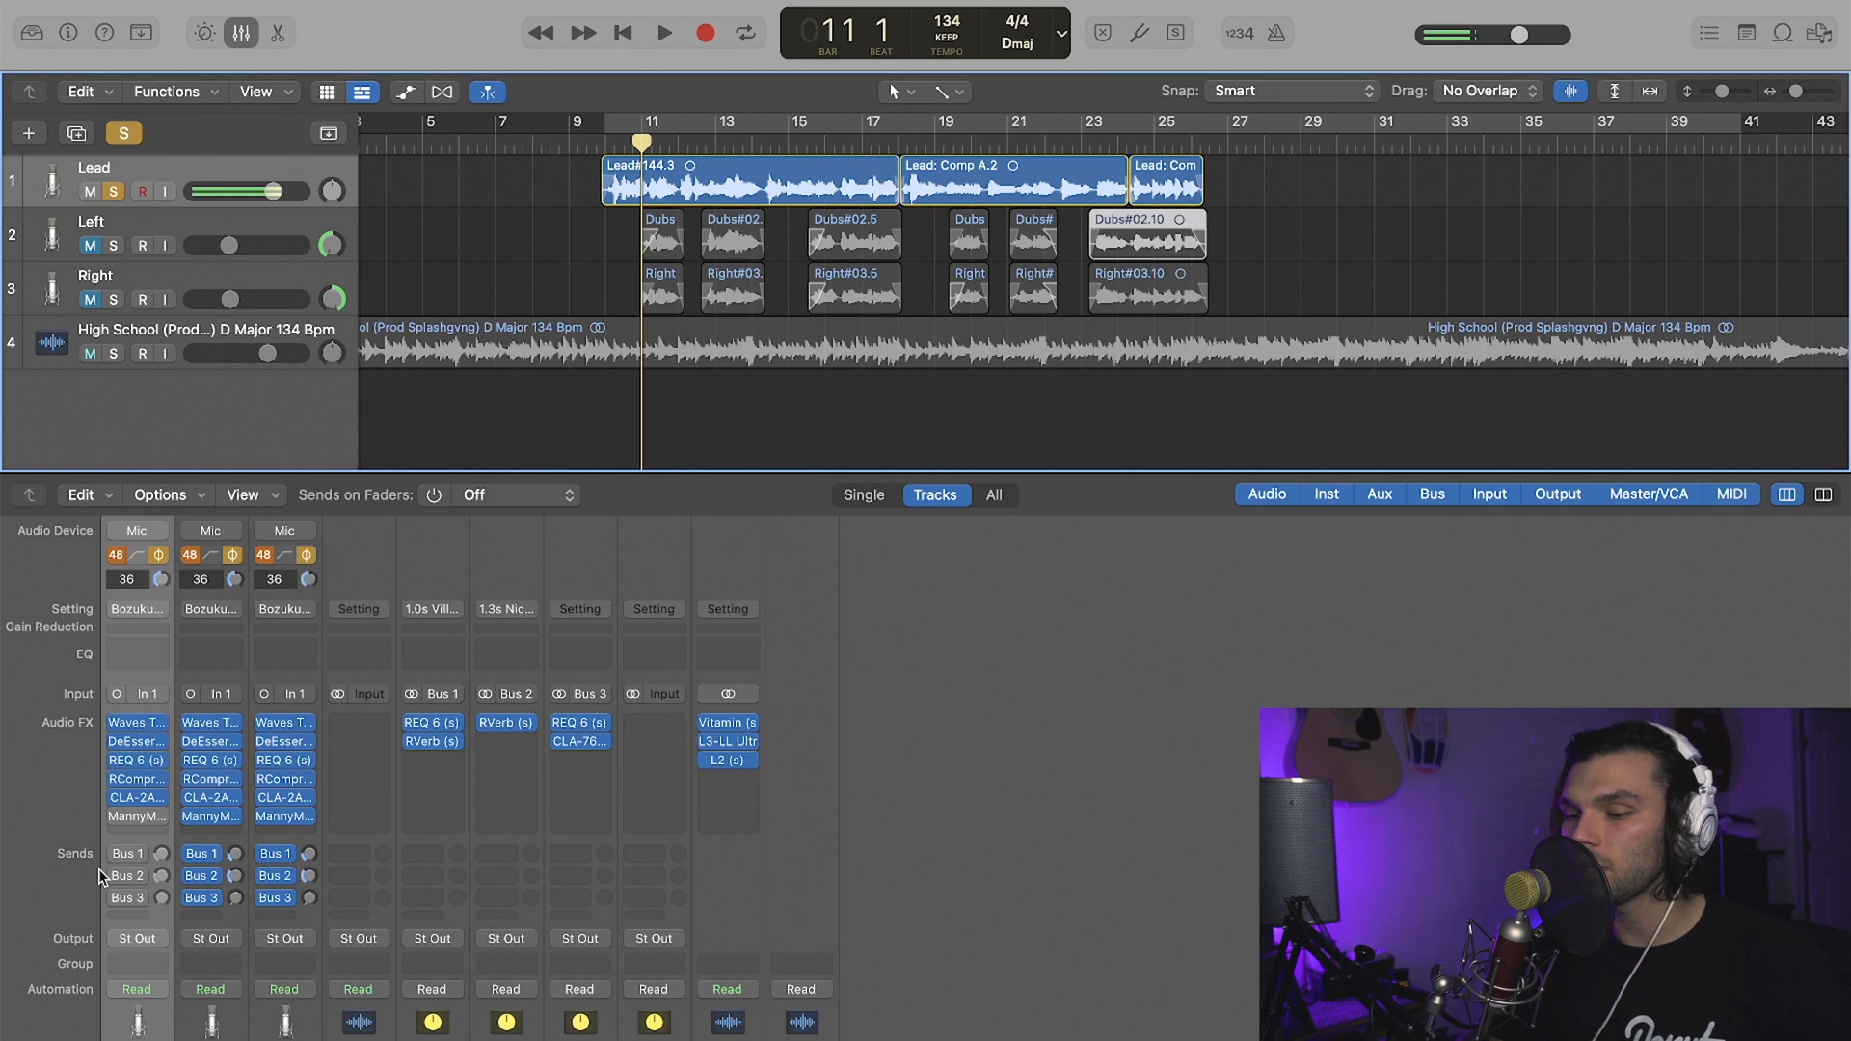
- Open the Lead track's MannyM Tone Shaper, compare the vocal with it bypassed and active from bar 10, and leave it active
{"action": "left_click", "coordinate": [135, 820]}
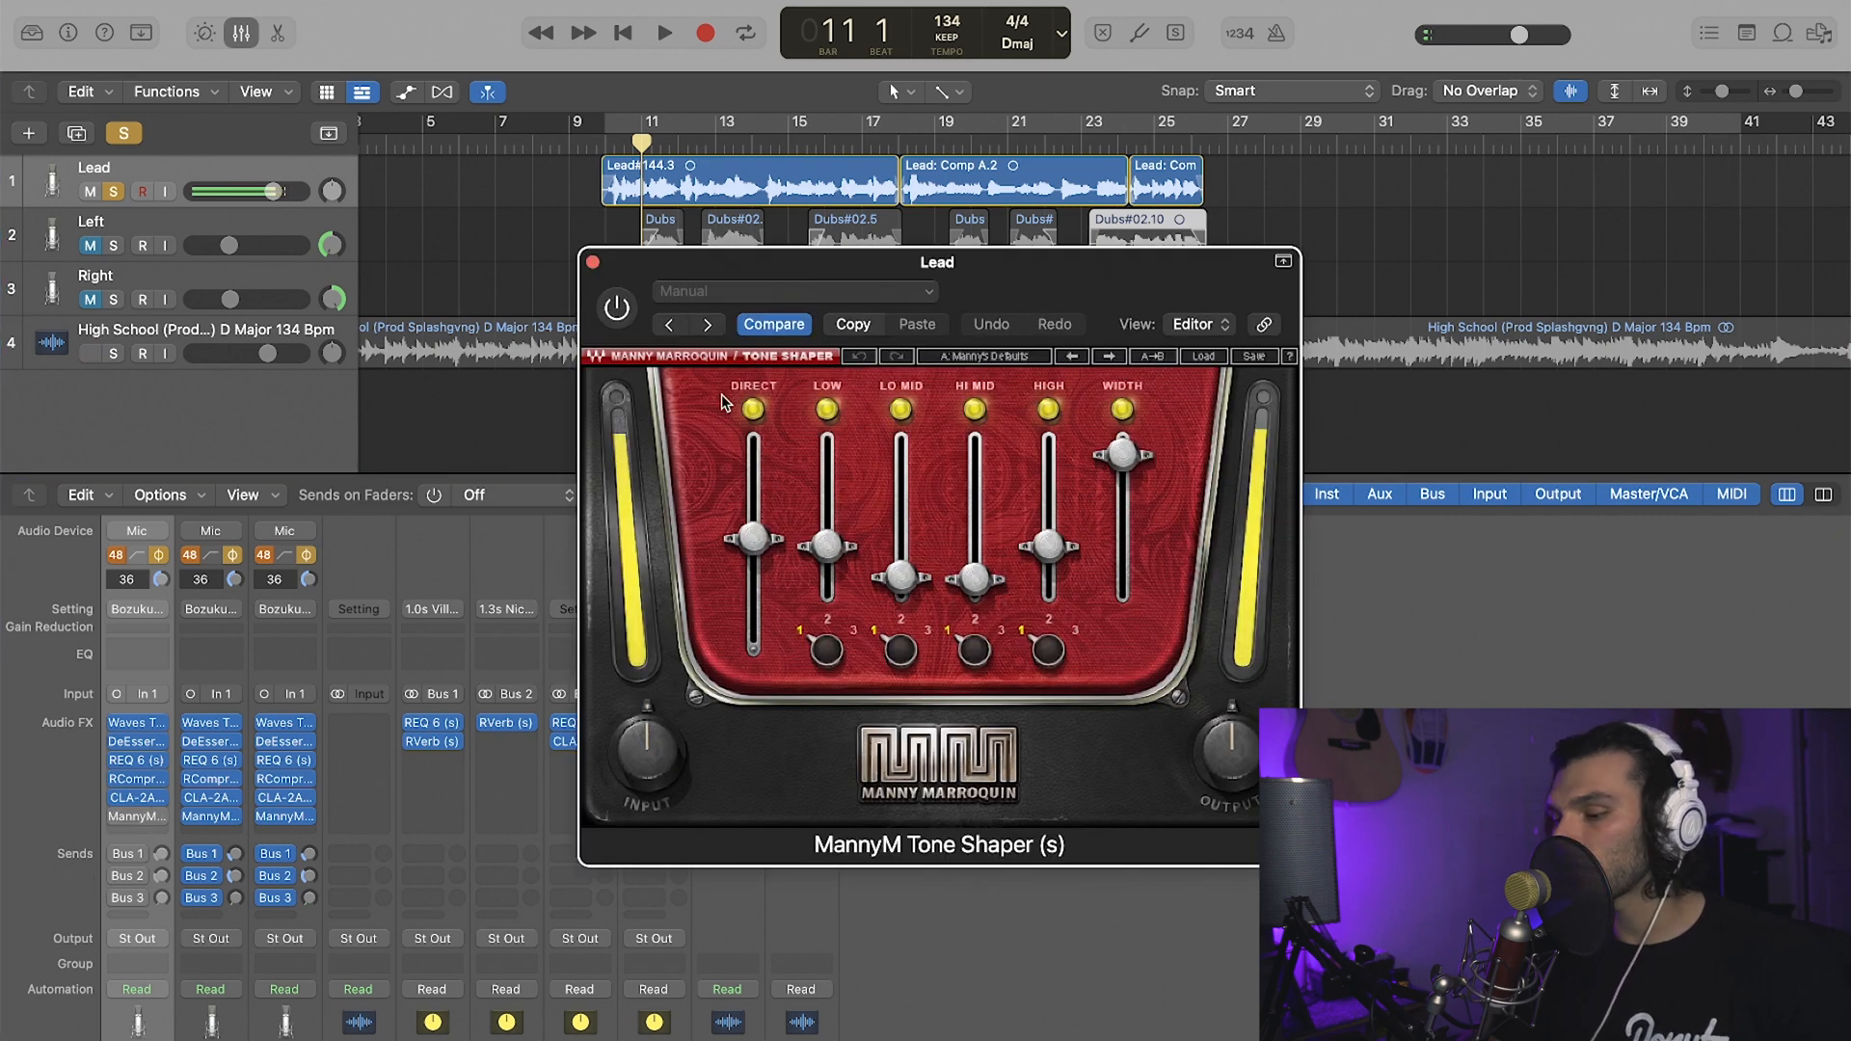
{"action": "left_click_drag", "start_coordinate": [800, 261], "coordinate": [389, 438]}
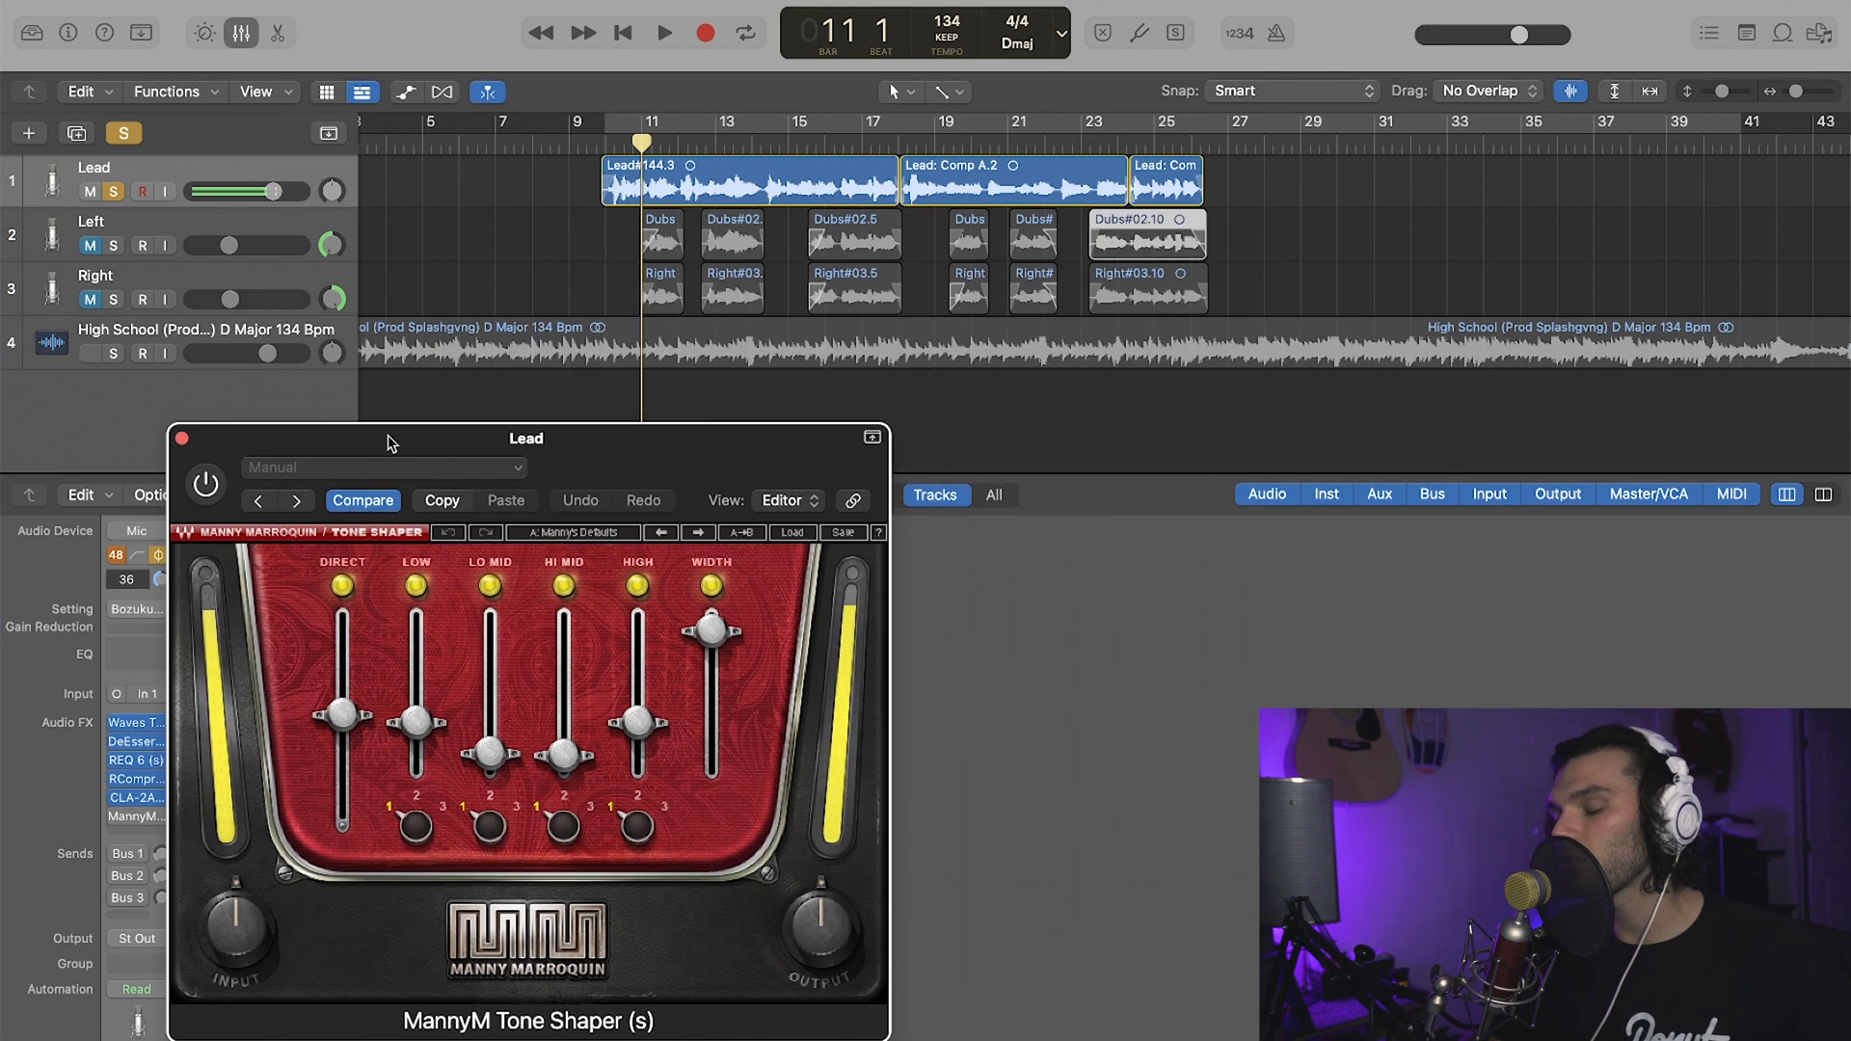
{"action": "left_click", "coordinate": [609, 147]}
{"action": "key", "text": "space"}
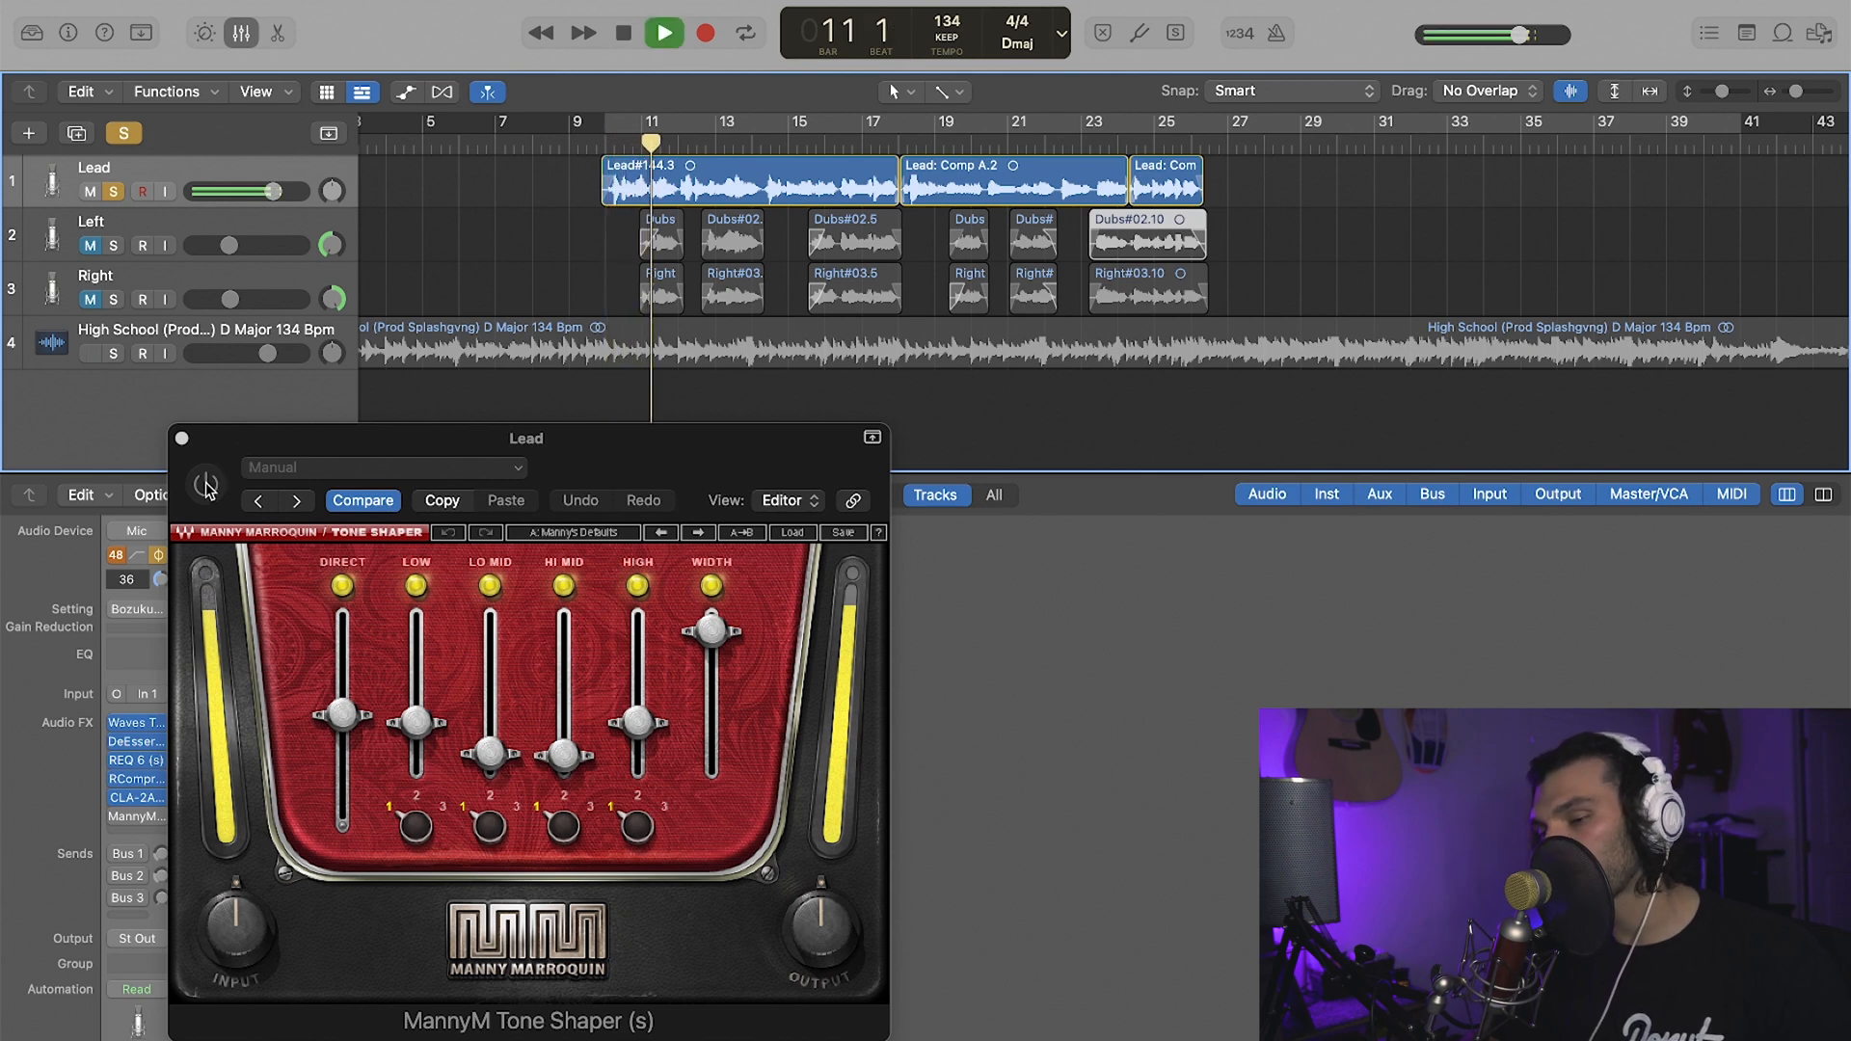
{"action": "left_click", "coordinate": [205, 485]}
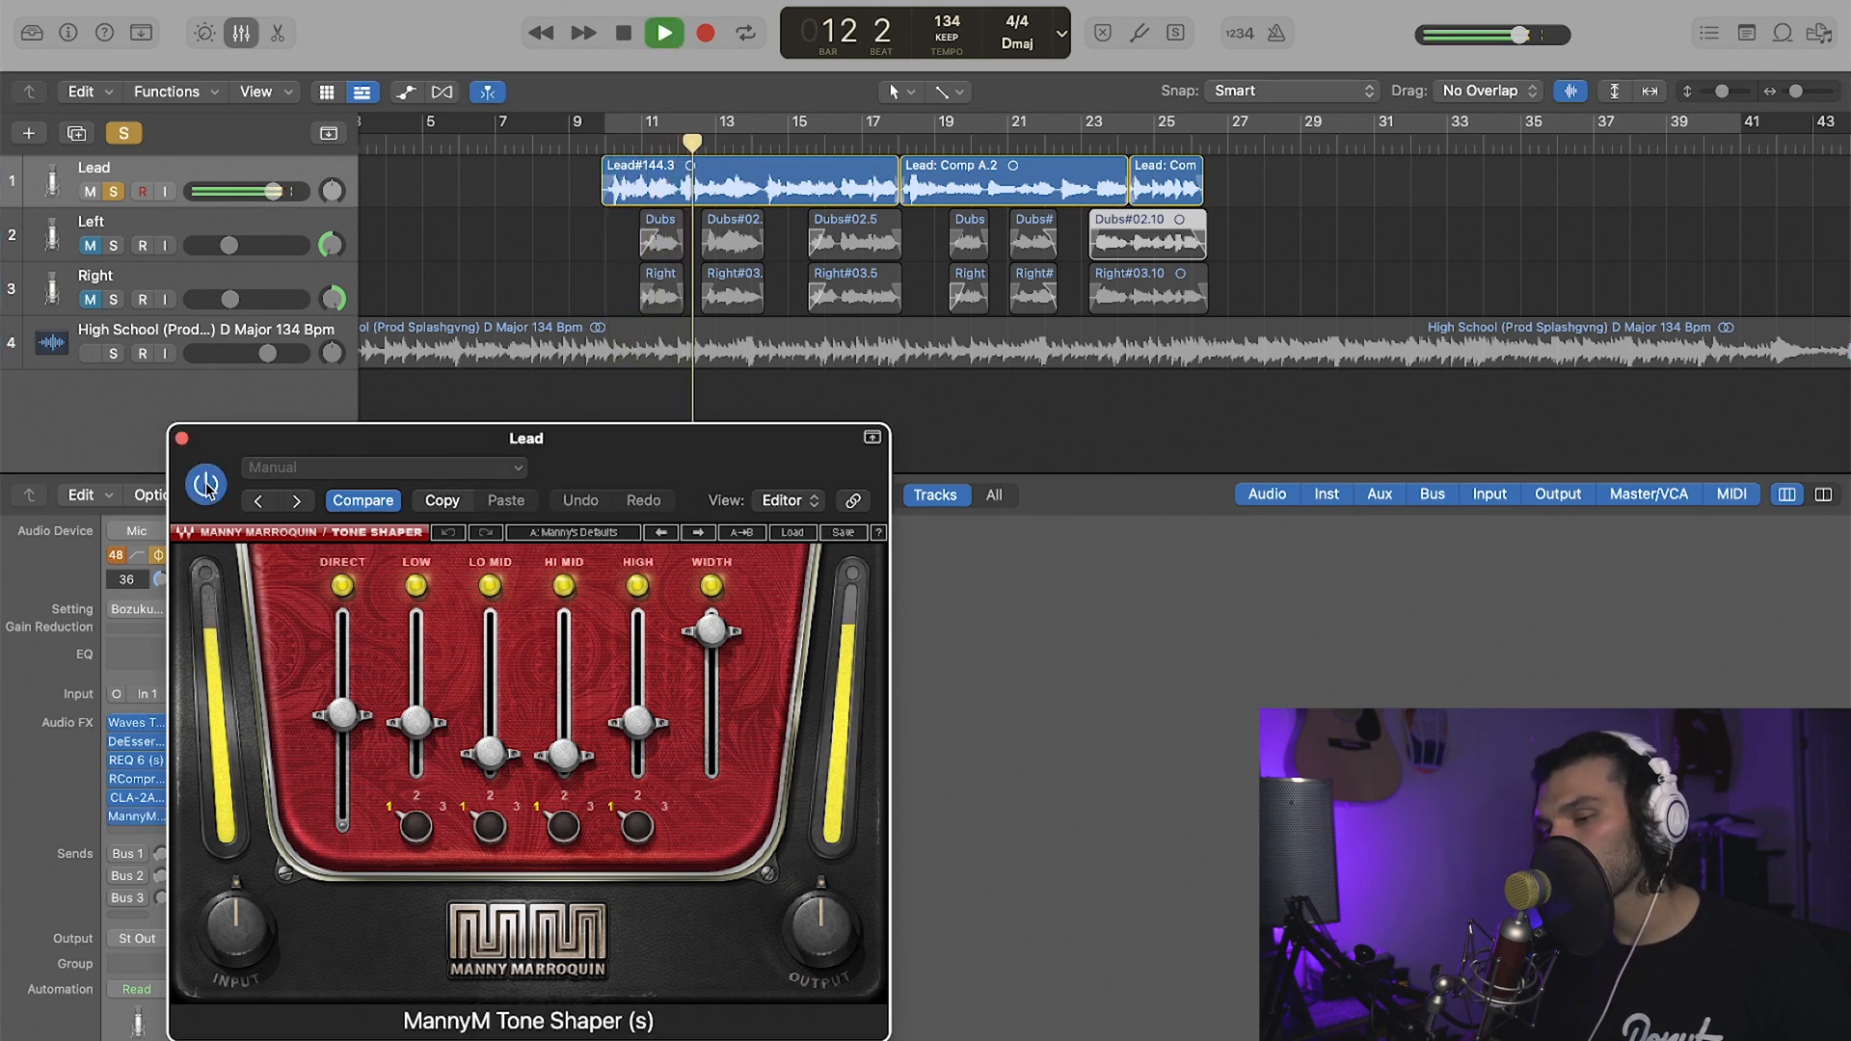
{"action": "left_click", "coordinate": [206, 485]}
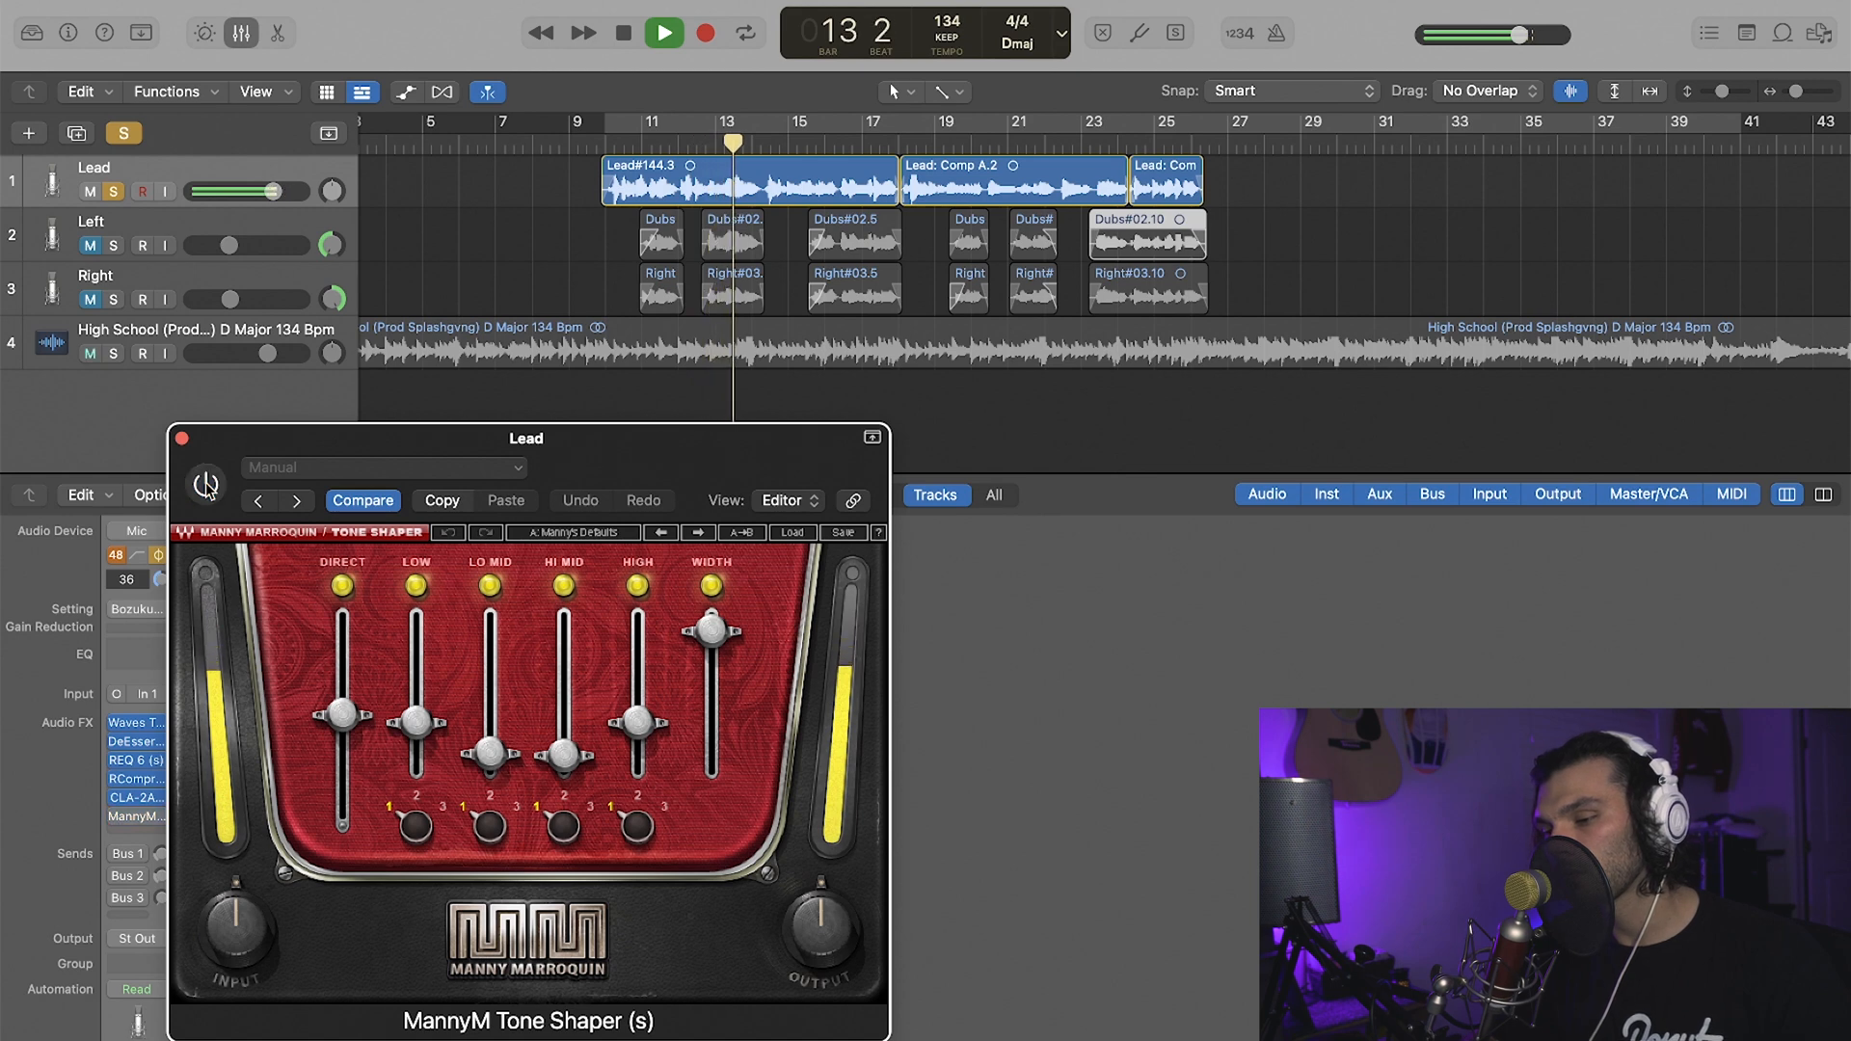
{"action": "left_click", "coordinate": [205, 484]}
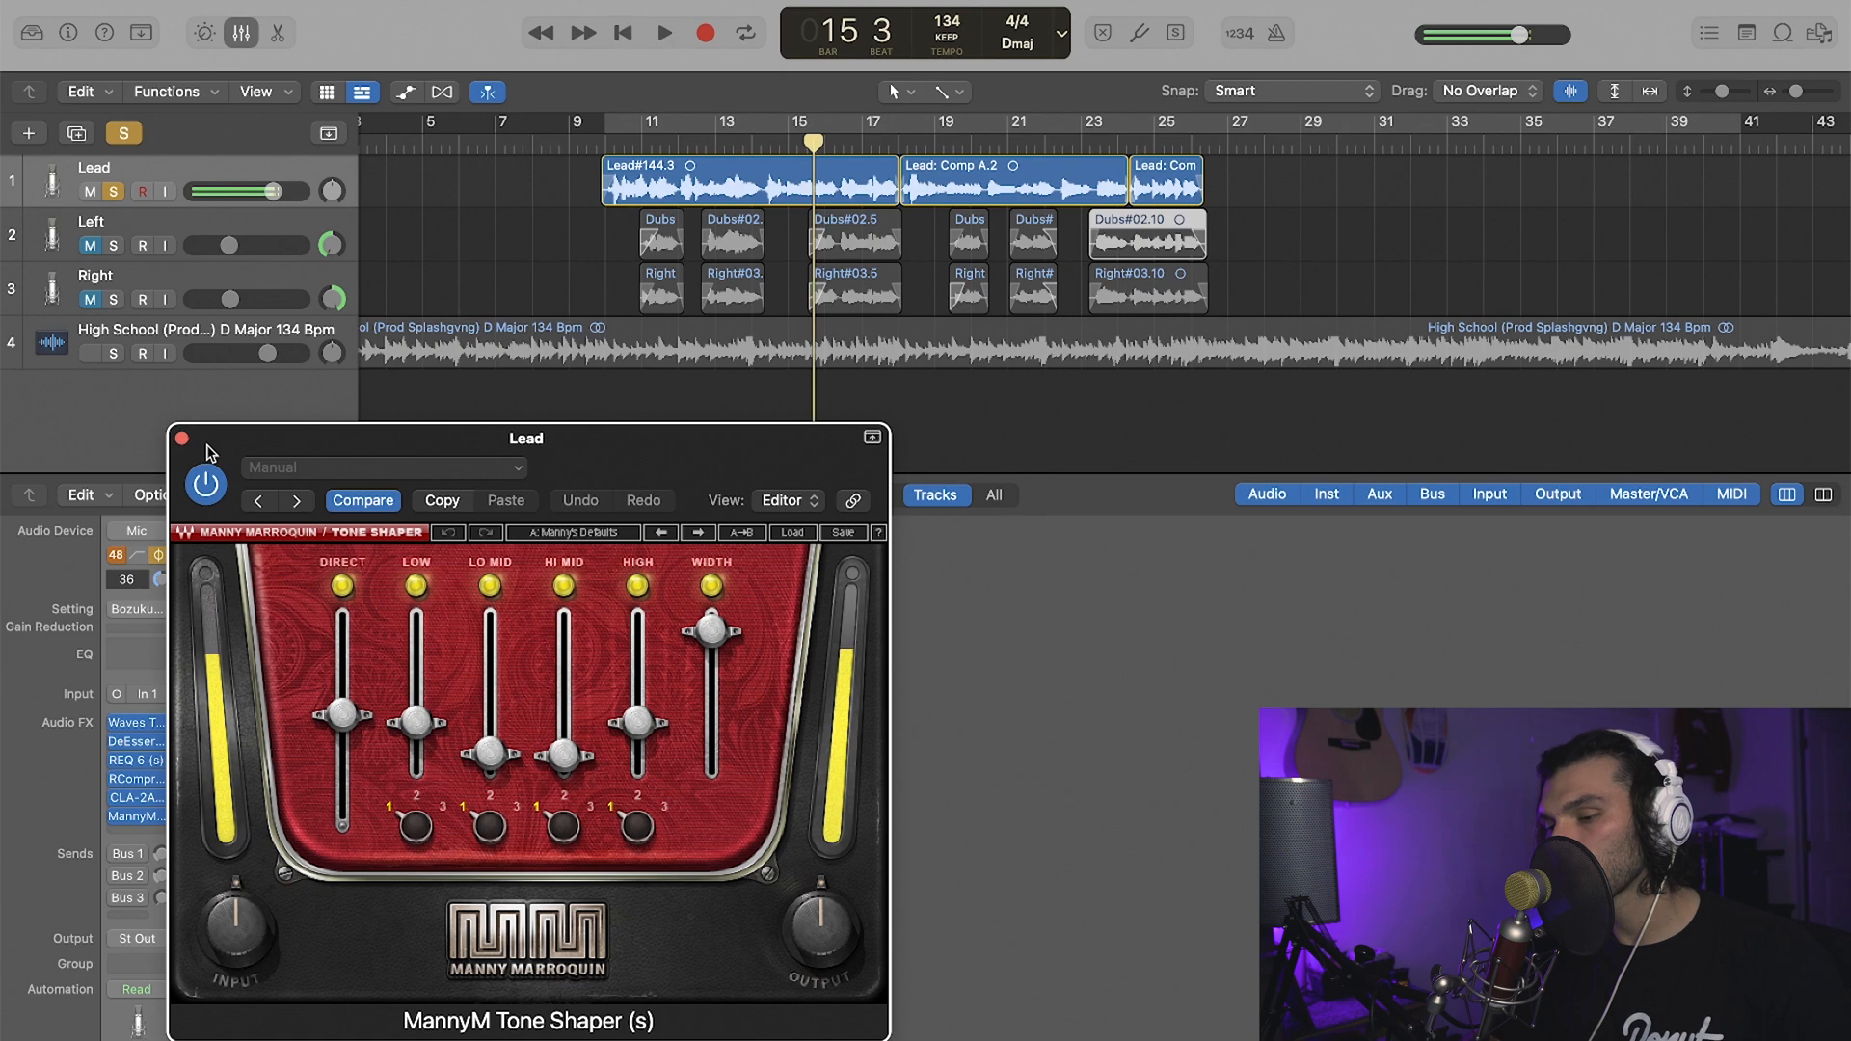
{"action": "key", "text": "space"}
- Inspect the Tone Shaper's Direct, Low and Lo Mid sliders and its Input knob, and close the plugin
{"action": "left_click_drag", "start_coordinate": [363, 437], "coordinate": [318, 425]}
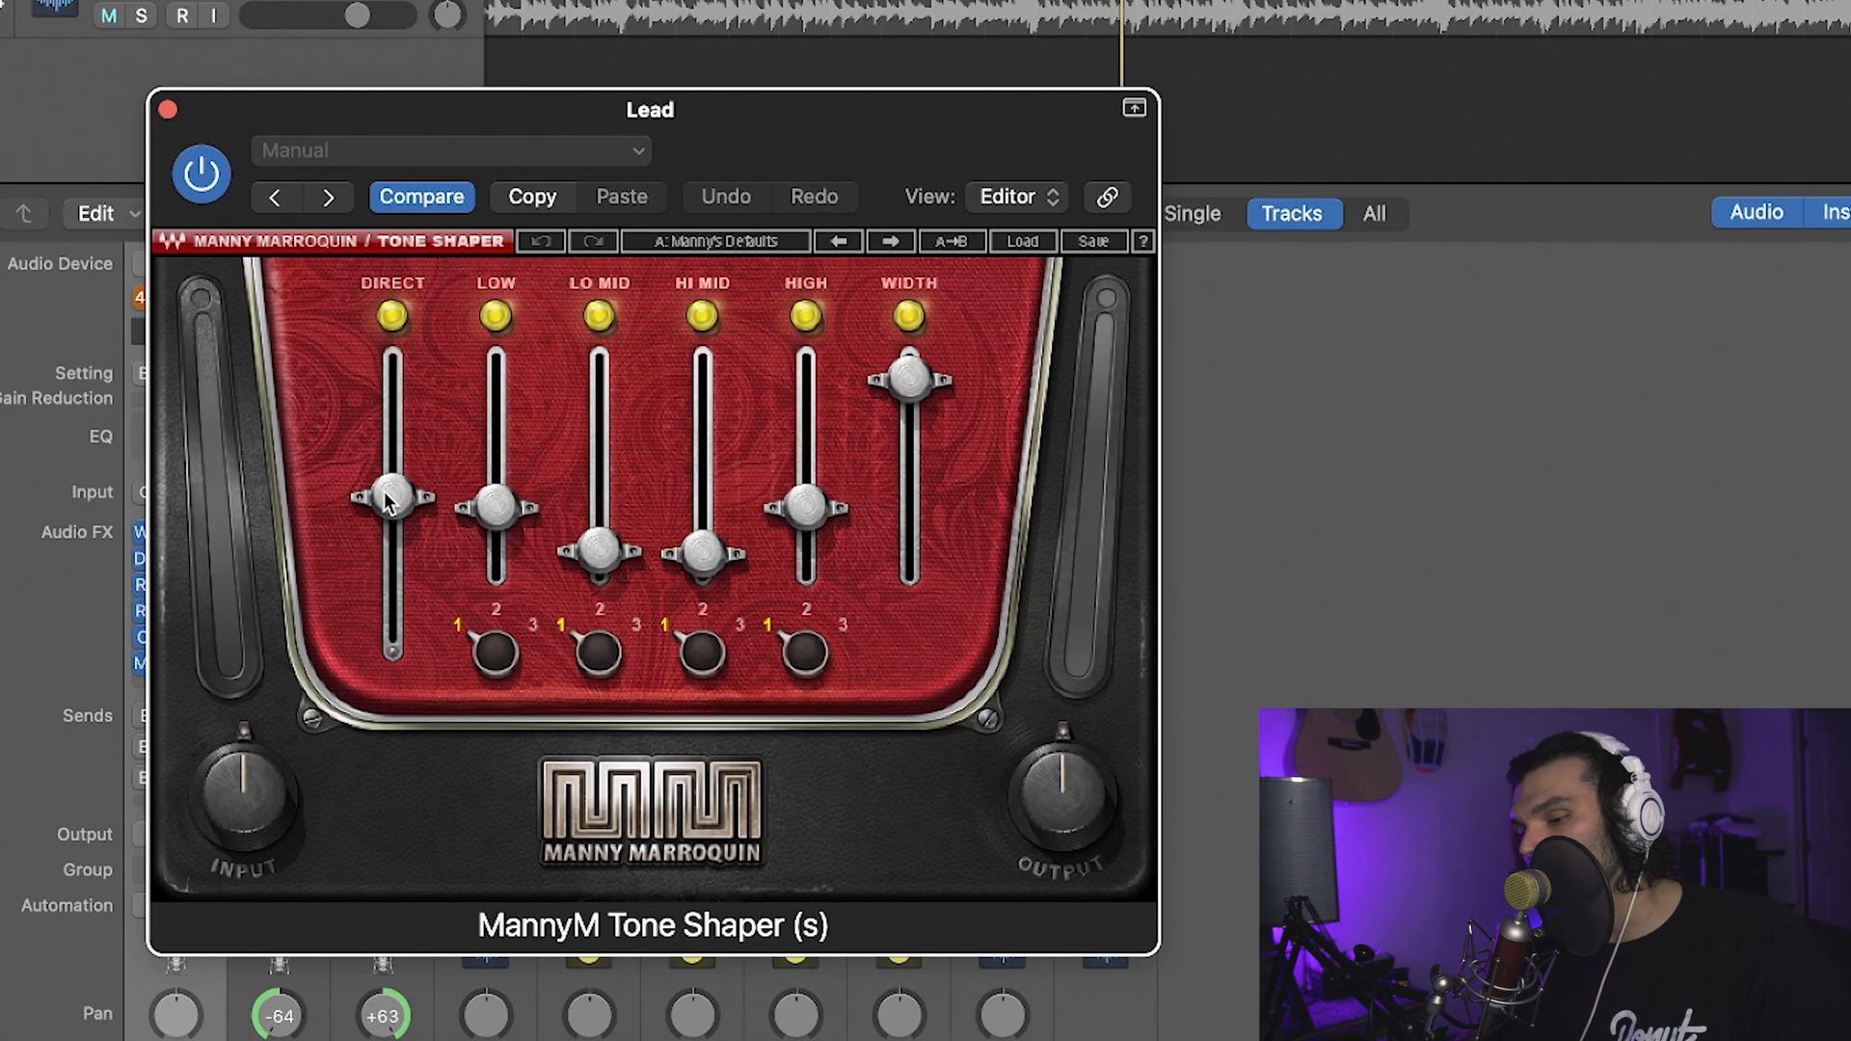
{"action": "left_click", "coordinate": [292, 696]}
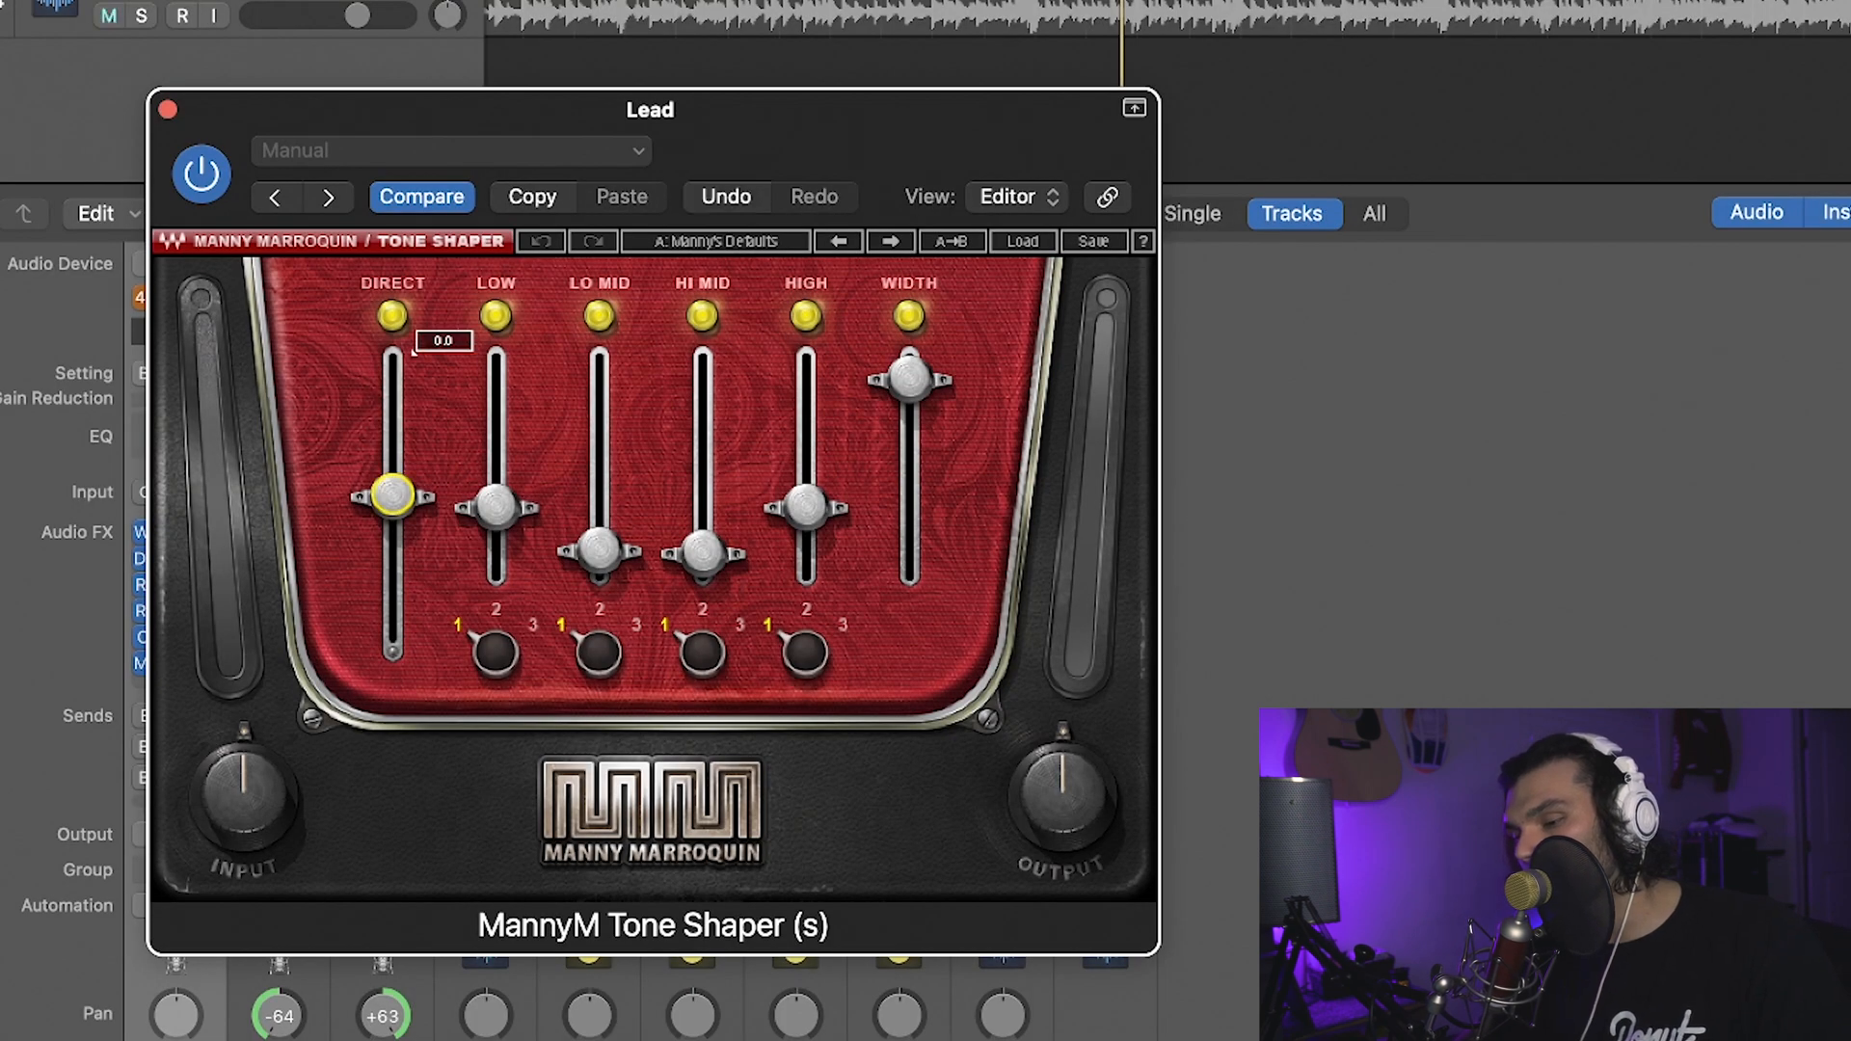
{"action": "left_click", "coordinate": [486, 510]}
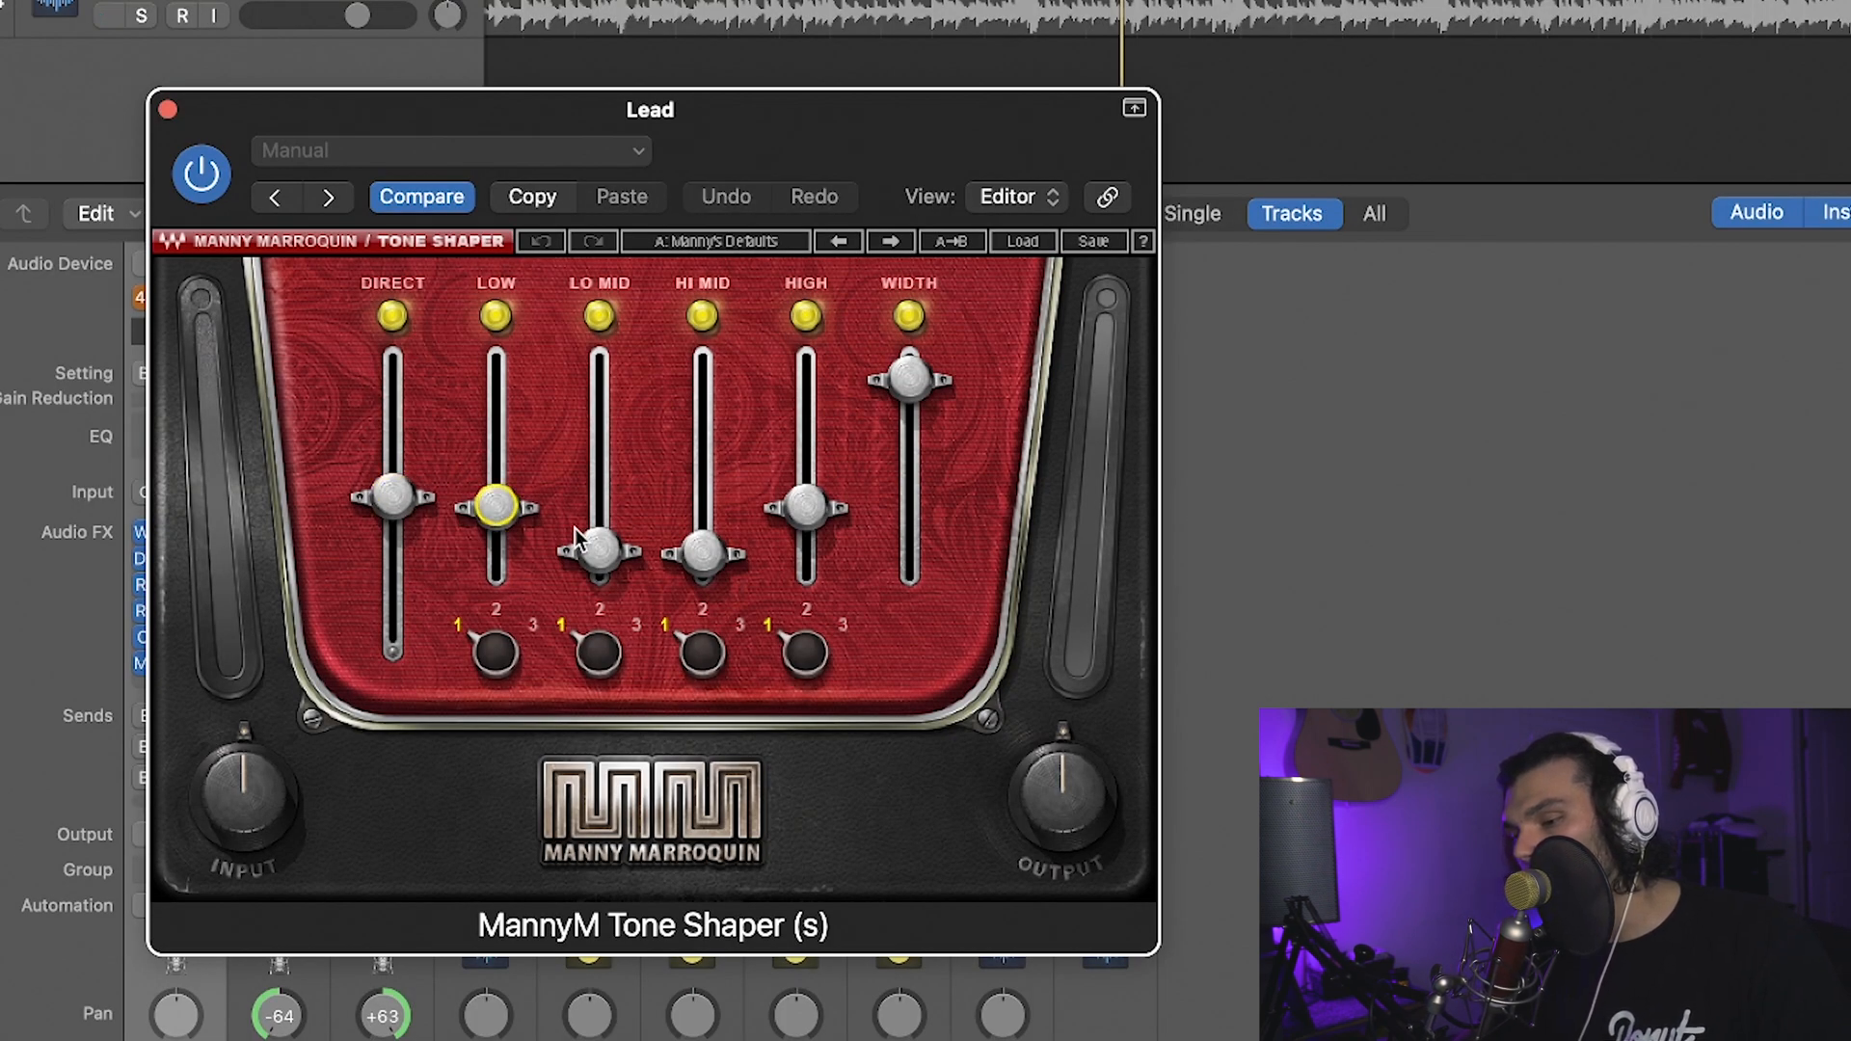
{"action": "left_click", "coordinate": [596, 549]}
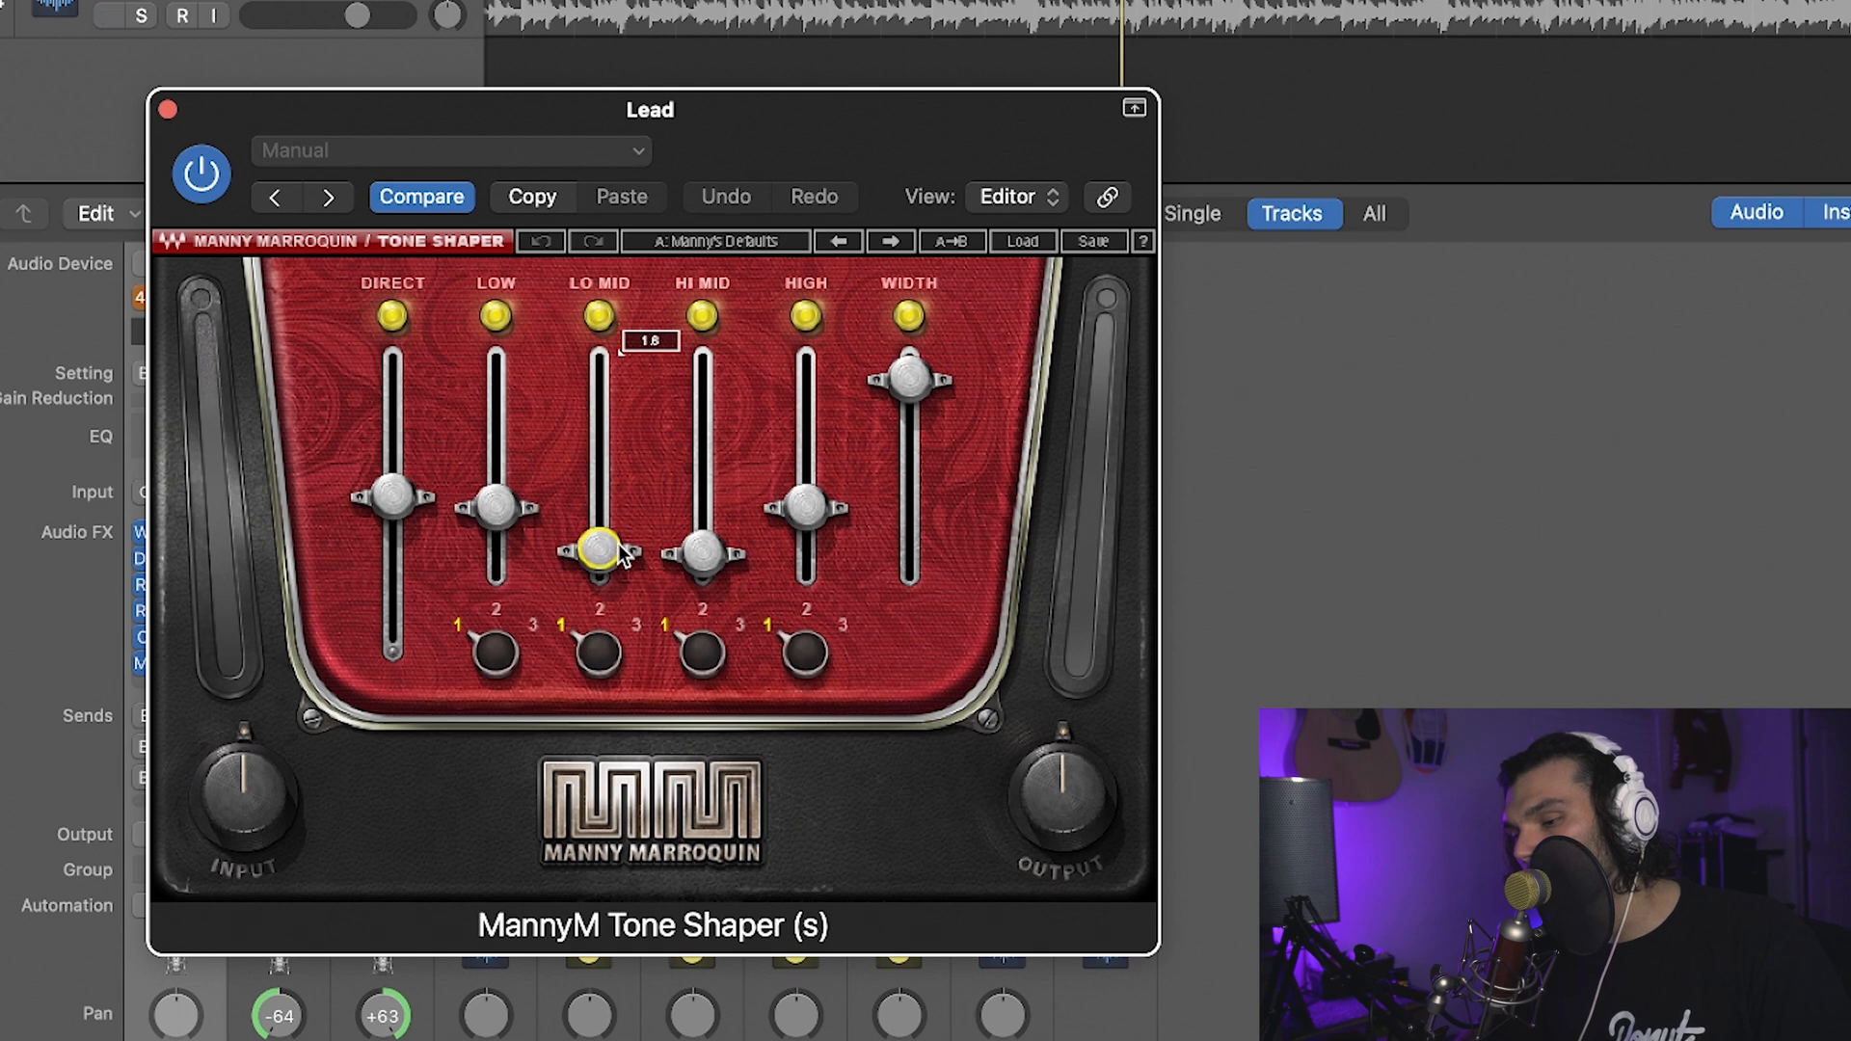
{"action": "left_click_drag", "start_coordinate": [599, 554], "coordinate": [598, 551]}
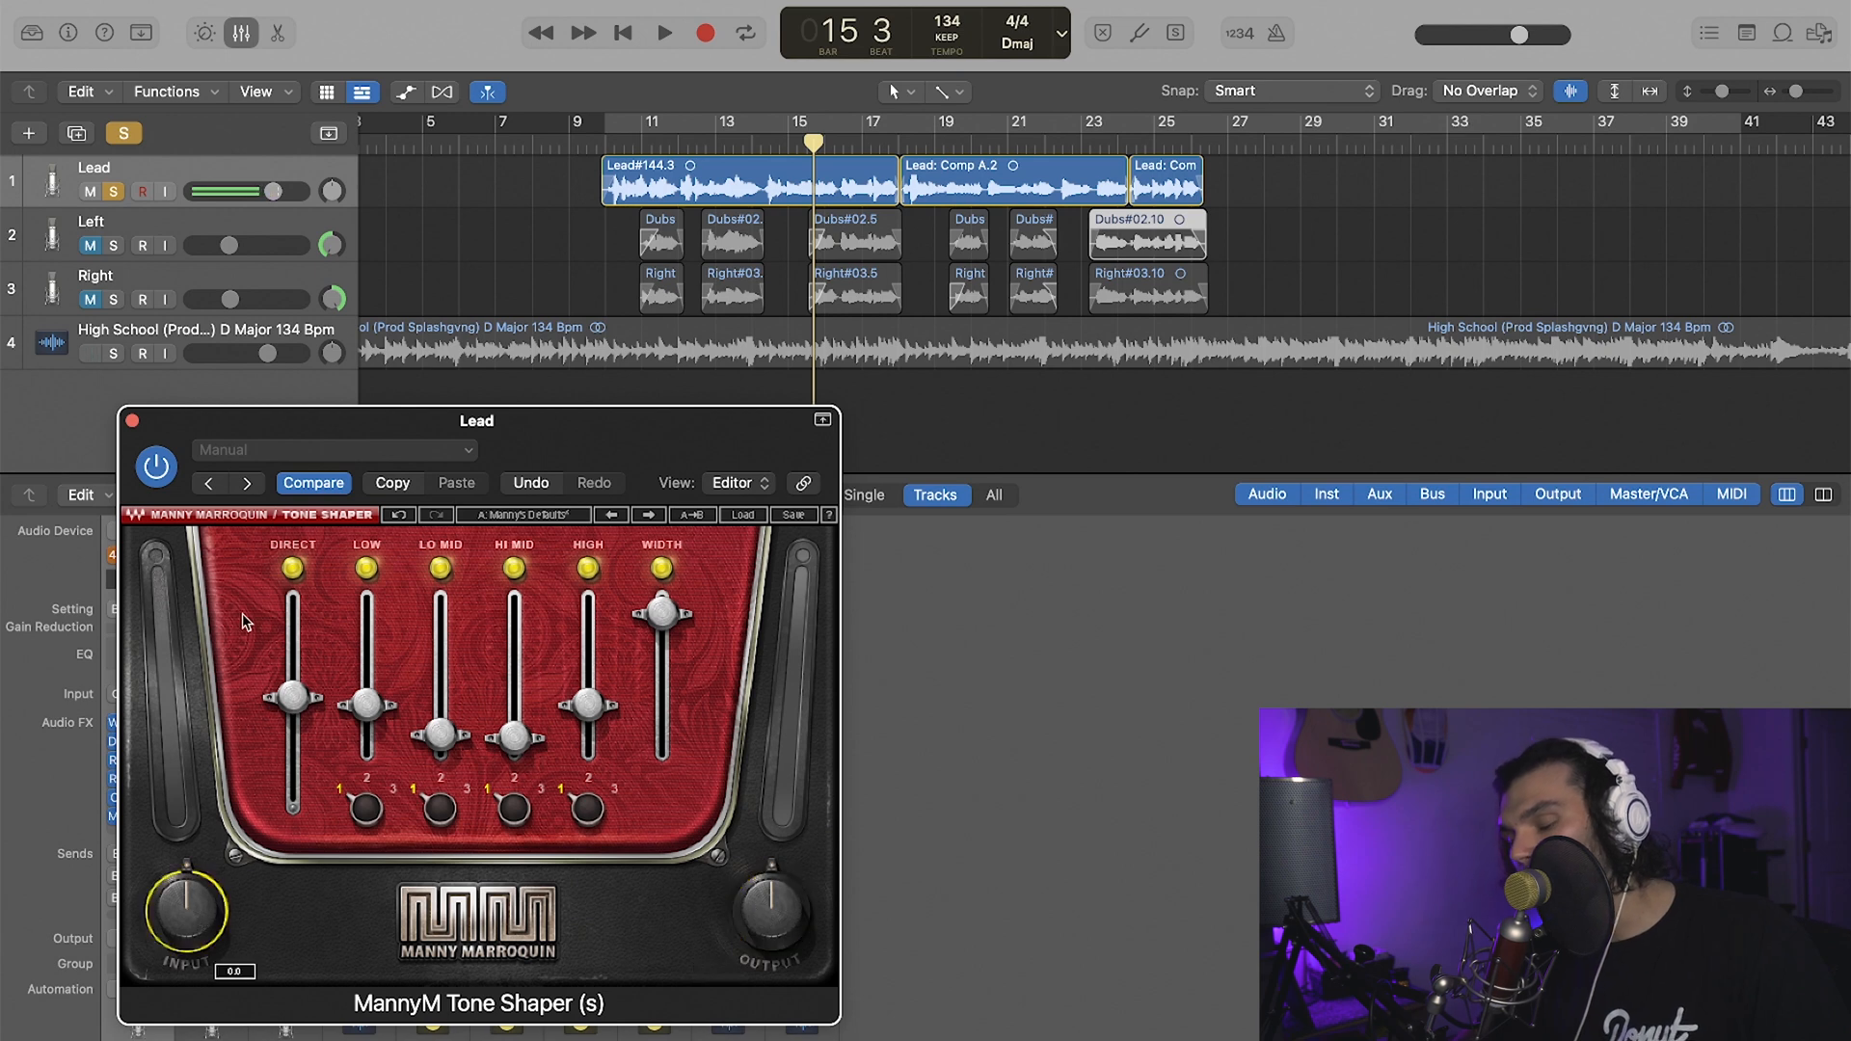
{"action": "left_click", "coordinate": [133, 422]}
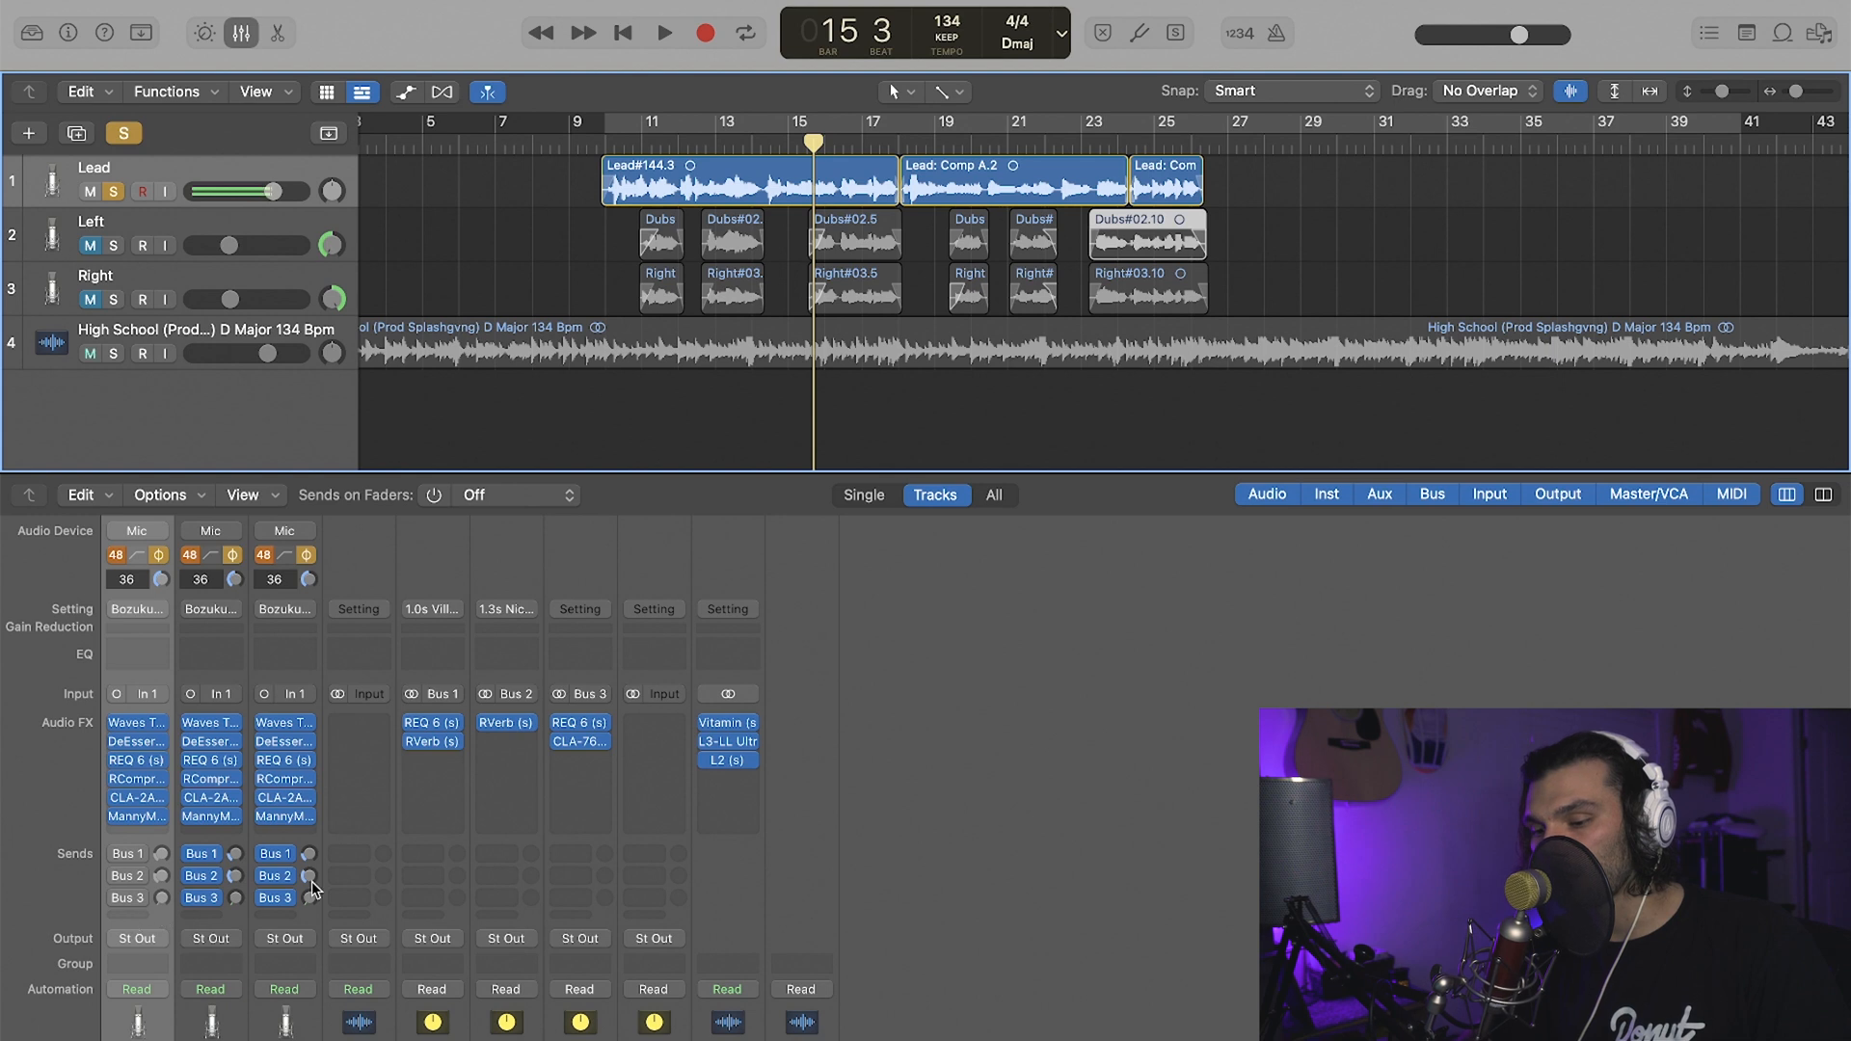
- Review the bus destinations for the Lead track's empty send slot without assigning one, and activate its Bus 1 send
{"action": "left_click", "coordinate": [136, 912]}
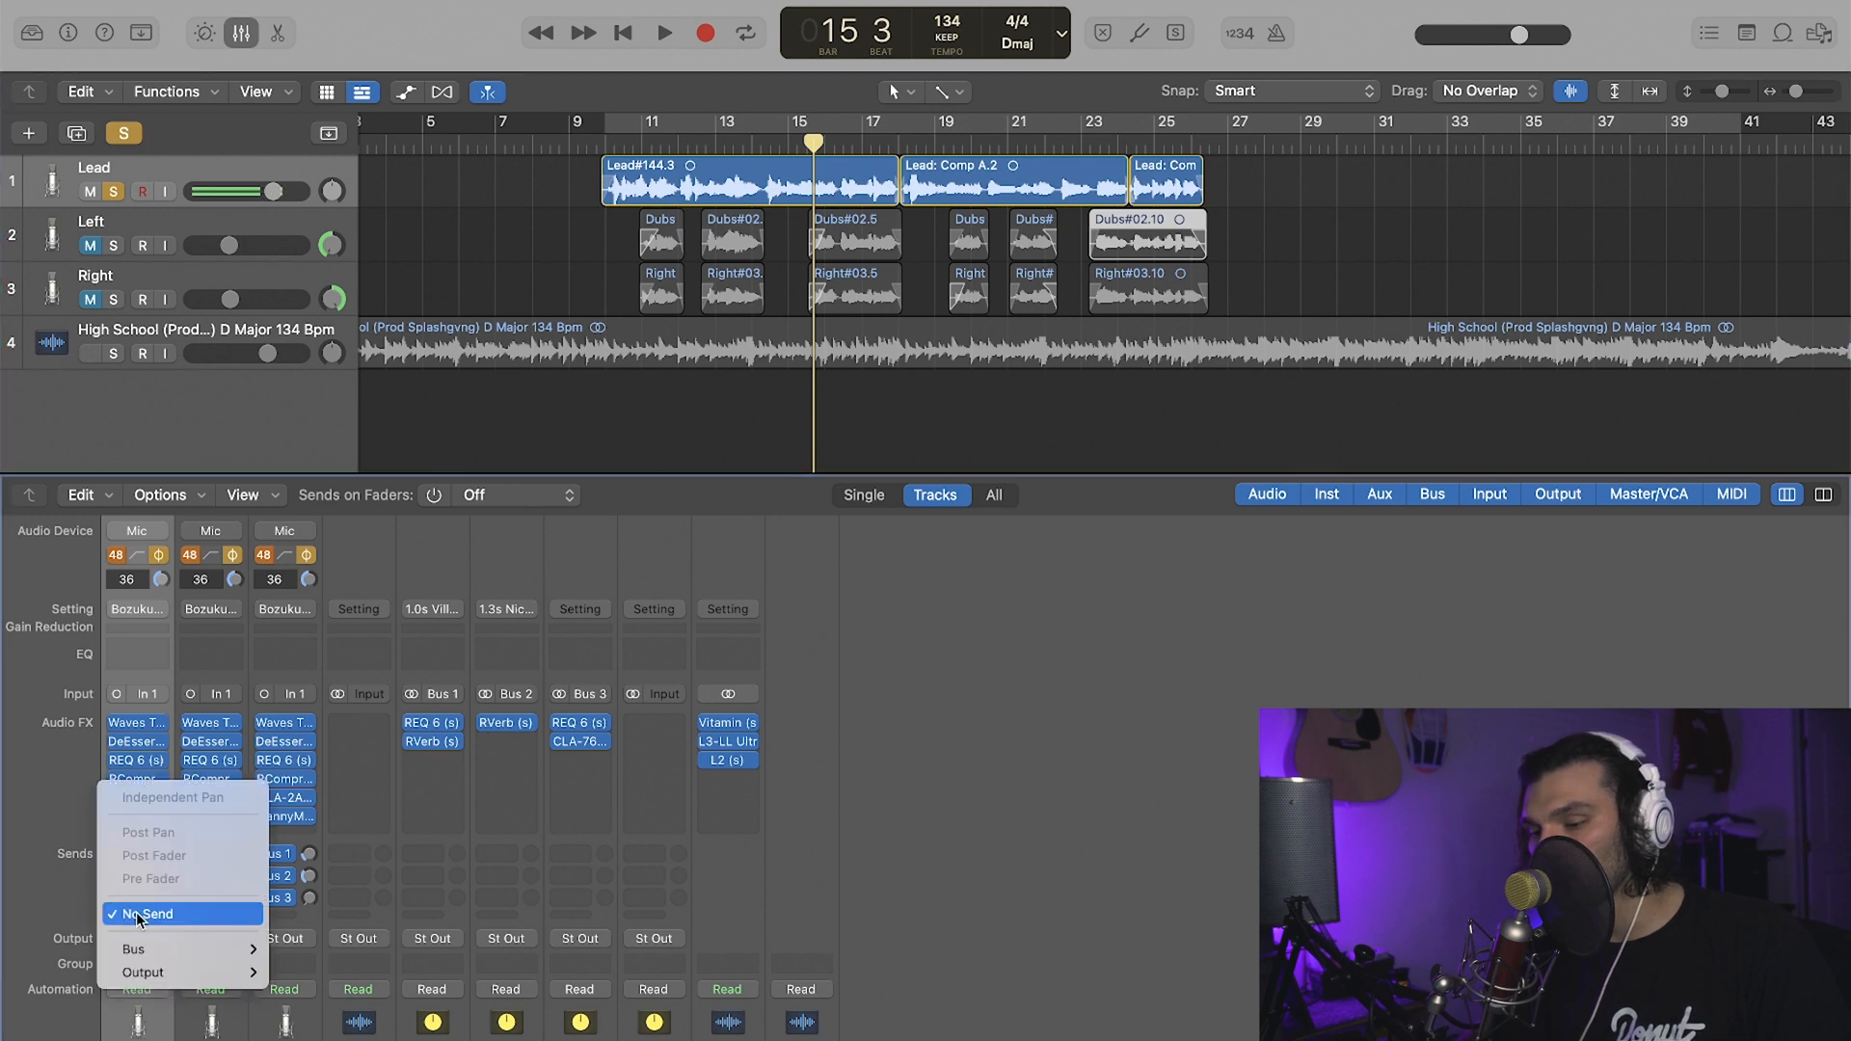
{"action": "mouse_move", "coordinate": [169, 947]}
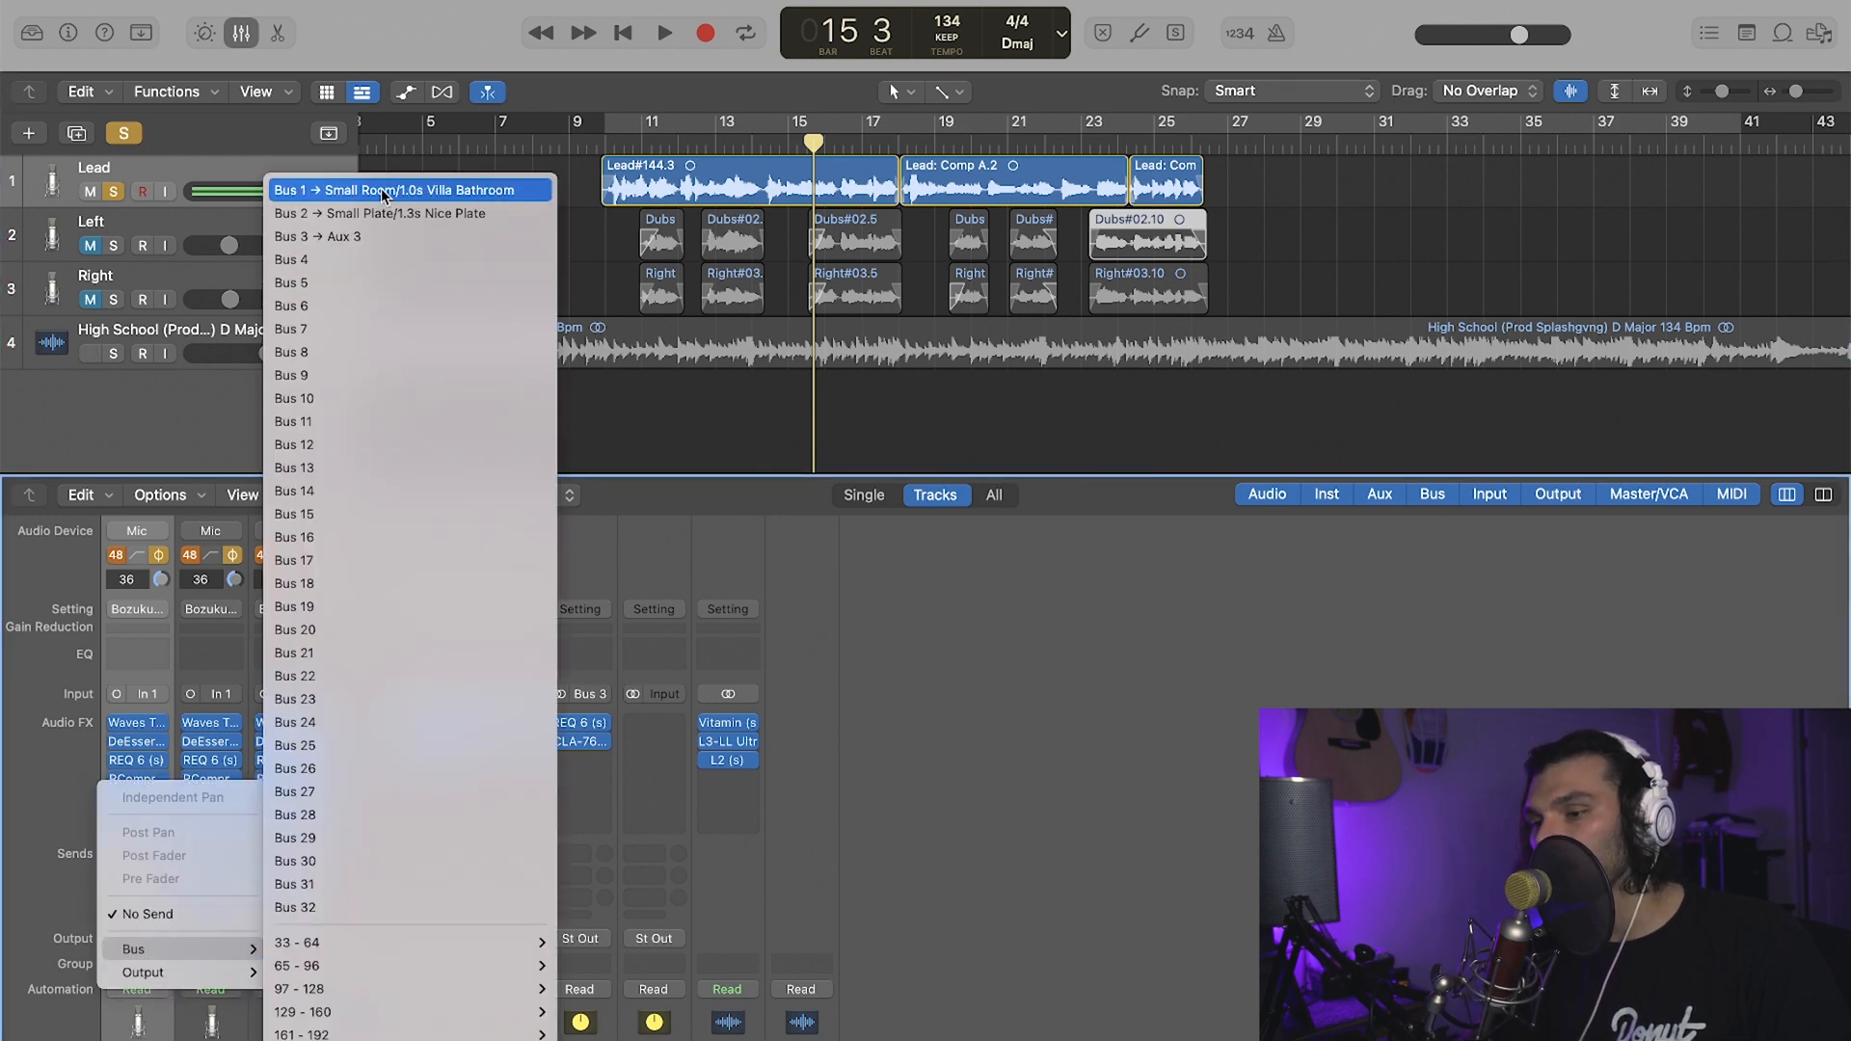
{"action": "left_click", "coordinate": [980, 685]}
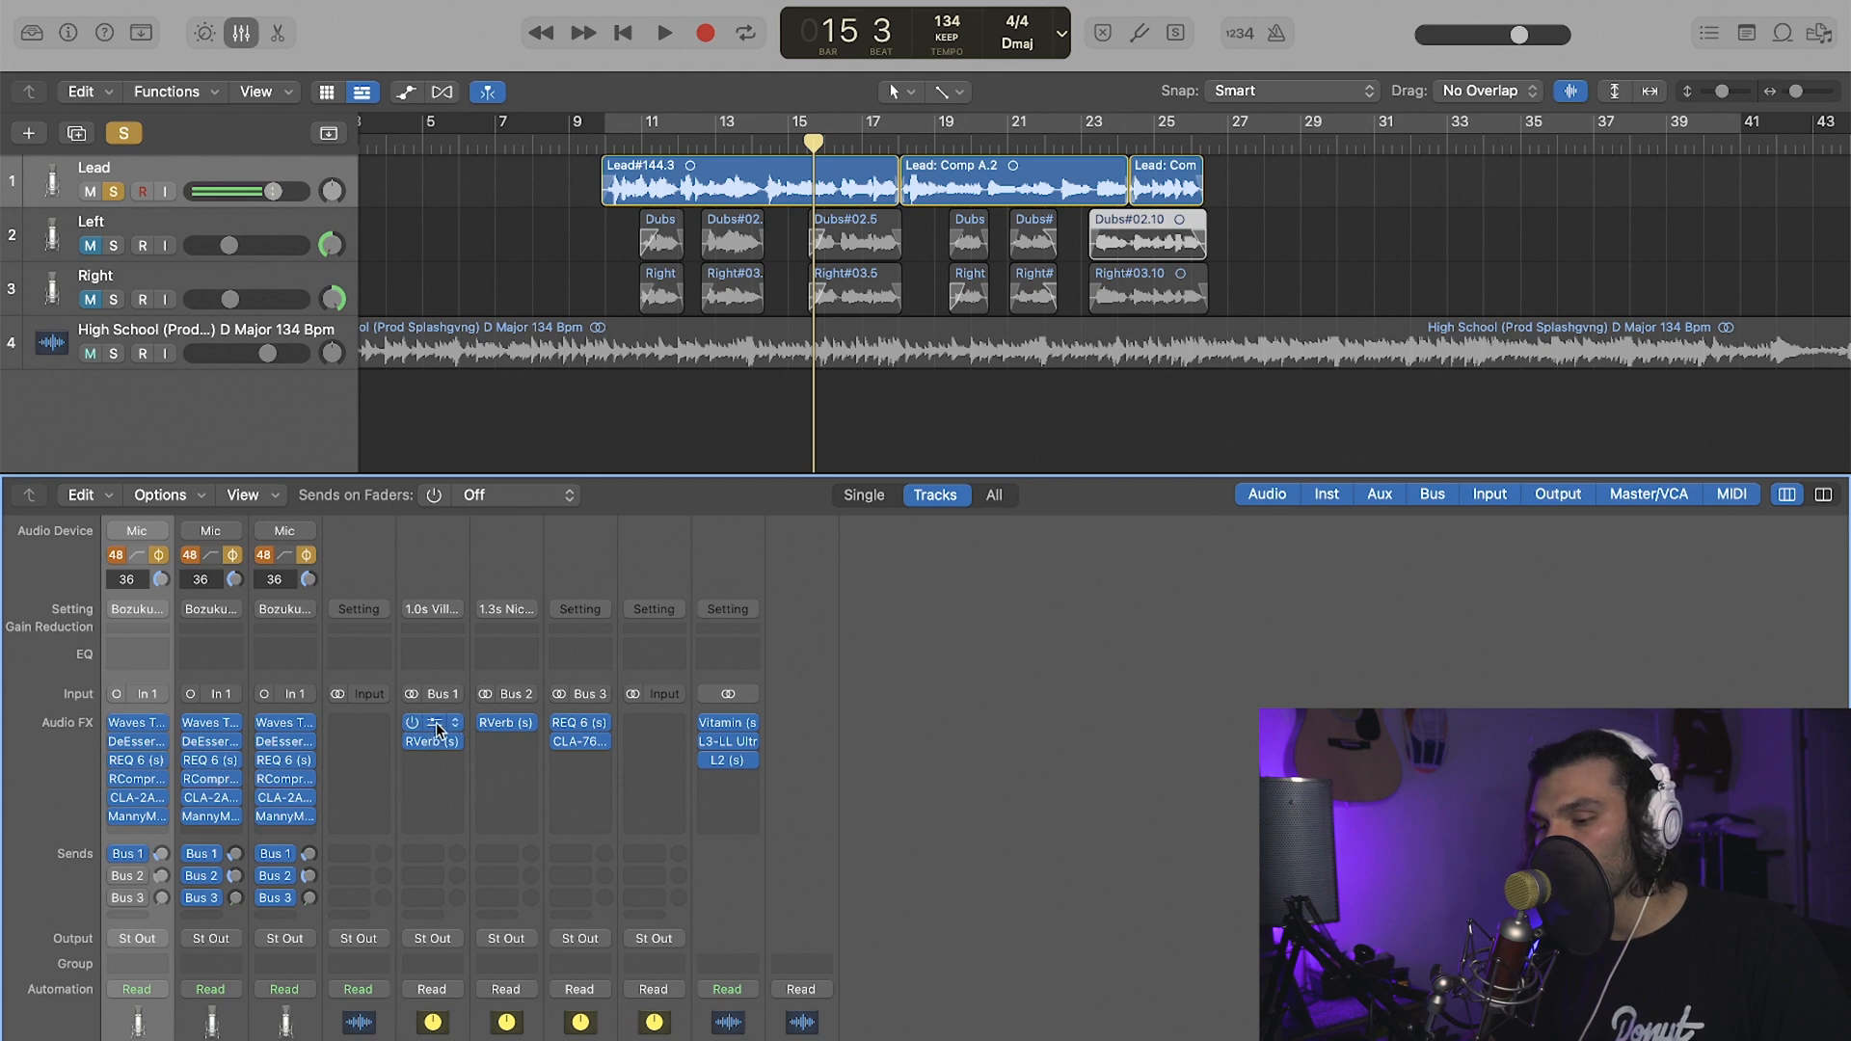
- Review the Small Room aux's REQ 6 curve, and try the Chamber reverb type in its RVerb before reverting to Room with Compare
{"action": "left_click", "coordinate": [435, 720]}
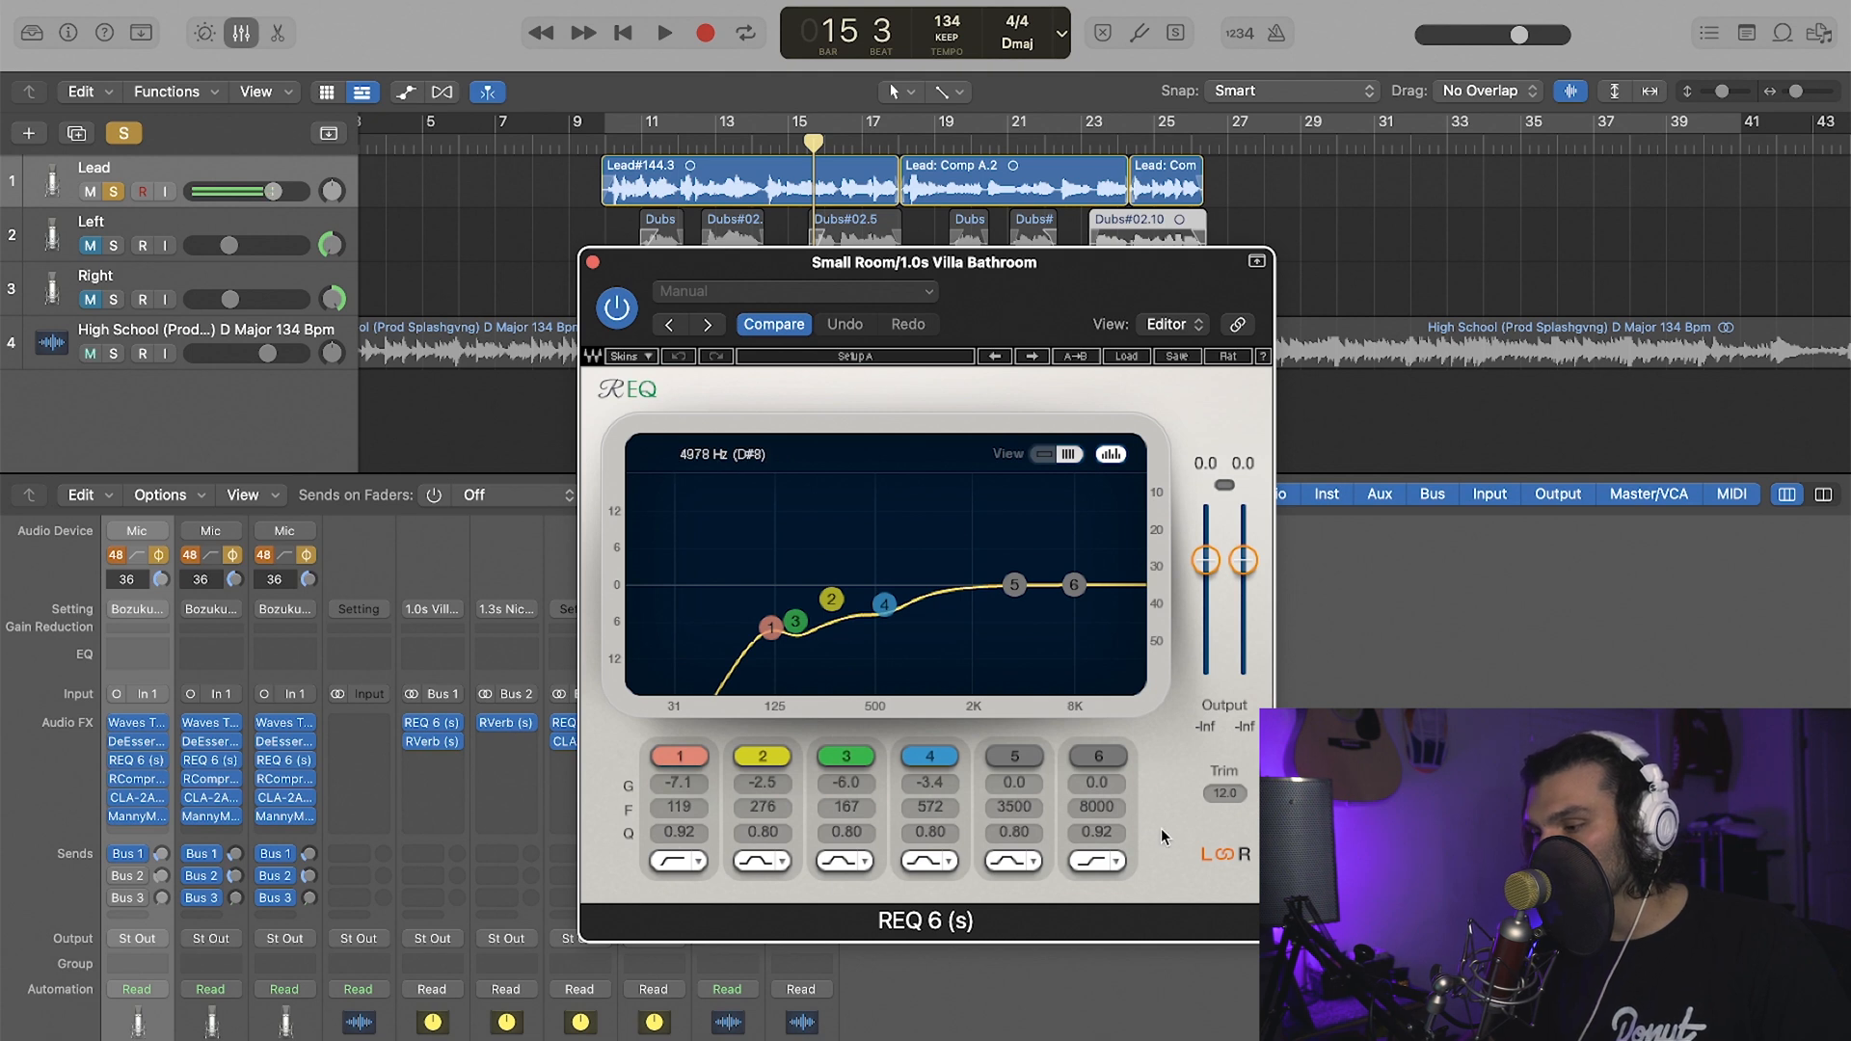
{"action": "left_click", "coordinate": [593, 261]}
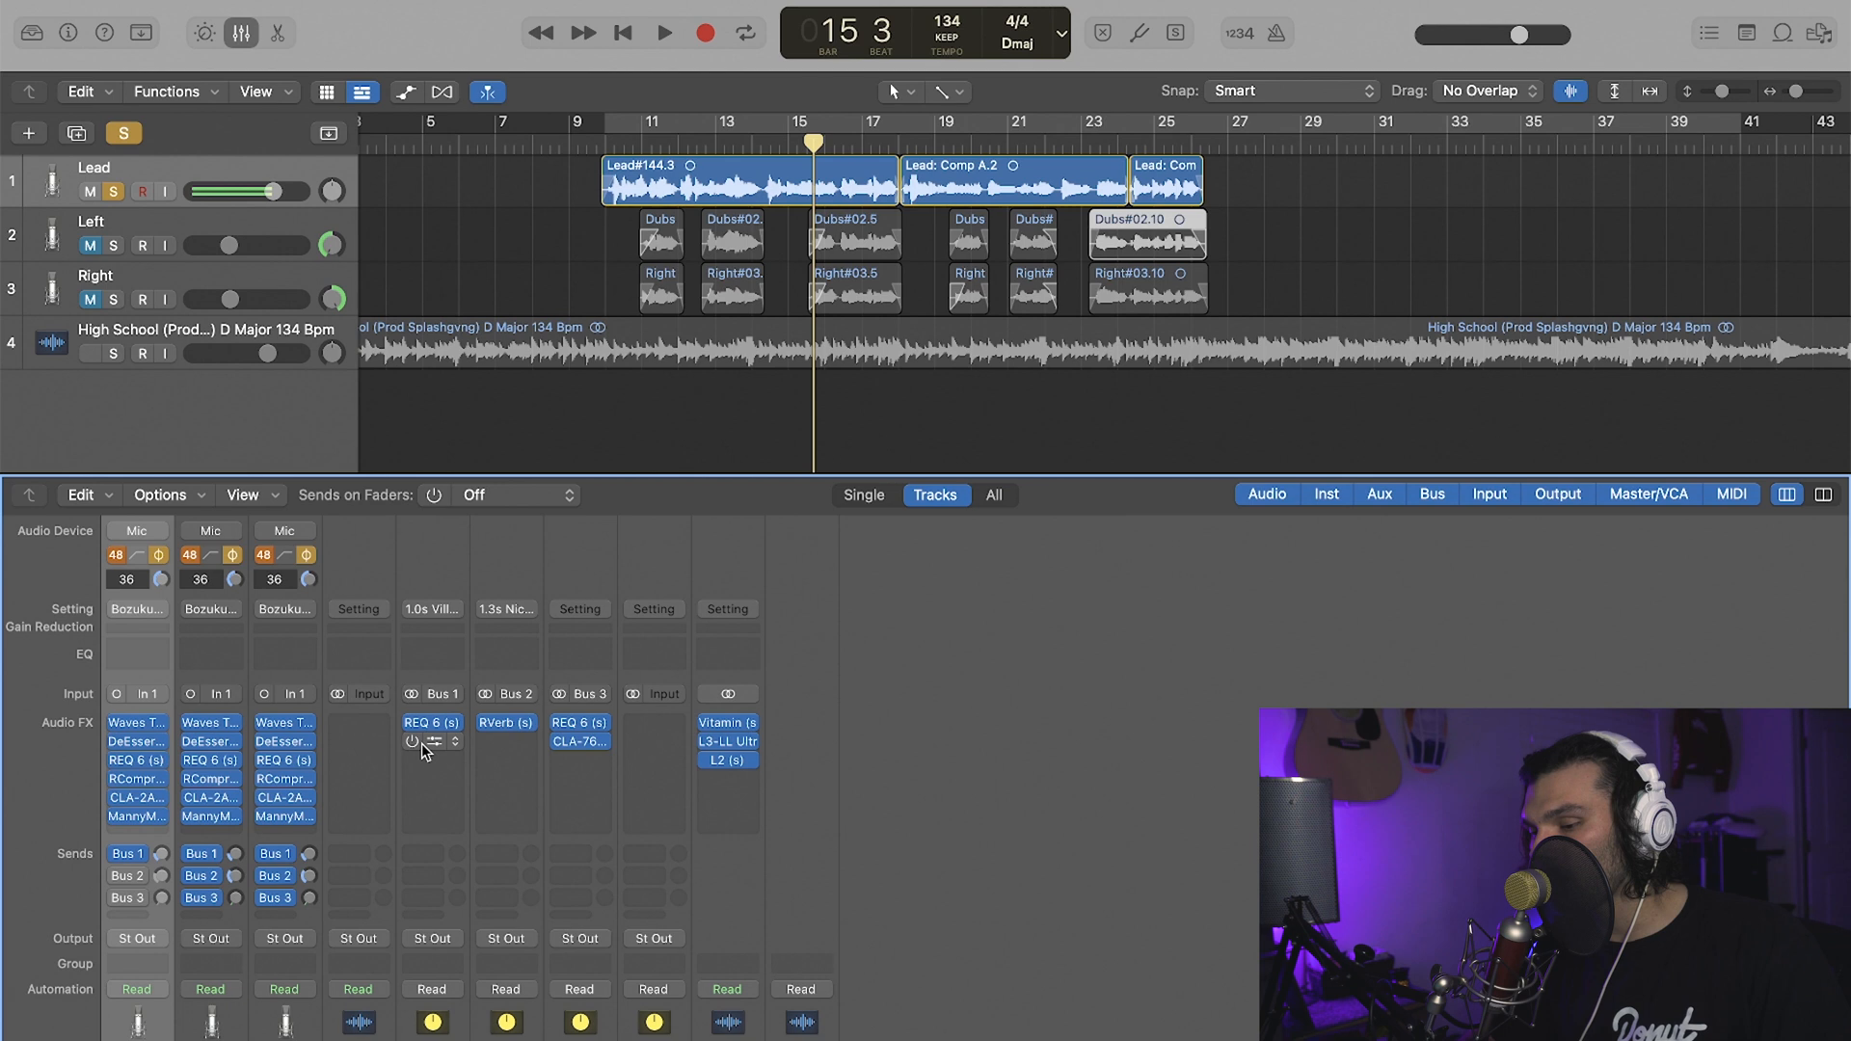
{"action": "left_click", "coordinate": [433, 744]}
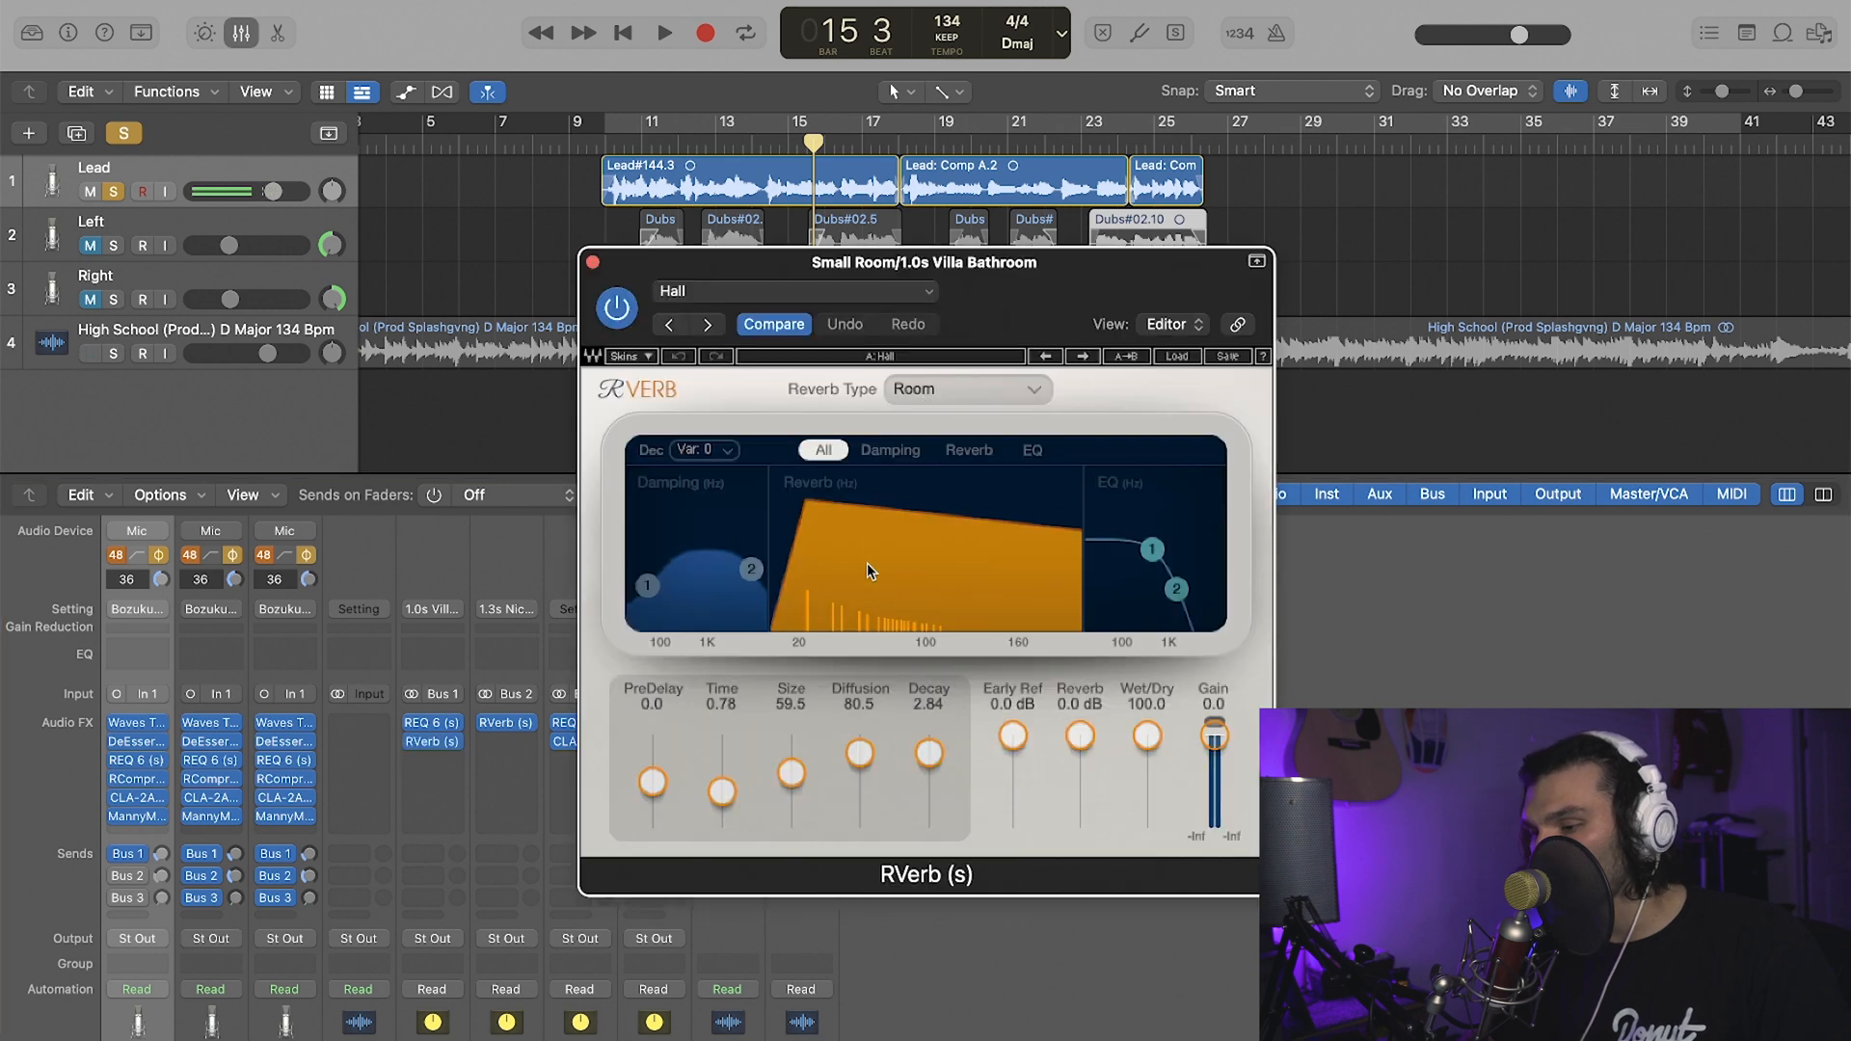
{"action": "left_click", "coordinate": [967, 384]}
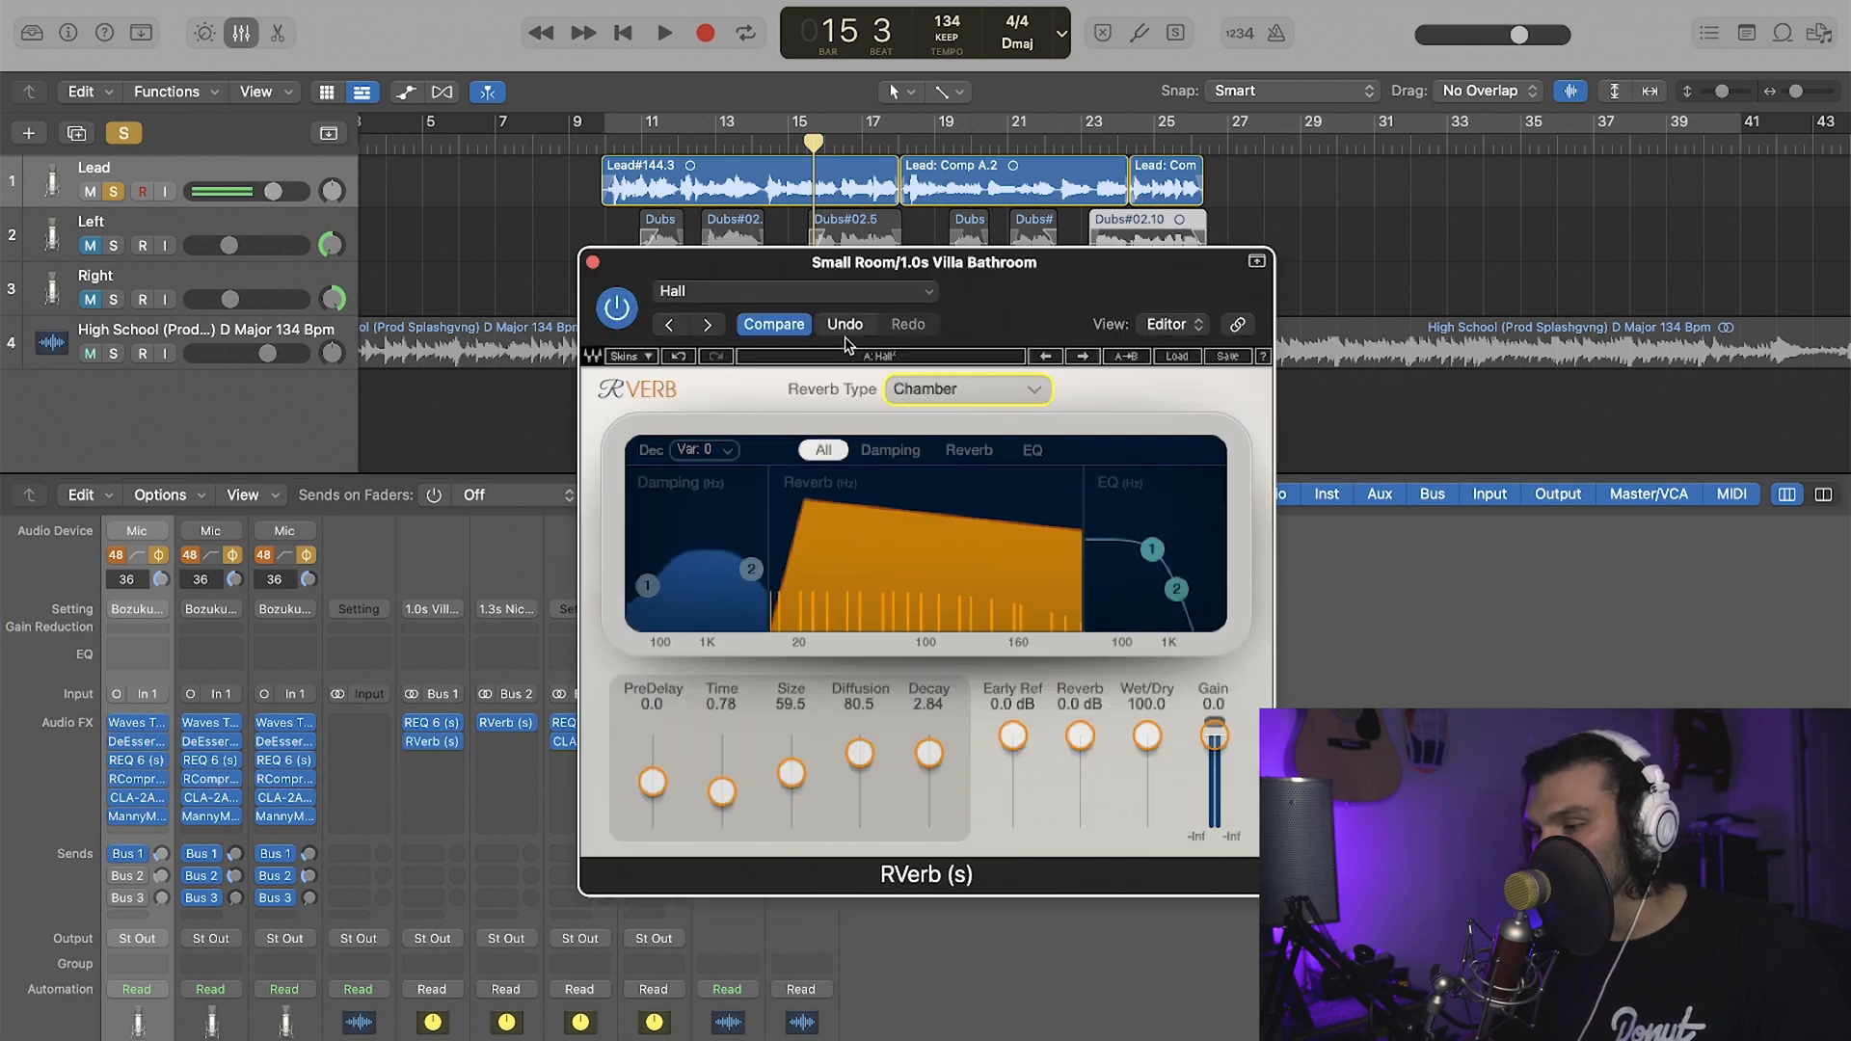
{"action": "left_click", "coordinate": [790, 325]}
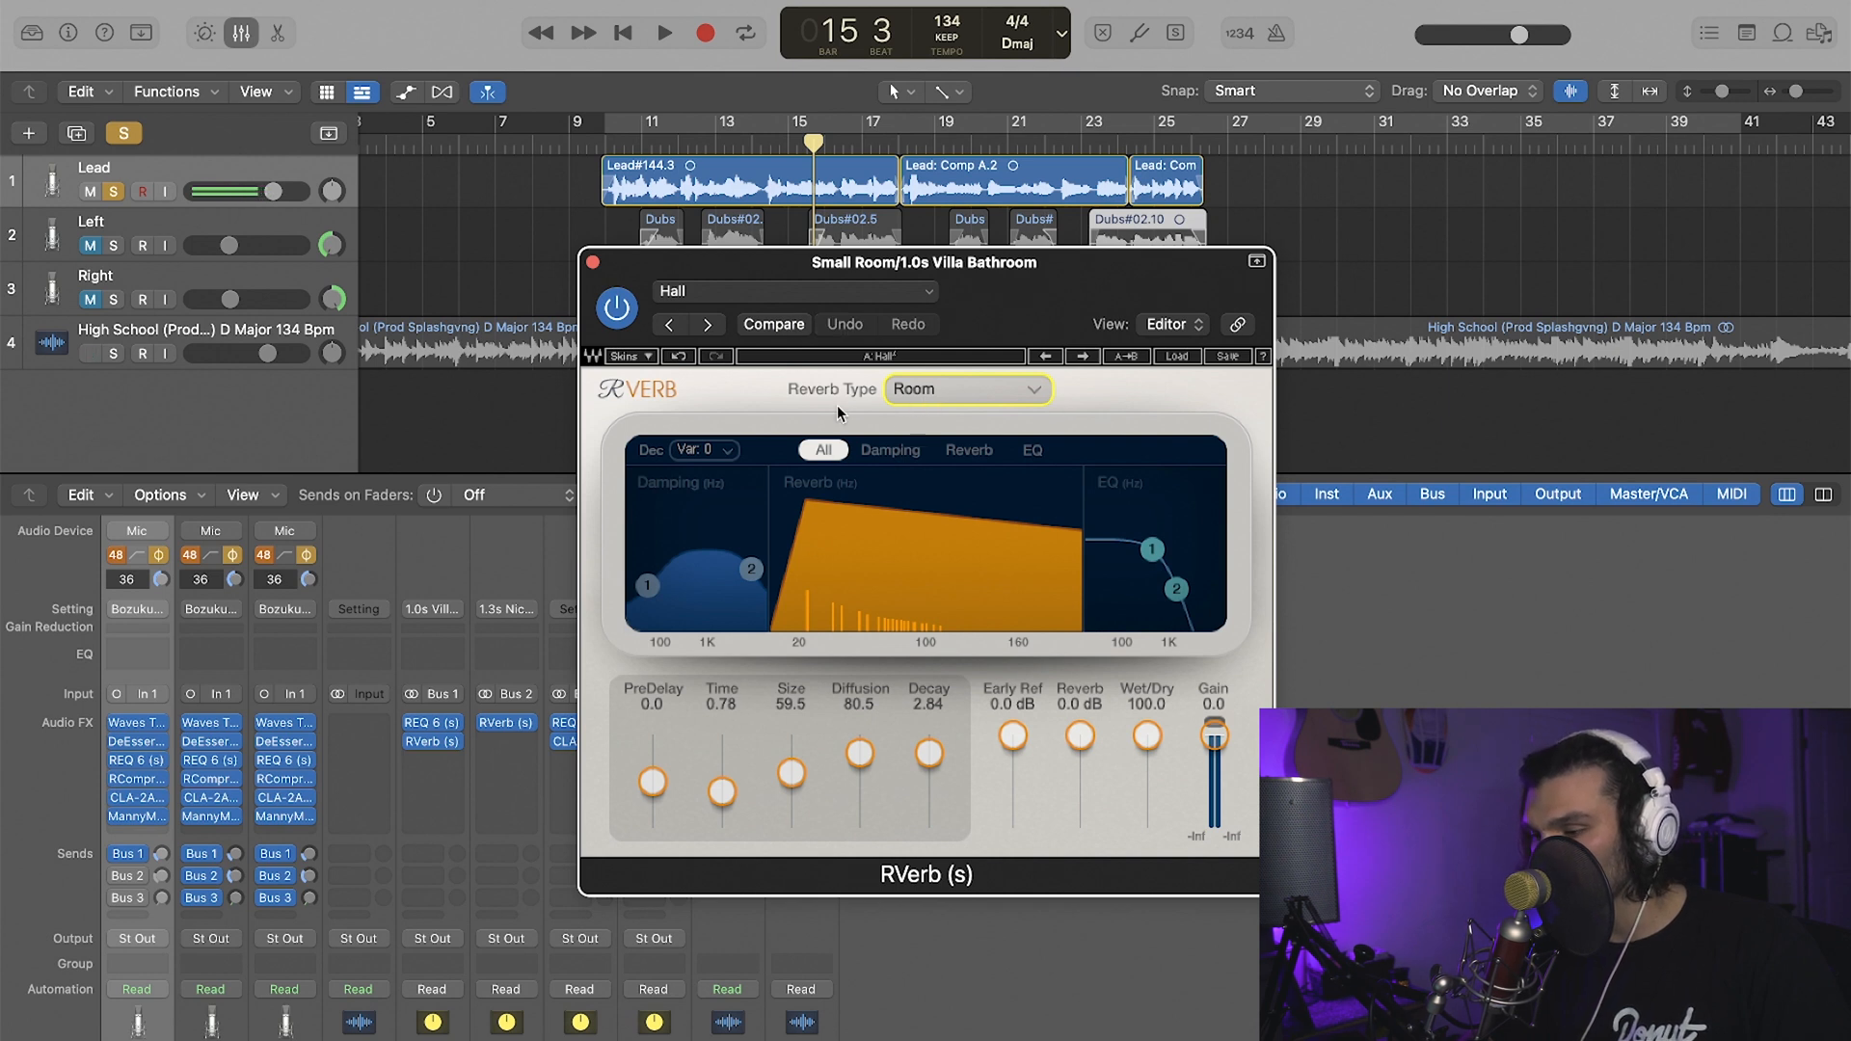
- Check the RVerb's preset options, step through presets to Big Plate, restore the Room settings with Compare, and close the plugin
{"action": "left_click", "coordinate": [877, 291]}
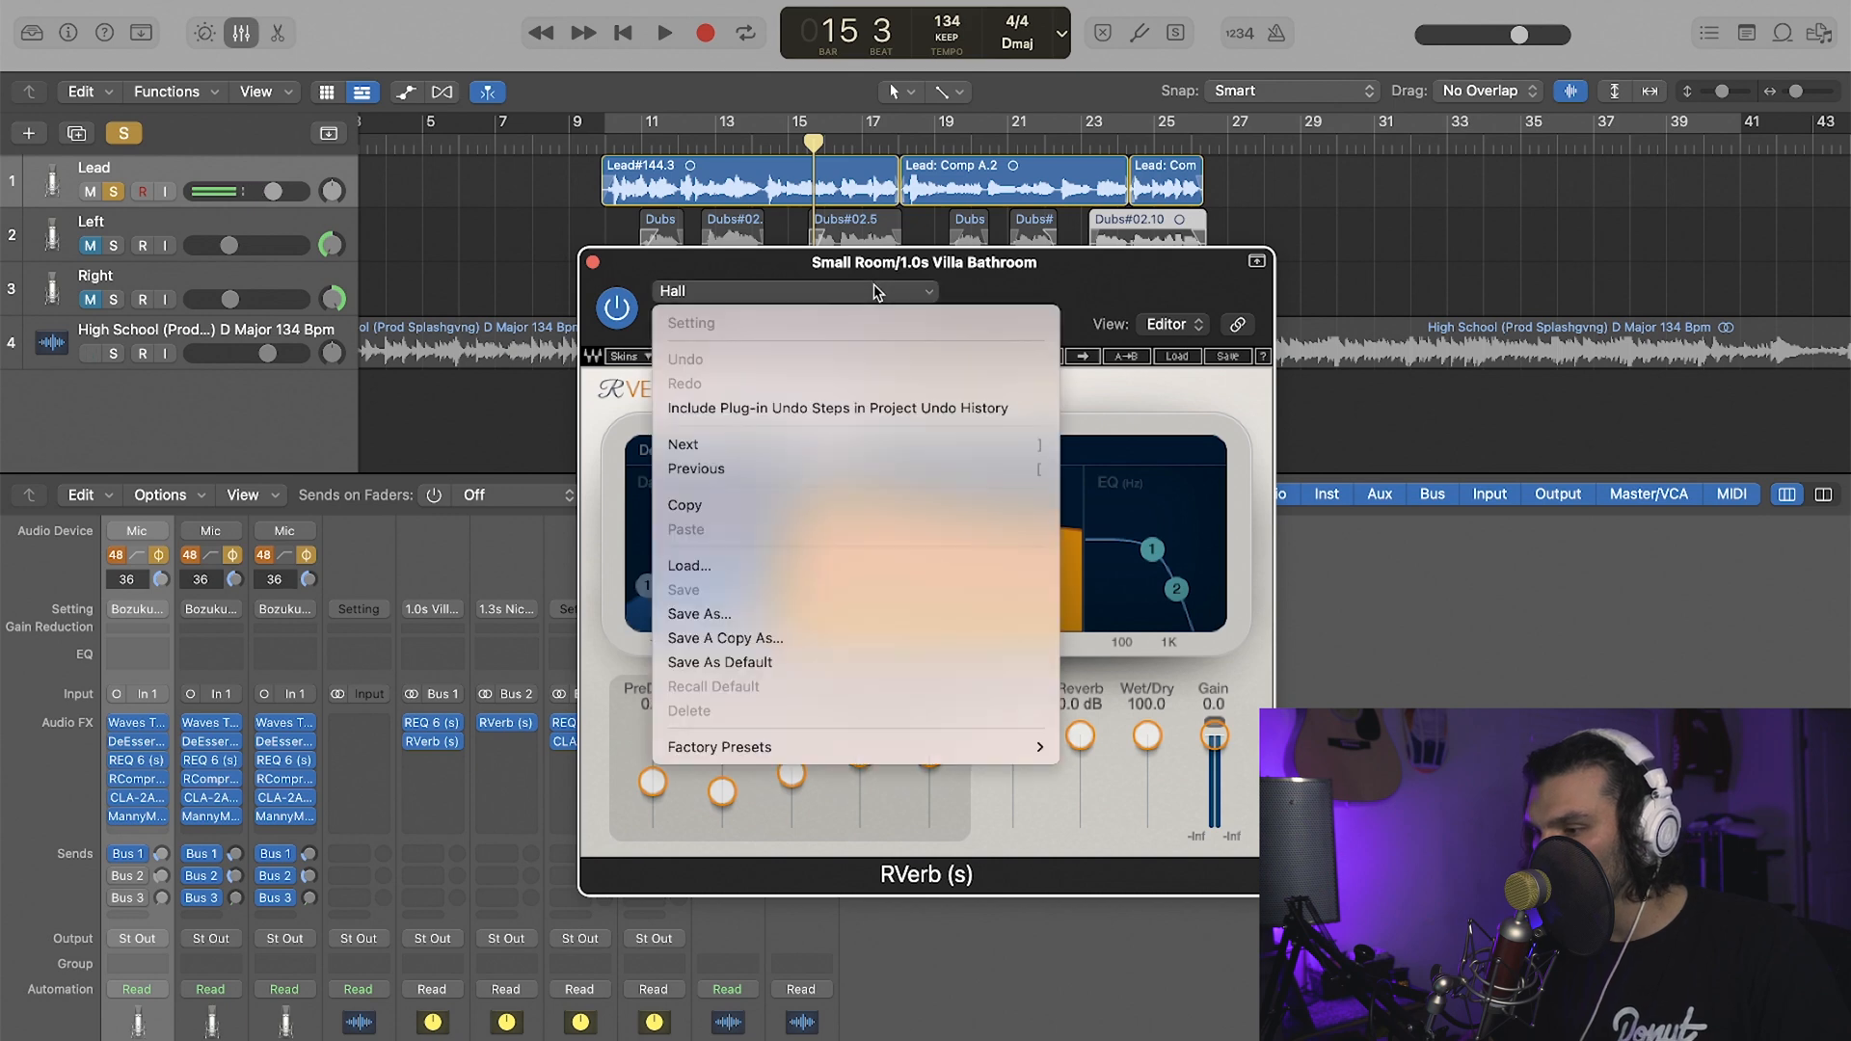
{"action": "mouse_move", "coordinate": [953, 749]}
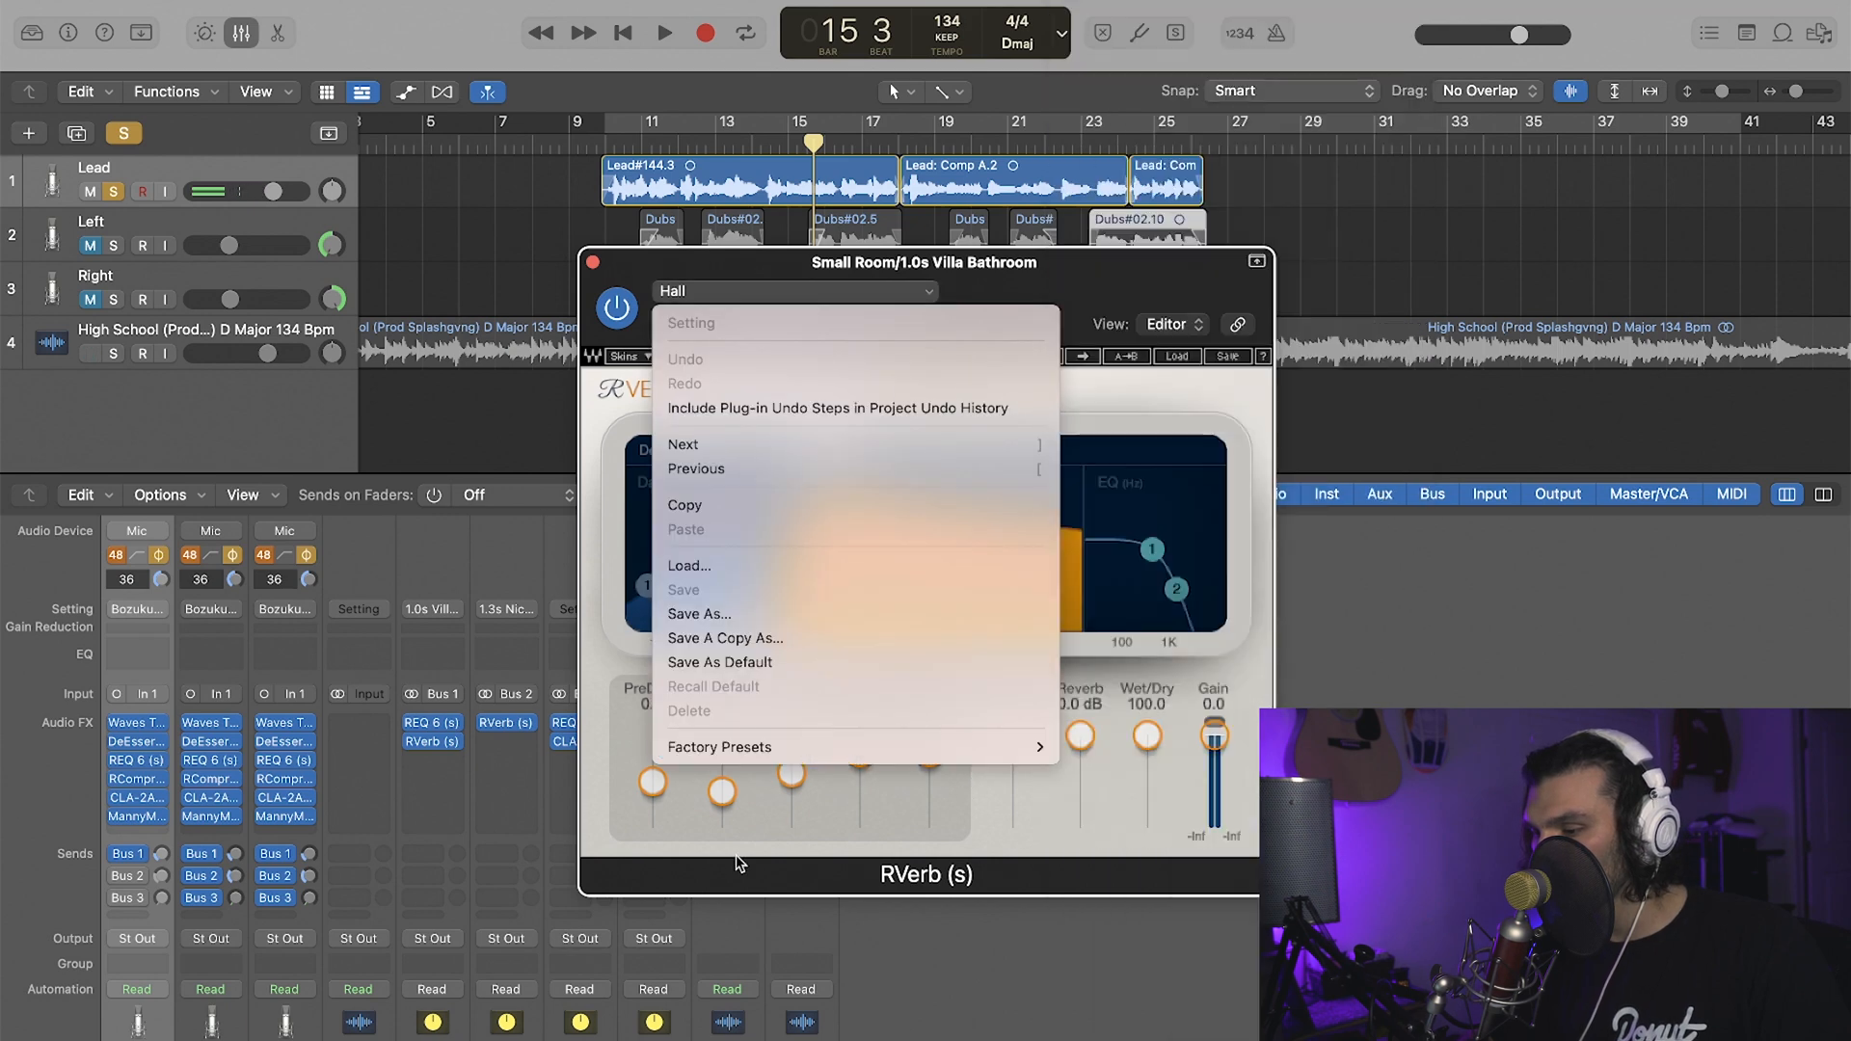
{"action": "left_click", "coordinate": [633, 785]}
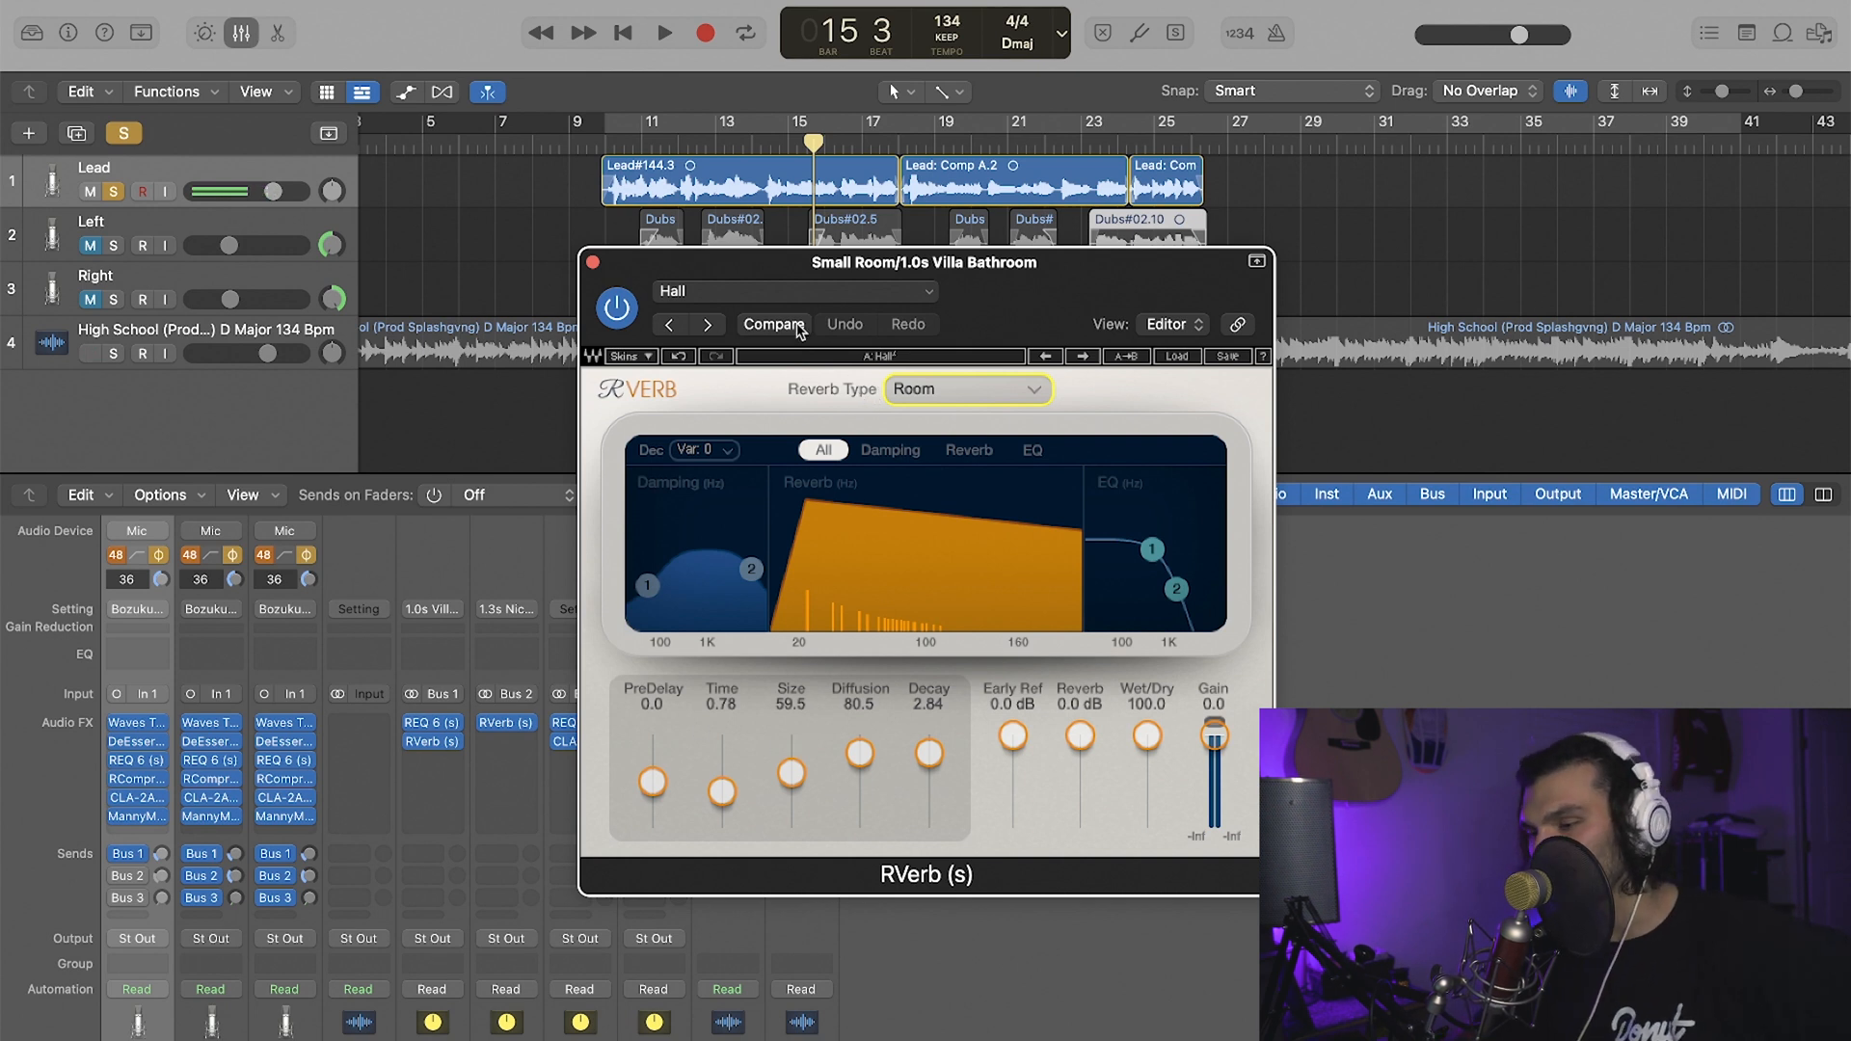
{"action": "left_click", "coordinate": [709, 324]}
{"action": "left_click", "coordinate": [708, 325]}
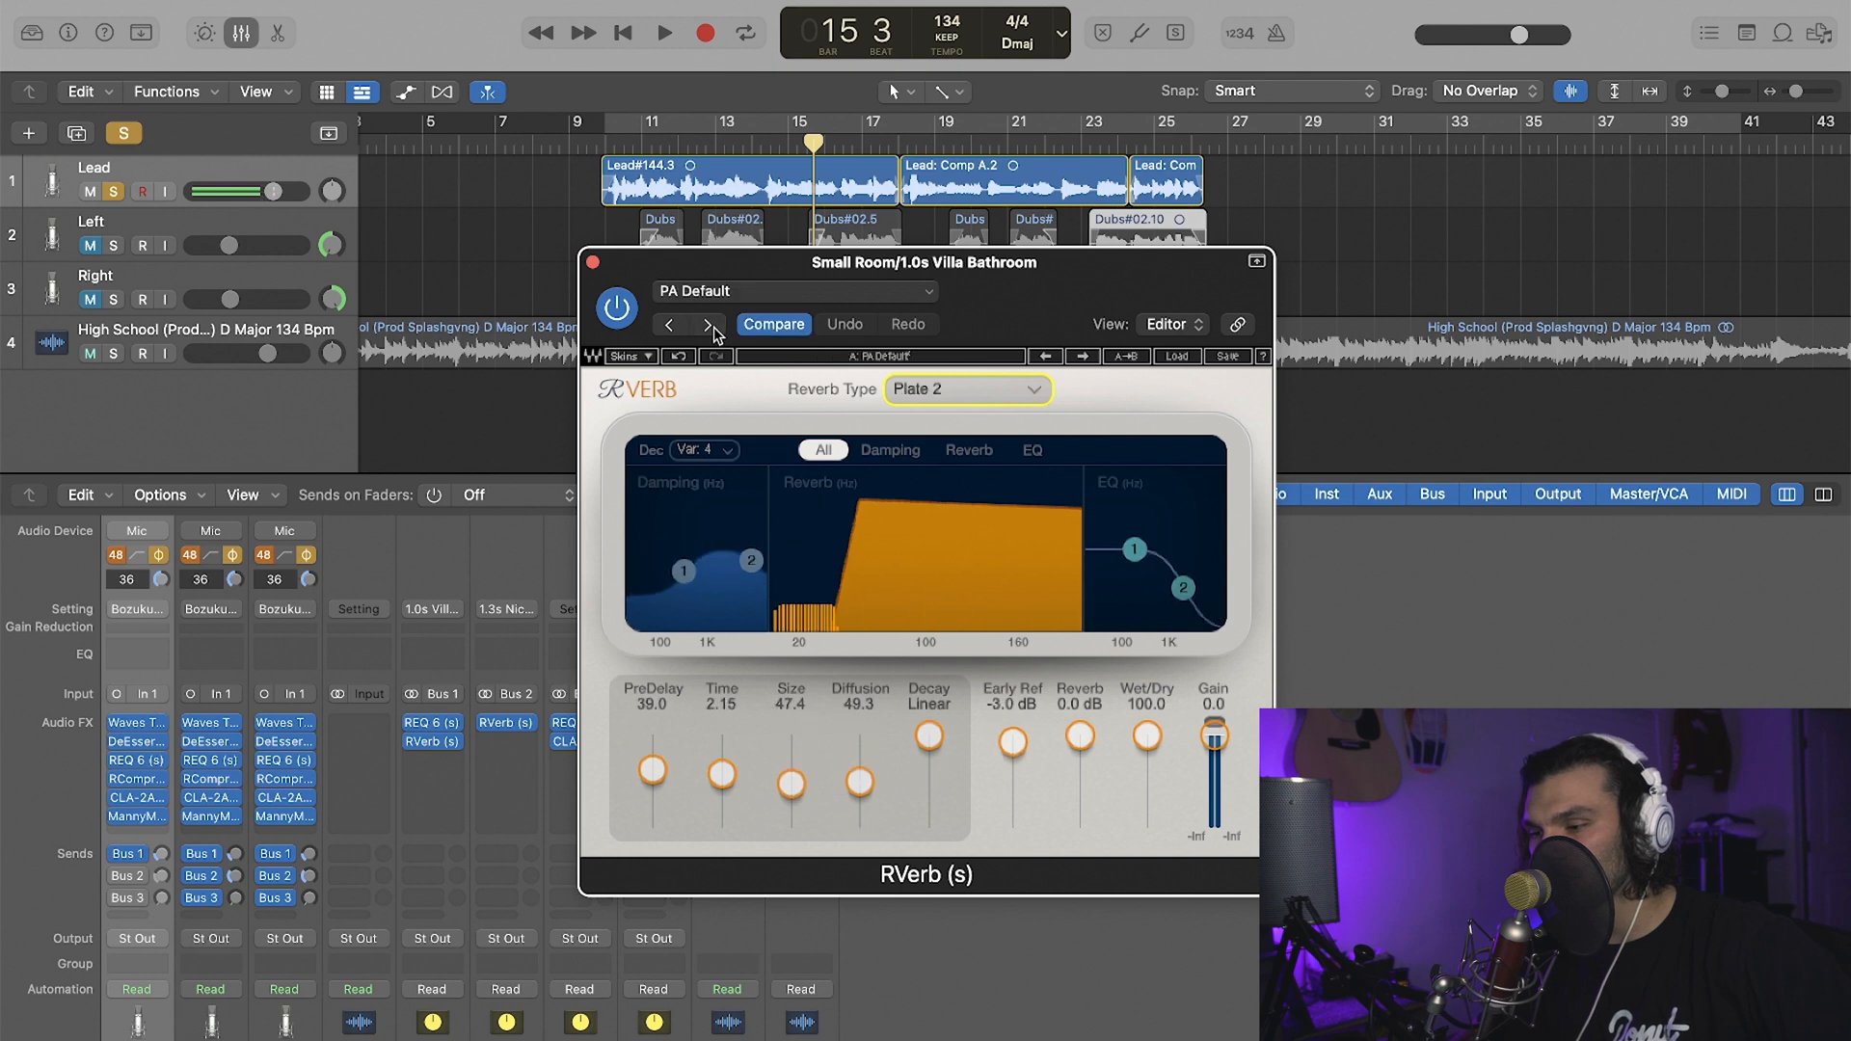
{"action": "left_click", "coordinate": [709, 325]}
{"action": "left_click", "coordinate": [779, 326]}
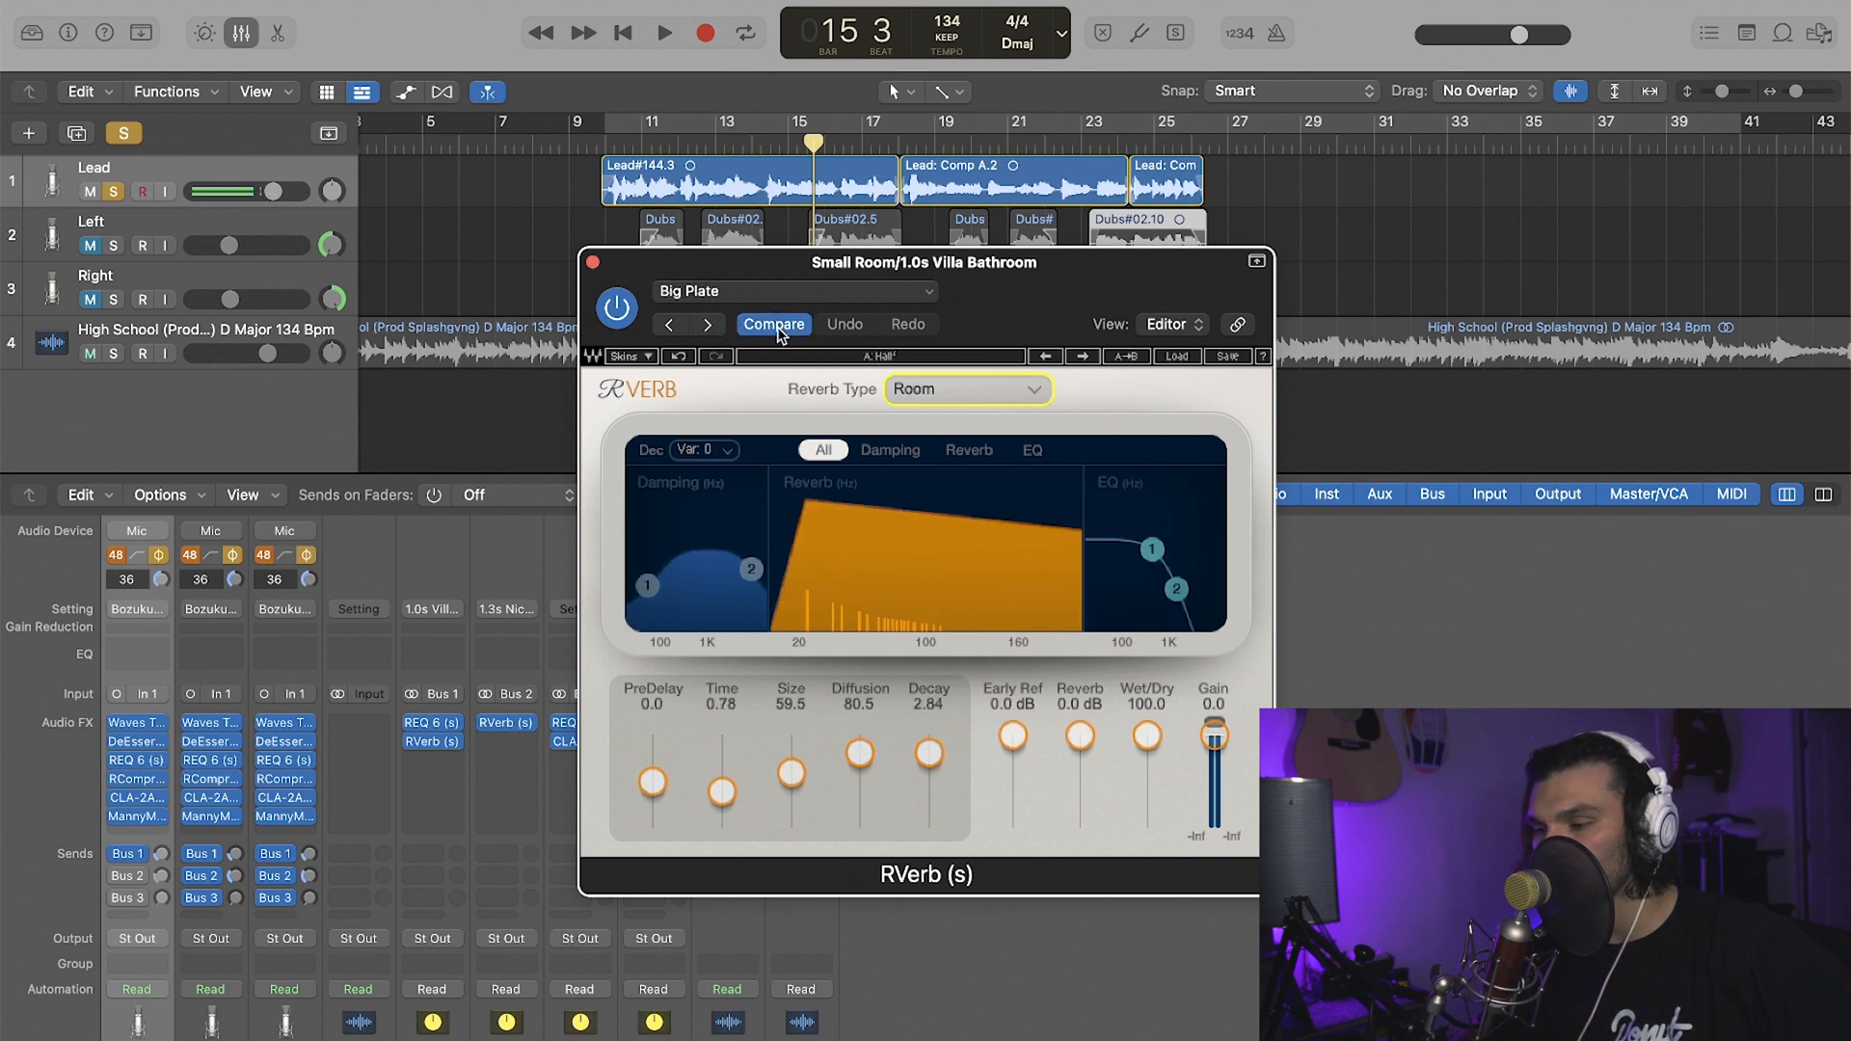
{"action": "left_click", "coordinate": [593, 263]}
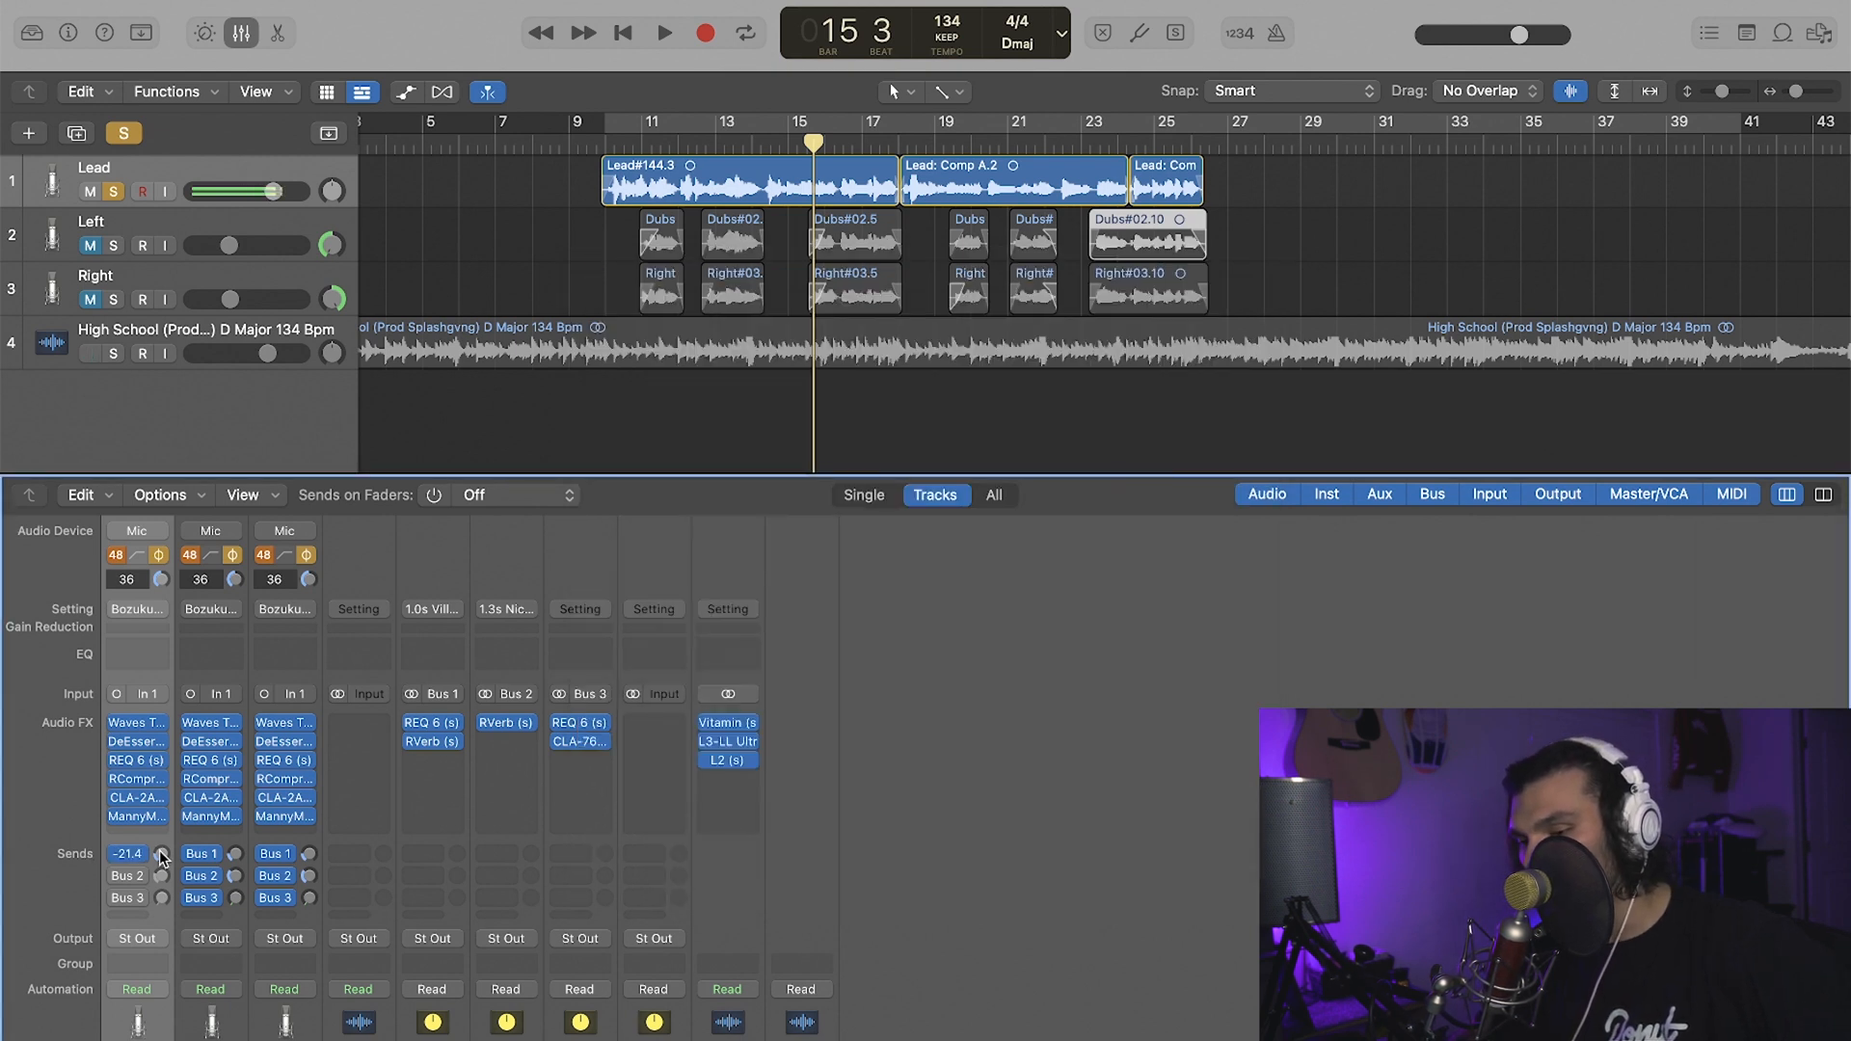
- Play the Lead vocal from bar 10 and compare it with the Bus 1 reverb send off and on
{"action": "left_click", "coordinate": [607, 141]}
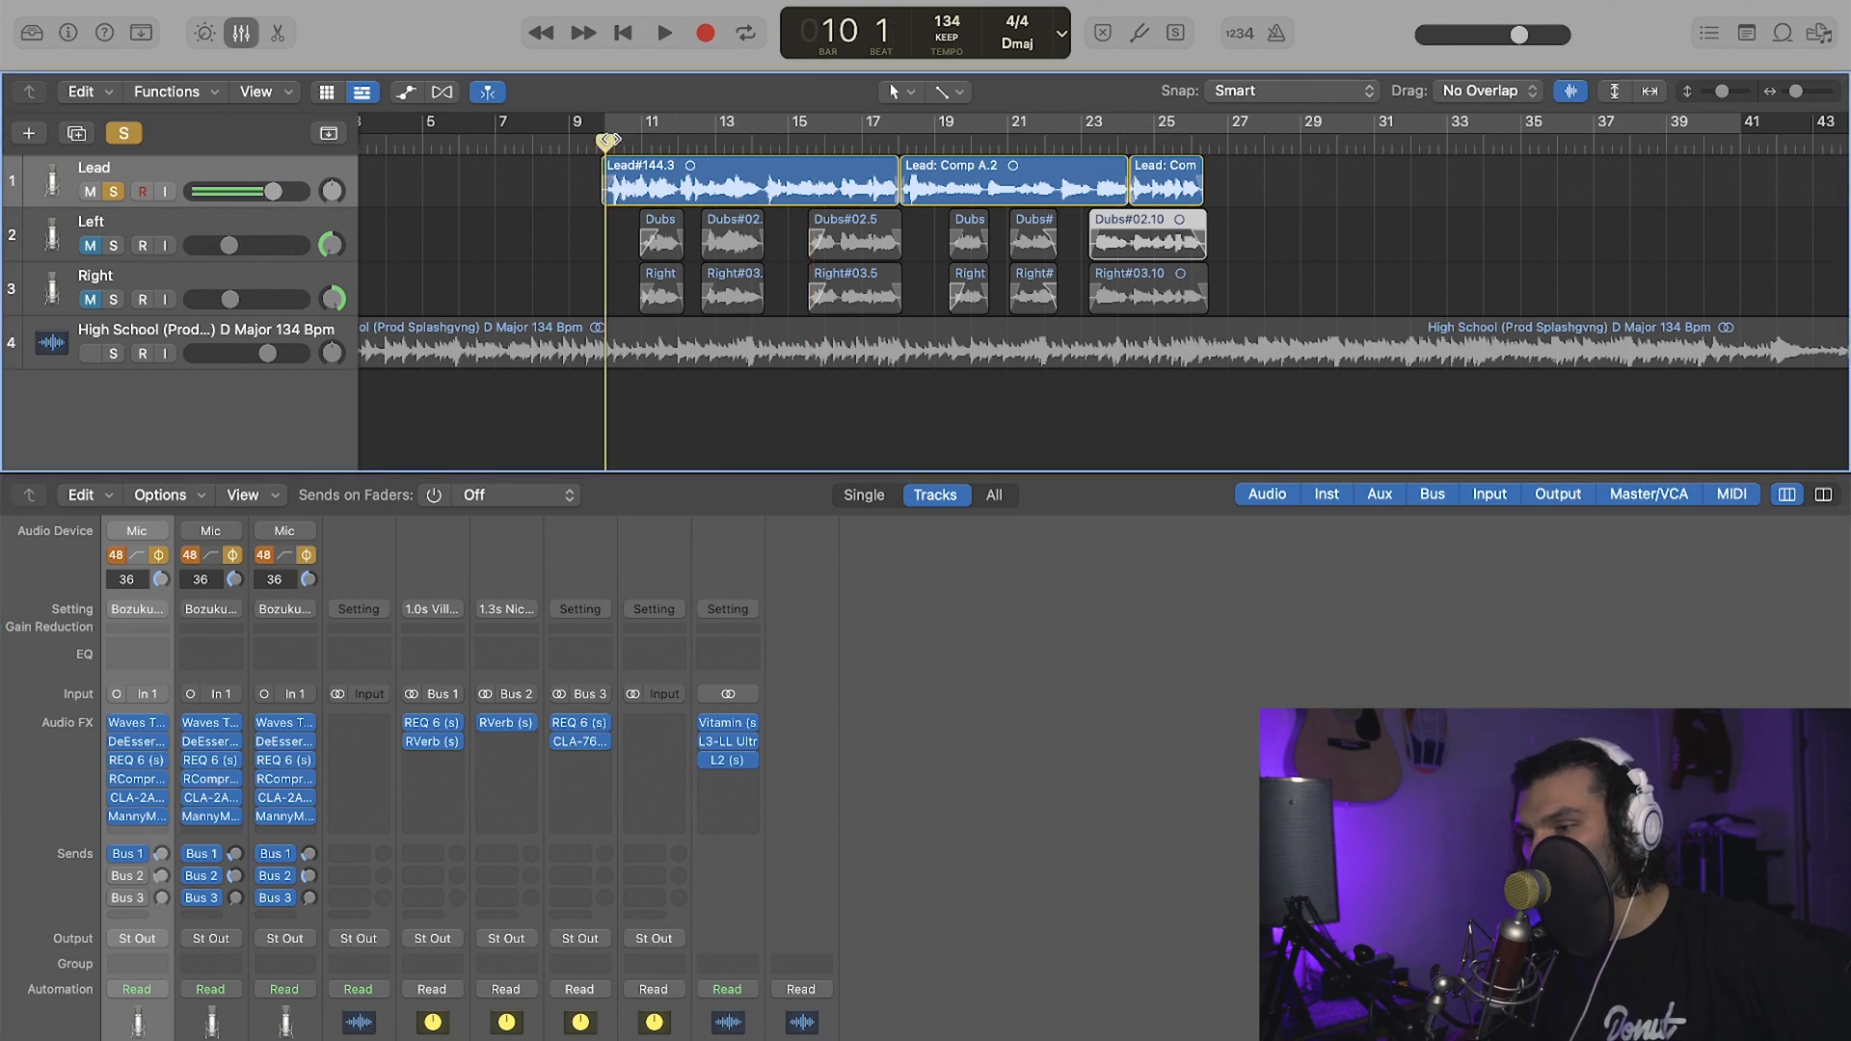
{"action": "key", "text": "space"}
{"action": "left_click", "coordinate": [116, 854]}
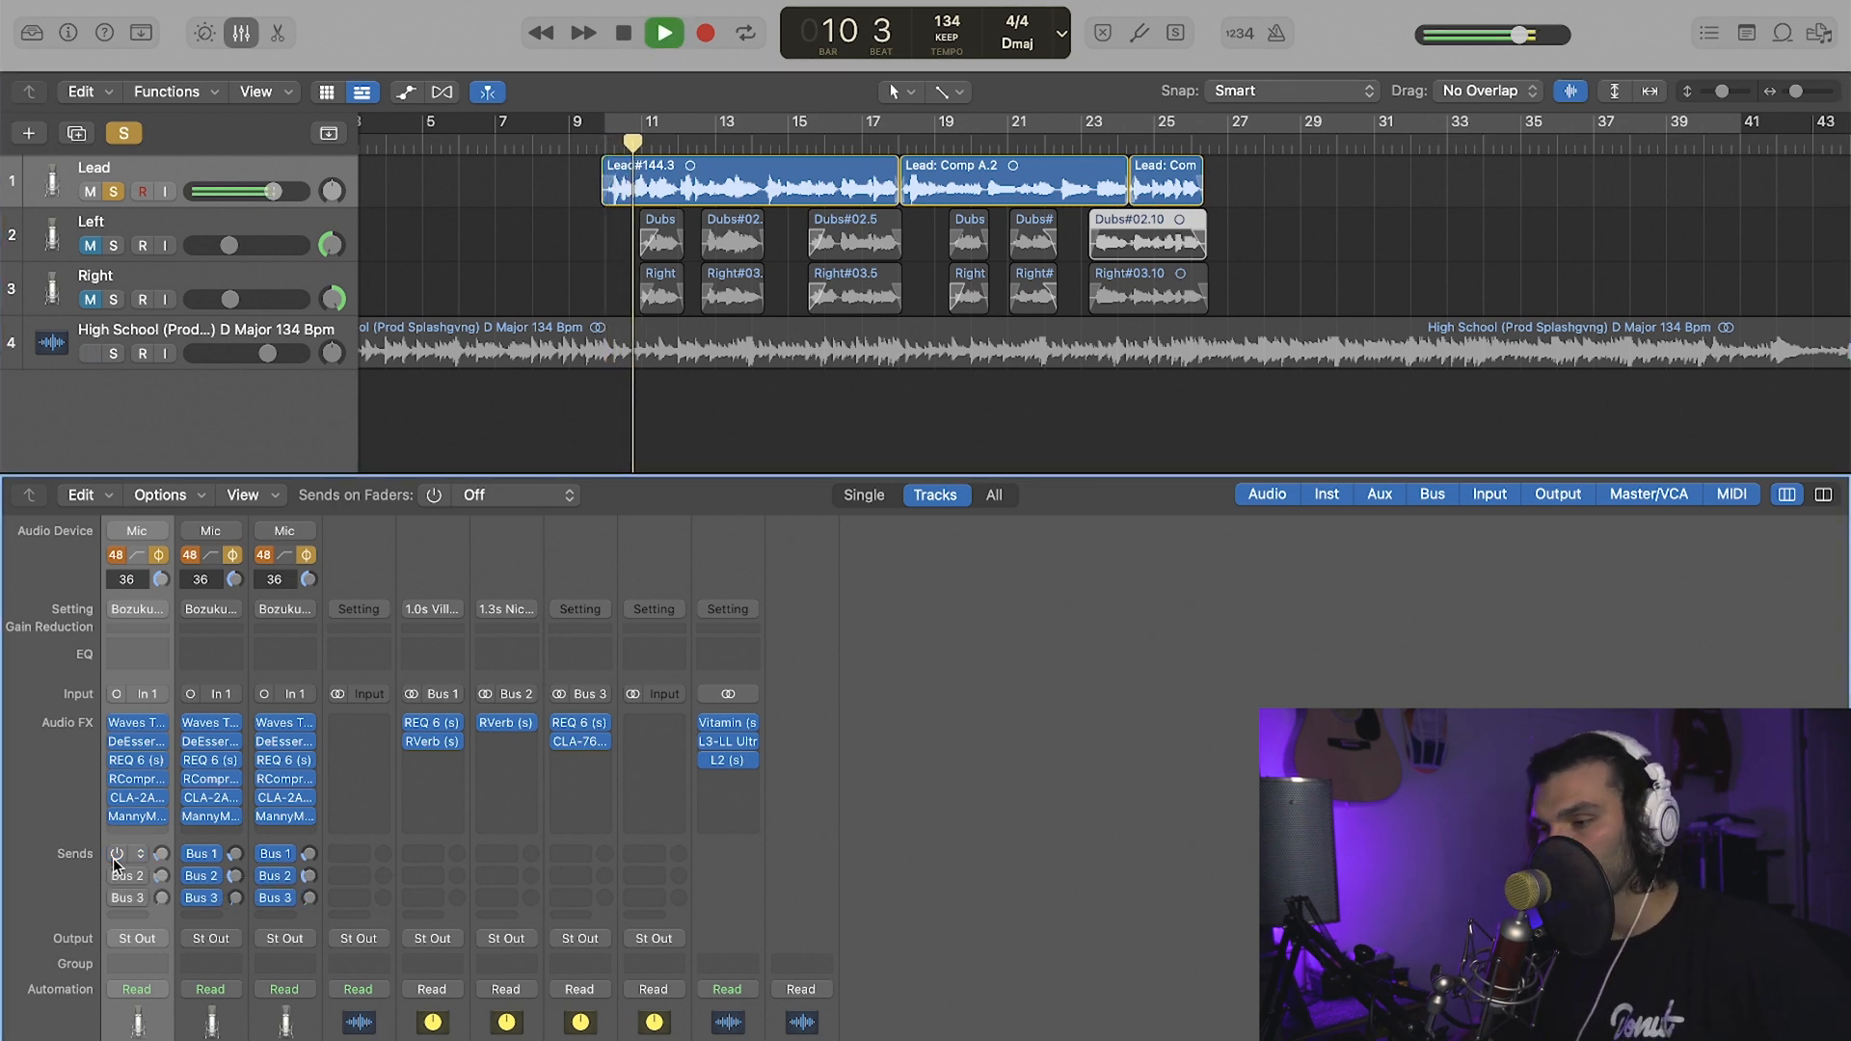
{"action": "key", "text": "space"}
{"action": "left_click", "coordinate": [116, 854]}
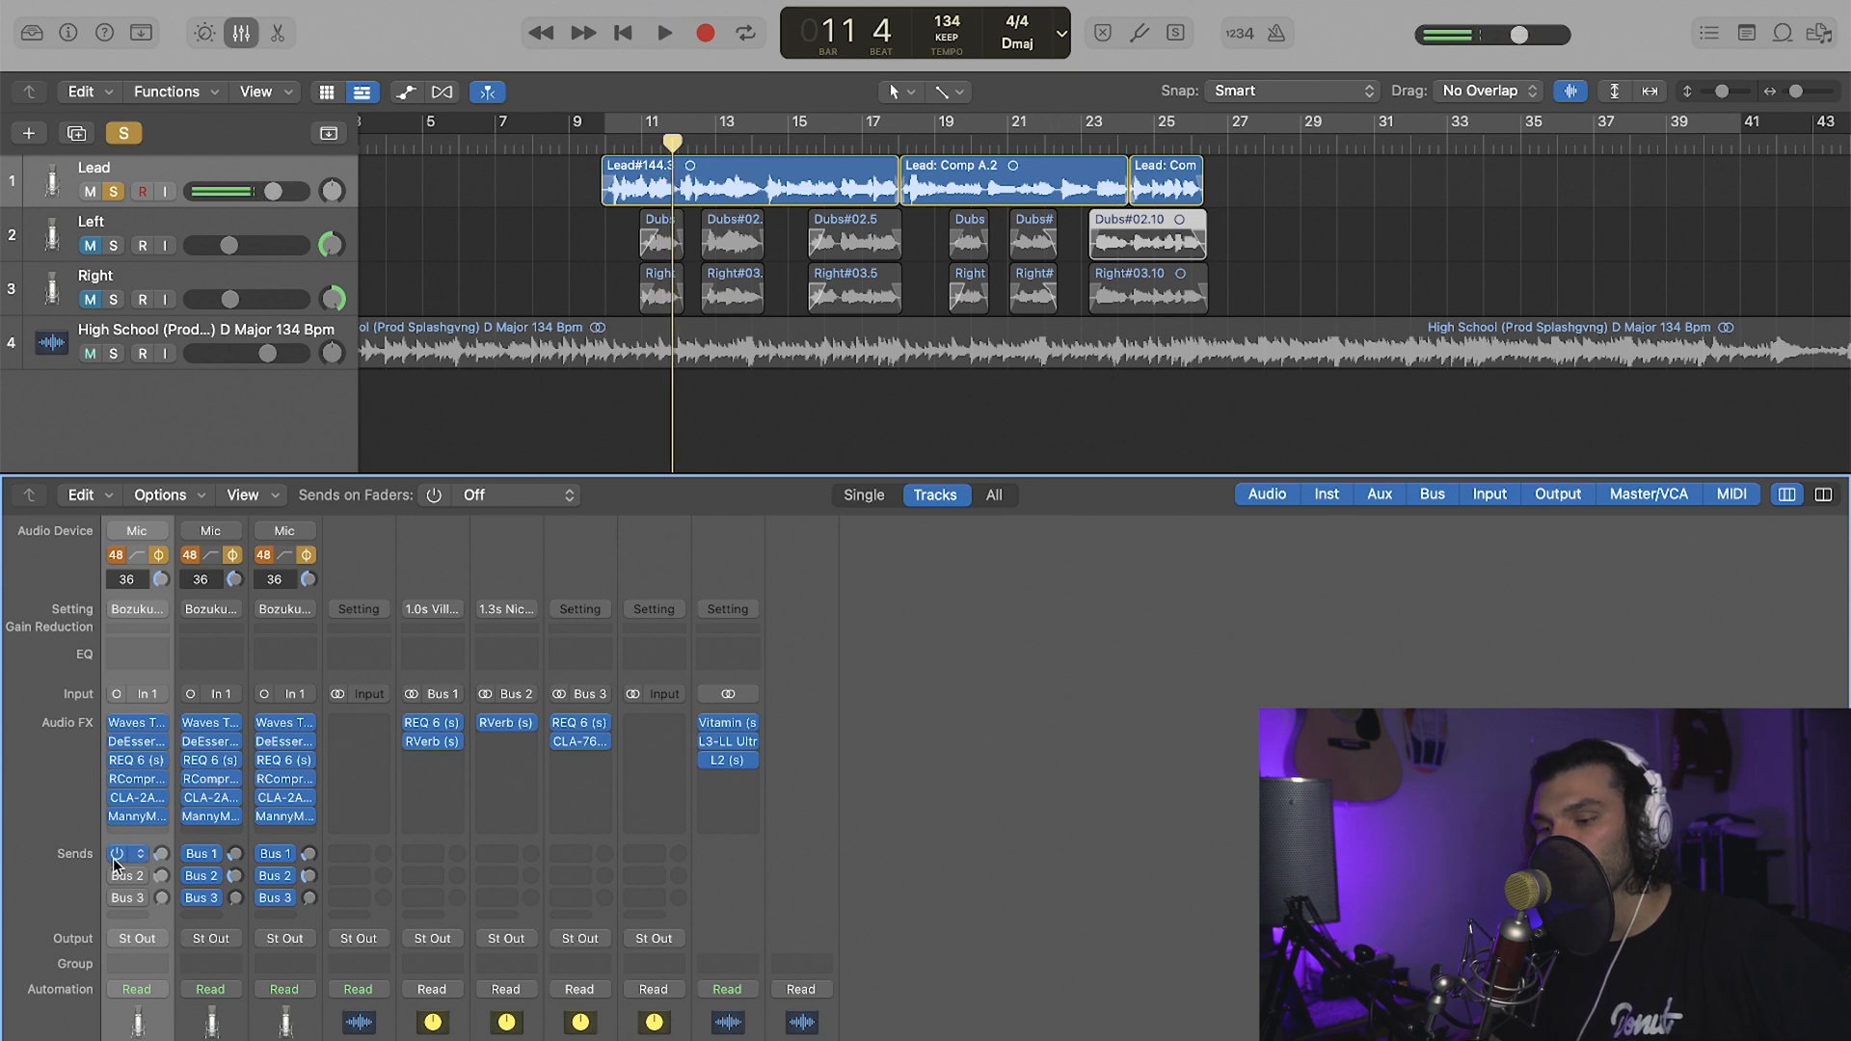
{"action": "key", "text": "space"}
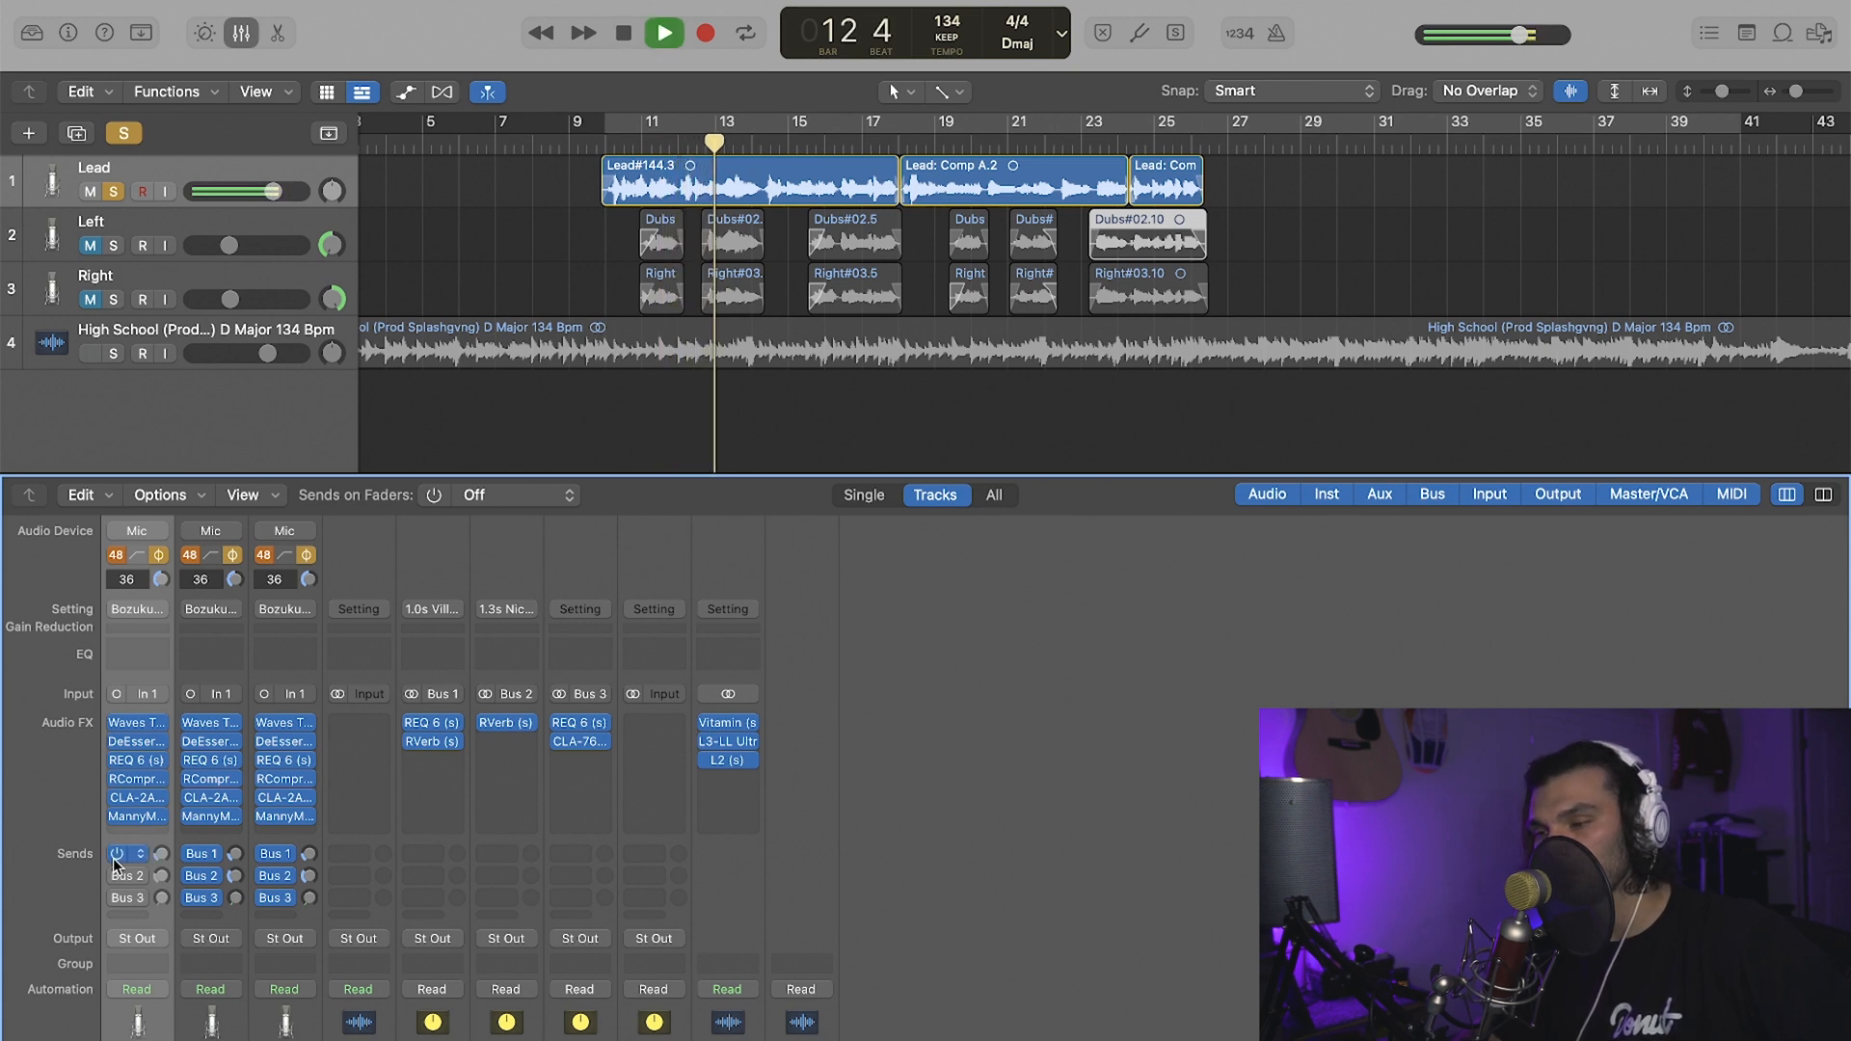
{"action": "key", "text": "space"}
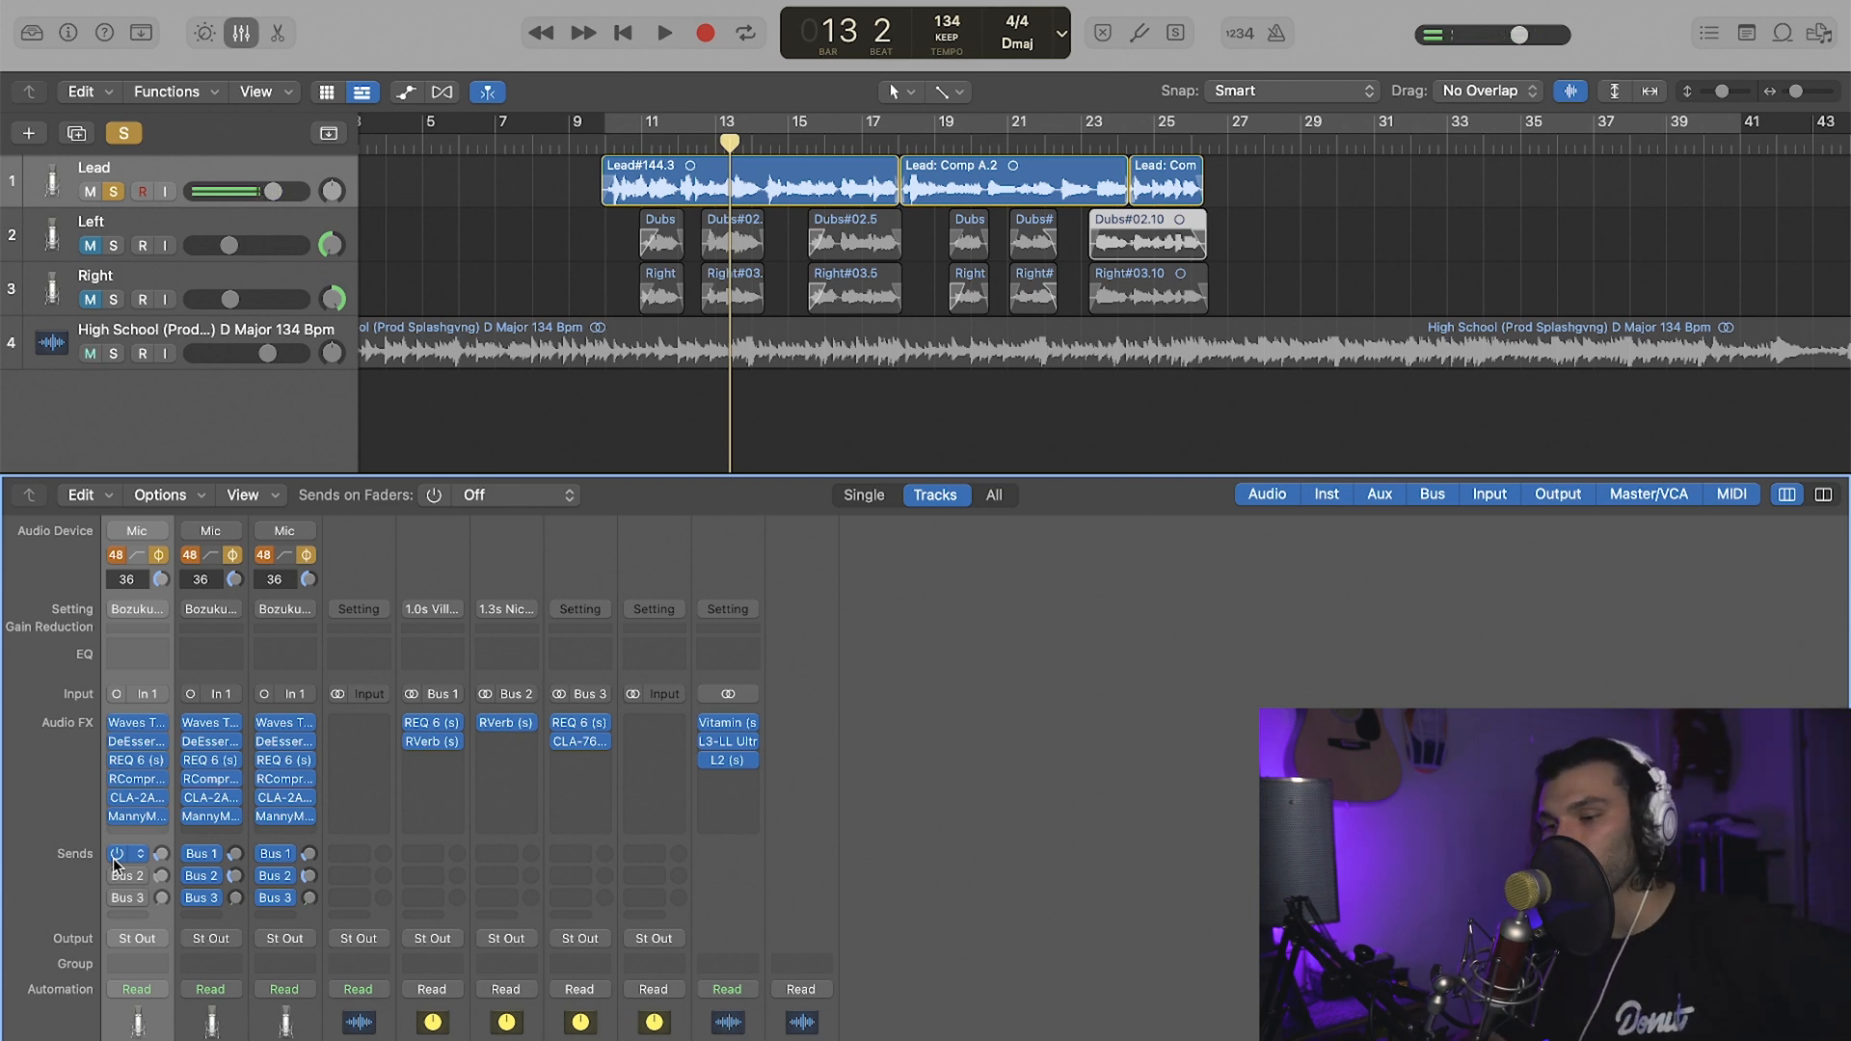
- Audition the Lead vocal while adjusting its Bus 1 send, and set the send level to -20.2
{"action": "left_click_drag", "start_coordinate": [161, 854], "coordinate": [161, 848]}
{"action": "key", "text": "space"}
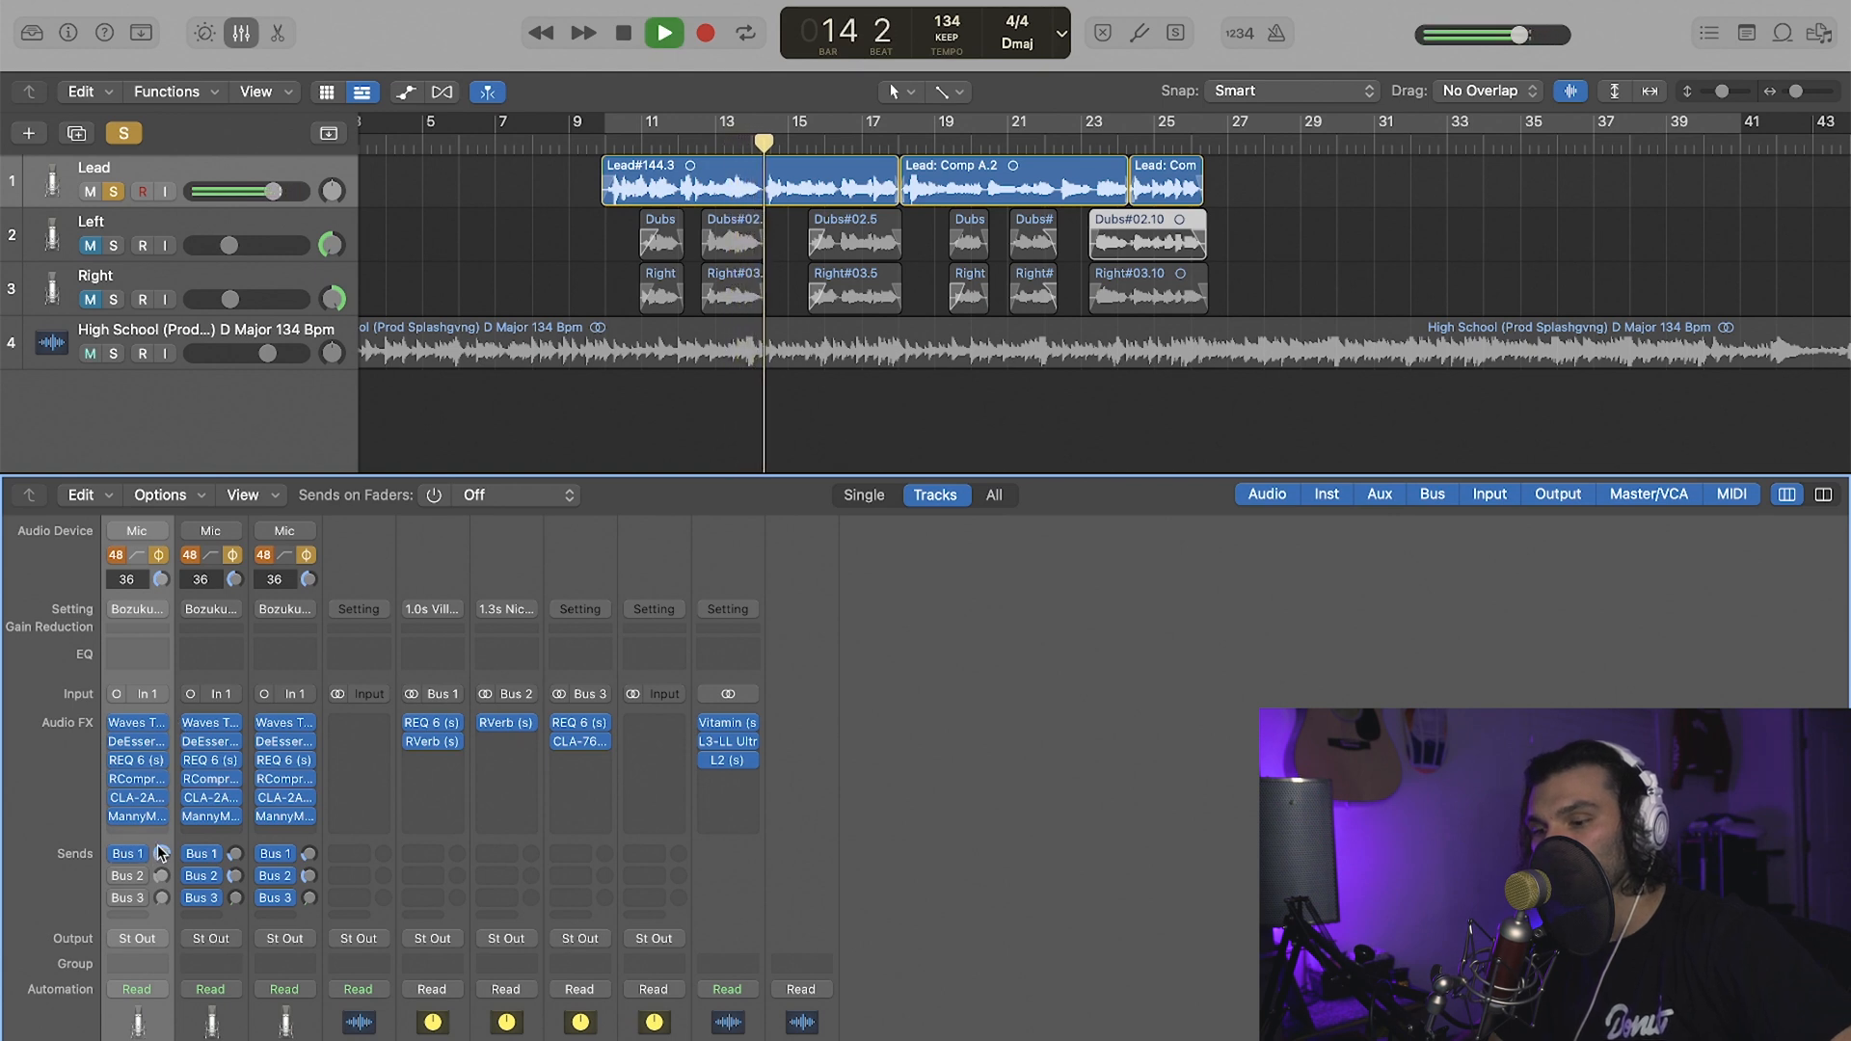
{"action": "key", "text": "space"}
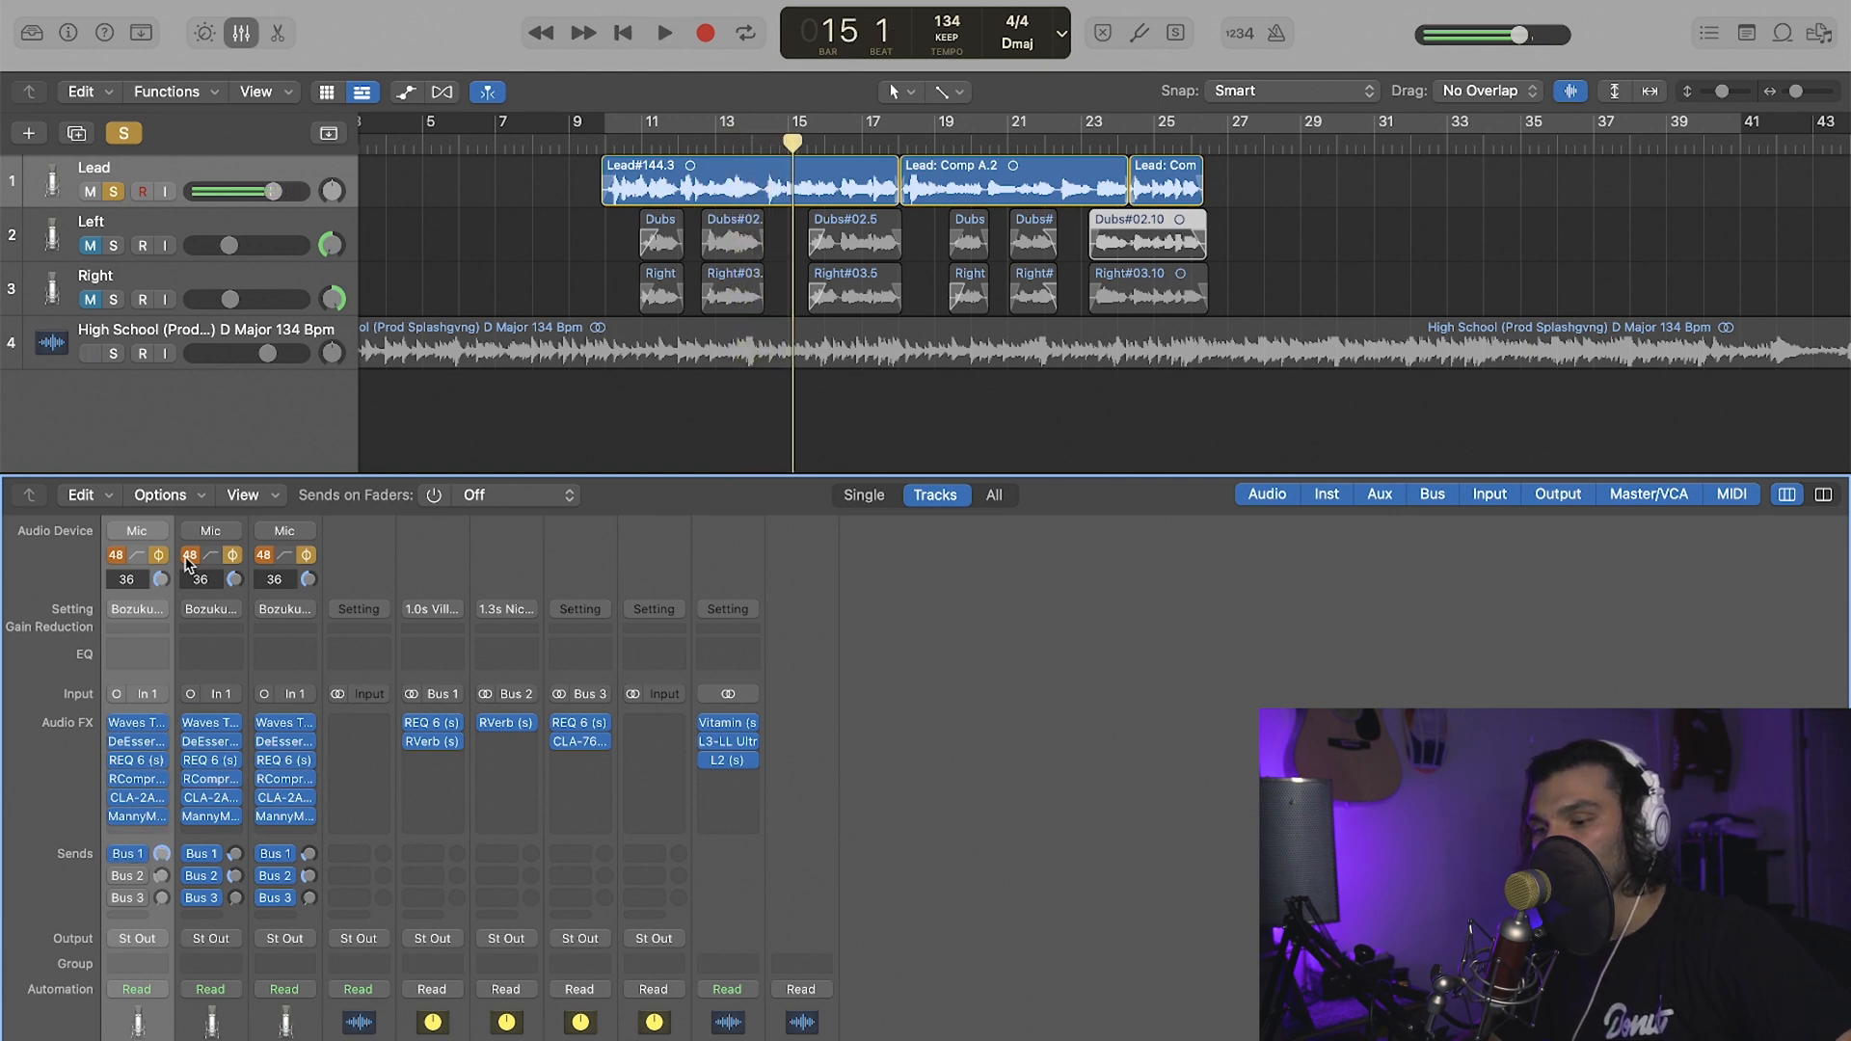
{"action": "left_click_drag", "start_coordinate": [161, 854], "coordinate": [161, 877]}
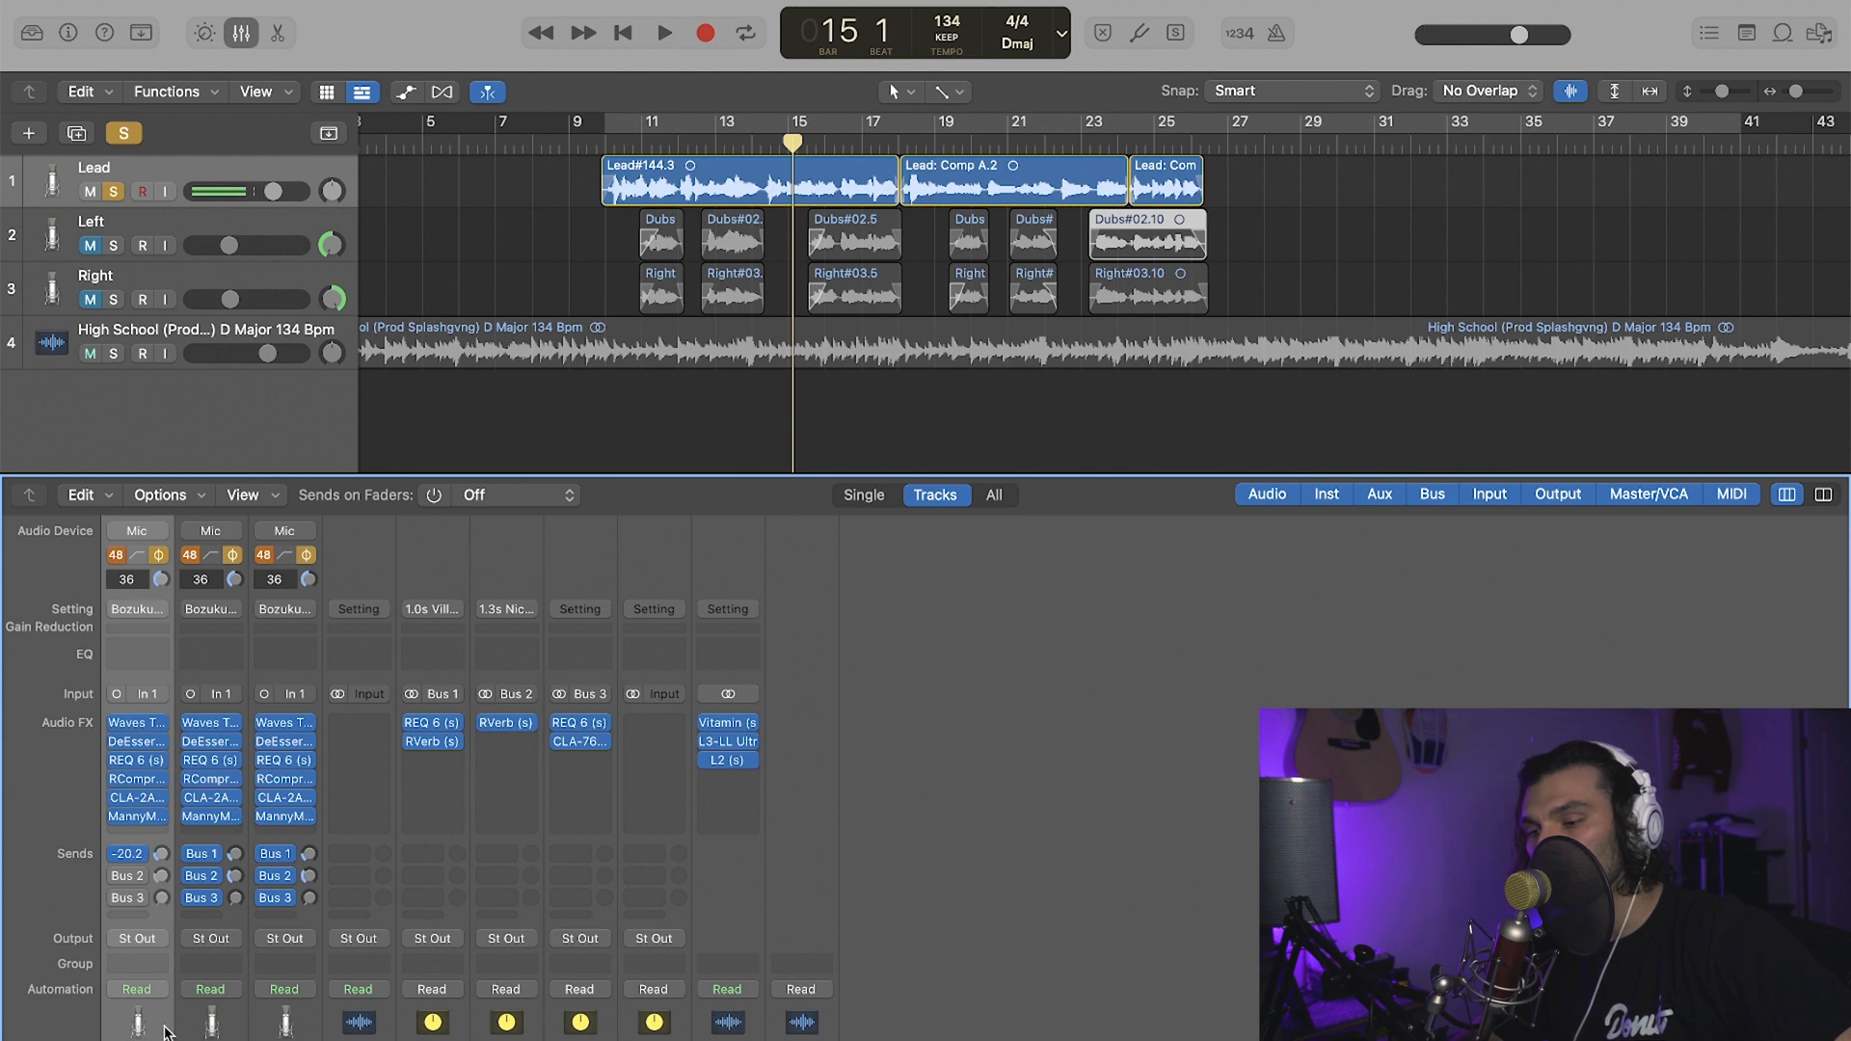
- Move the playhead to bar 11, and review the Small Plate aux's RVerb settings on Bus 2
{"action": "left_click", "coordinate": [641, 144]}
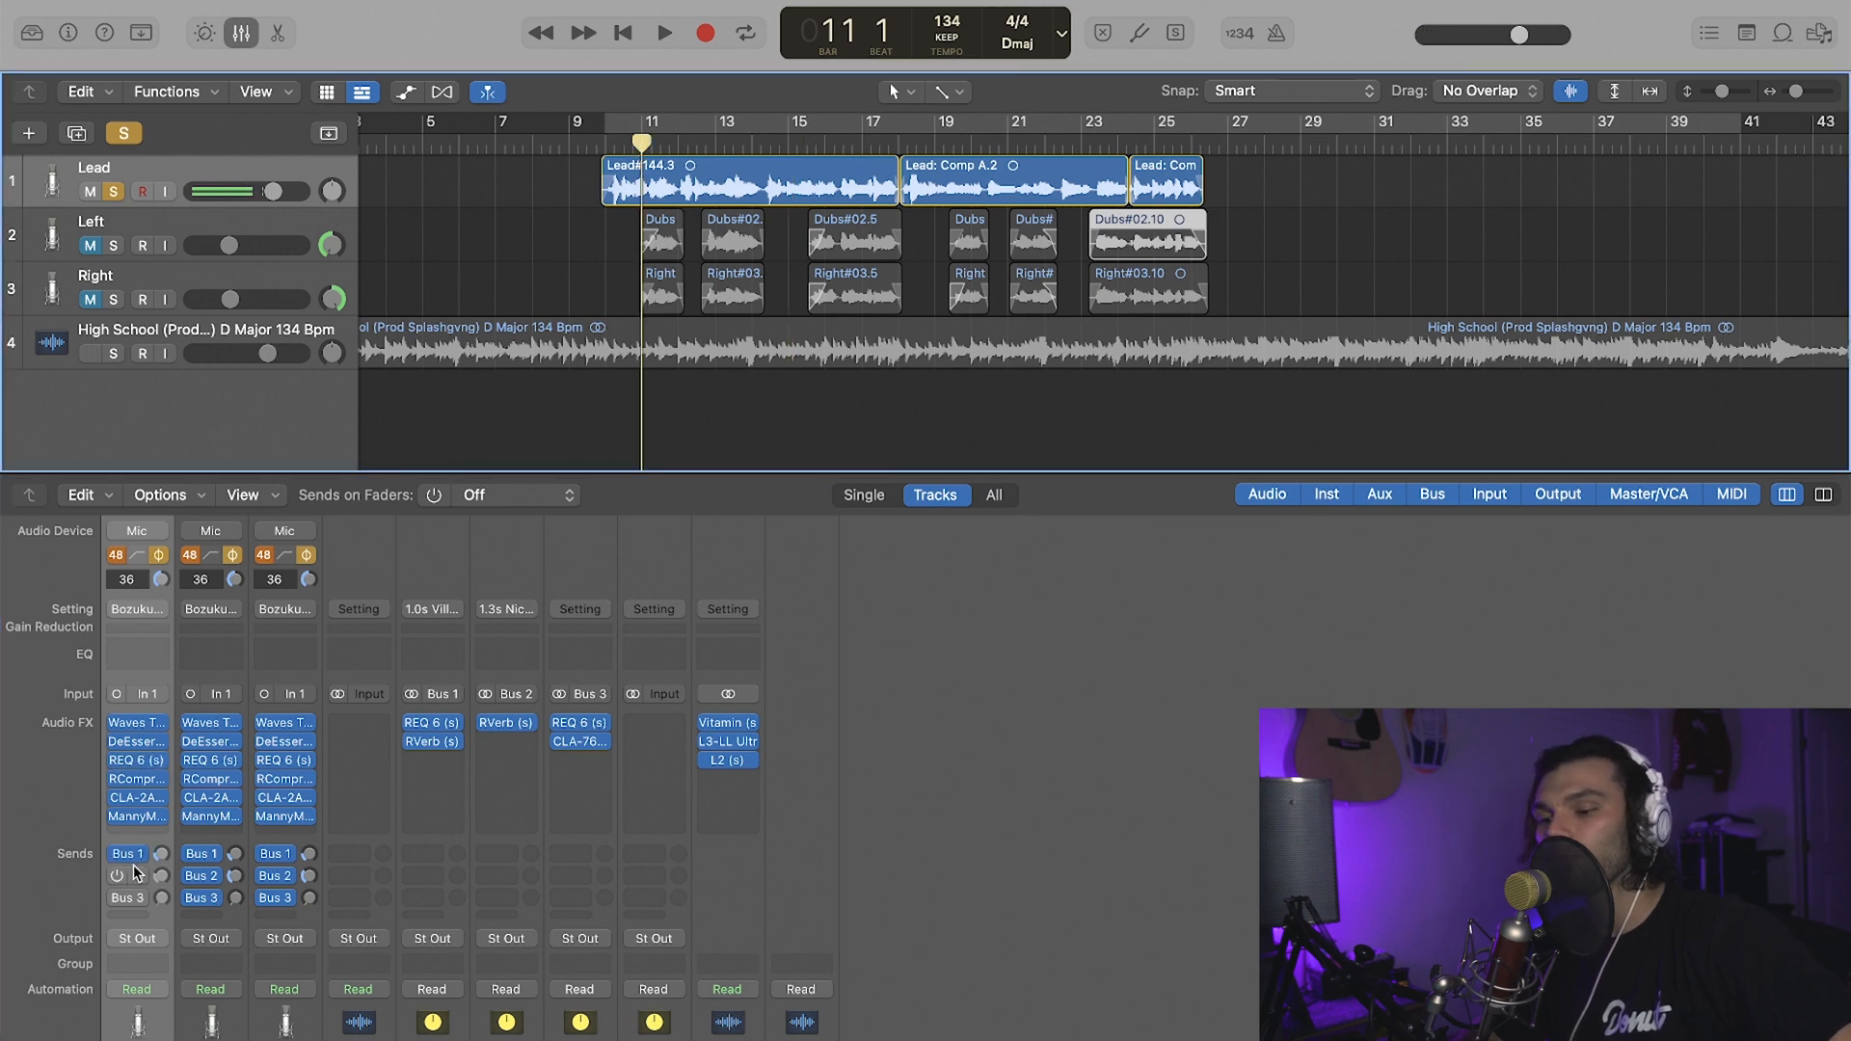
{"action": "left_click", "coordinate": [509, 722]}
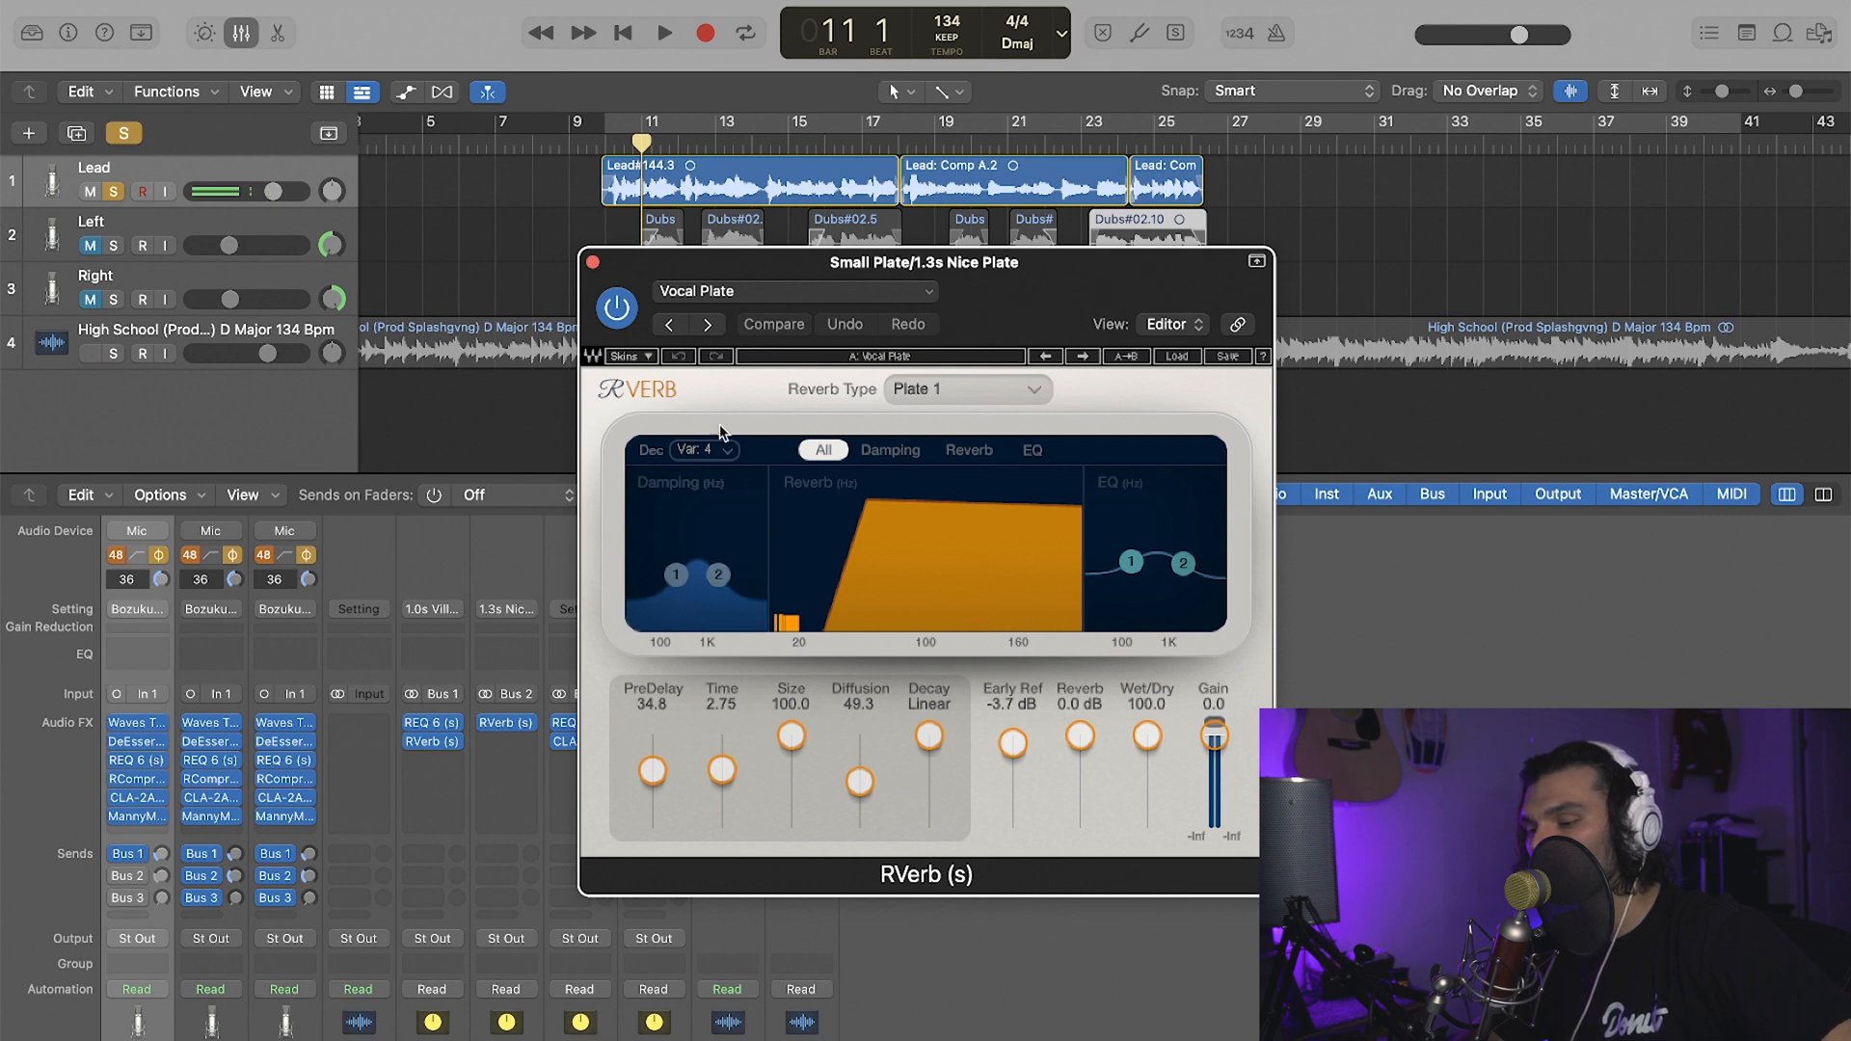
{"action": "left_click", "coordinate": [594, 264]}
- Play the Lead vocal from bar 10 without the Bus 2 plate reverb, and activate the send to compare
{"action": "key", "text": "comma"}
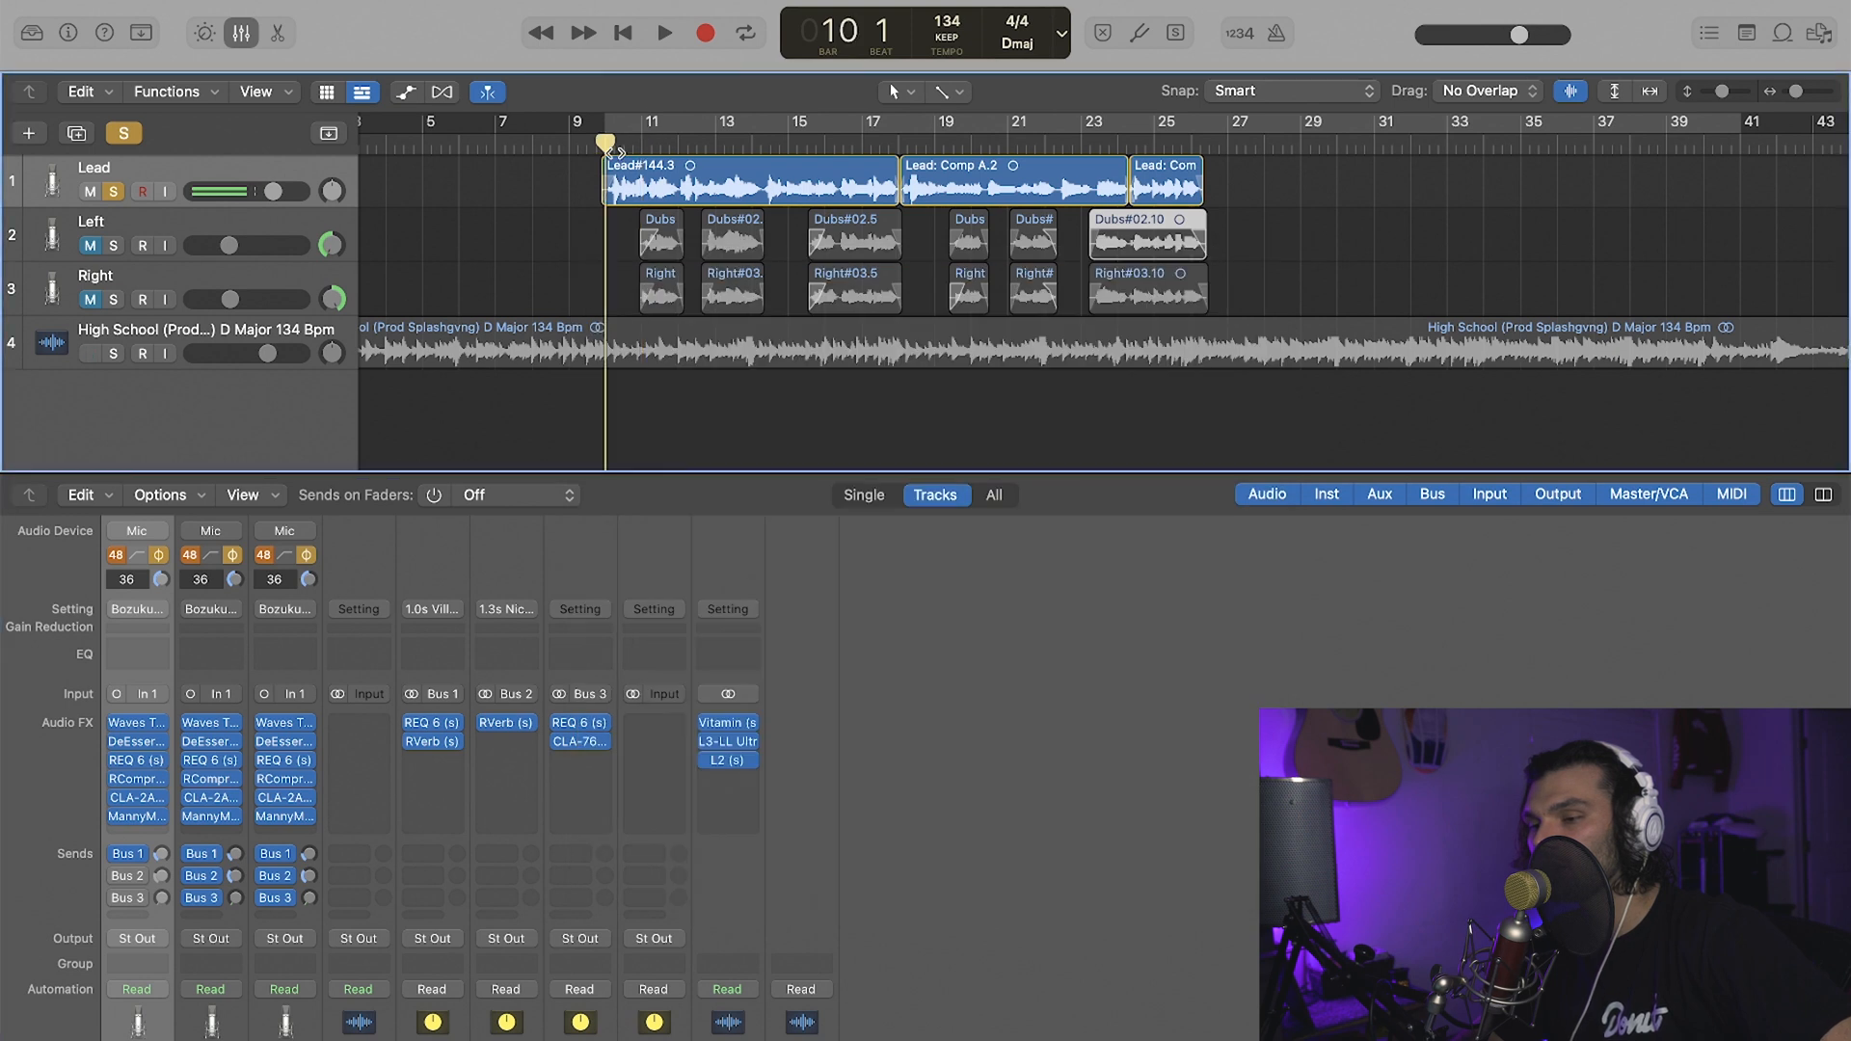
{"action": "key", "text": "space"}
{"action": "key", "text": "space"}
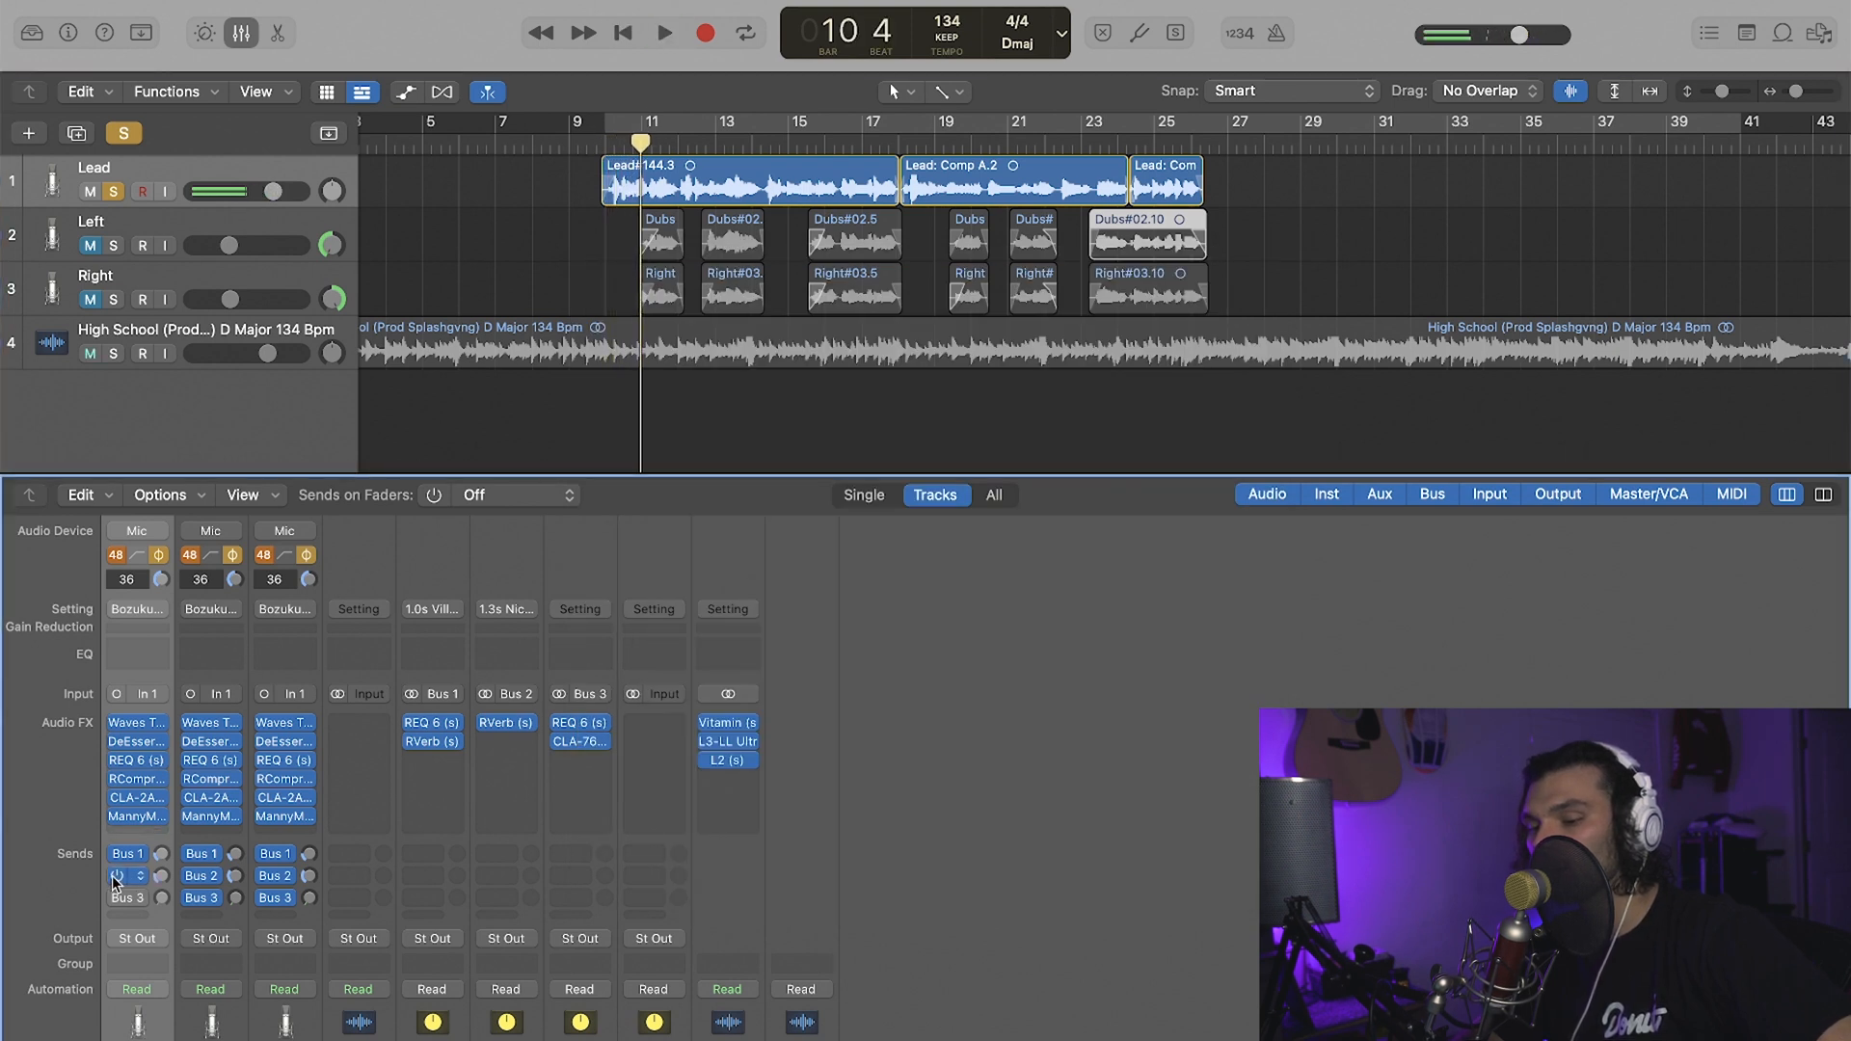
{"action": "key", "text": "space"}
{"action": "key", "text": "space"}
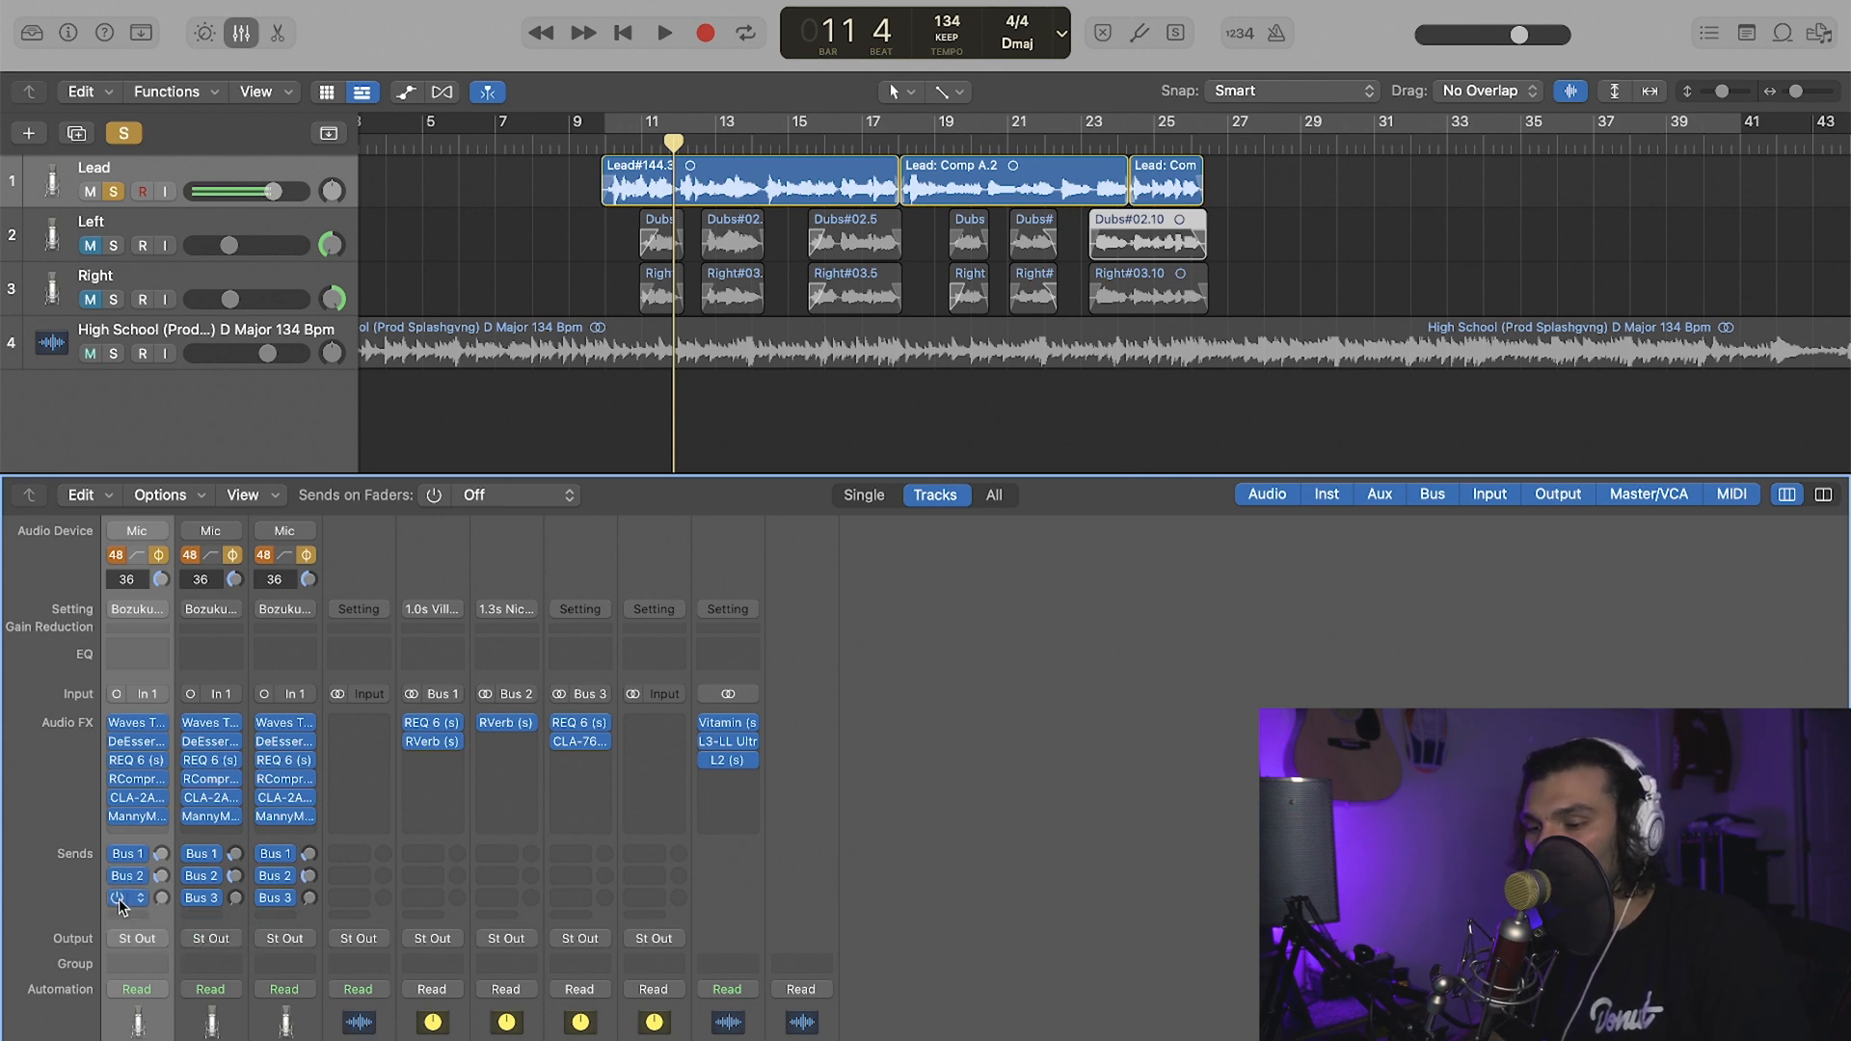
- Activate the Lead track's Bus 3 send, and open the REQ 6 on Aux 3 with its full curve in view
{"action": "mouse_move", "coordinate": [164, 903]}
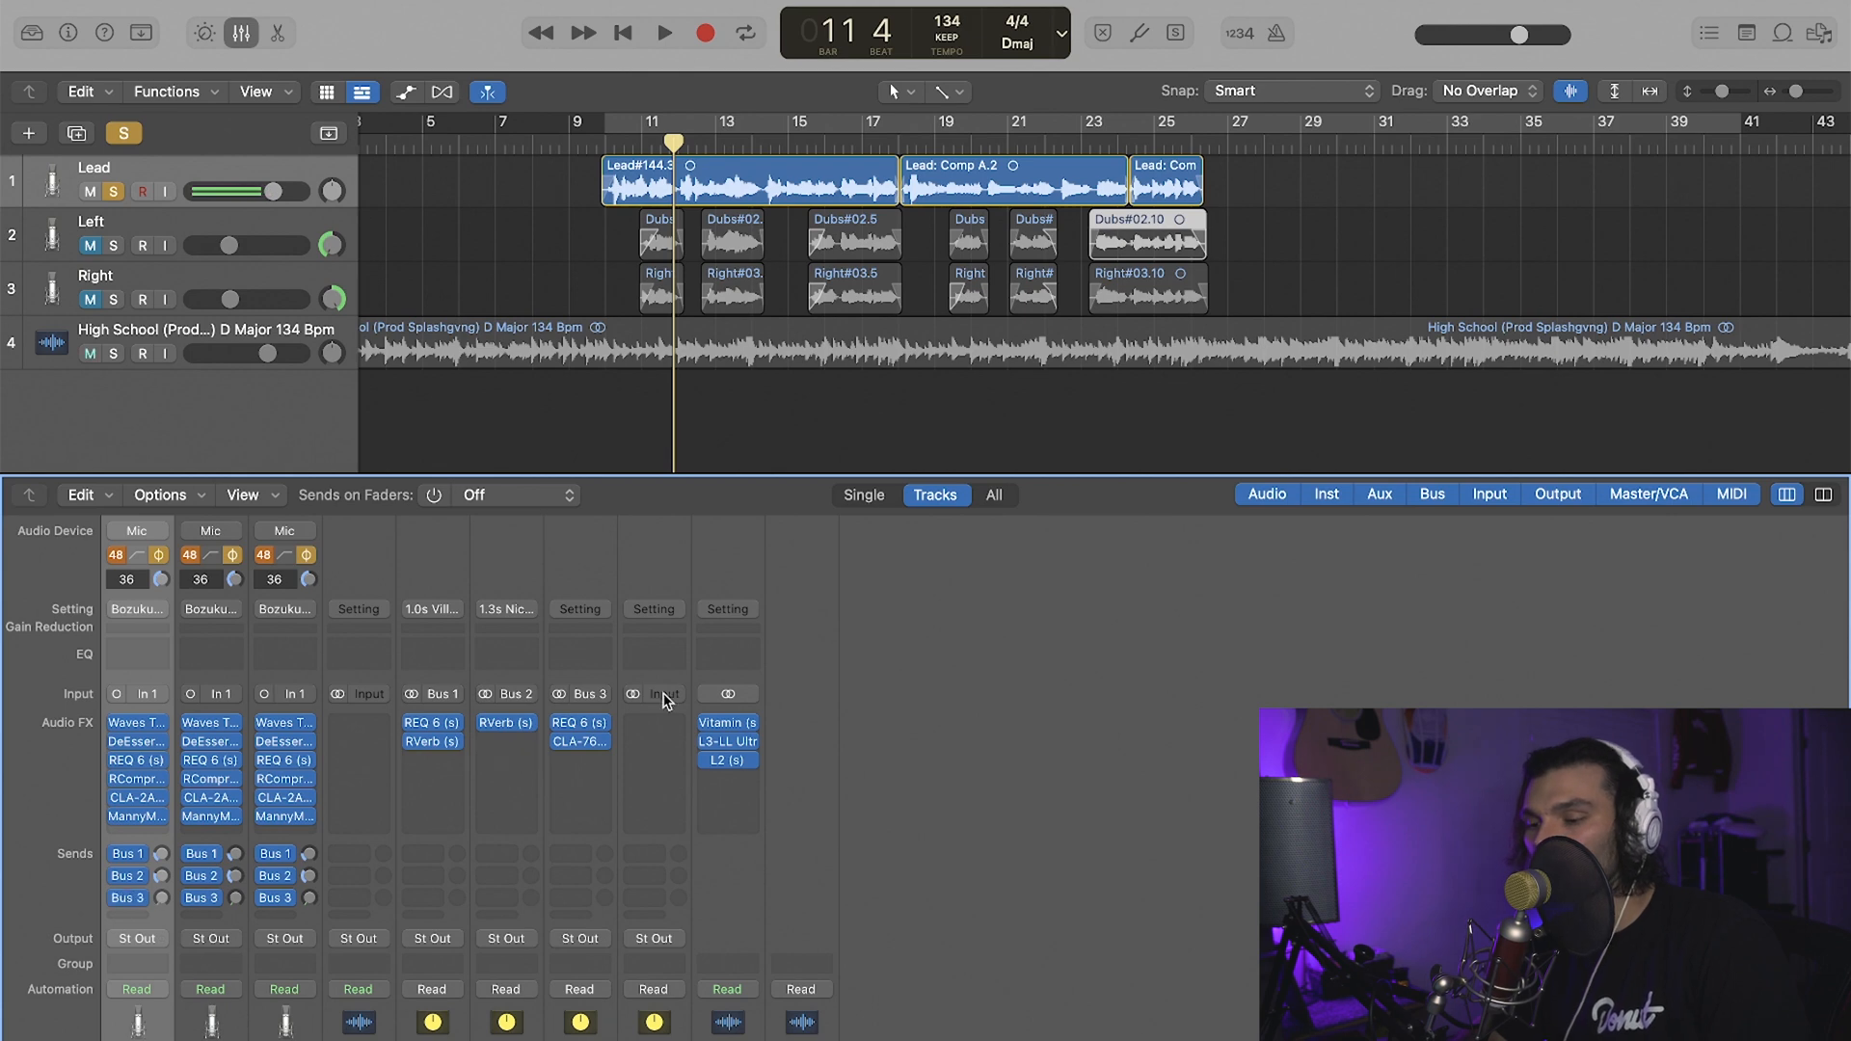
{"action": "left_click", "coordinate": [578, 722]}
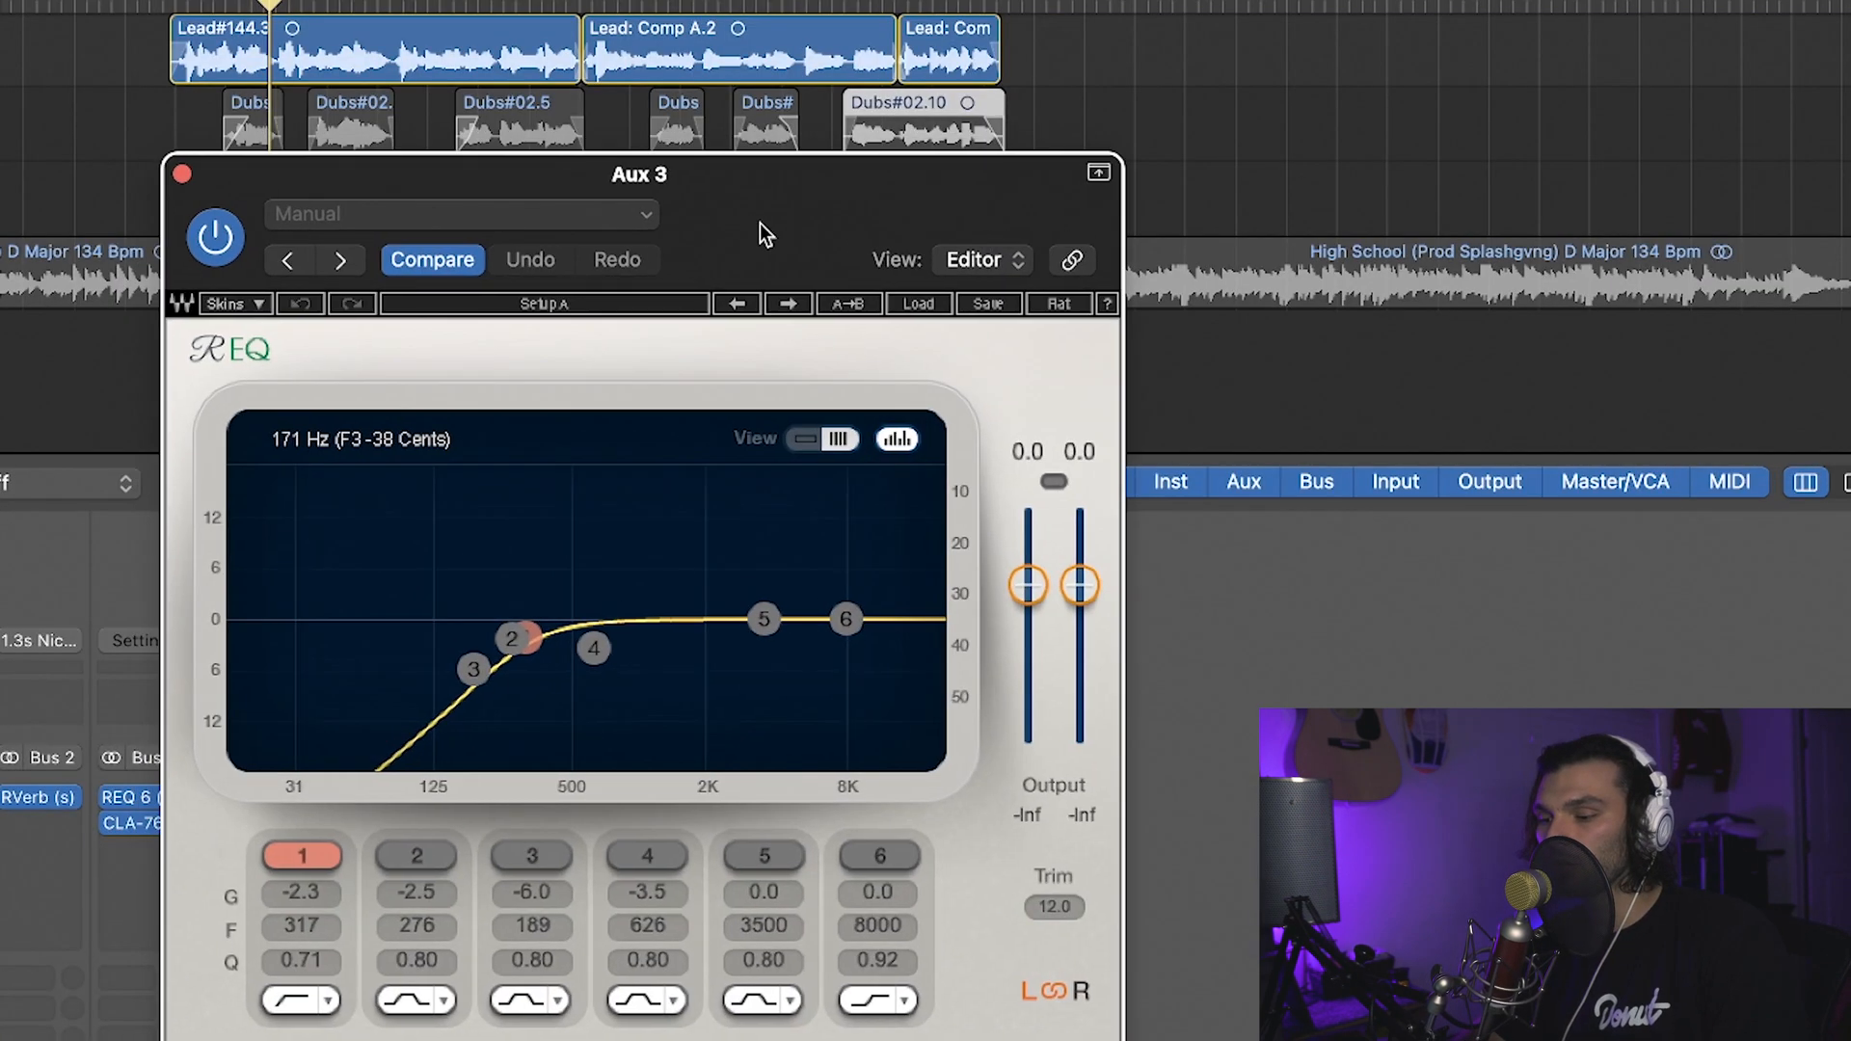
{"action": "left_click_drag", "start_coordinate": [762, 232], "coordinate": [1043, 114]}
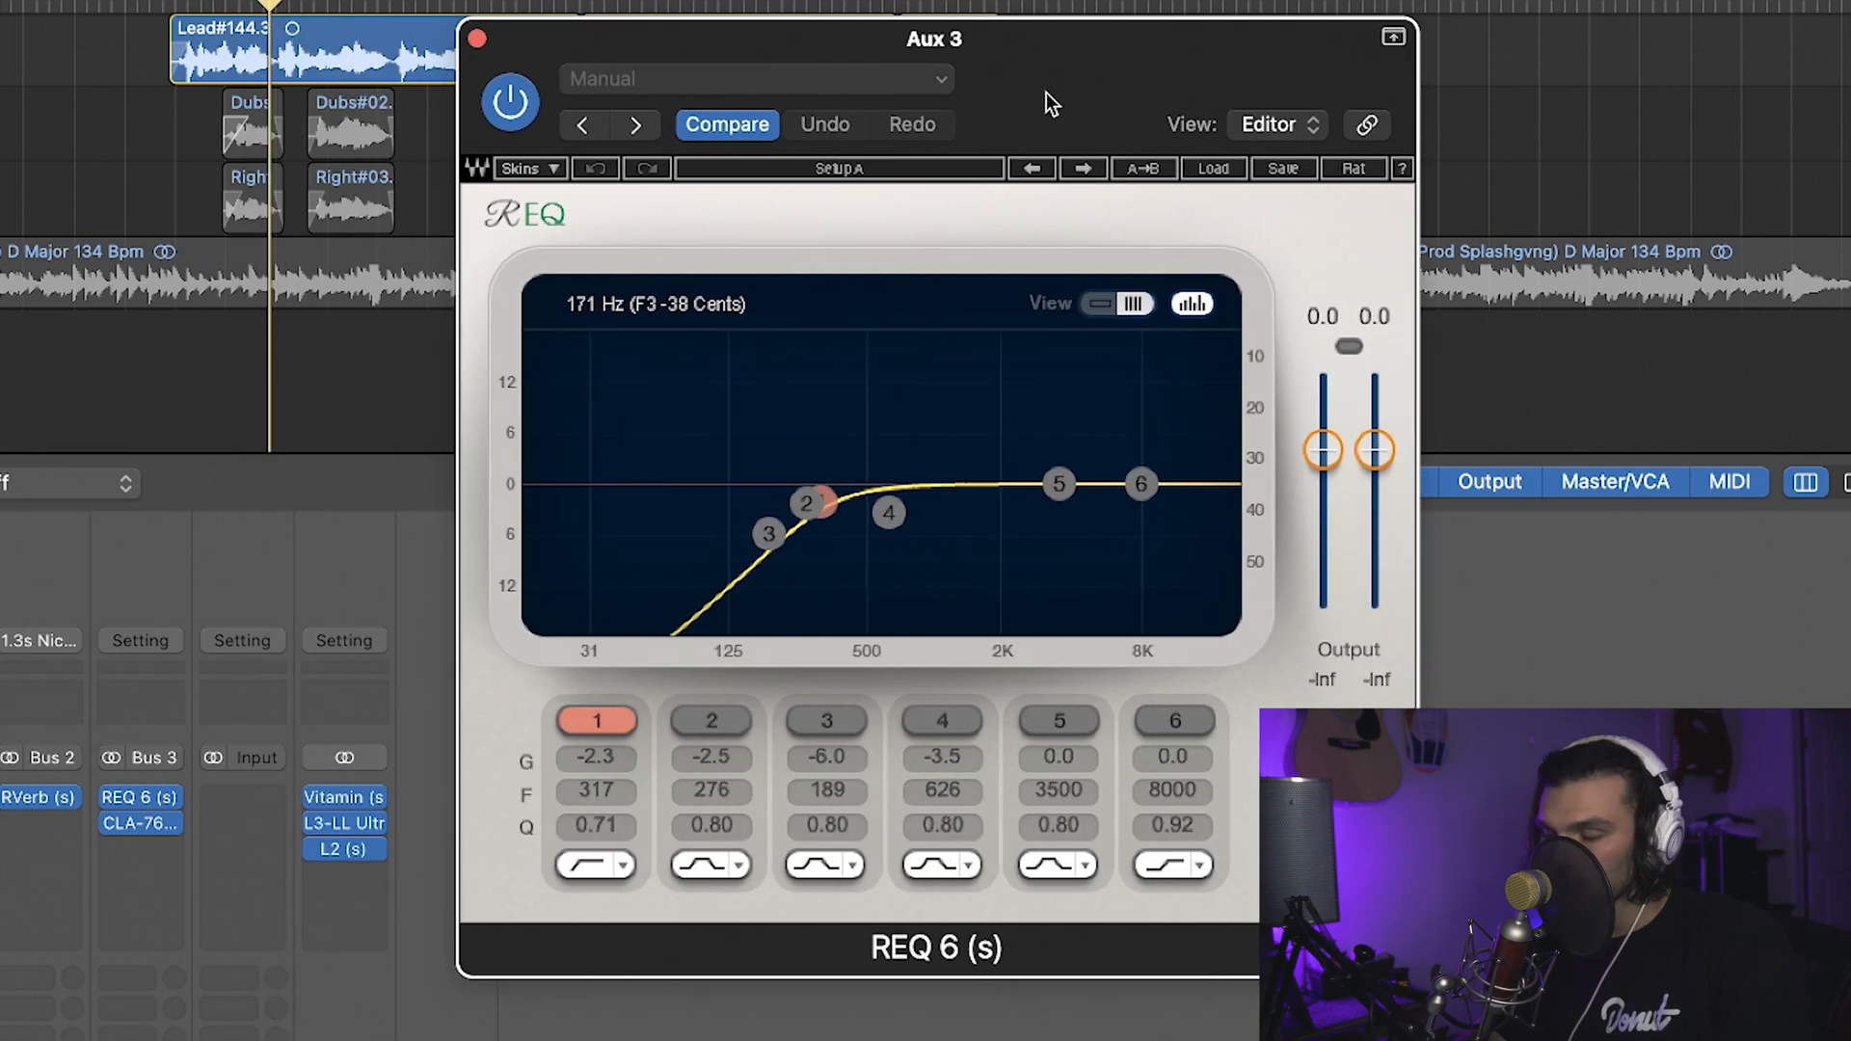
- Toggle band 1 of Aux 3's REQ 6, try a bell filter on it, revert with Compare, and close the plugin
{"action": "left_click", "coordinate": [600, 721]}
{"action": "left_click", "coordinate": [600, 721]}
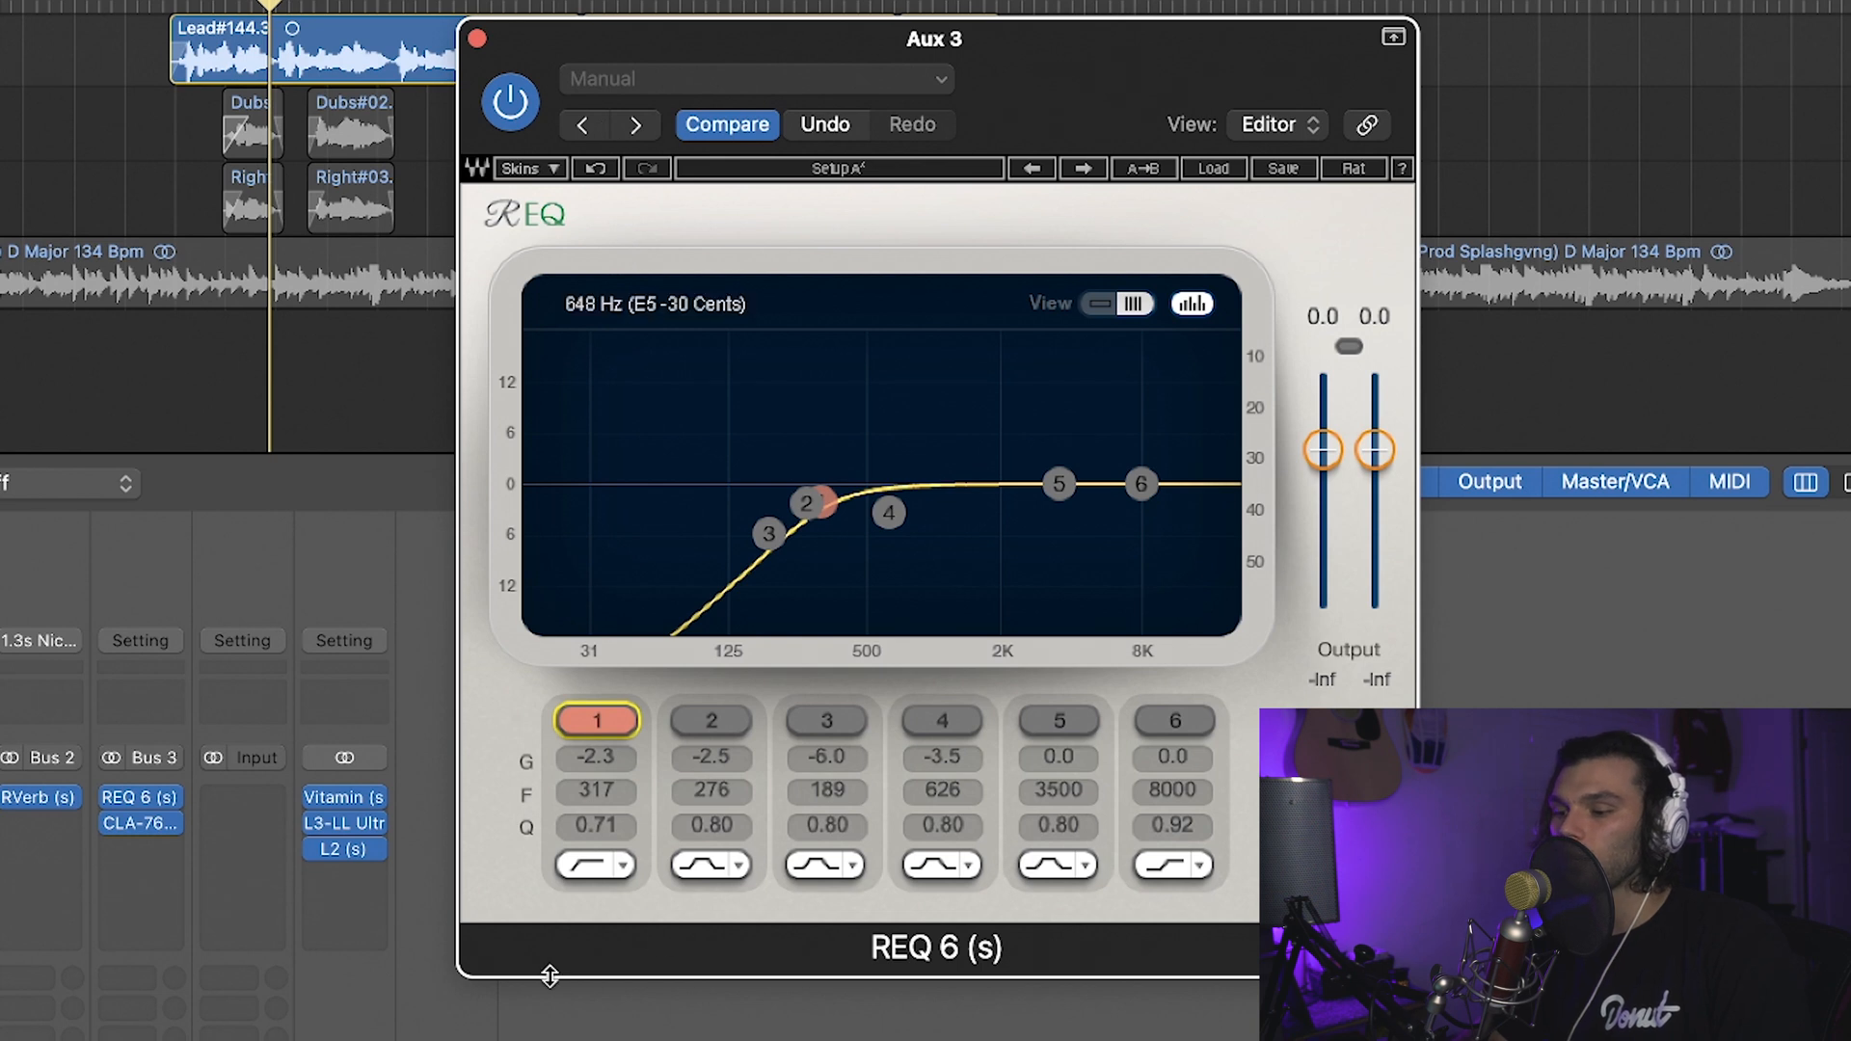
{"action": "left_click", "coordinate": [613, 867]}
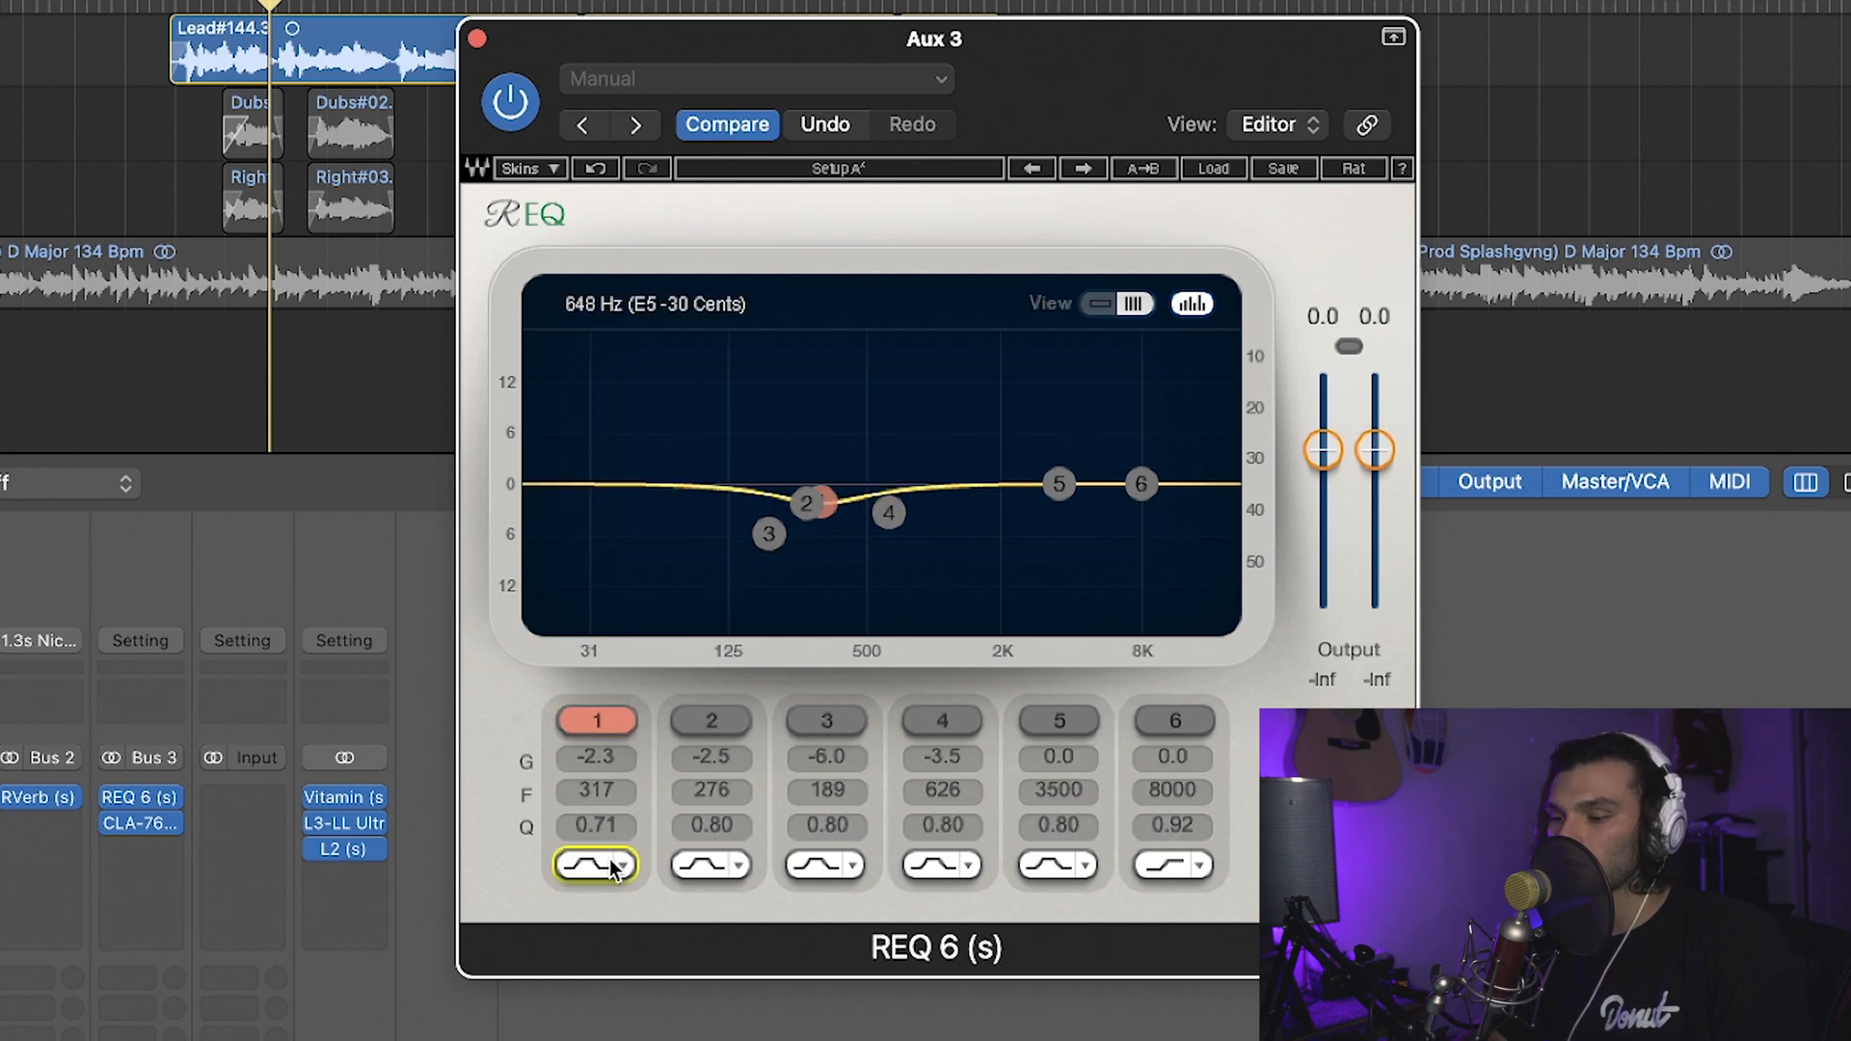
{"action": "left_click", "coordinate": [732, 125]}
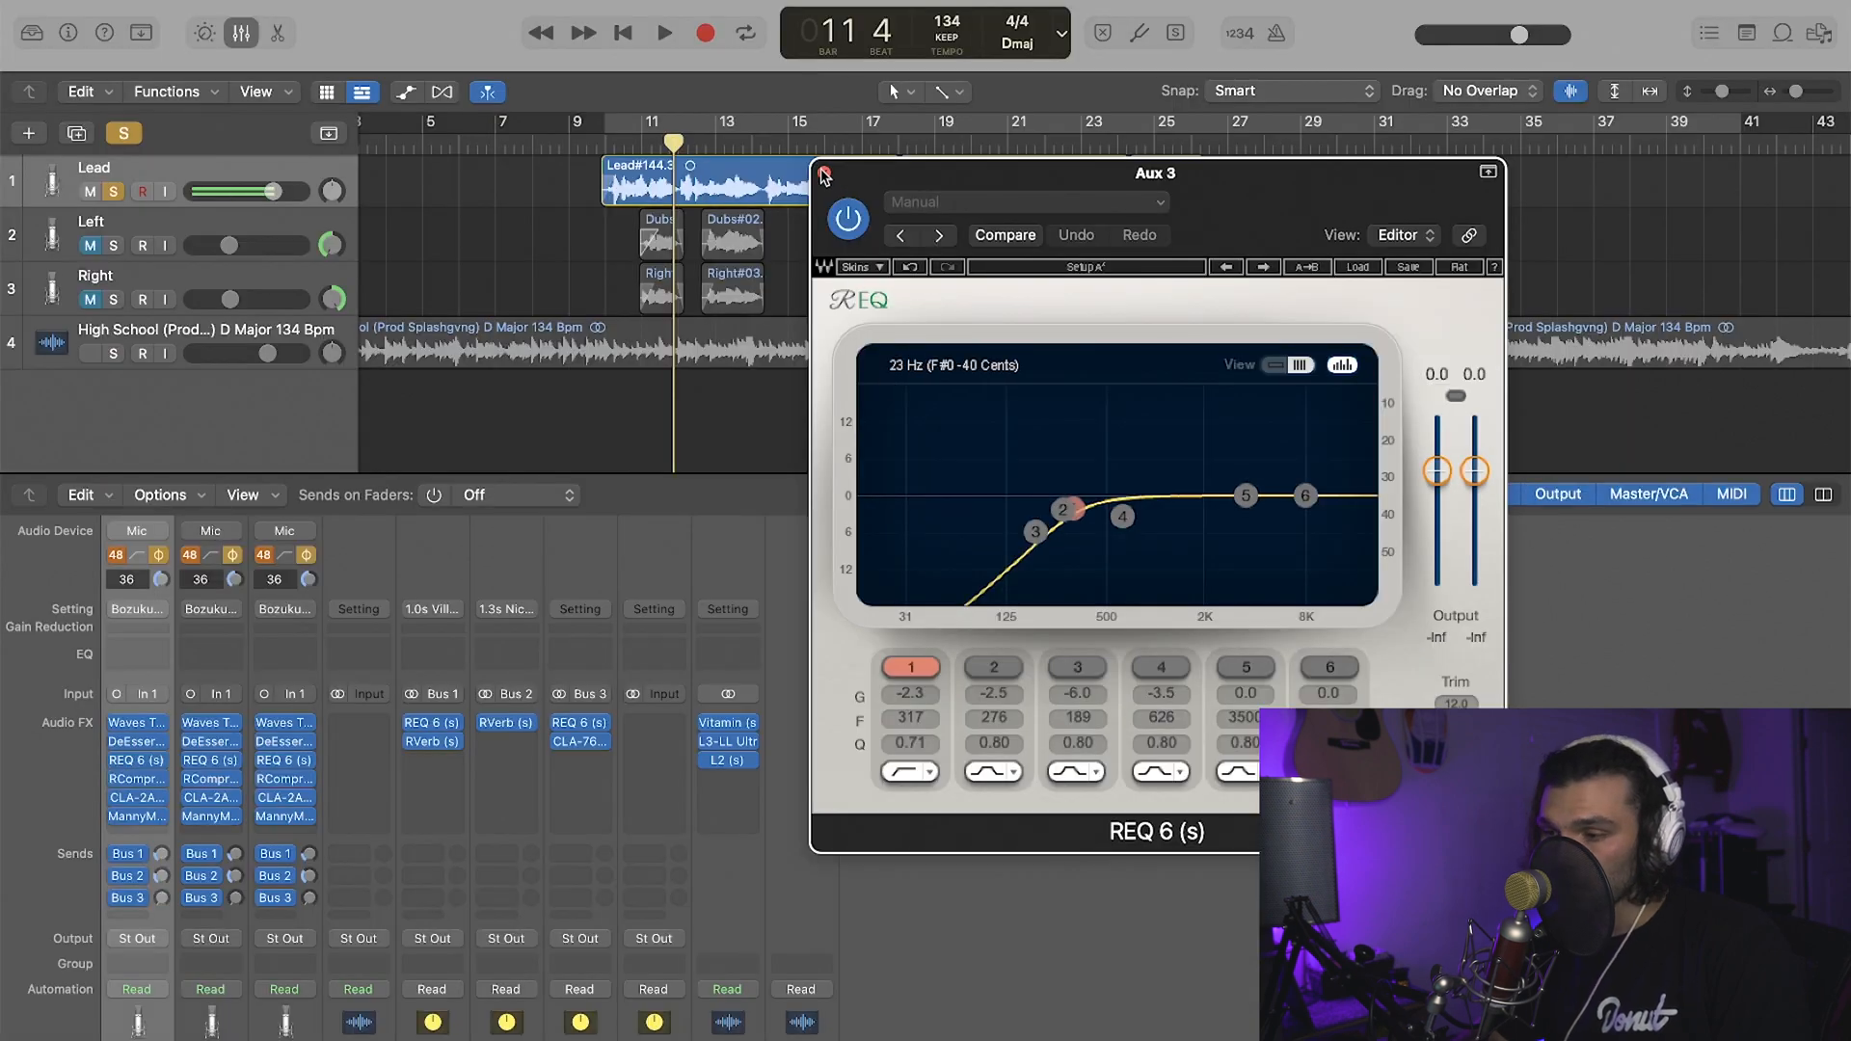
{"action": "left_click", "coordinate": [824, 174]}
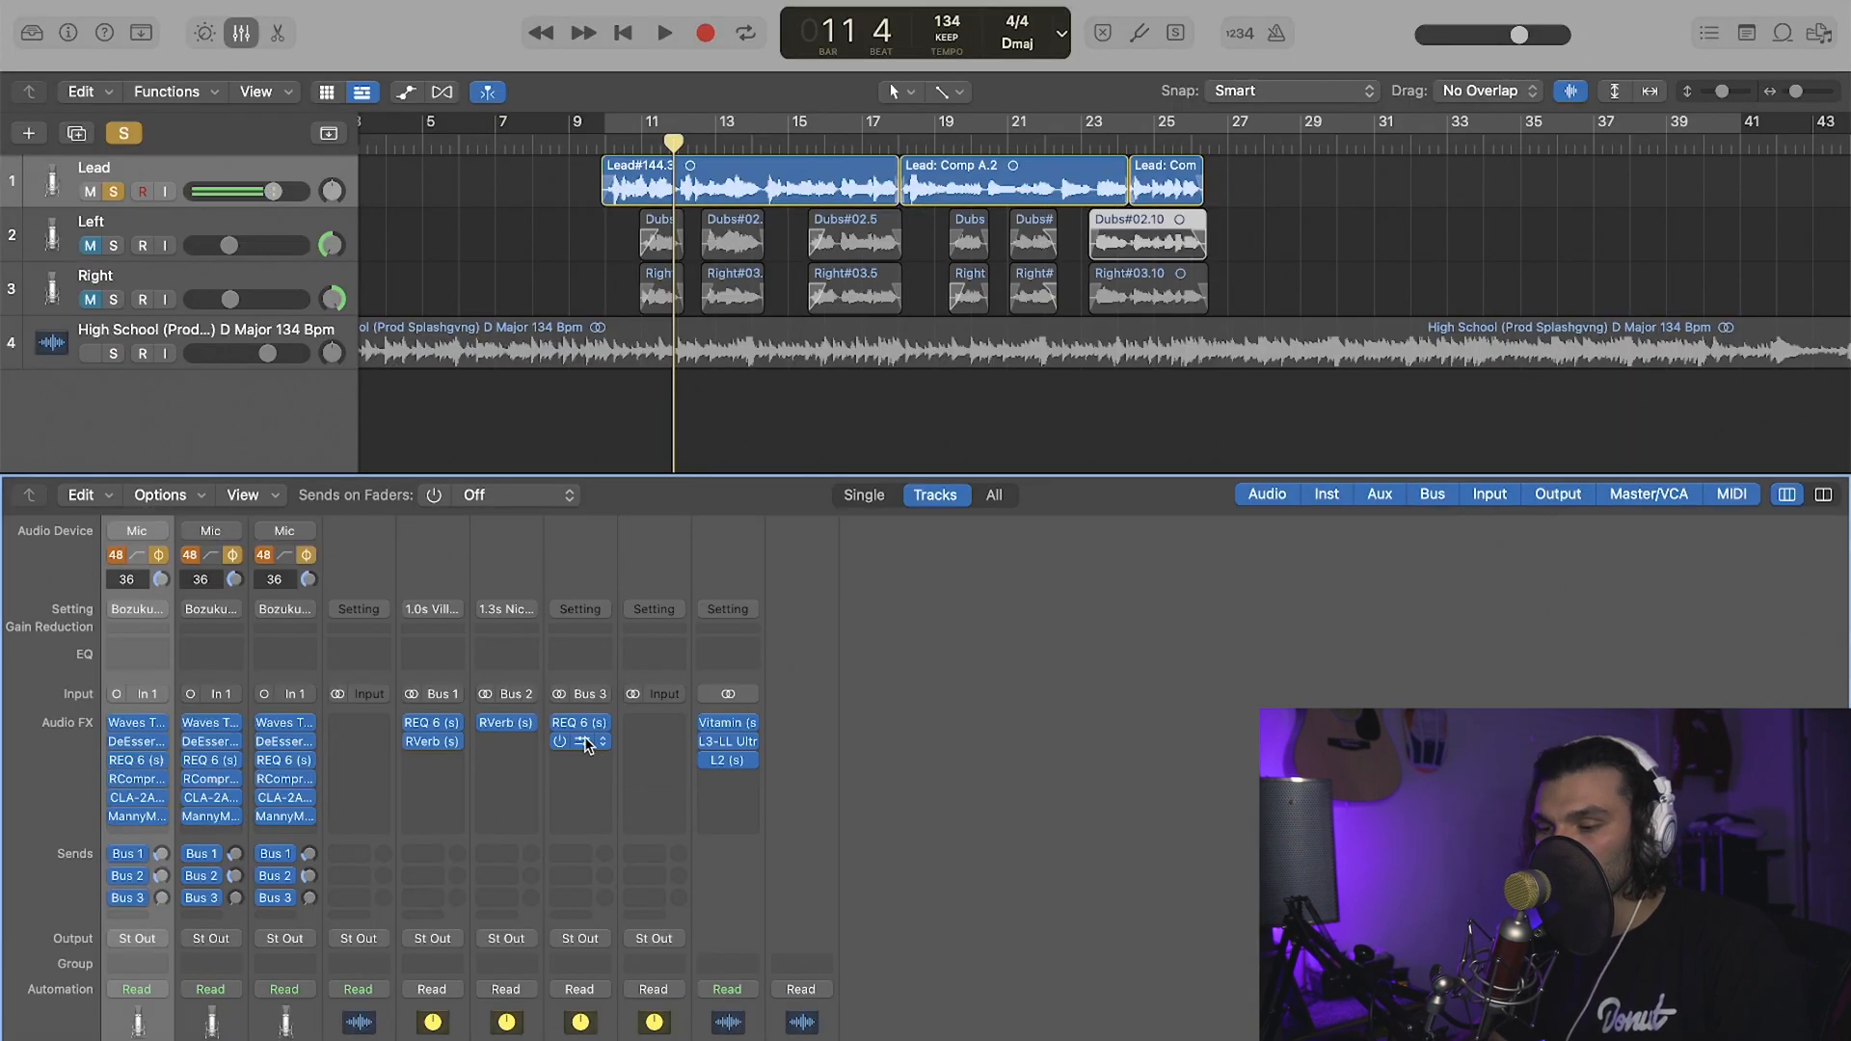
- Review the input, output, attack and release settings of Aux 3's CLA-76 compressor, and close the plugin
{"action": "left_click", "coordinate": [583, 742]}
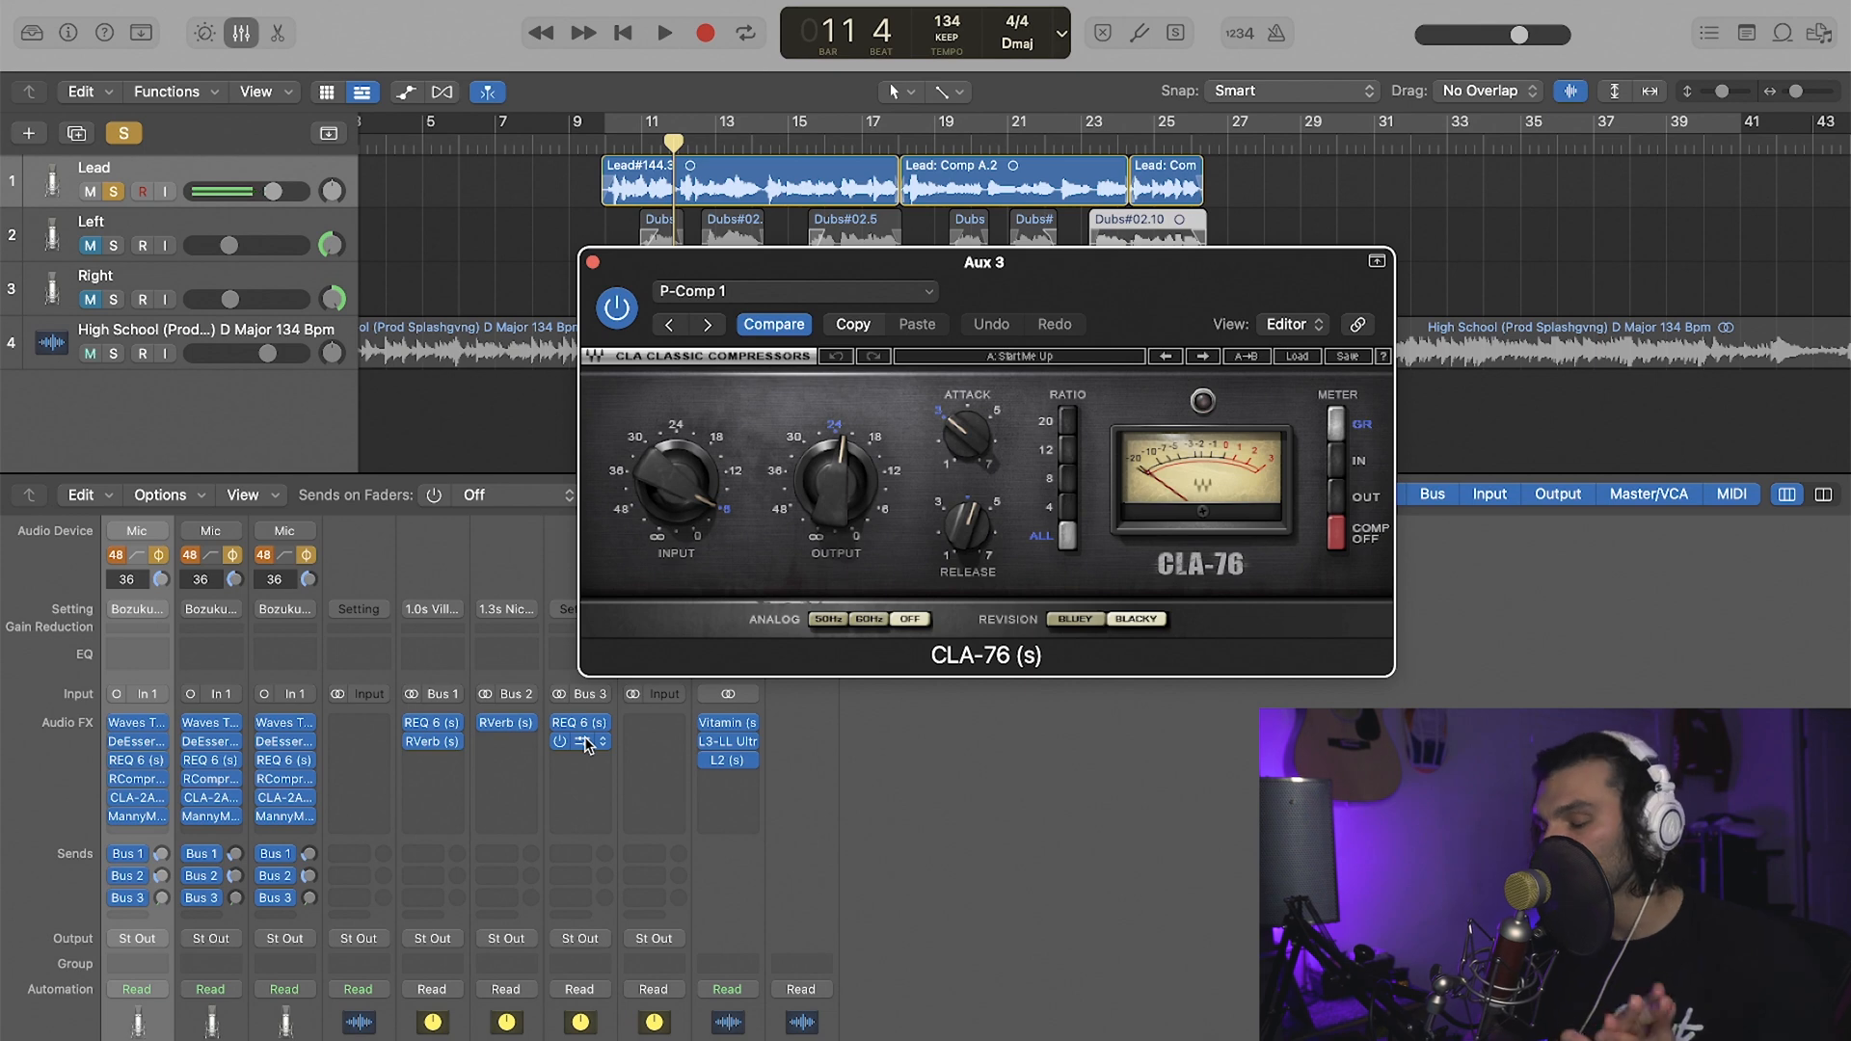
{"action": "mouse_move", "coordinate": [193, 453]}
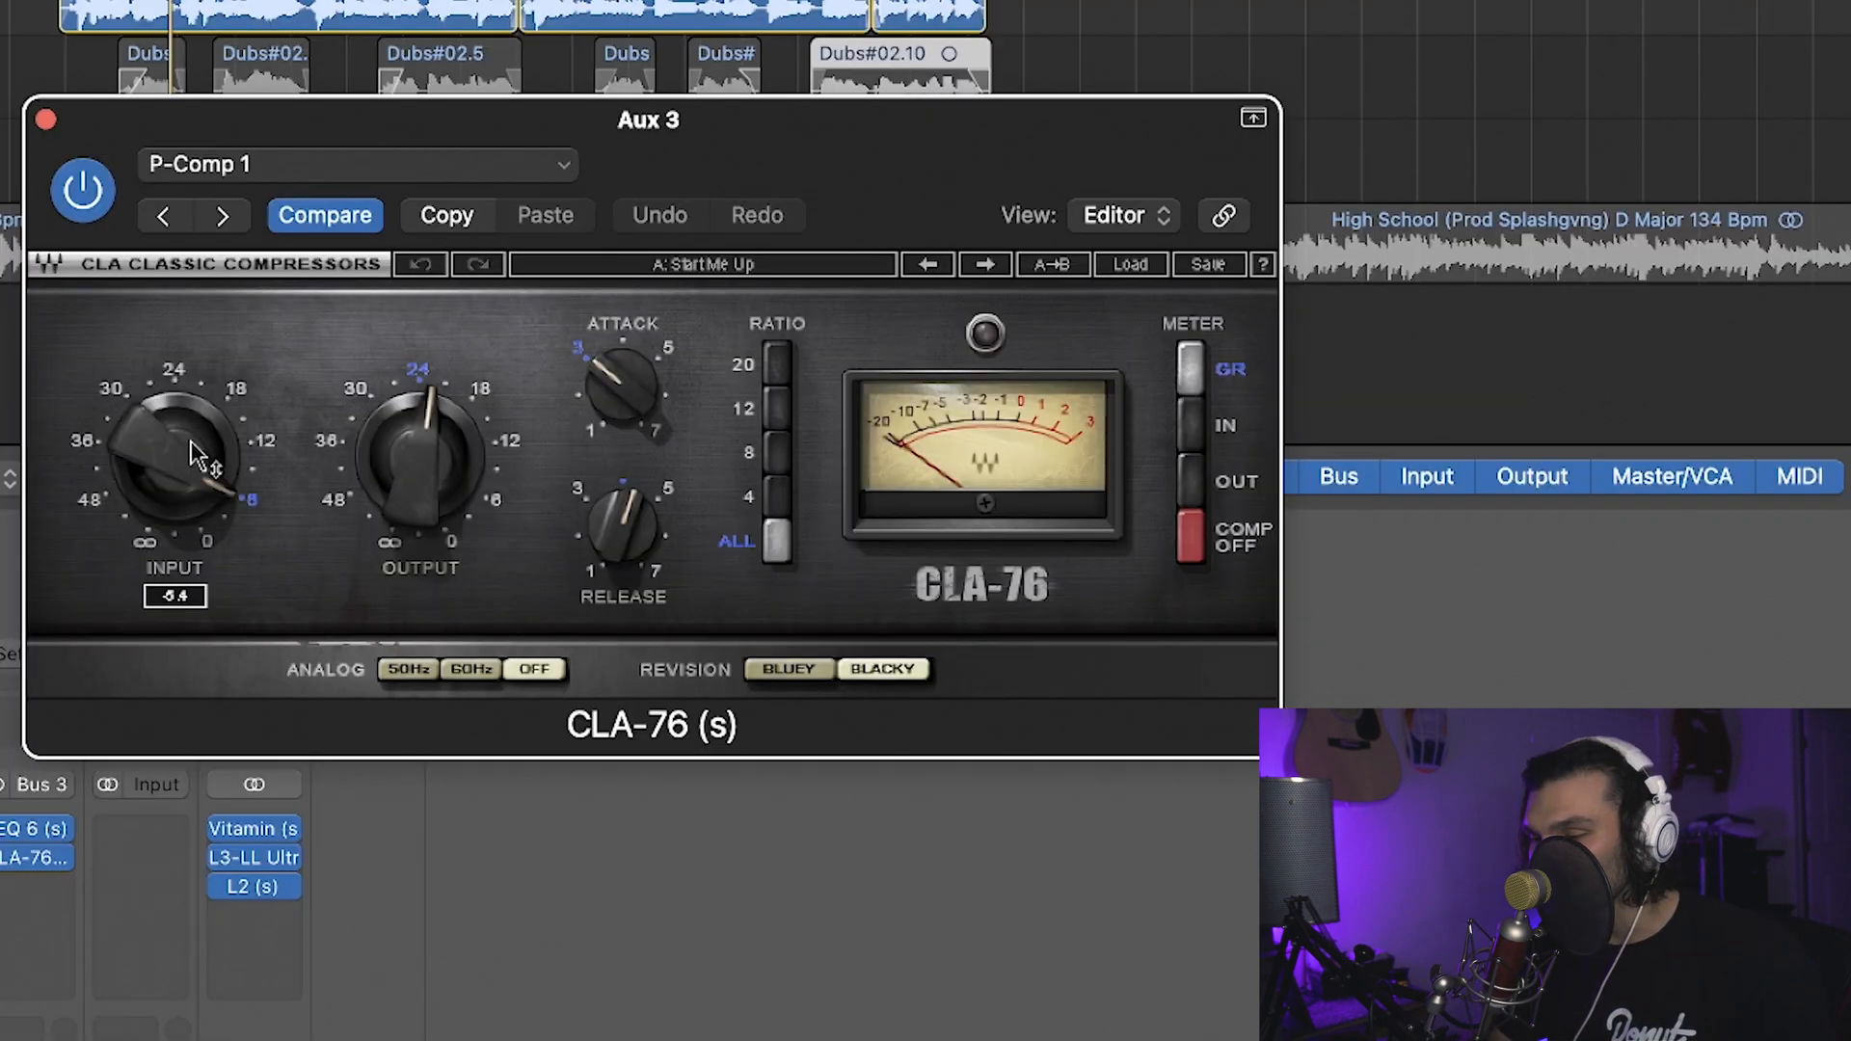
{"action": "left_click", "coordinate": [191, 454]}
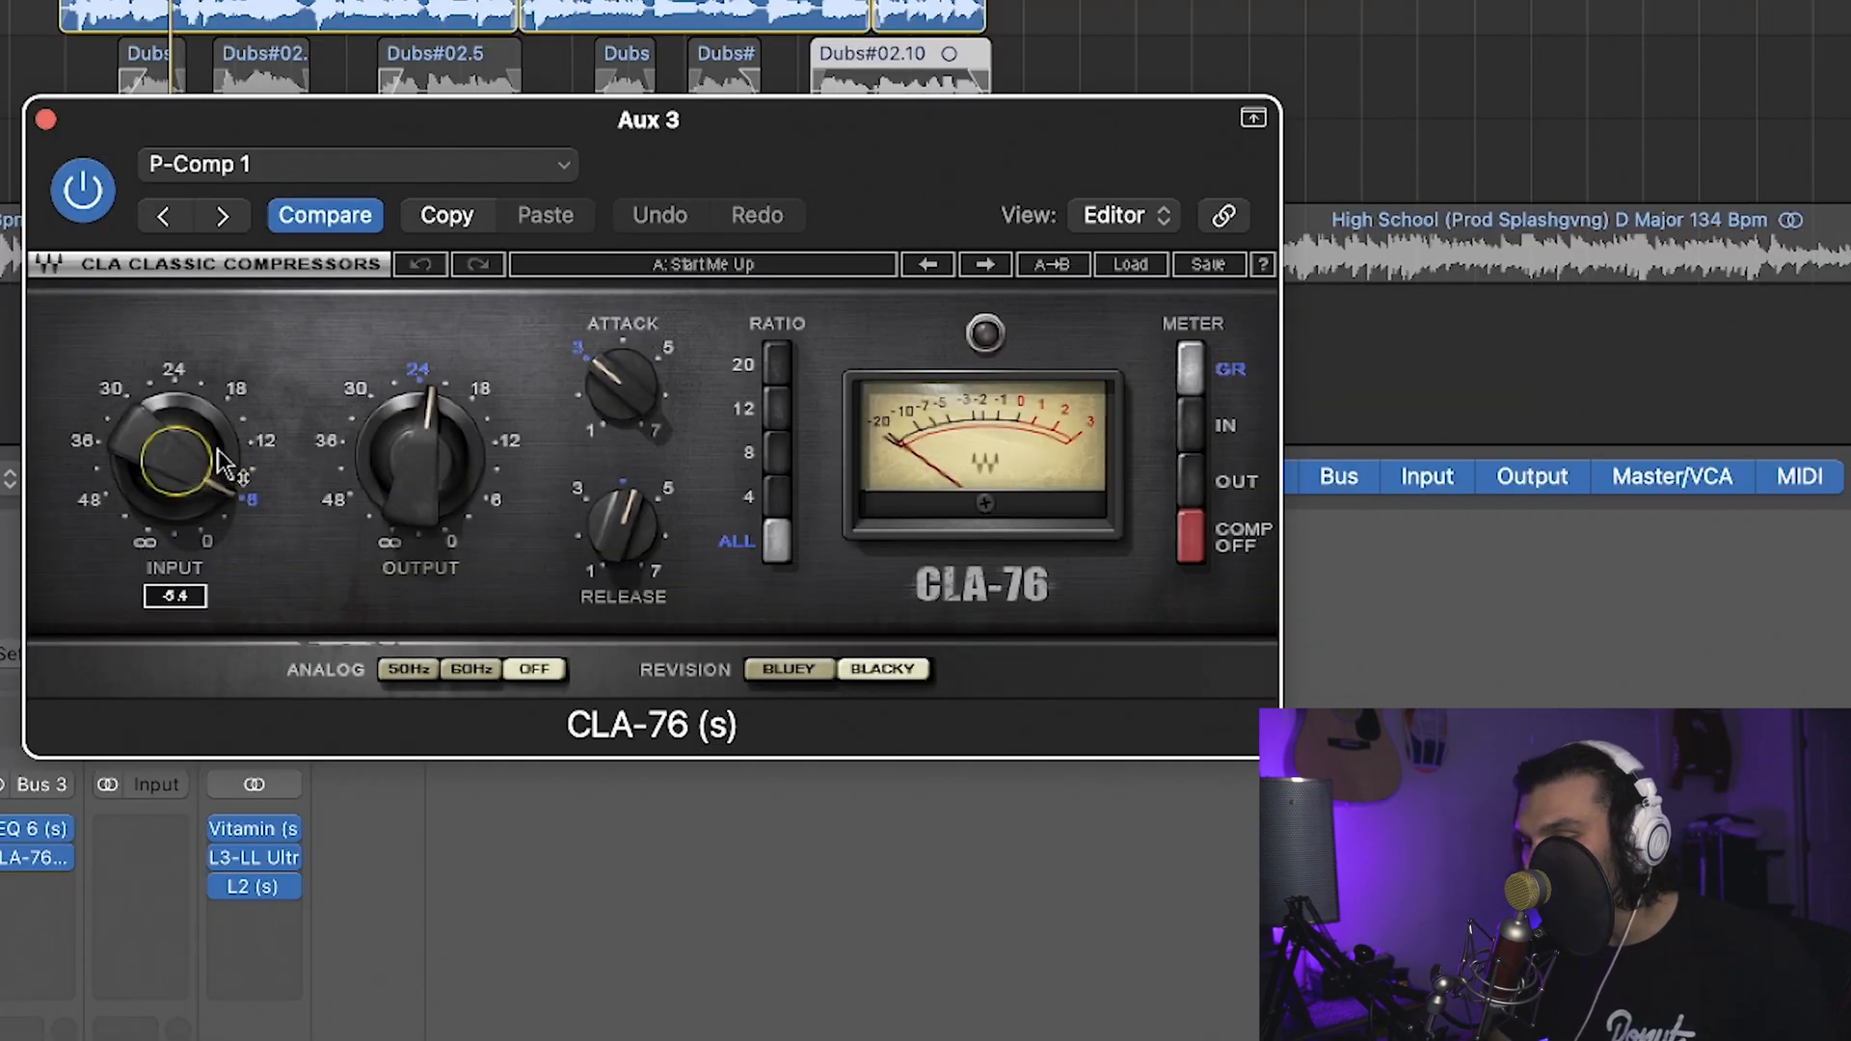
{"action": "left_click", "coordinate": [400, 448]}
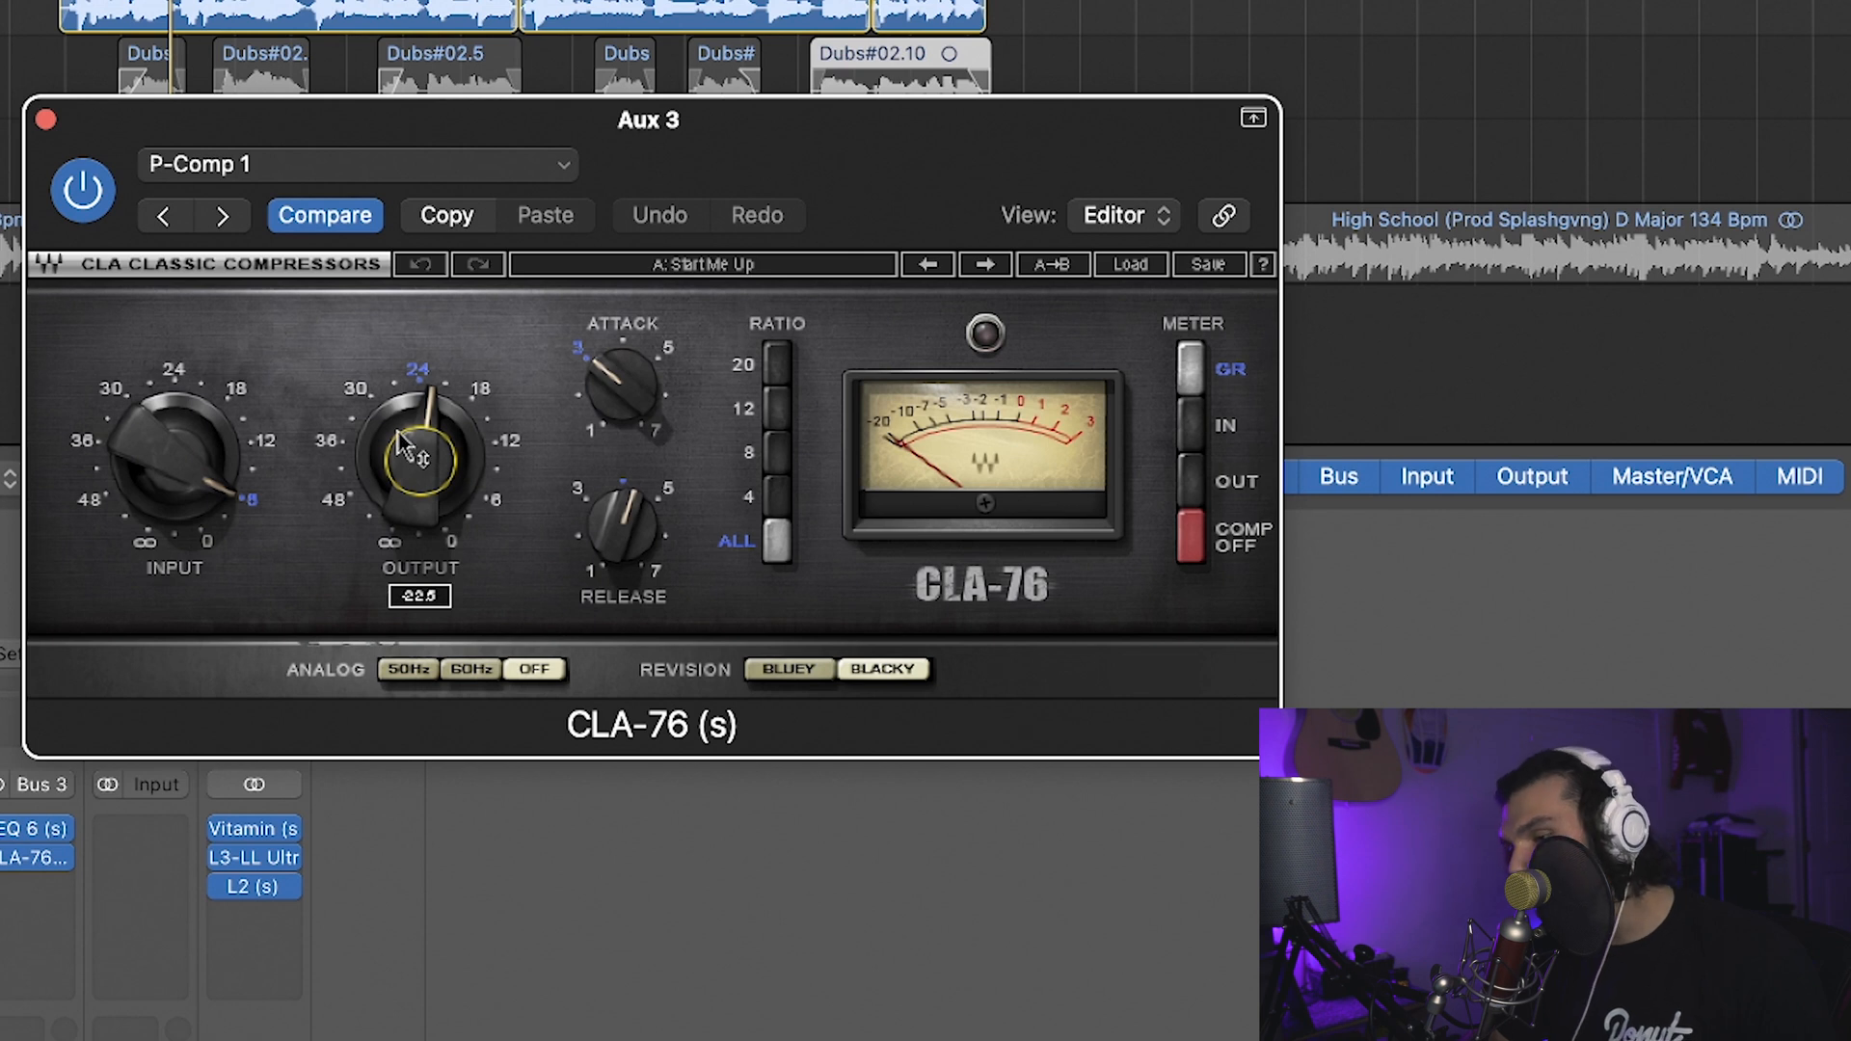
{"action": "left_click", "coordinate": [622, 385]}
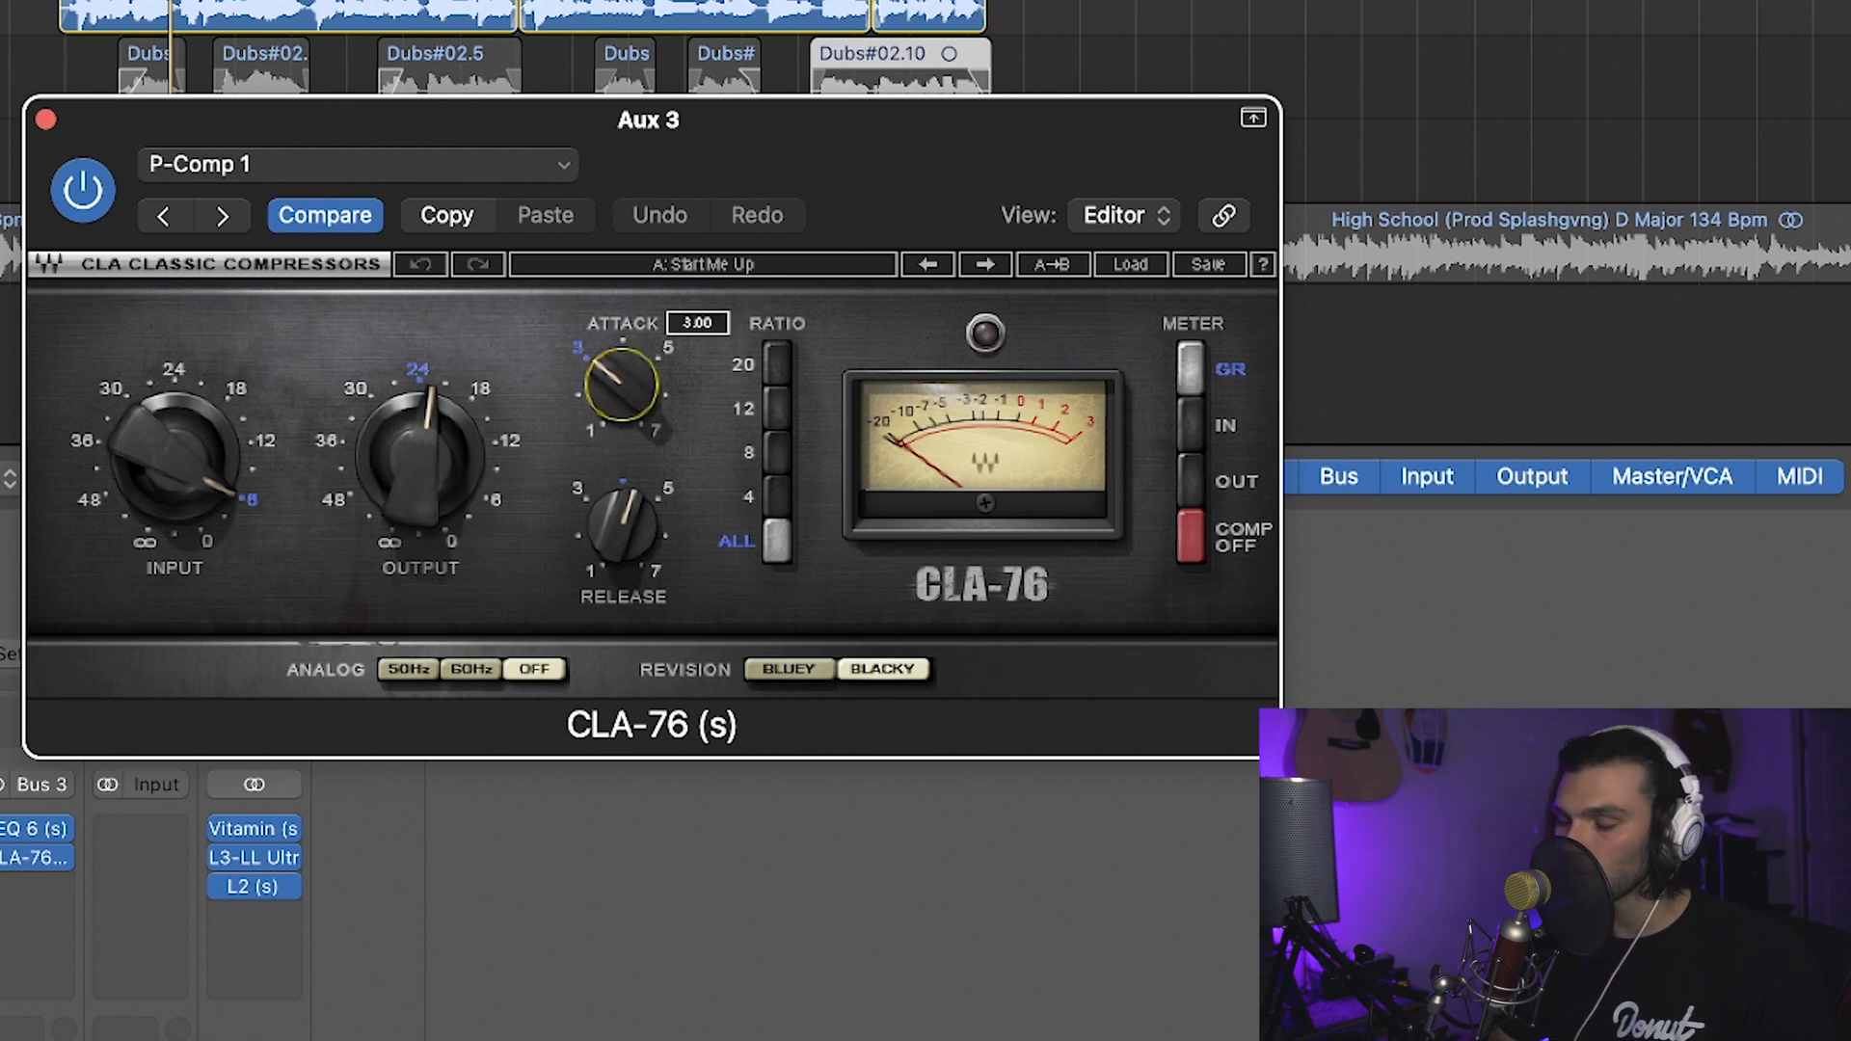
{"action": "left_click", "coordinate": [622, 524]}
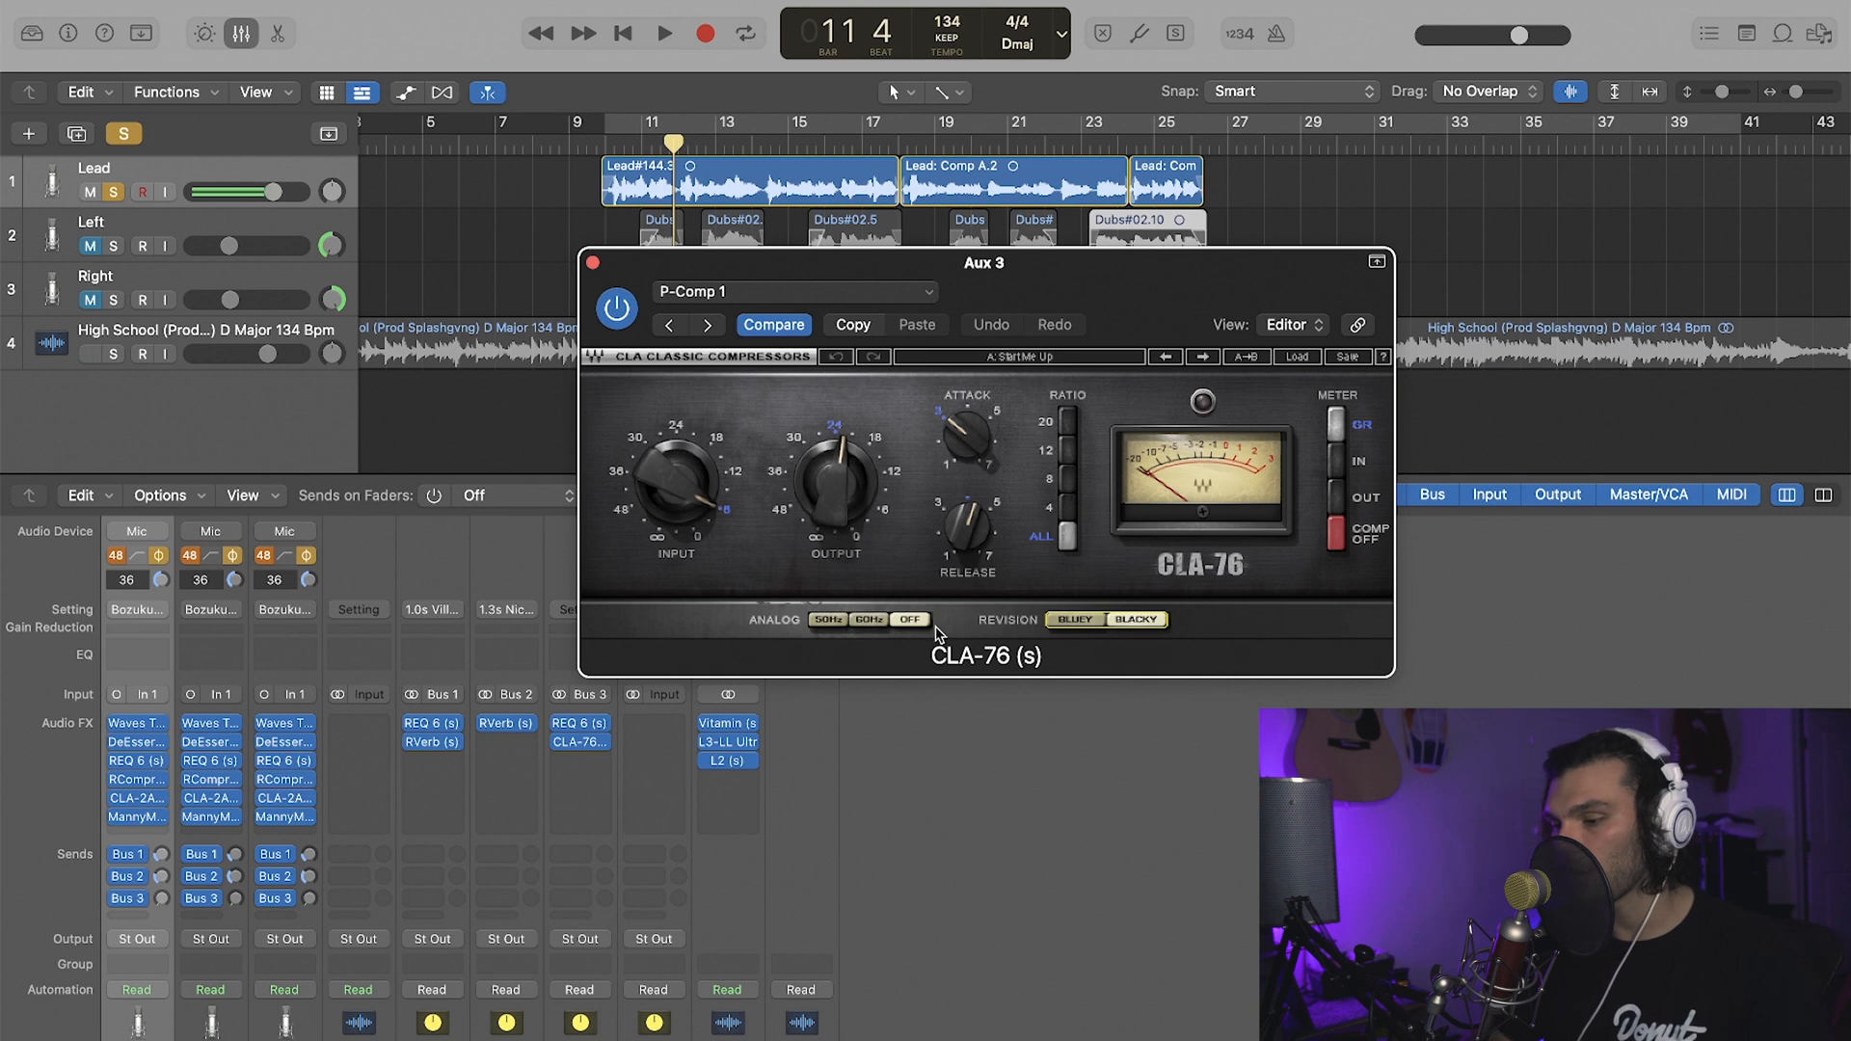
{"action": "left_click", "coordinate": [591, 263]}
- Play the Lead vocal from bar 10 and adjust its Bus 3 parallel compression send level by ear
{"action": "left_click", "coordinate": [614, 143]}
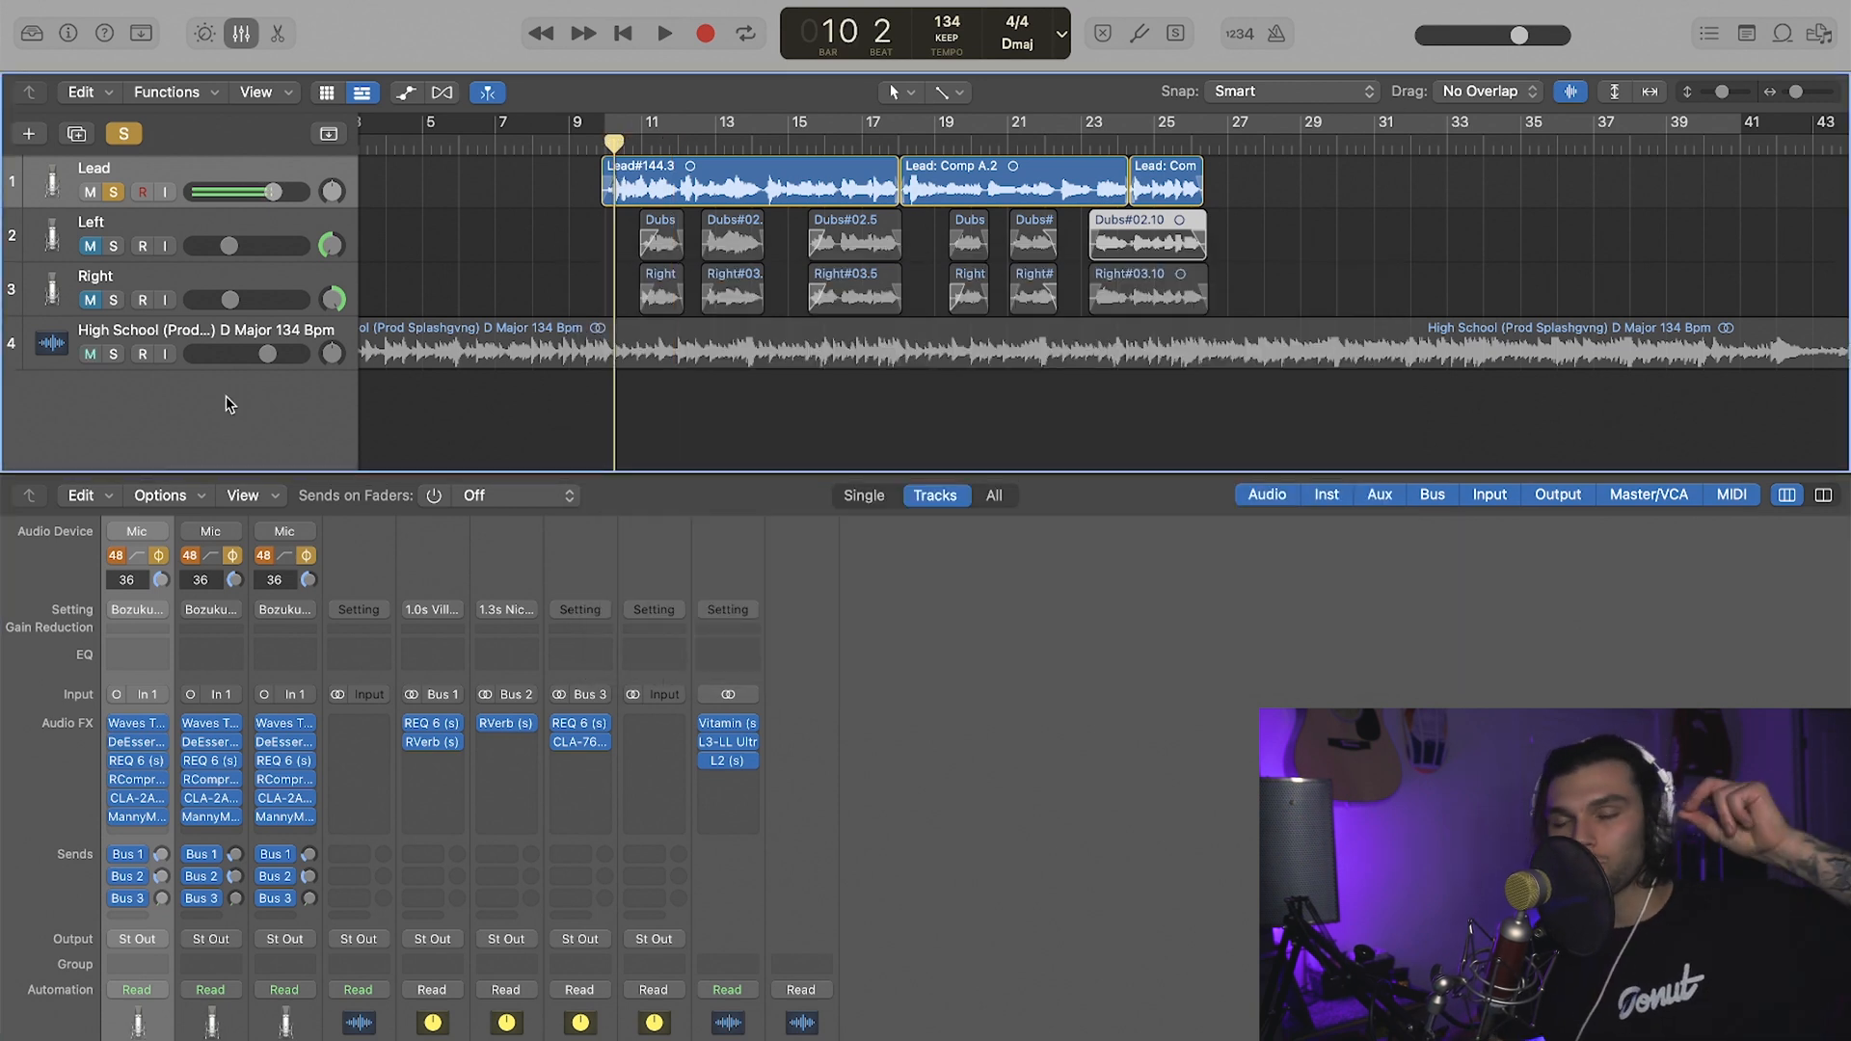
{"action": "left_click", "coordinate": [161, 898]}
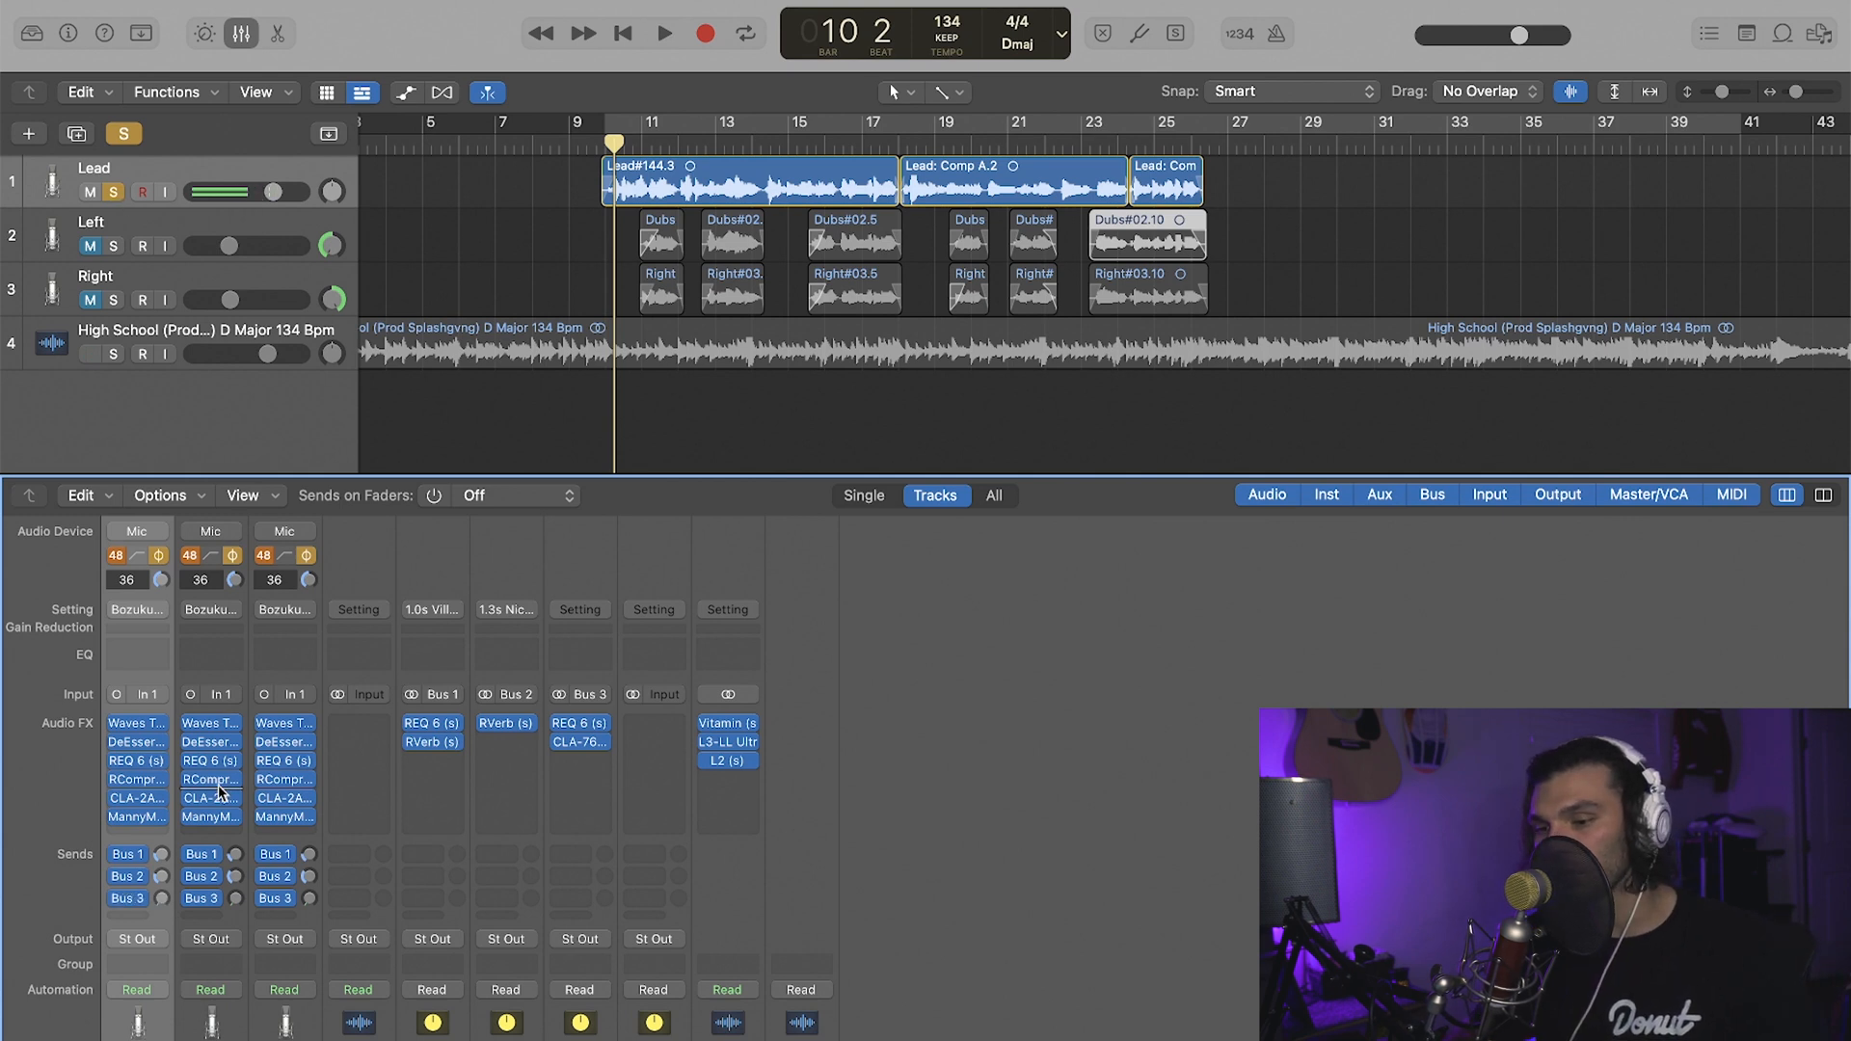
{"action": "key", "text": "space"}
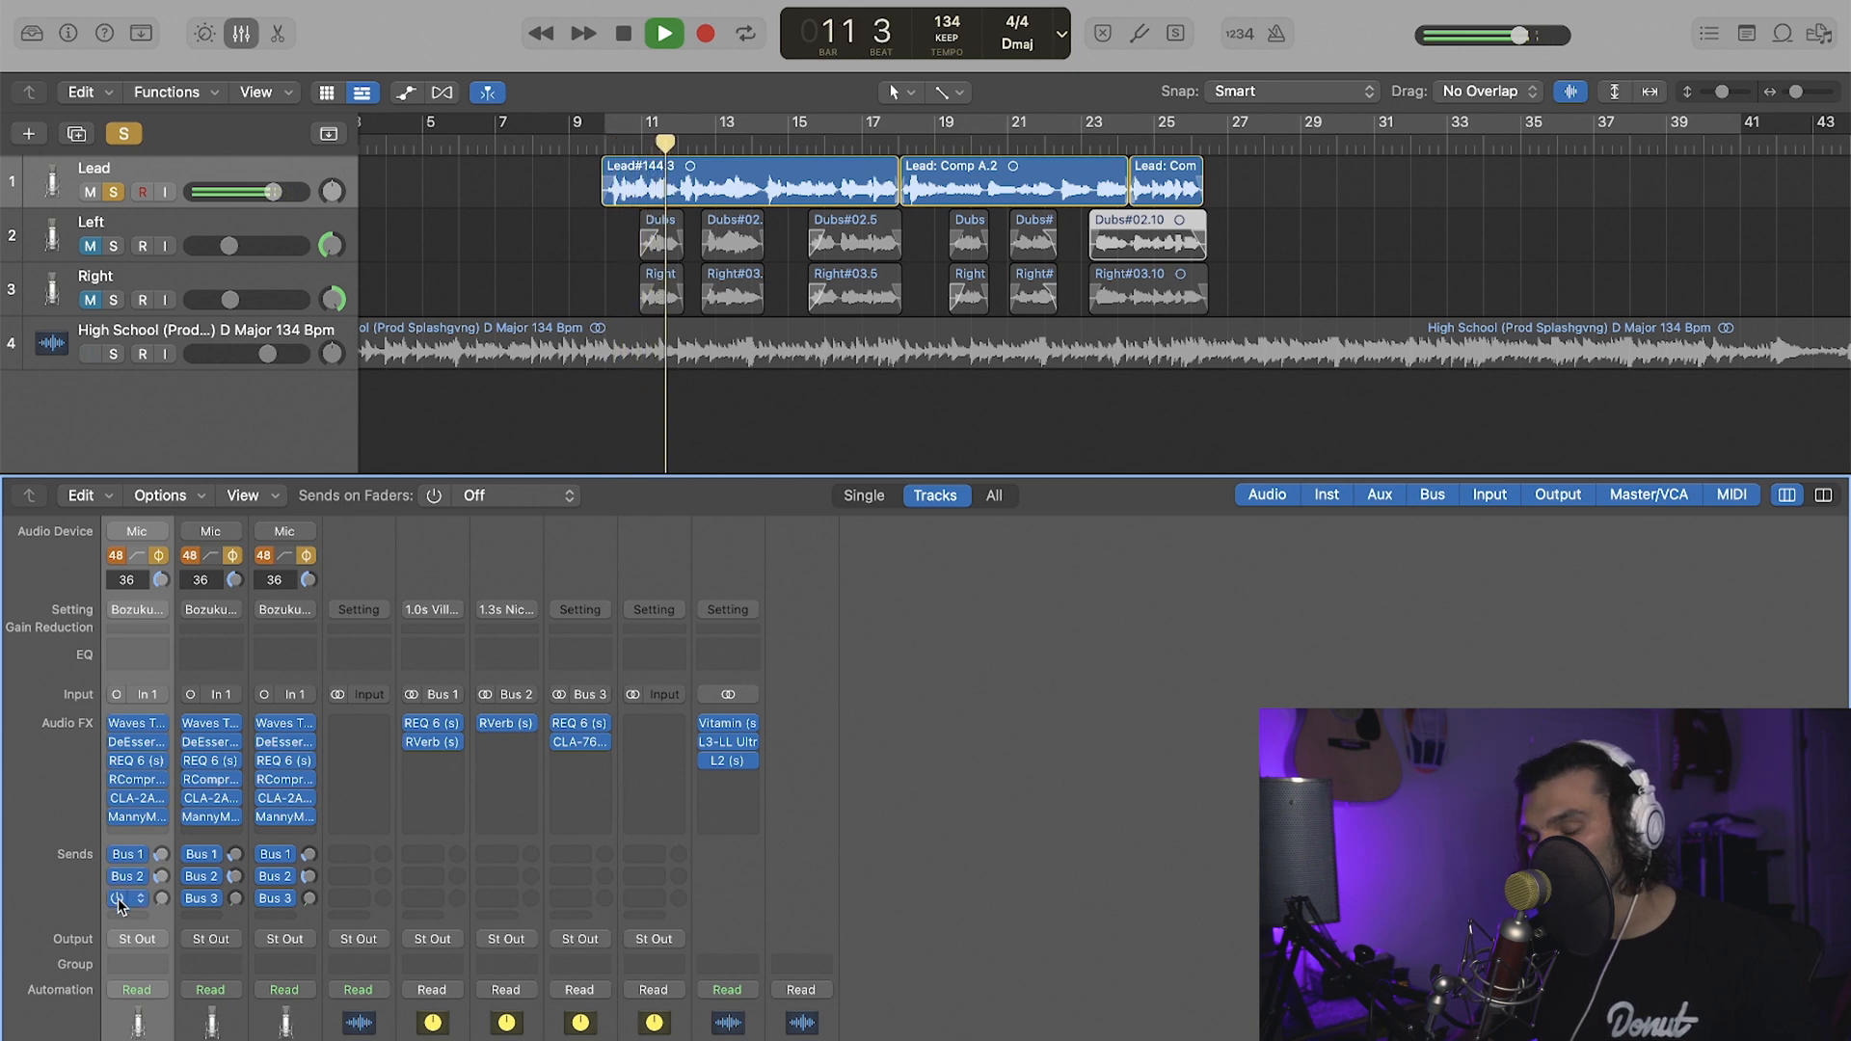
{"action": "key", "text": "space"}
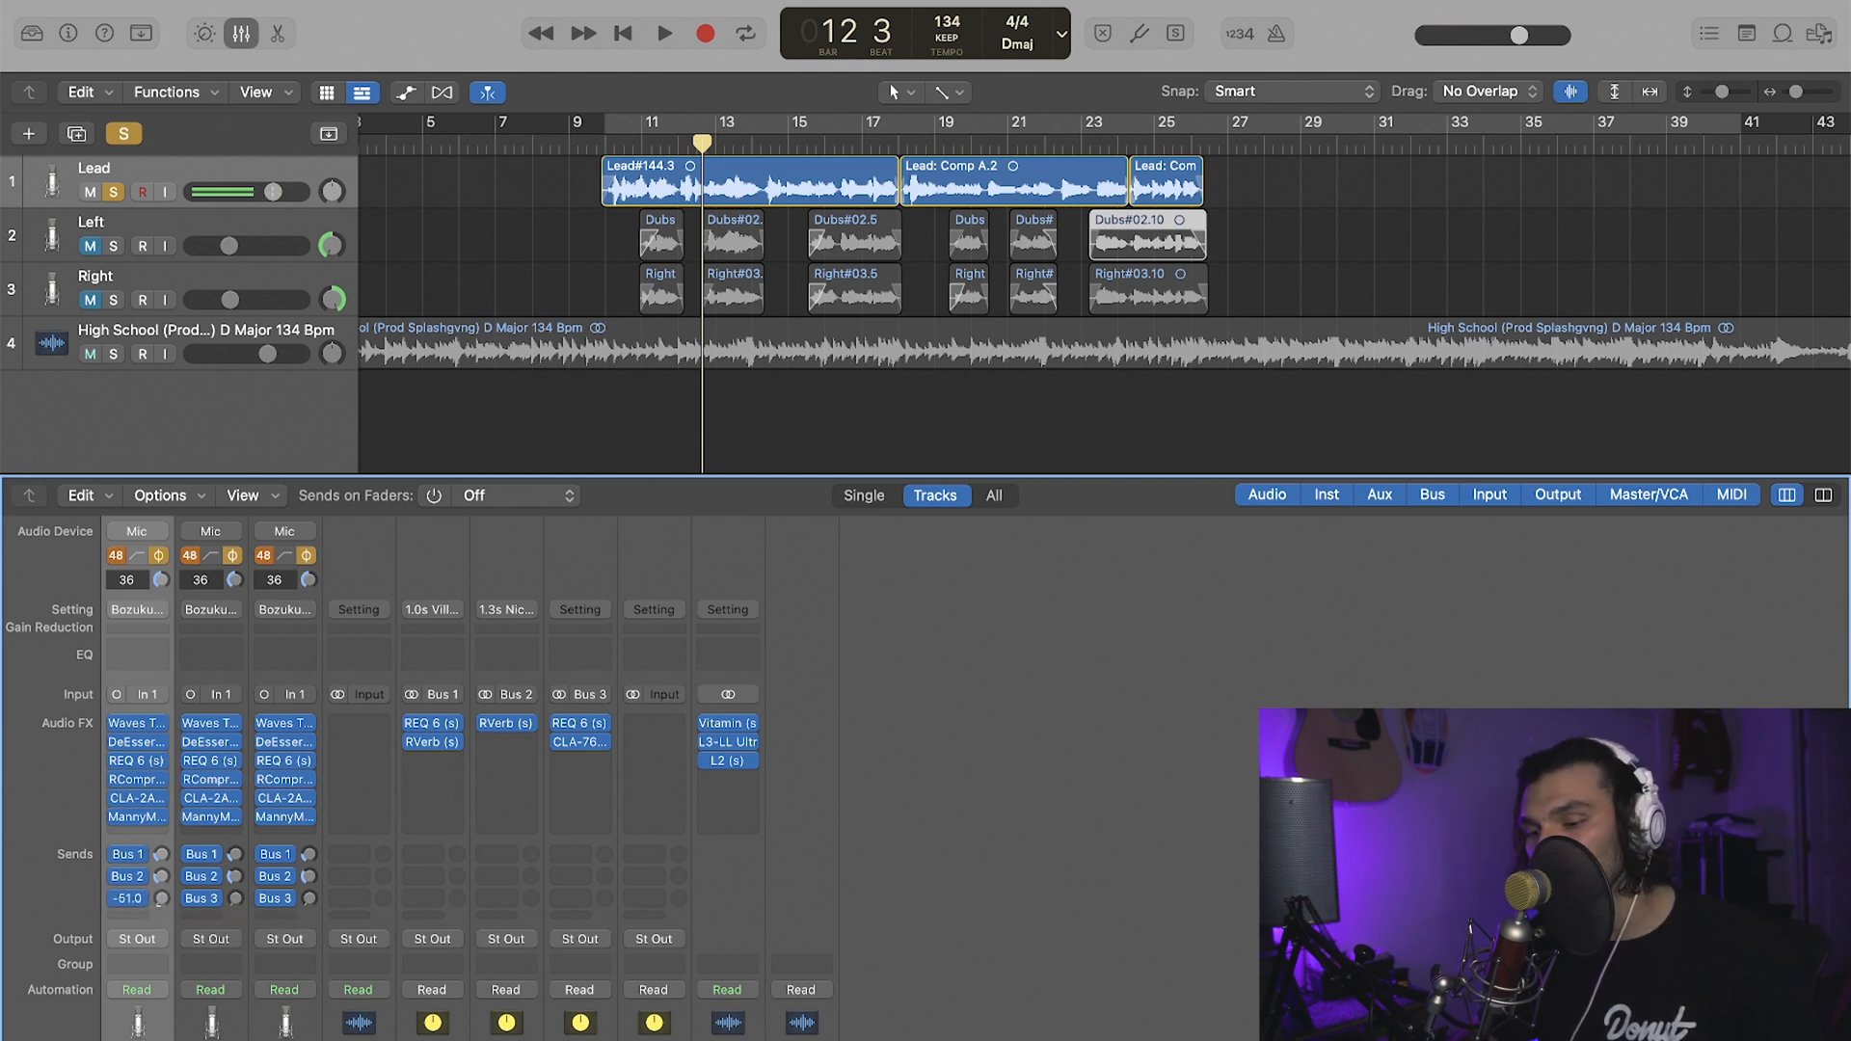
{"action": "key", "text": "space"}
{"action": "left_click_drag", "start_coordinate": [161, 898], "coordinate": [162, 898]}
{"action": "key", "text": "space"}
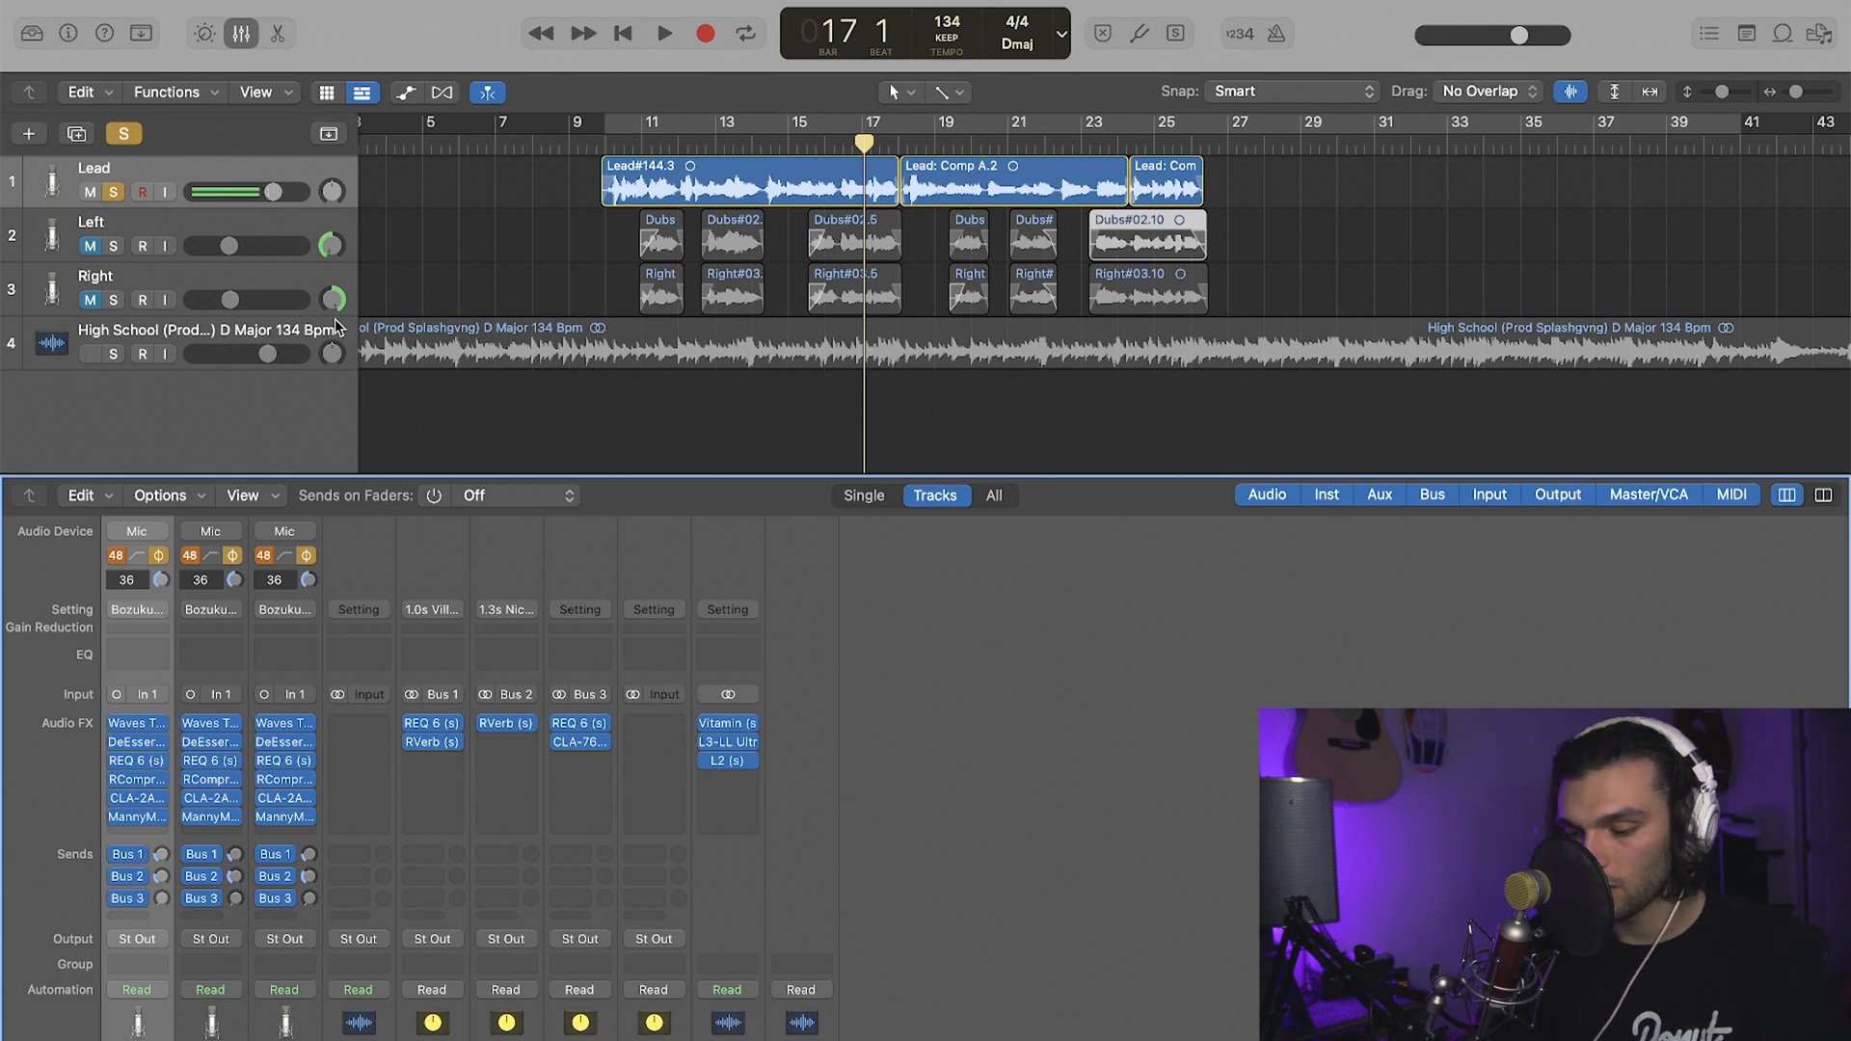
- Duplicate the Lead track together with its regions, and undo the duplication
{"action": "left_click_drag", "start_coordinate": [276, 198], "coordinate": [278, 206]}
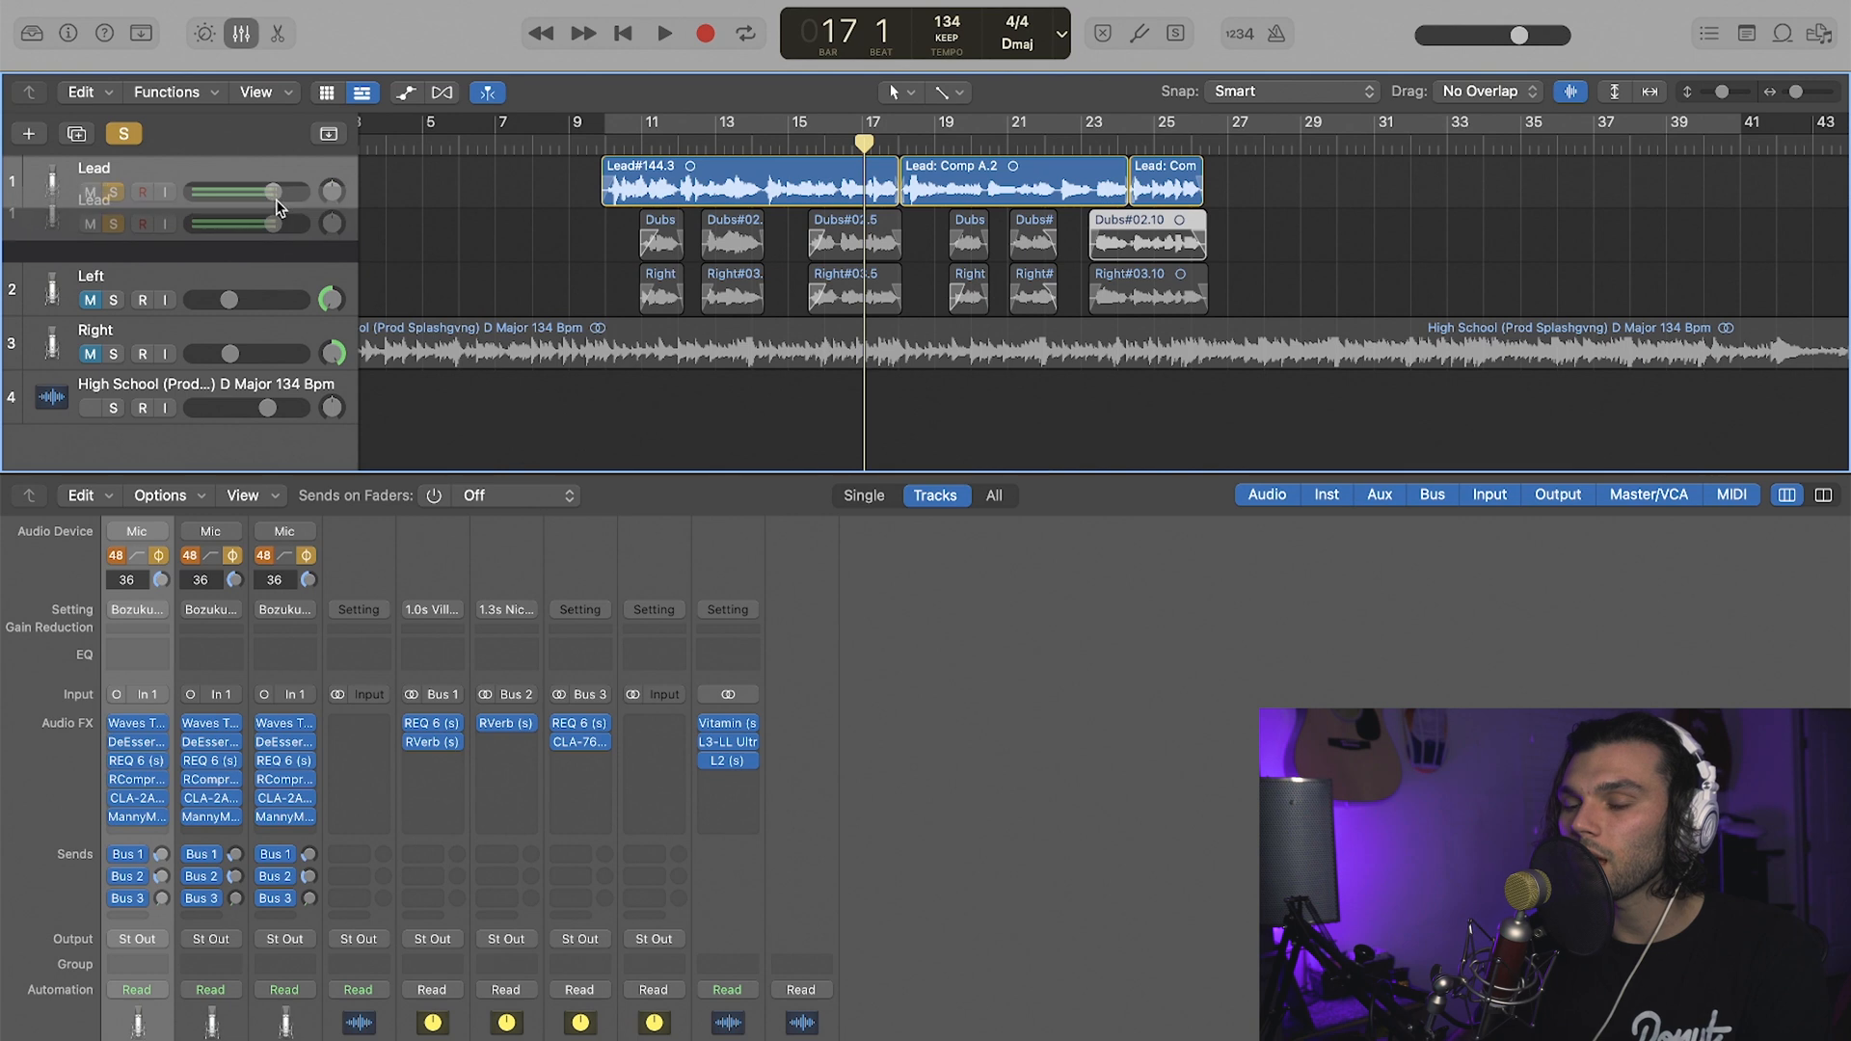
{"action": "left_click_drag", "start_coordinate": [552, 201], "coordinate": [552, 202]}
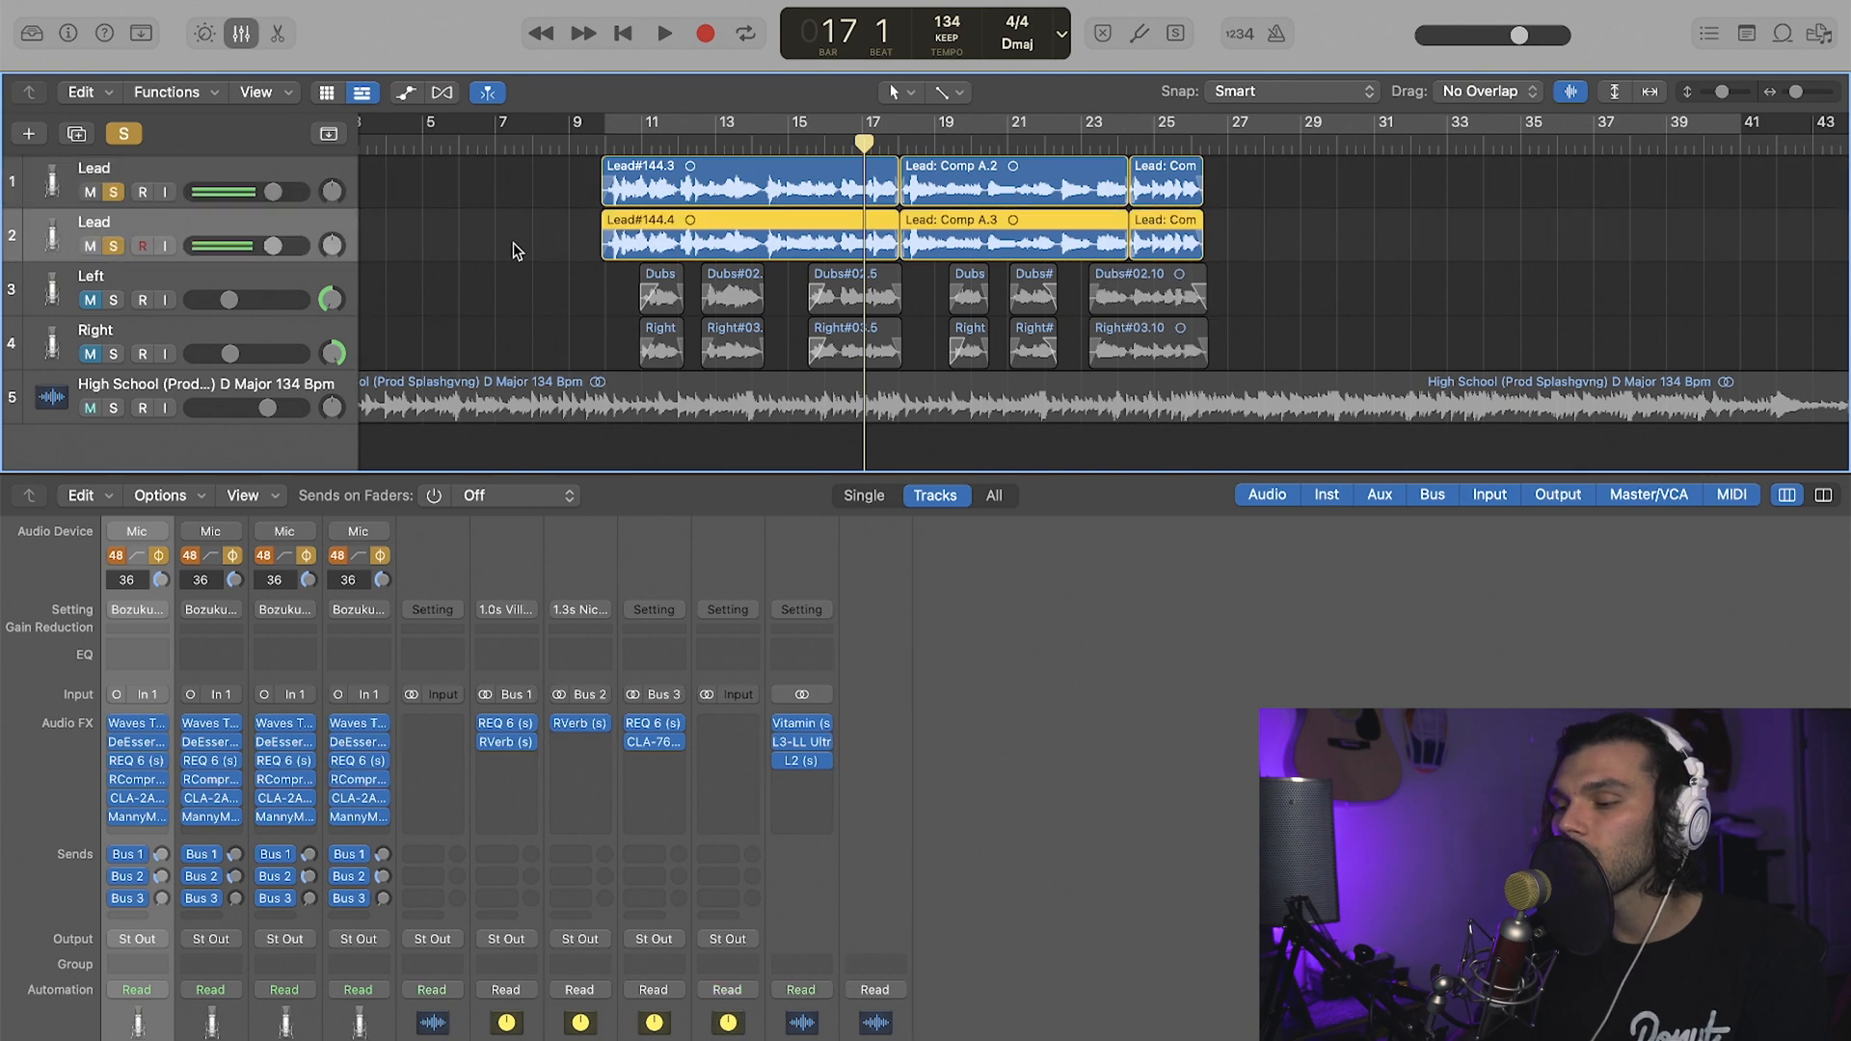
{"action": "key", "text": "super+z"}
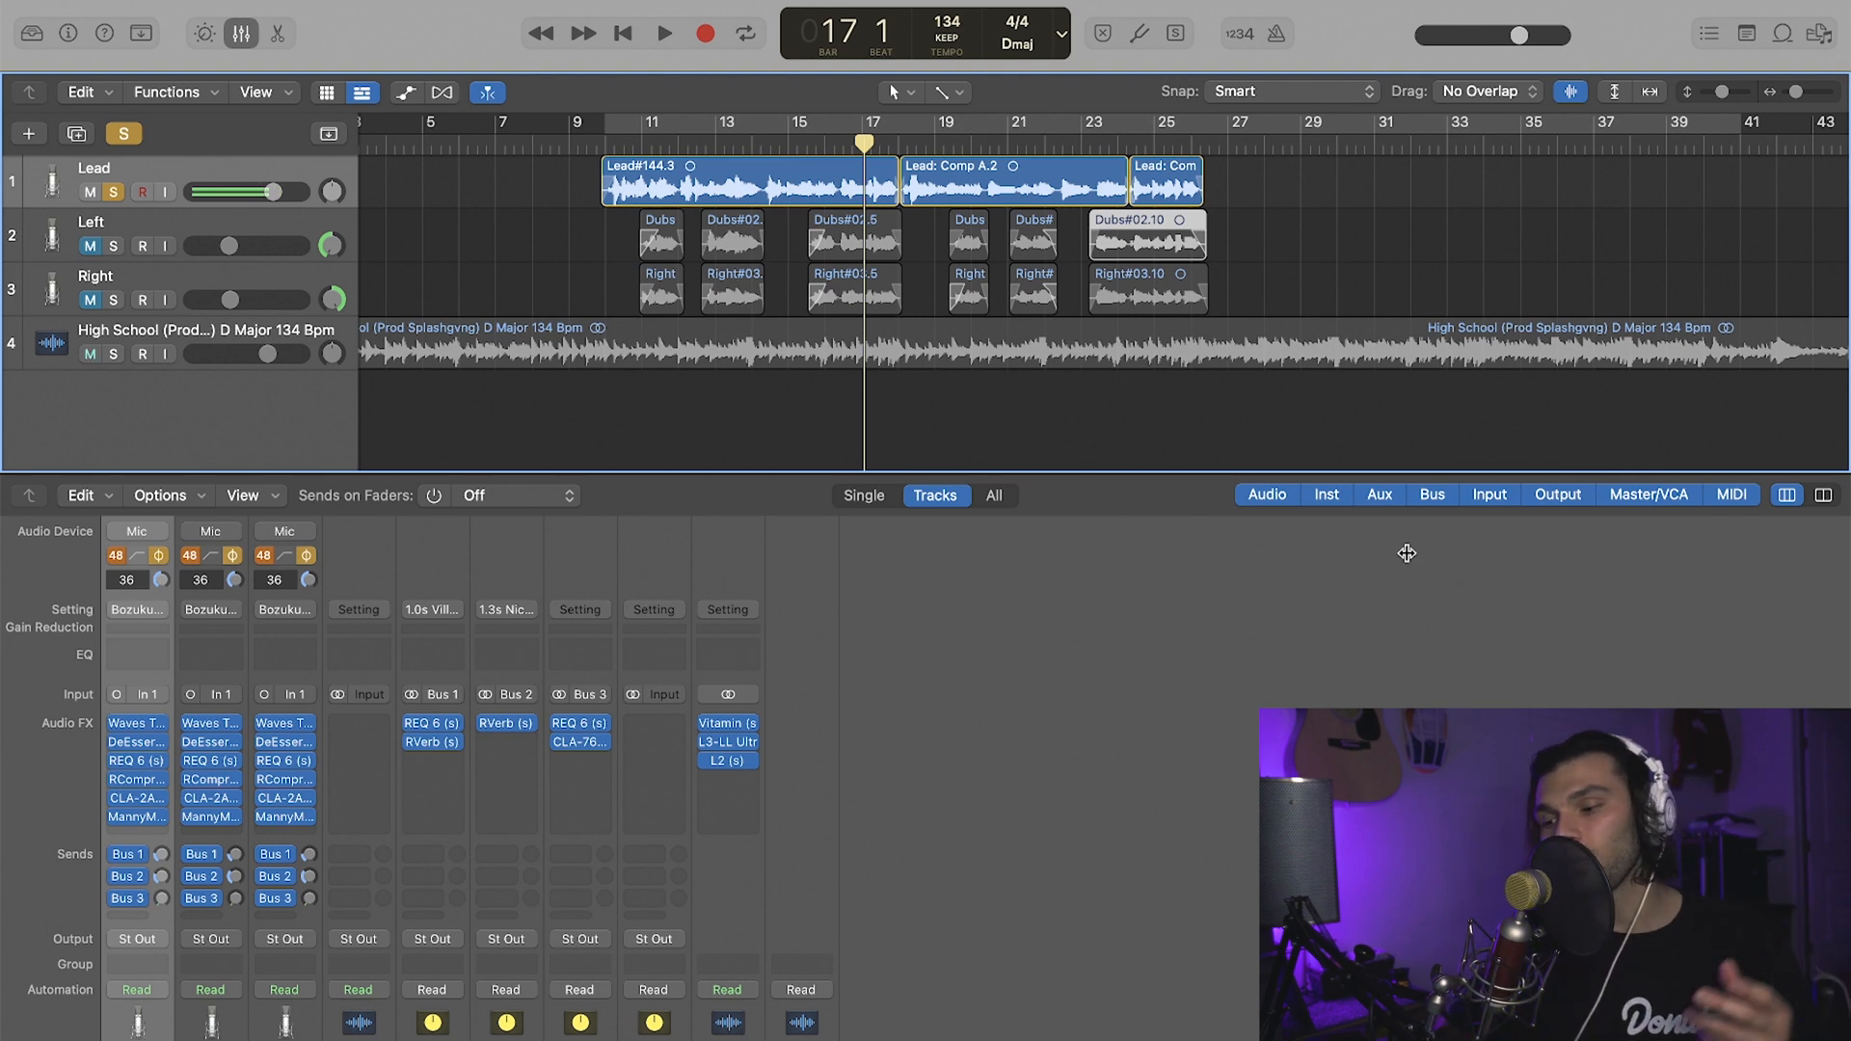
- Review the L3-LL Ultramaximizer and L2 limiter settings on the Stereo Out channel, closing each plugin
{"action": "left_click", "coordinate": [730, 742]}
{"action": "left_click", "coordinate": [731, 742]}
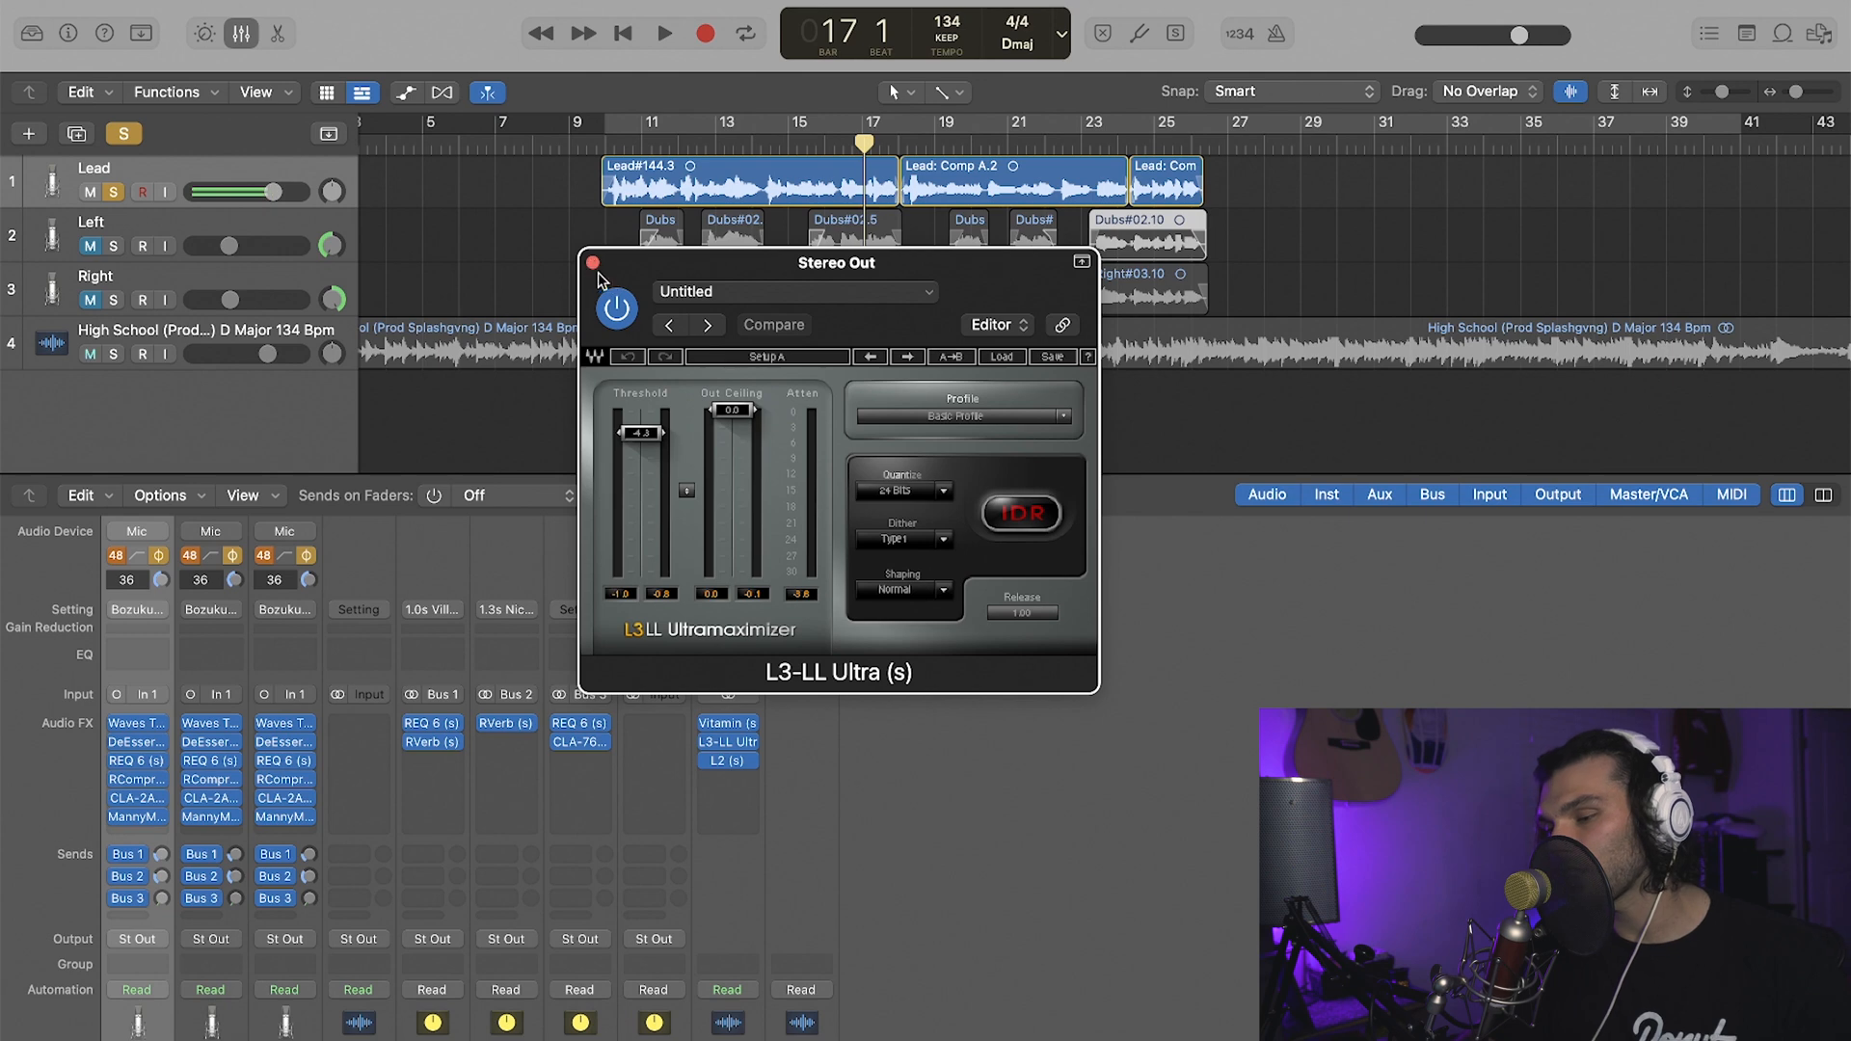
{"action": "left_click", "coordinate": [593, 262]}
{"action": "left_click", "coordinate": [730, 761]}
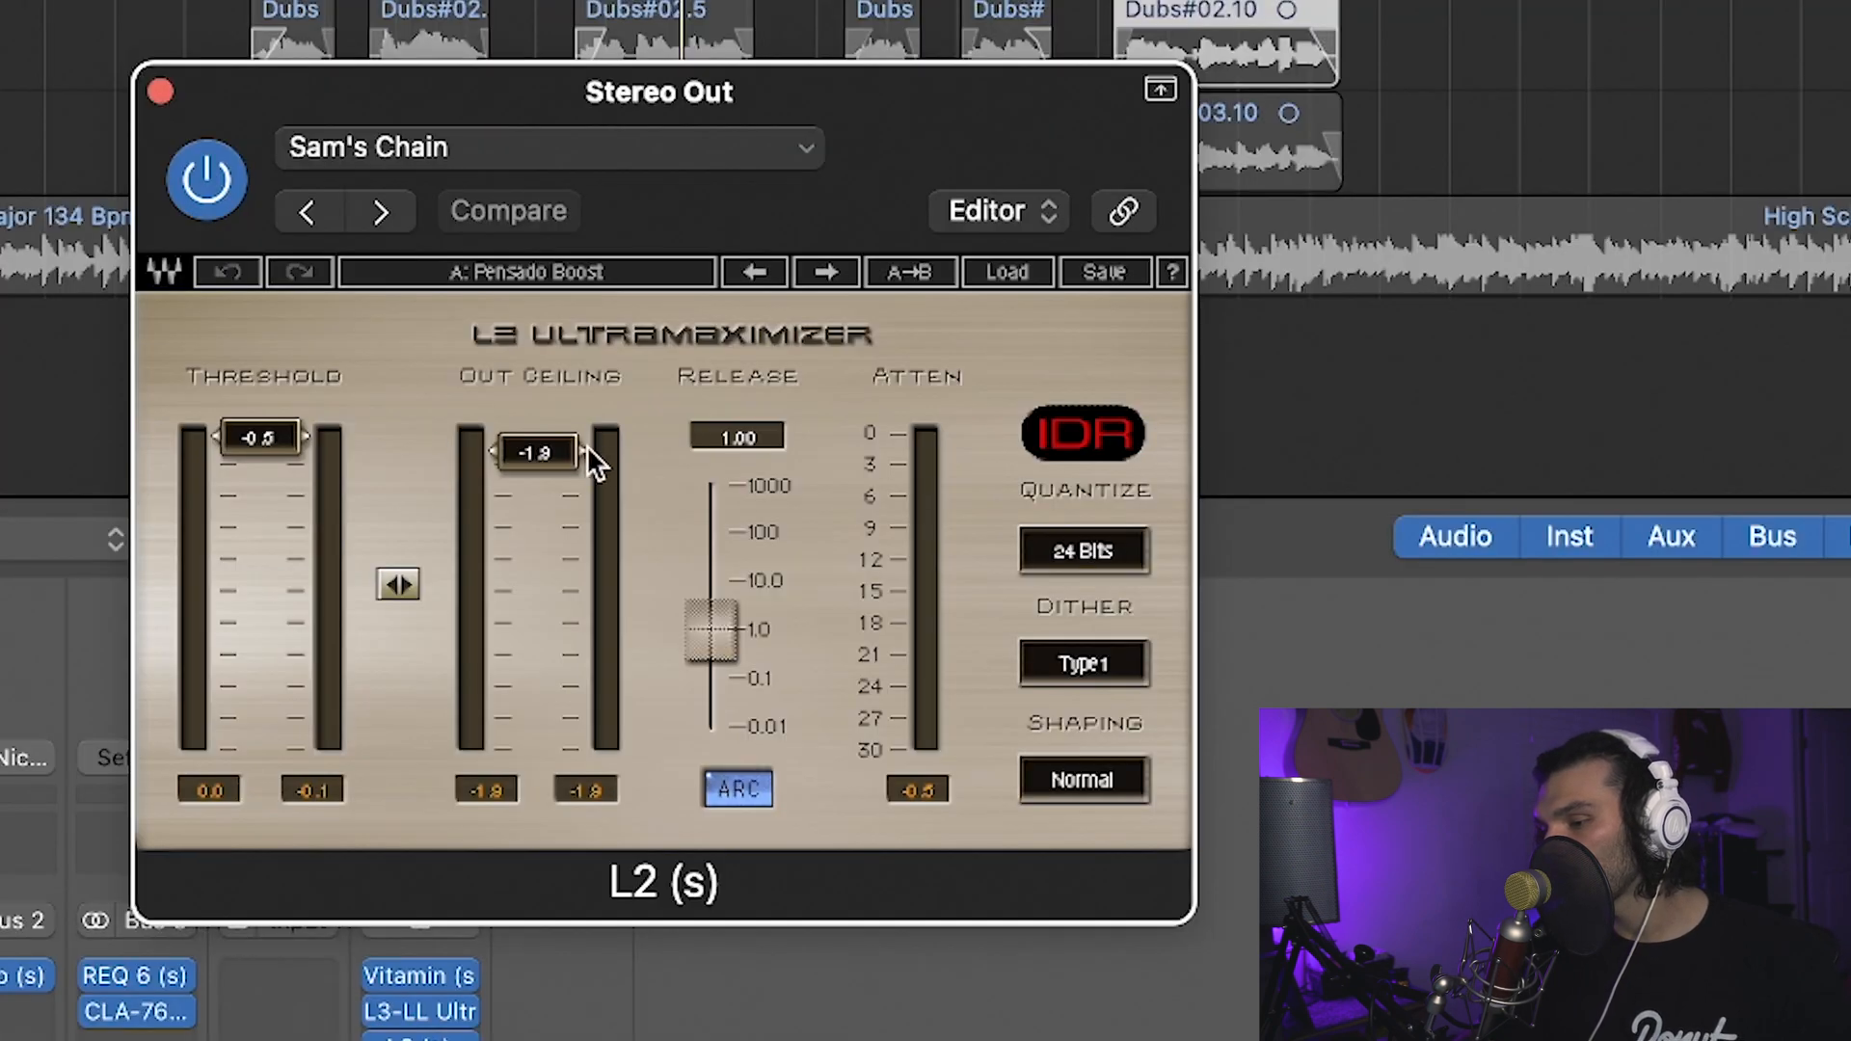
{"action": "left_click", "coordinate": [160, 89]}
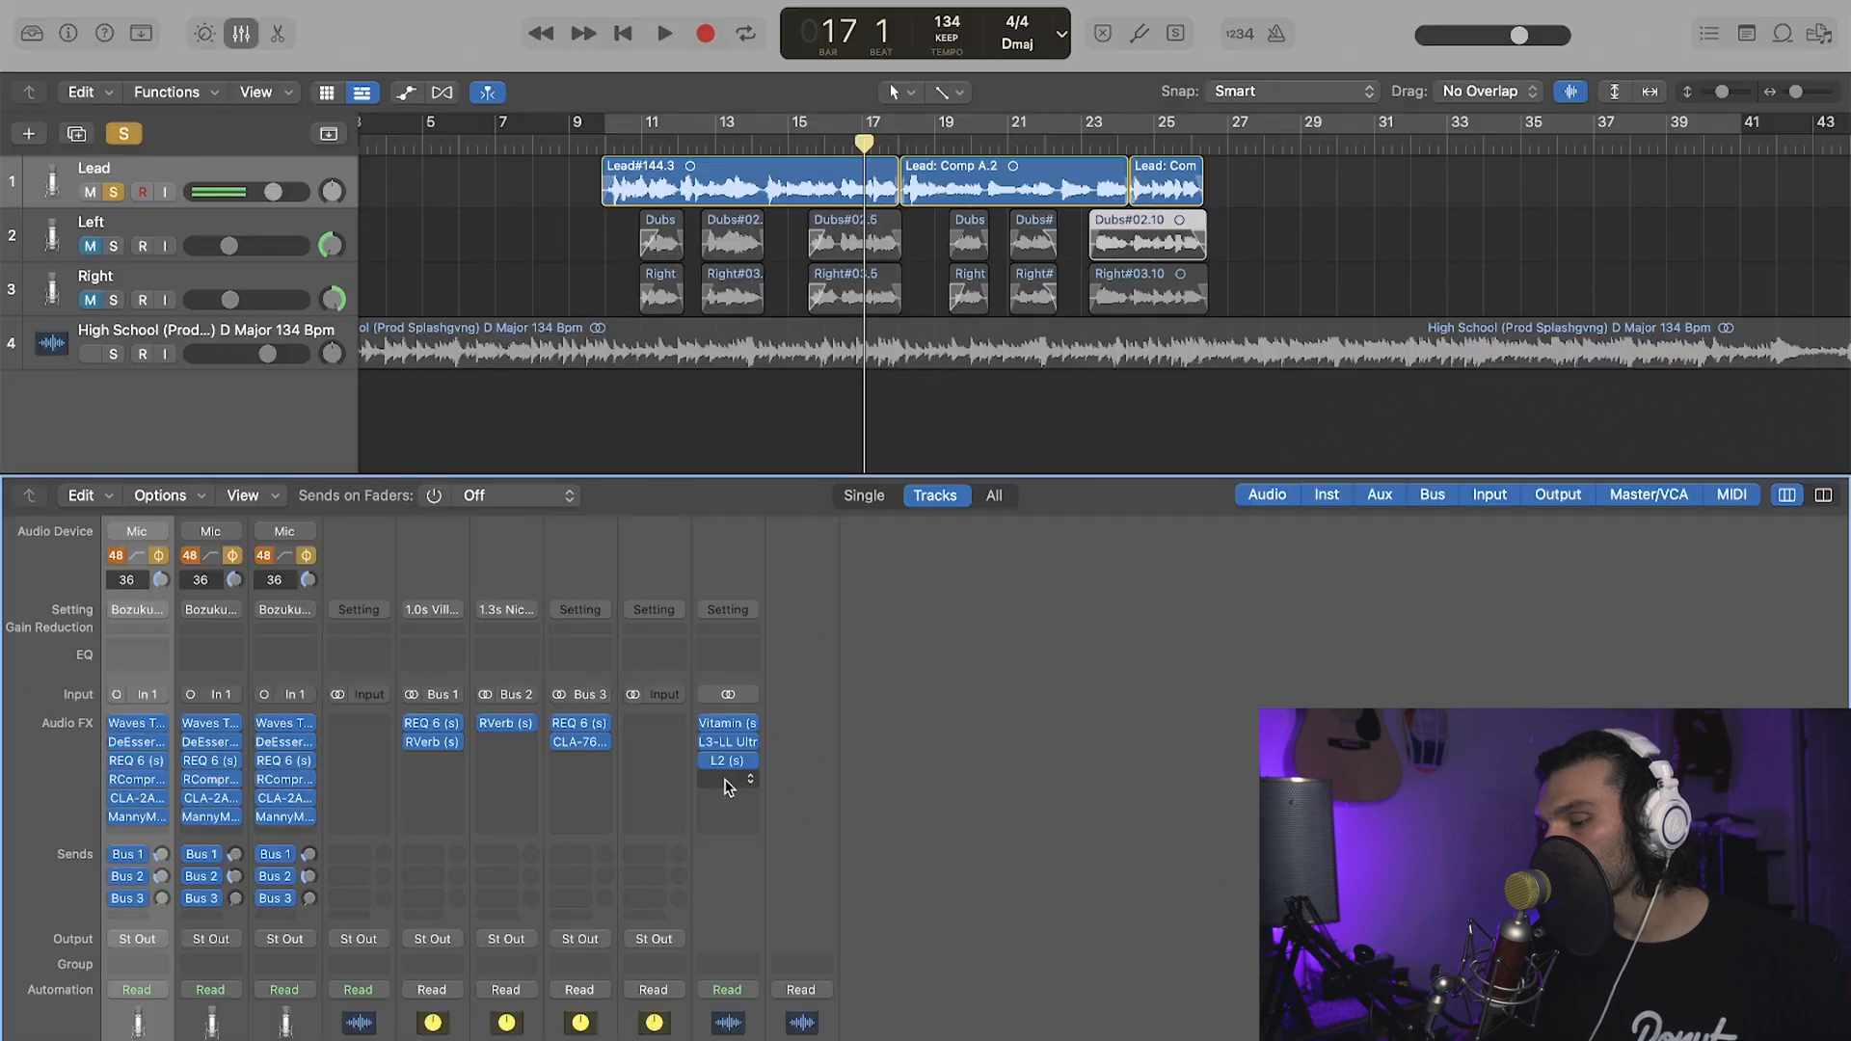
- Review the Stereo Out channel's Vitamin plugin on Mastering 3, and check its preset options without choosing another
{"action": "left_click", "coordinate": [422, 975]}
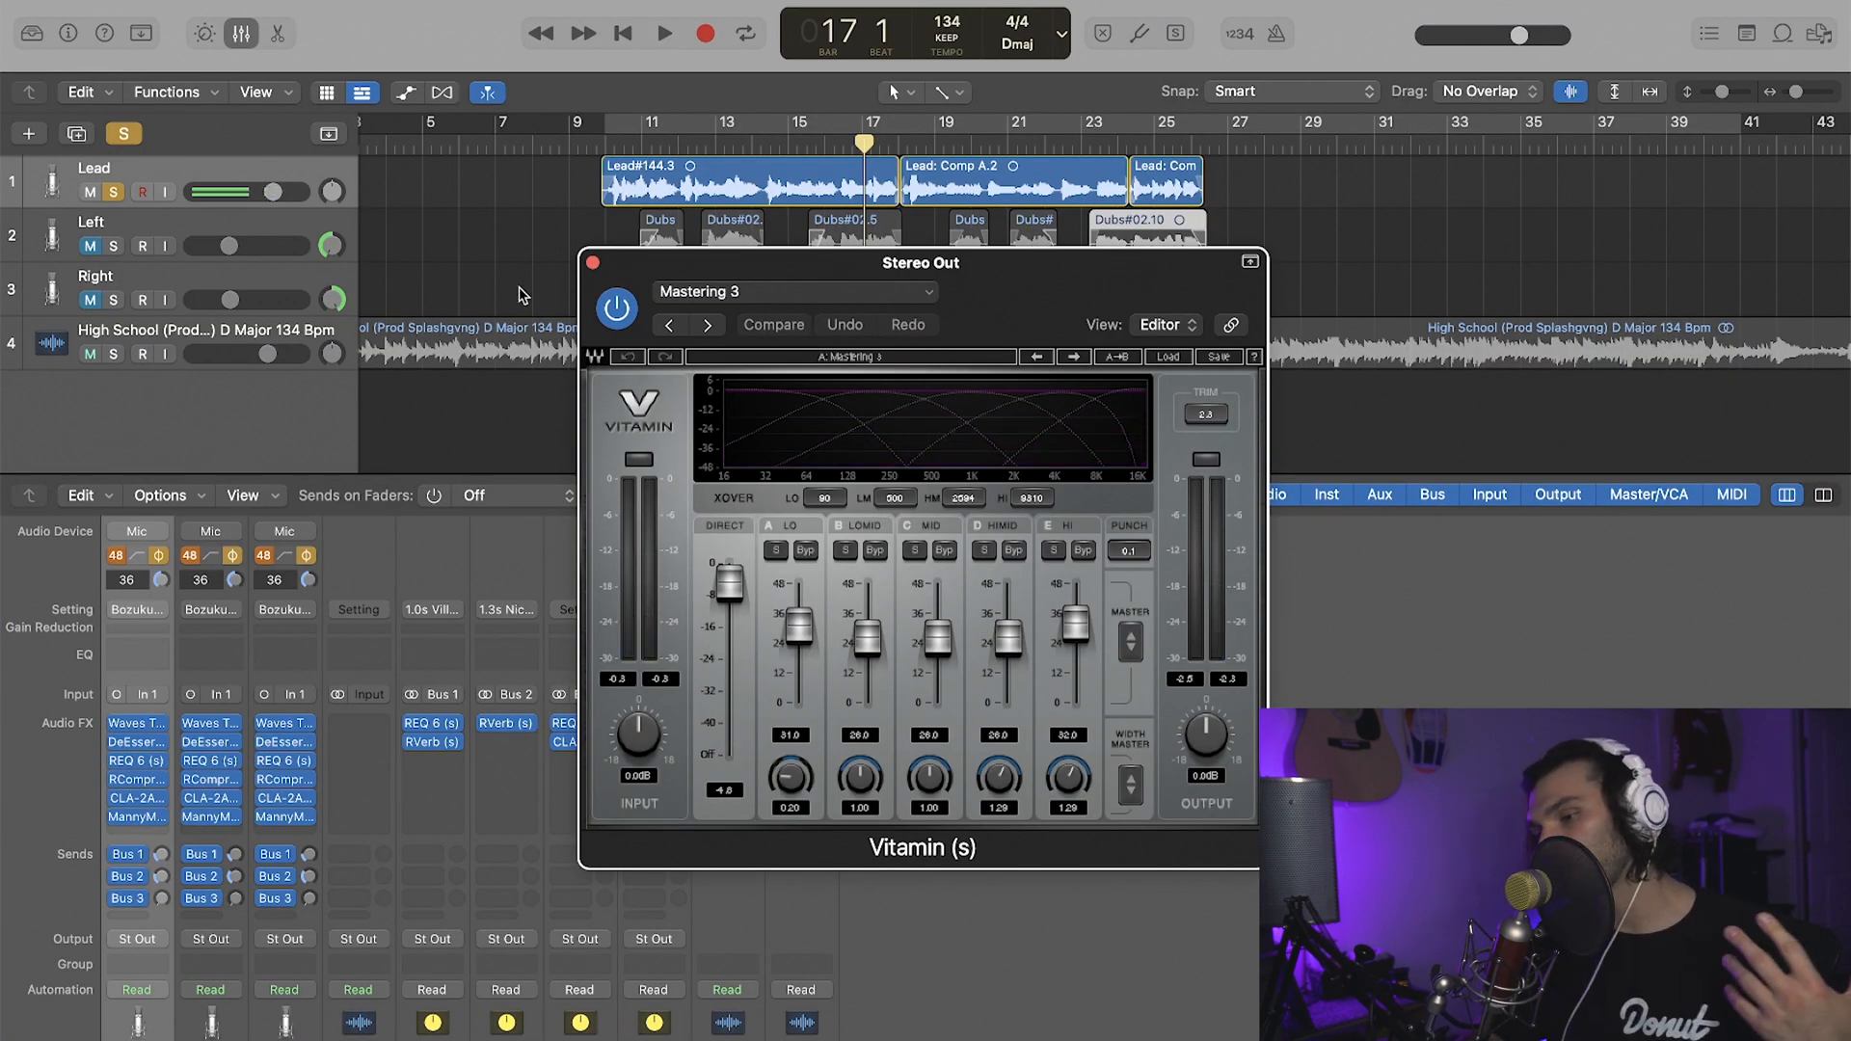
{"action": "left_click", "coordinate": [734, 291]}
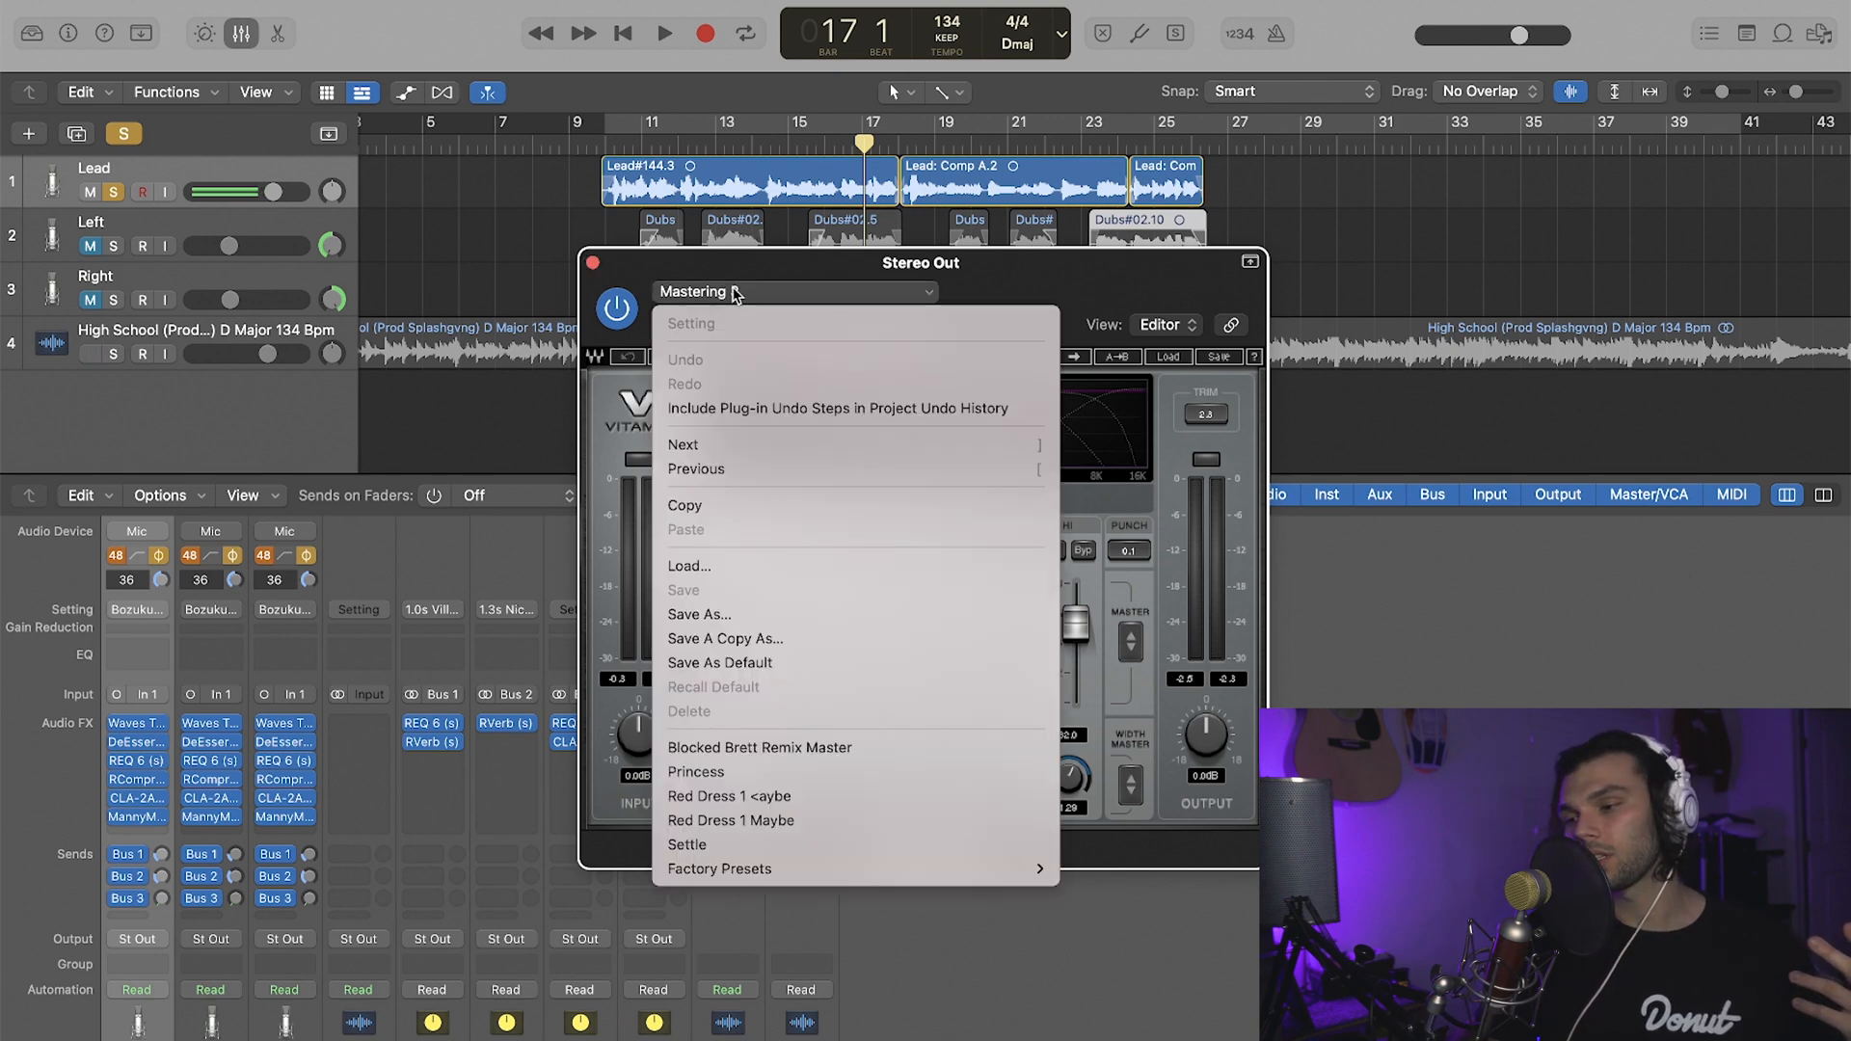
{"action": "mouse_move", "coordinate": [857, 867]}
{"action": "left_click", "coordinate": [567, 289]}
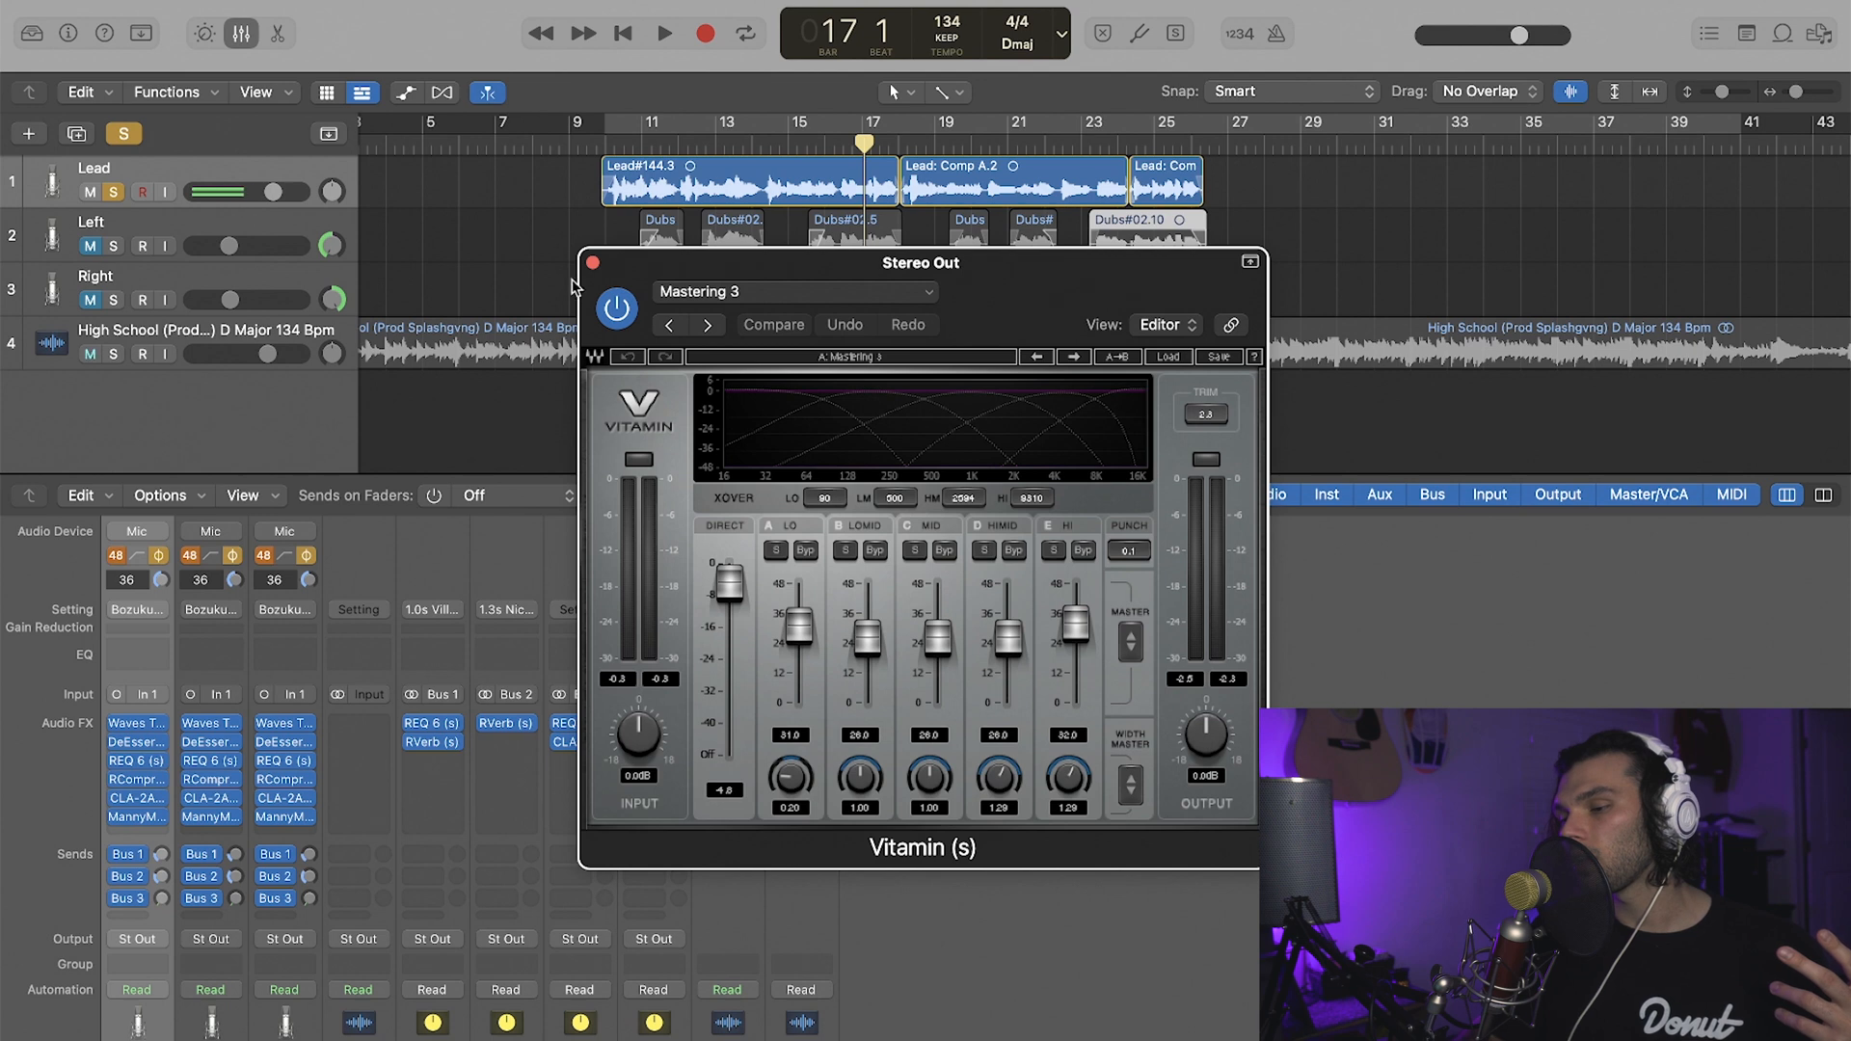
- Close the Vitamin plugin and bypass Vitamin, L3-LL Ultramaximizer and L2 on the Stereo Out channel
{"action": "left_click", "coordinate": [592, 263]}
{"action": "left_click", "coordinate": [602, 270]}
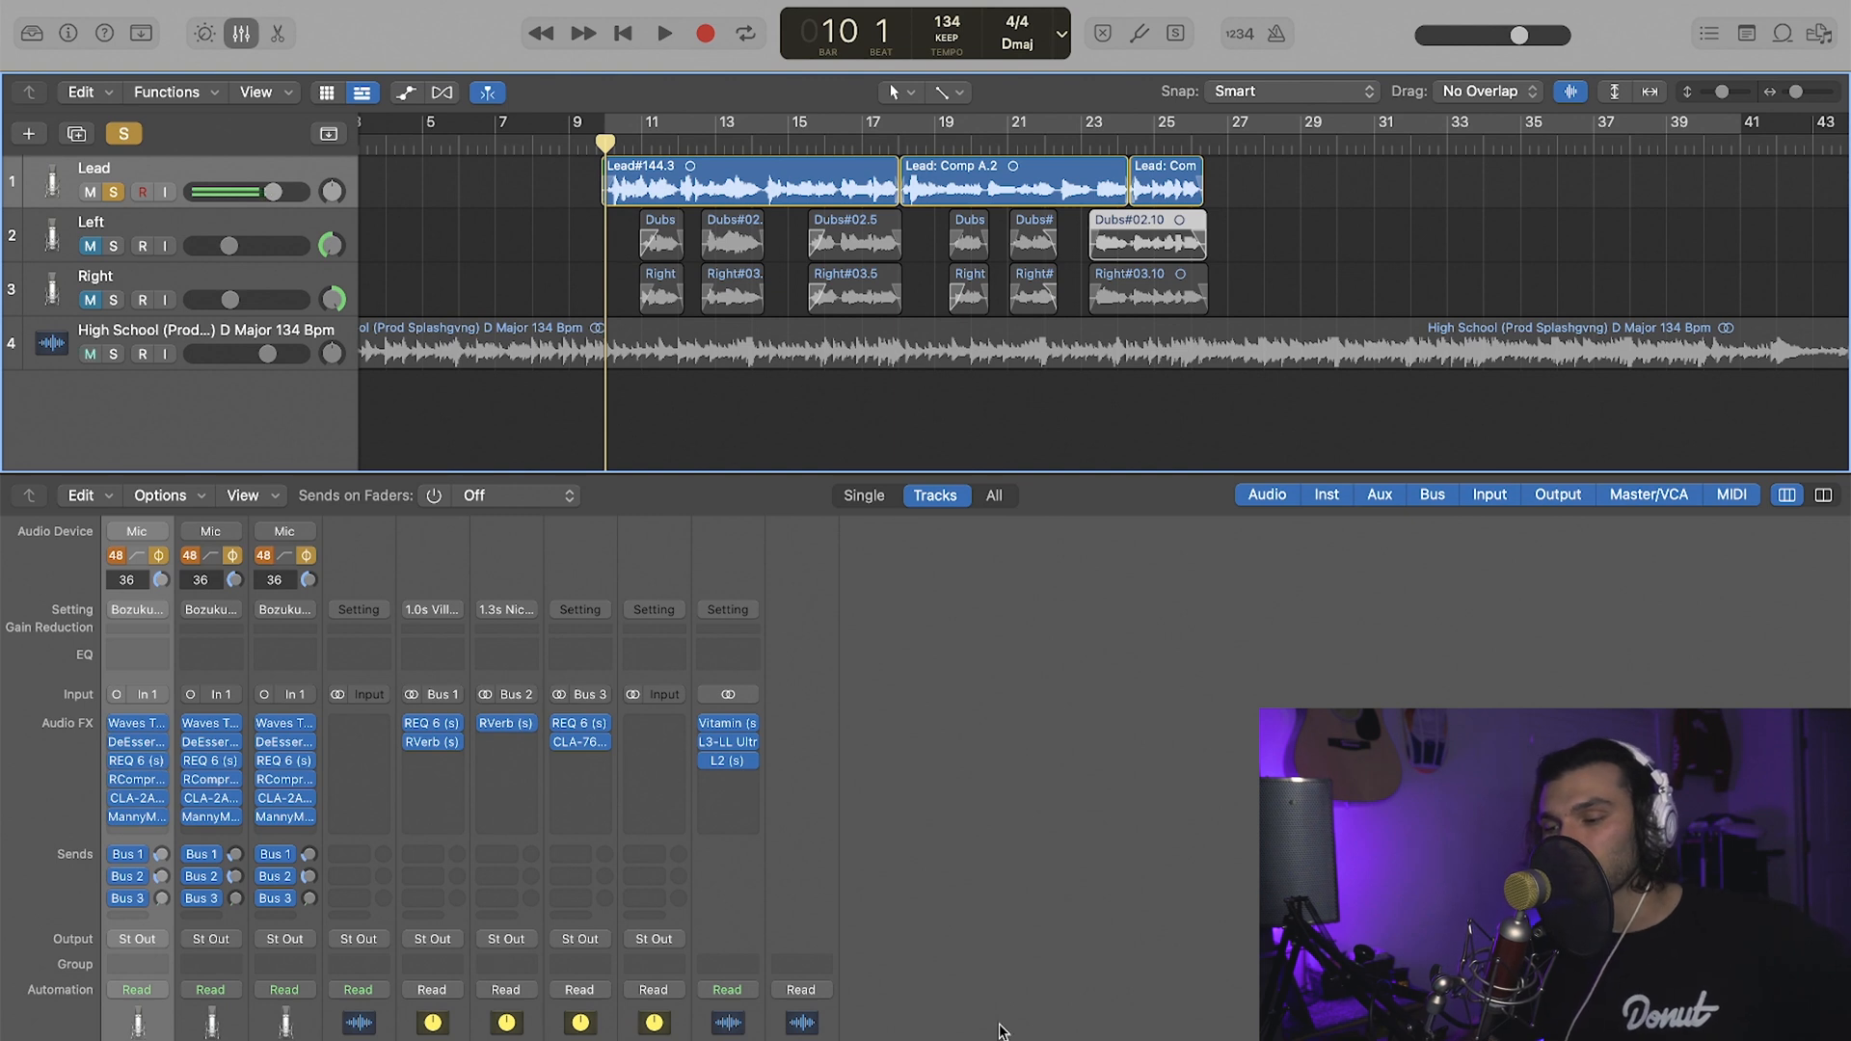
{"action": "left_click", "coordinate": [705, 723]}
{"action": "left_click", "coordinate": [707, 742]}
{"action": "left_click", "coordinate": [708, 762]}
{"action": "key", "text": "Escape"}
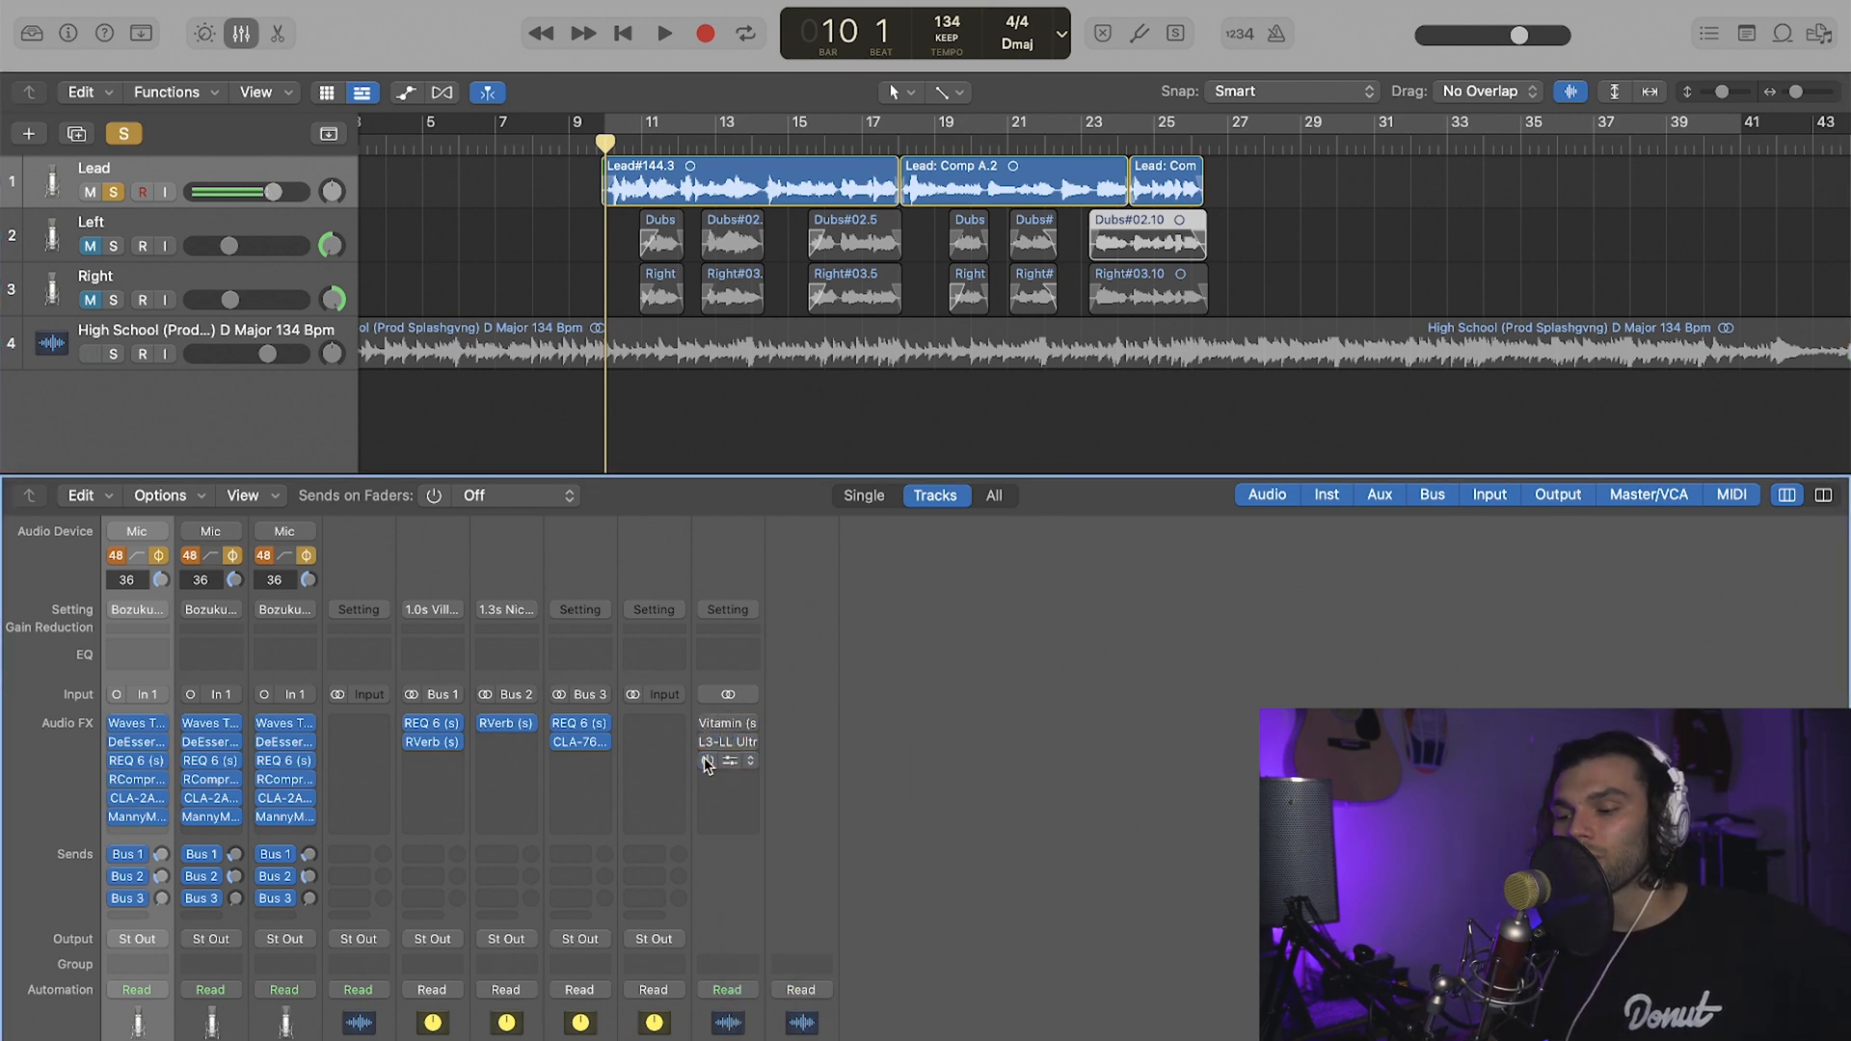
{"action": "left_click", "coordinate": [706, 762]}
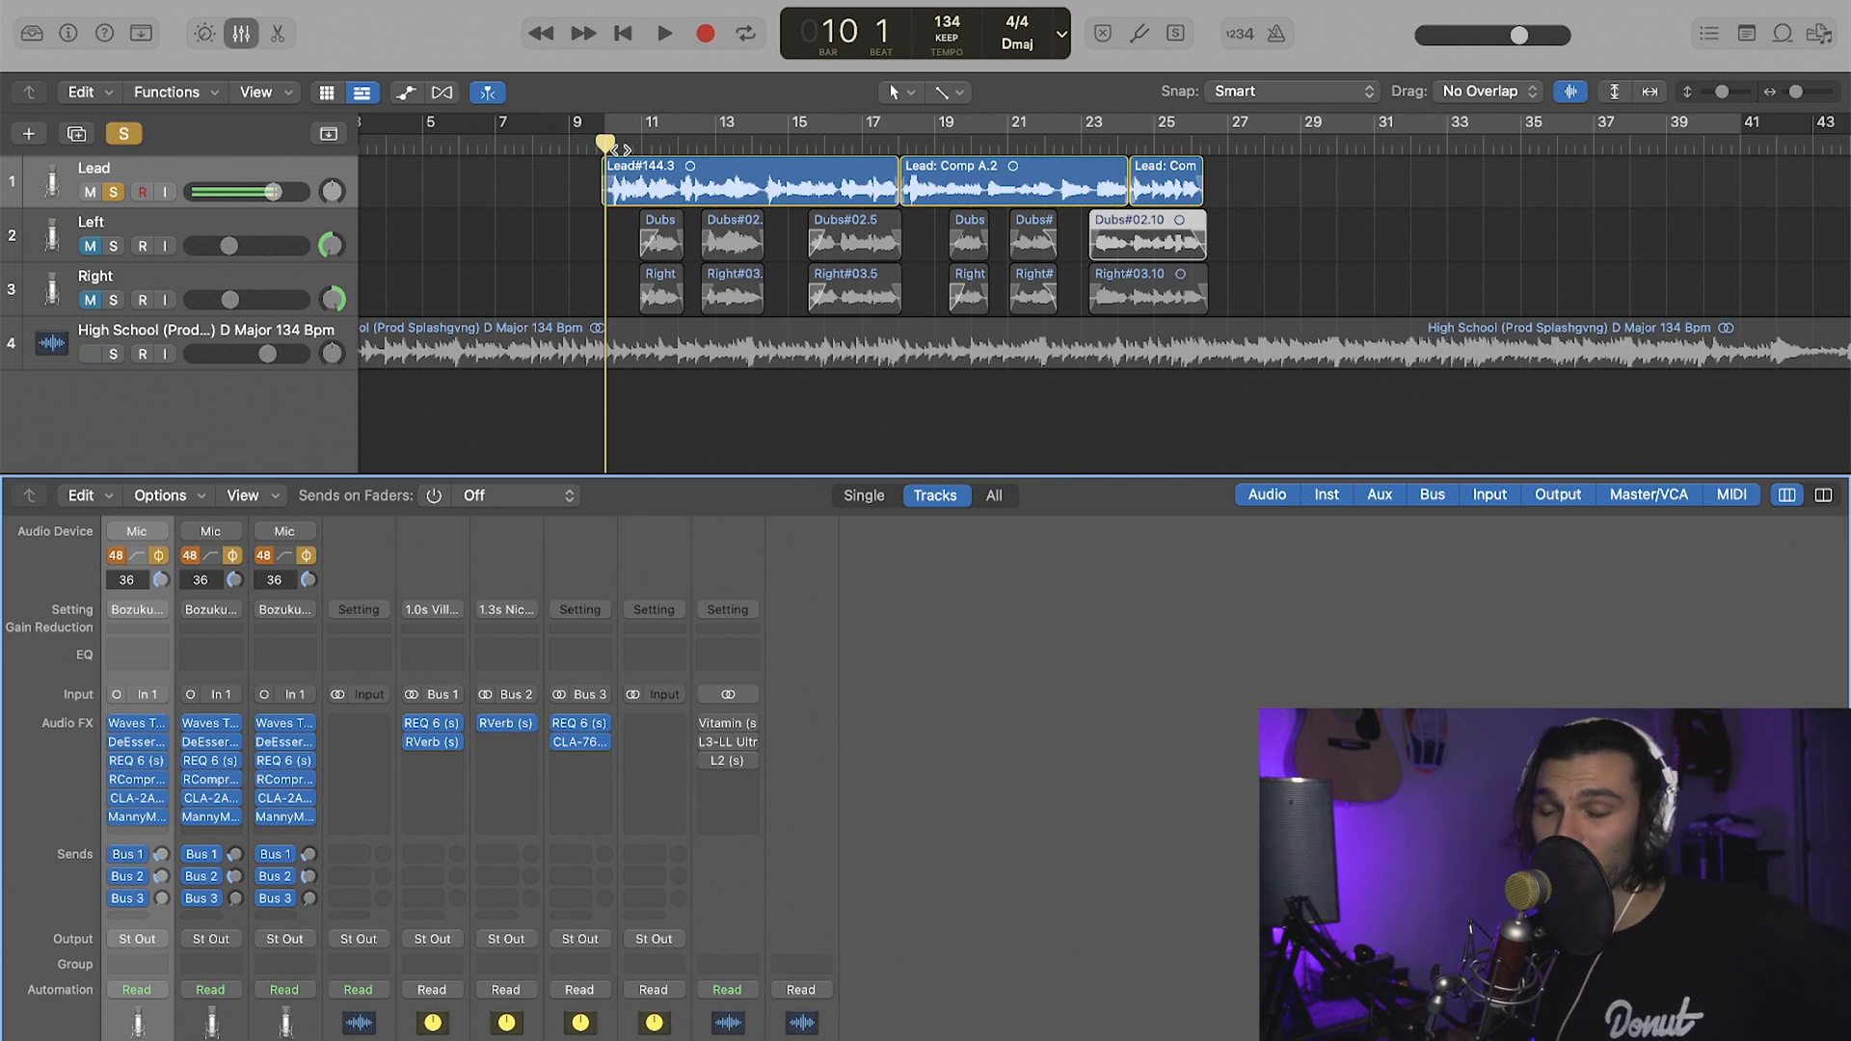
- Play the Lead vocal from bar 10 and re-enable Vitamin, L3-LL Ultramaximizer and L2 on the Stereo Out channel
{"action": "key", "text": "space"}
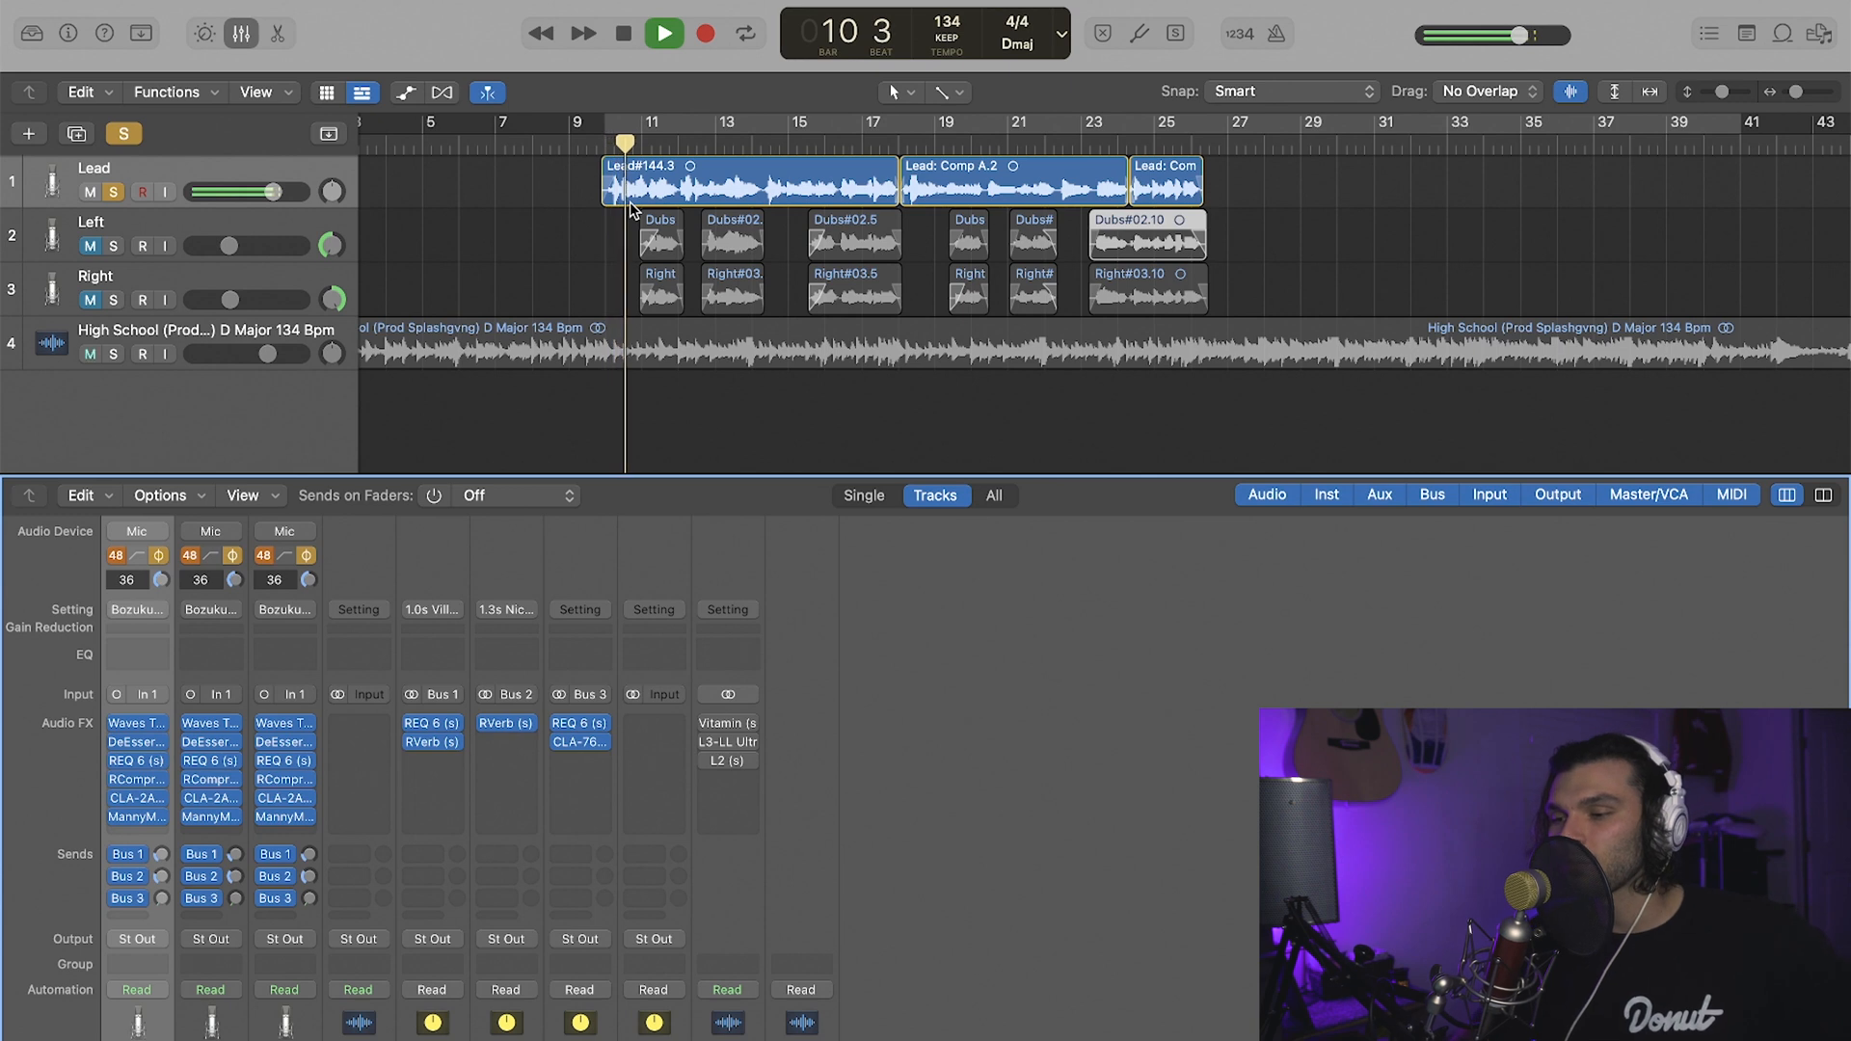
{"action": "mouse_move", "coordinate": [713, 728]}
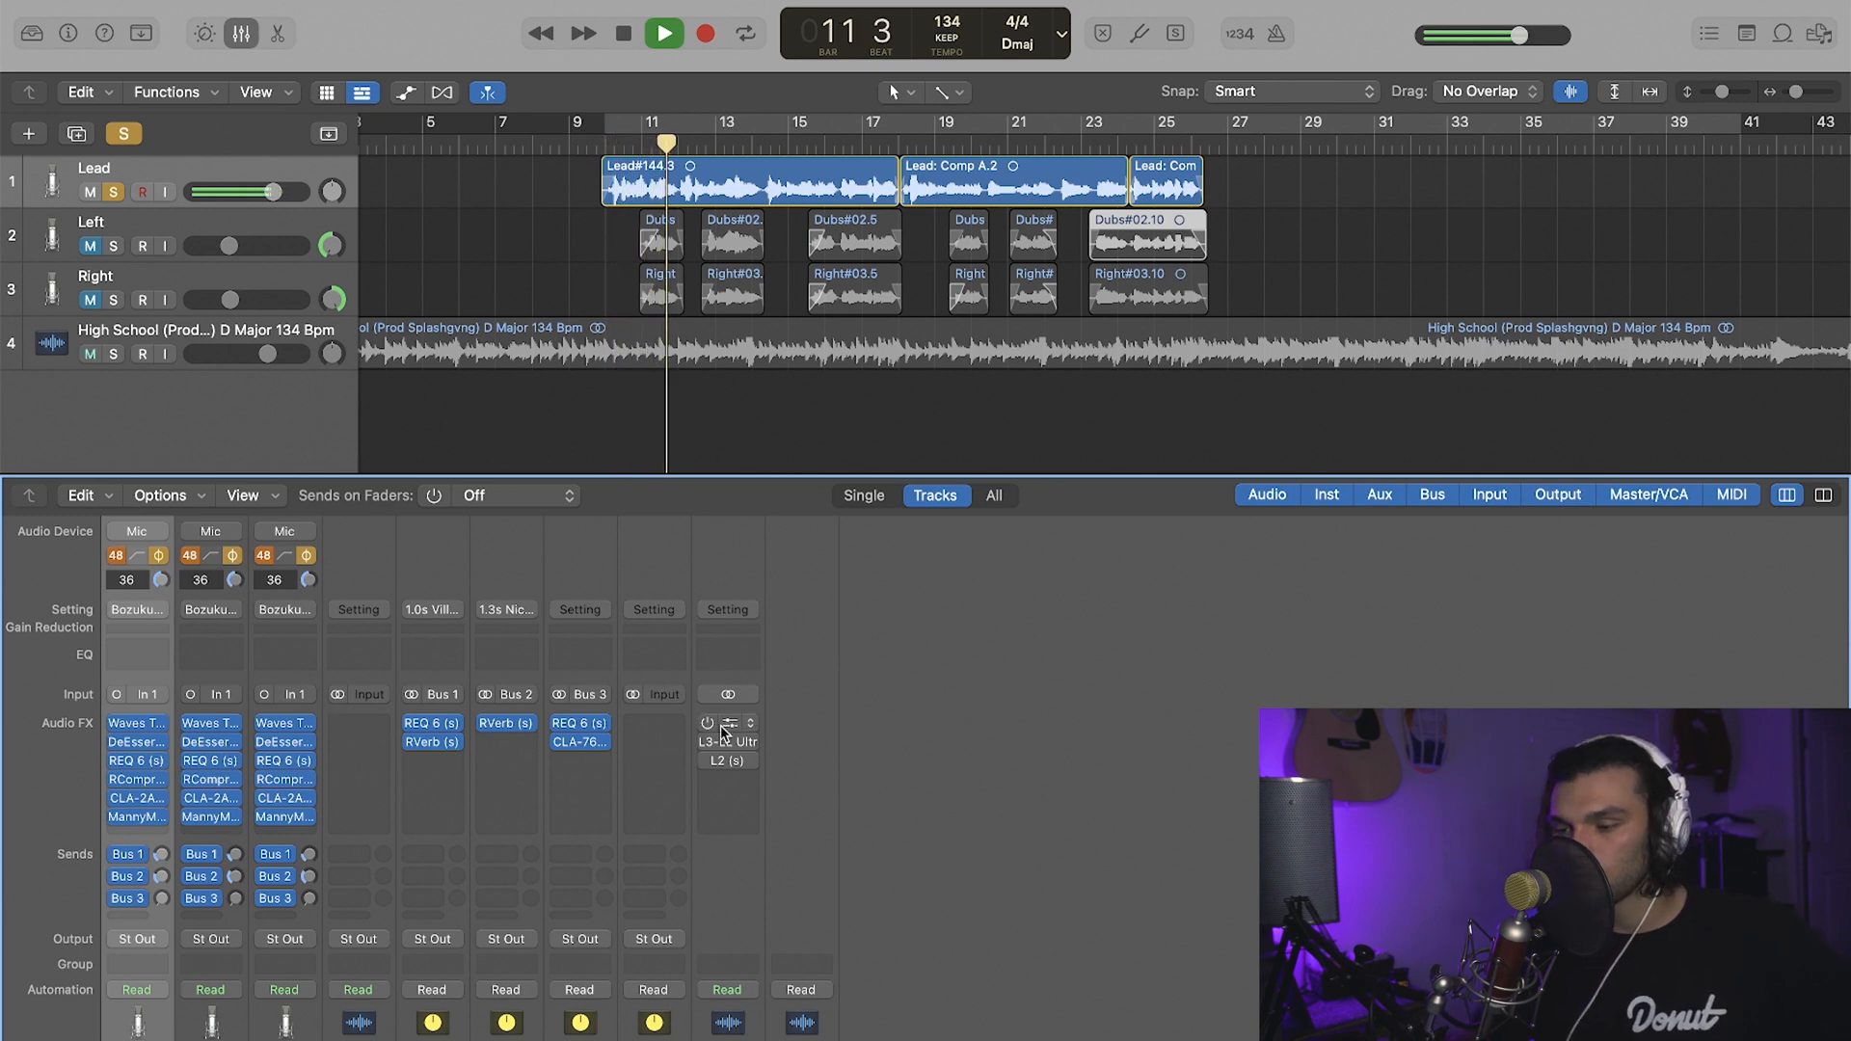
{"action": "key", "text": "space"}
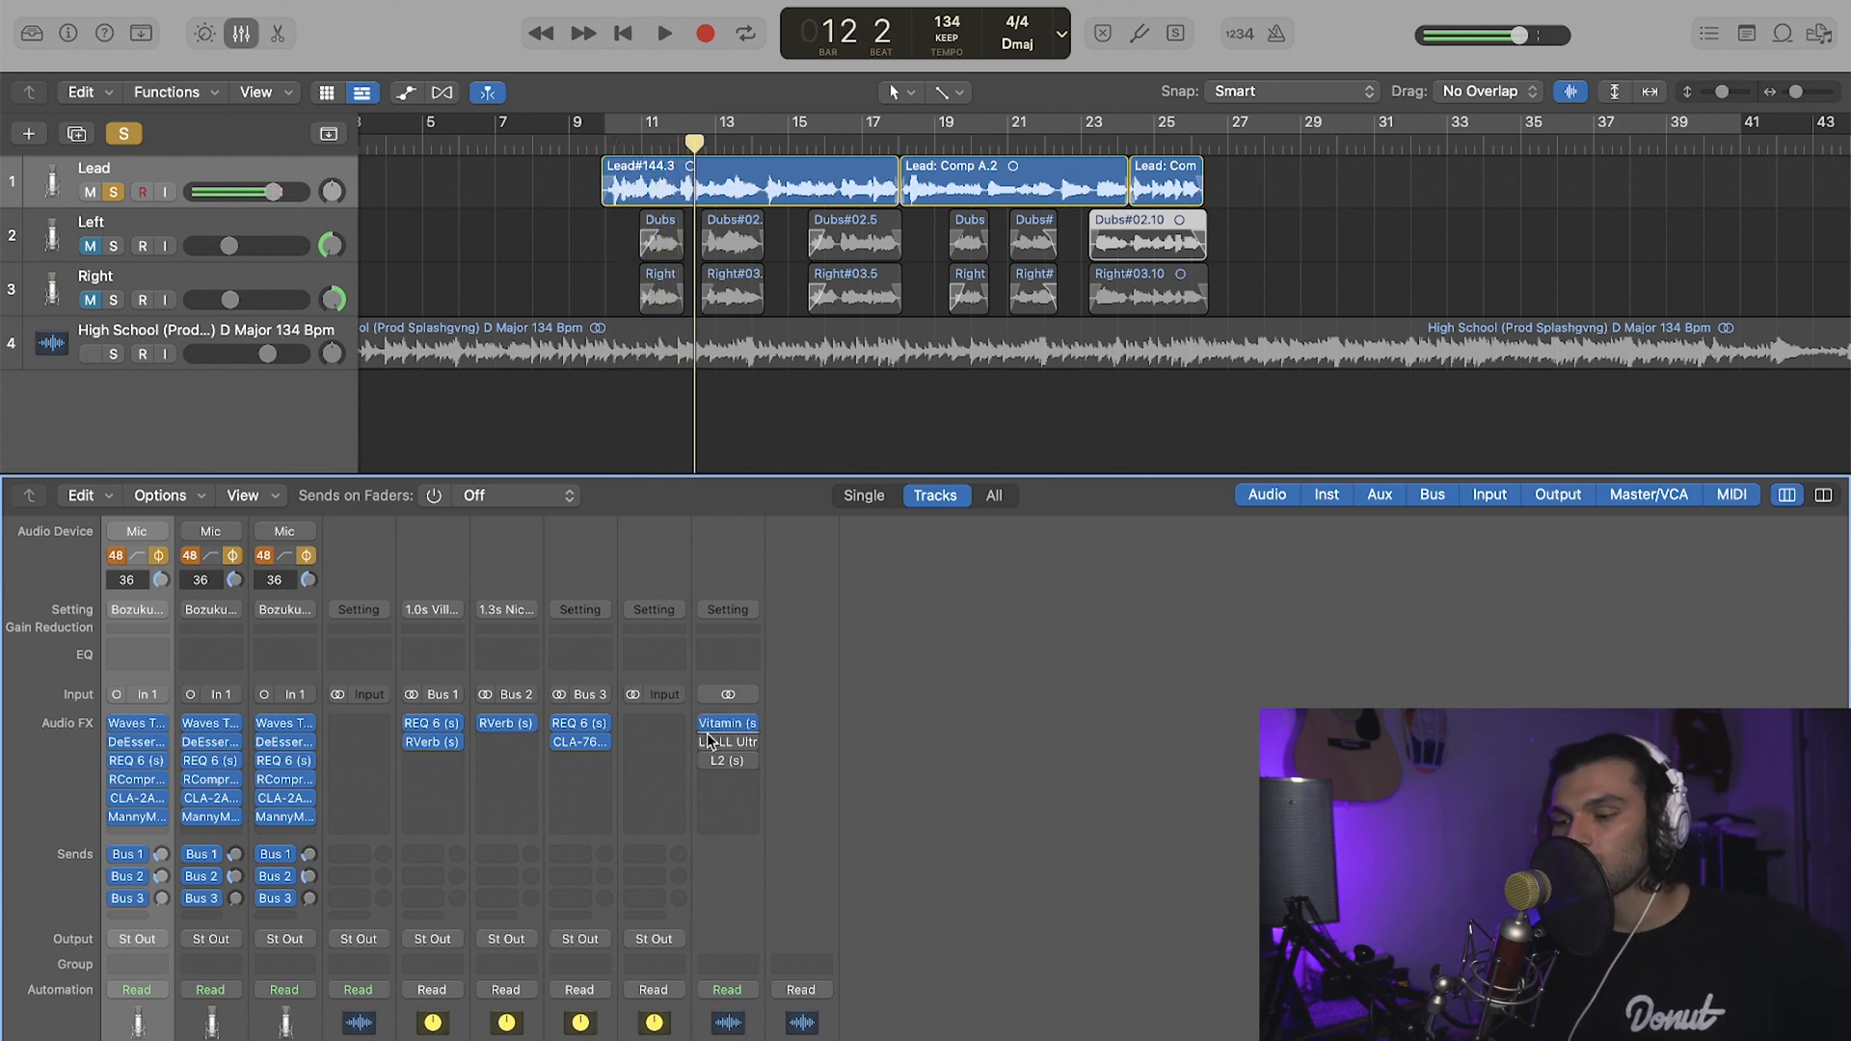
{"action": "left_click", "coordinate": [709, 776]}
{"action": "left_click", "coordinate": [710, 777]}
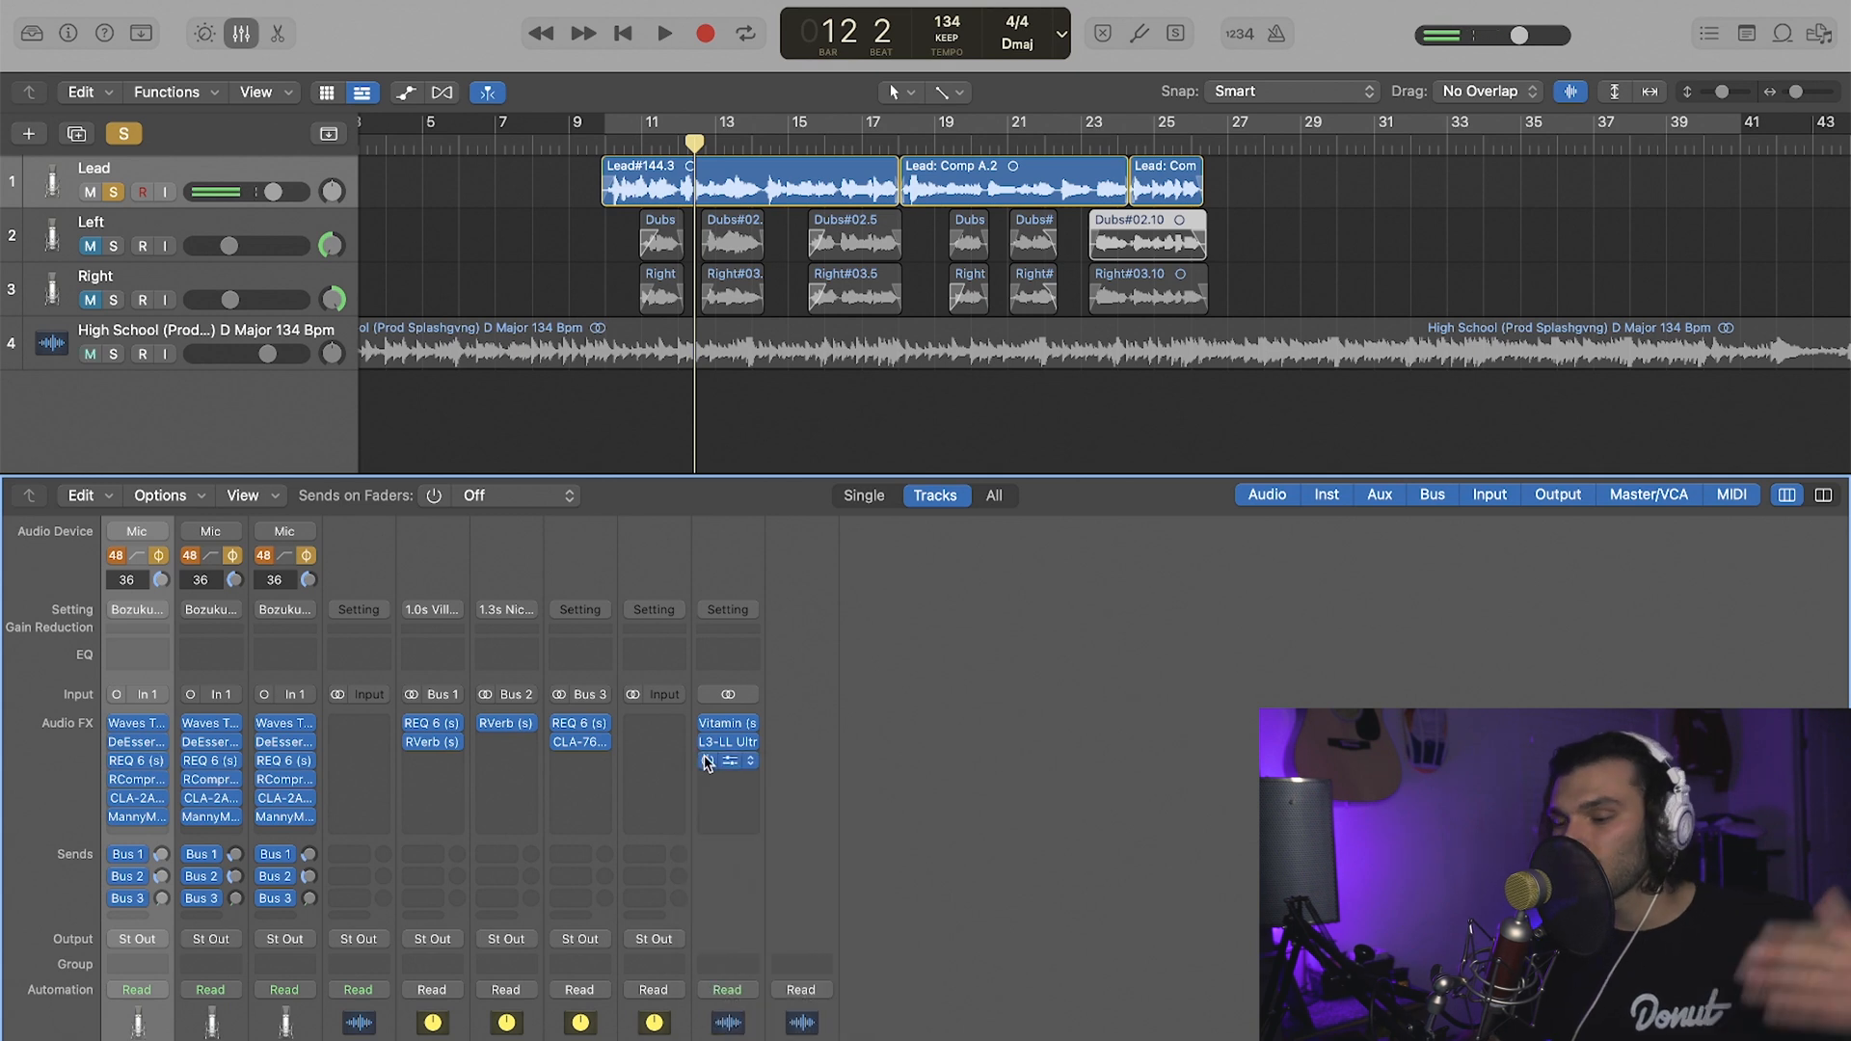
- Resume playback of the Lead vocal and compare the Stereo Out mastering plugins by switching them off and on, ending with all three enabled
{"action": "key", "text": "space"}
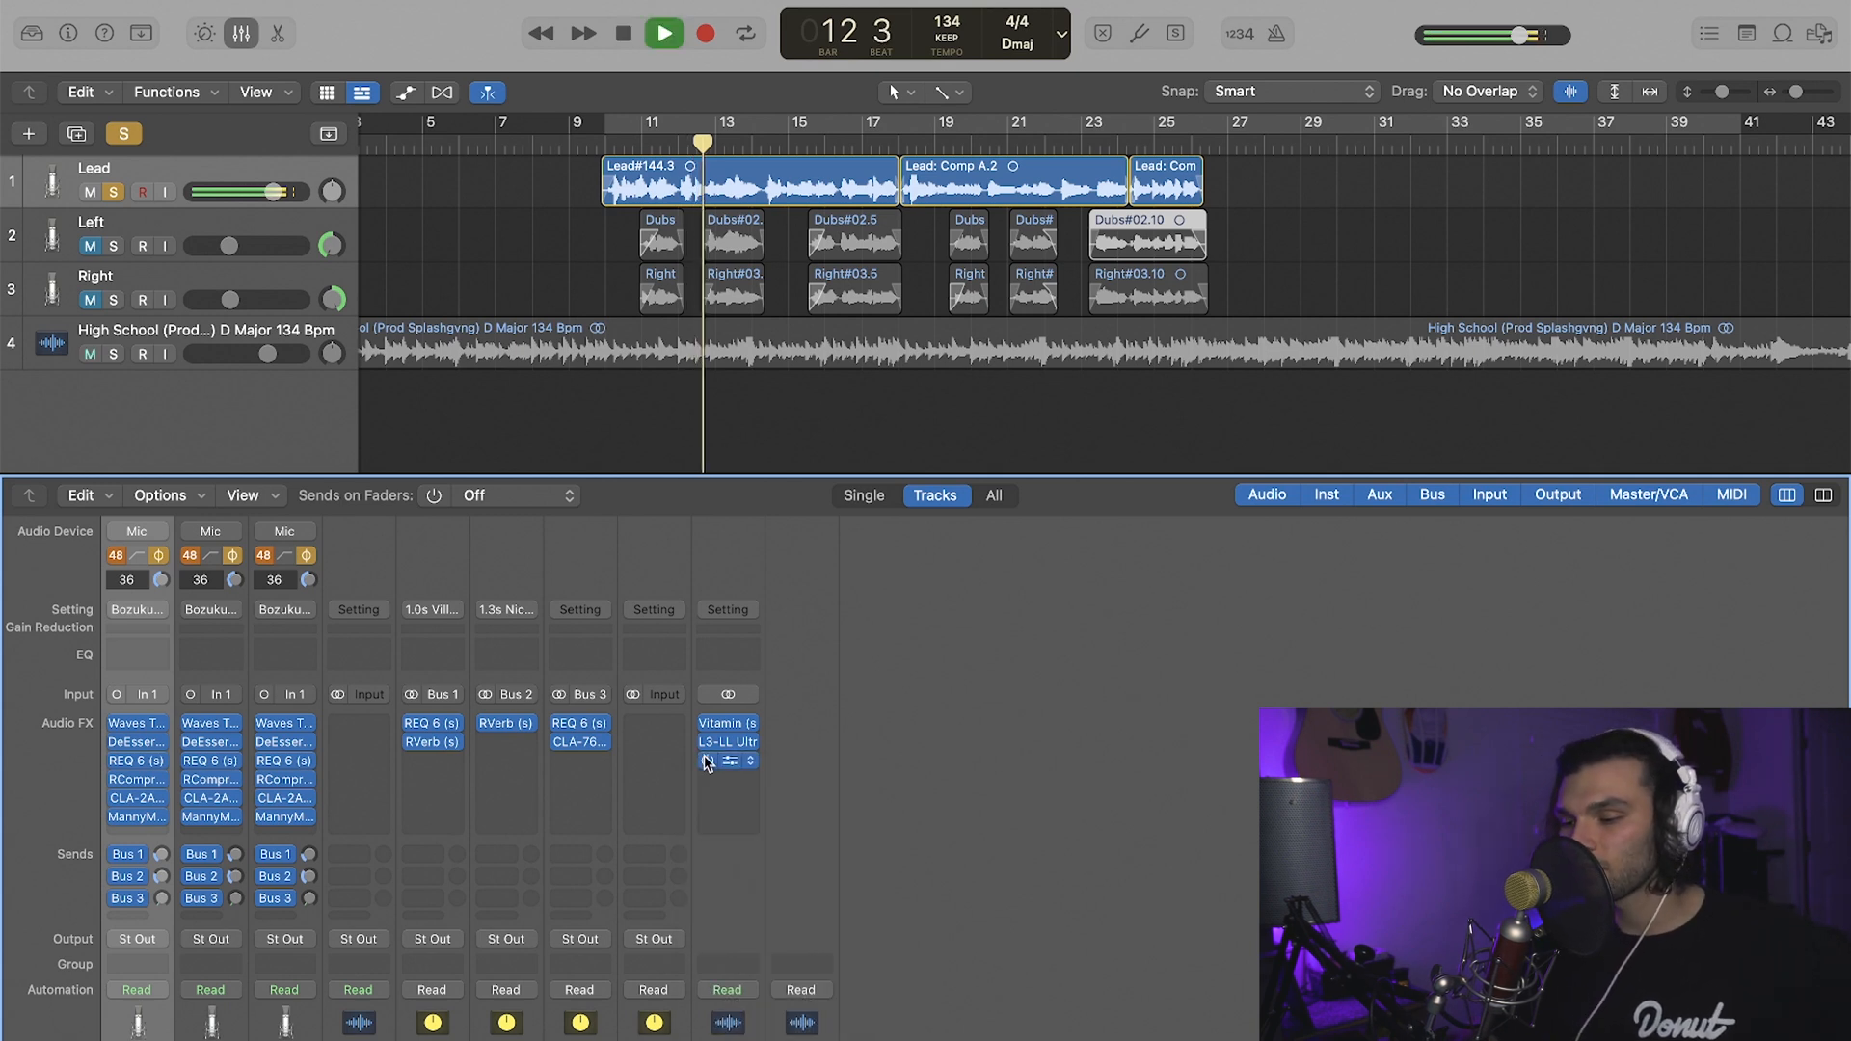
{"action": "left_click", "coordinate": [723, 723]}
{"action": "left_click", "coordinate": [708, 725]}
{"action": "left_click", "coordinate": [709, 724]}
{"action": "left_click", "coordinate": [728, 741]}
{"action": "left_click", "coordinate": [708, 747]}
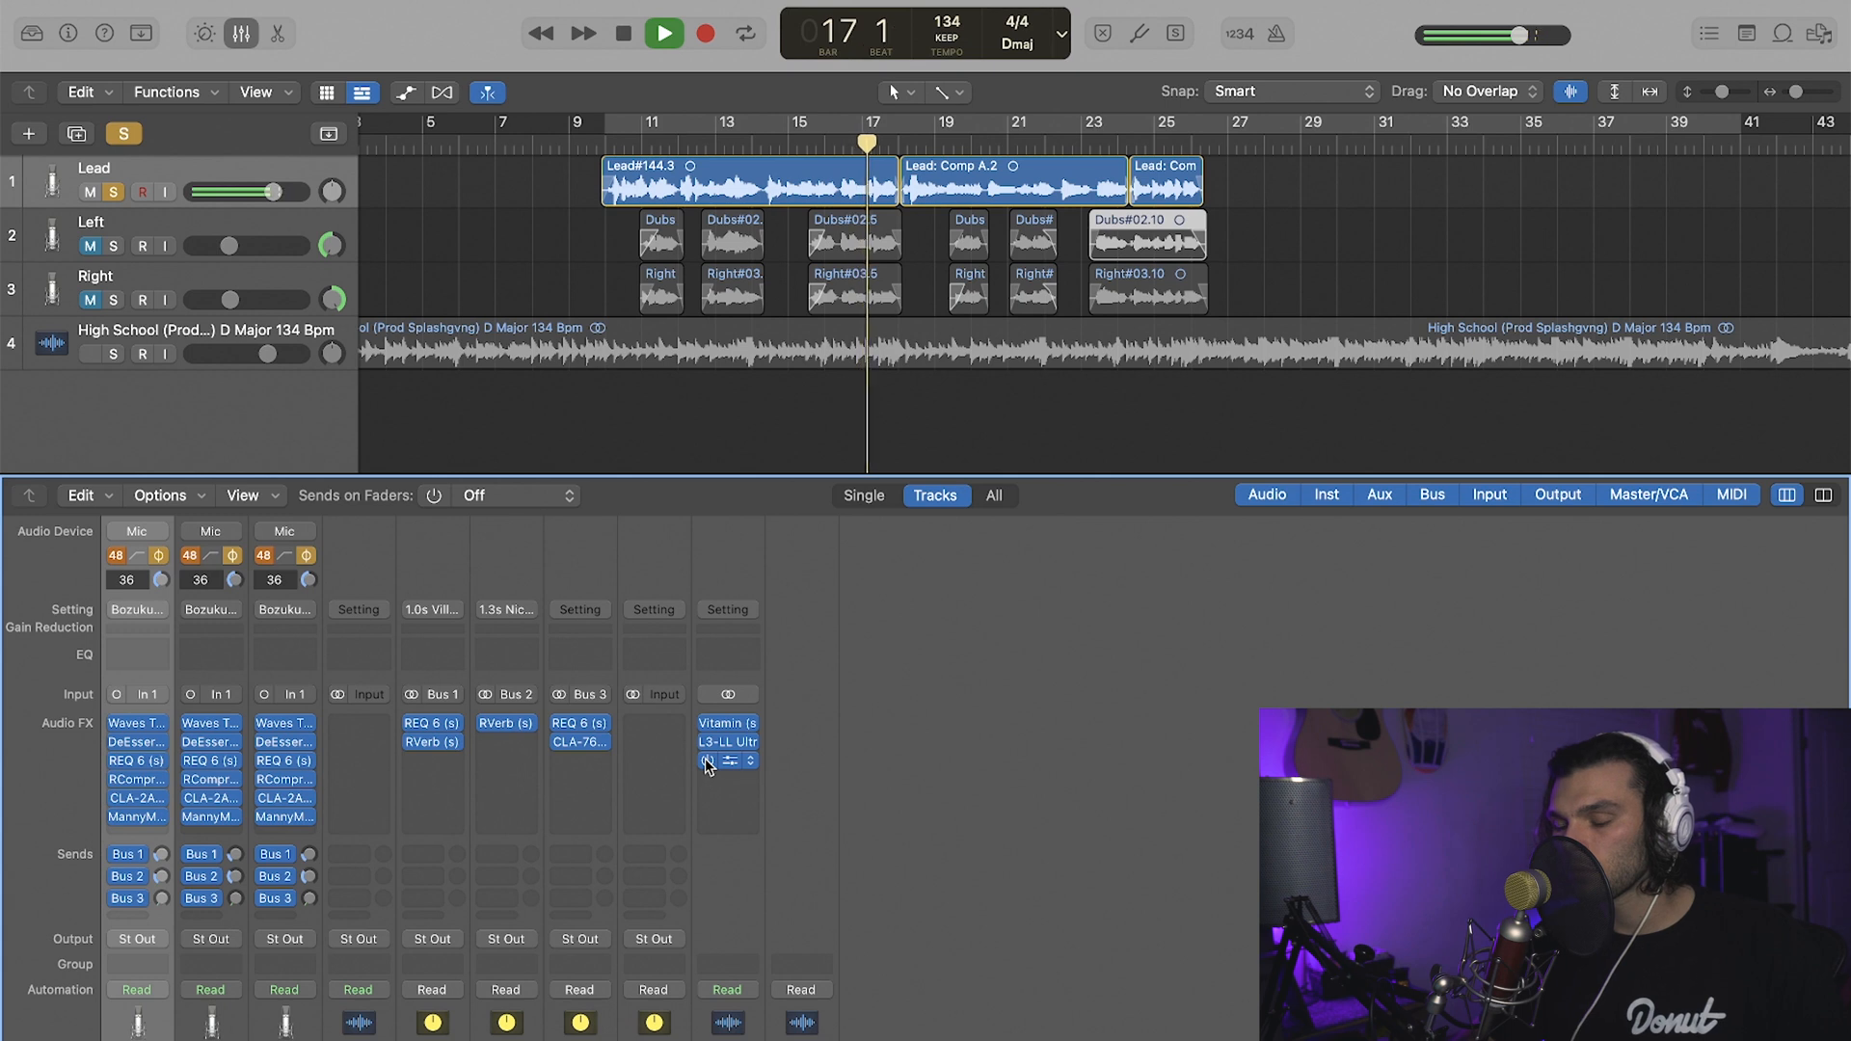
{"action": "key", "text": "space"}
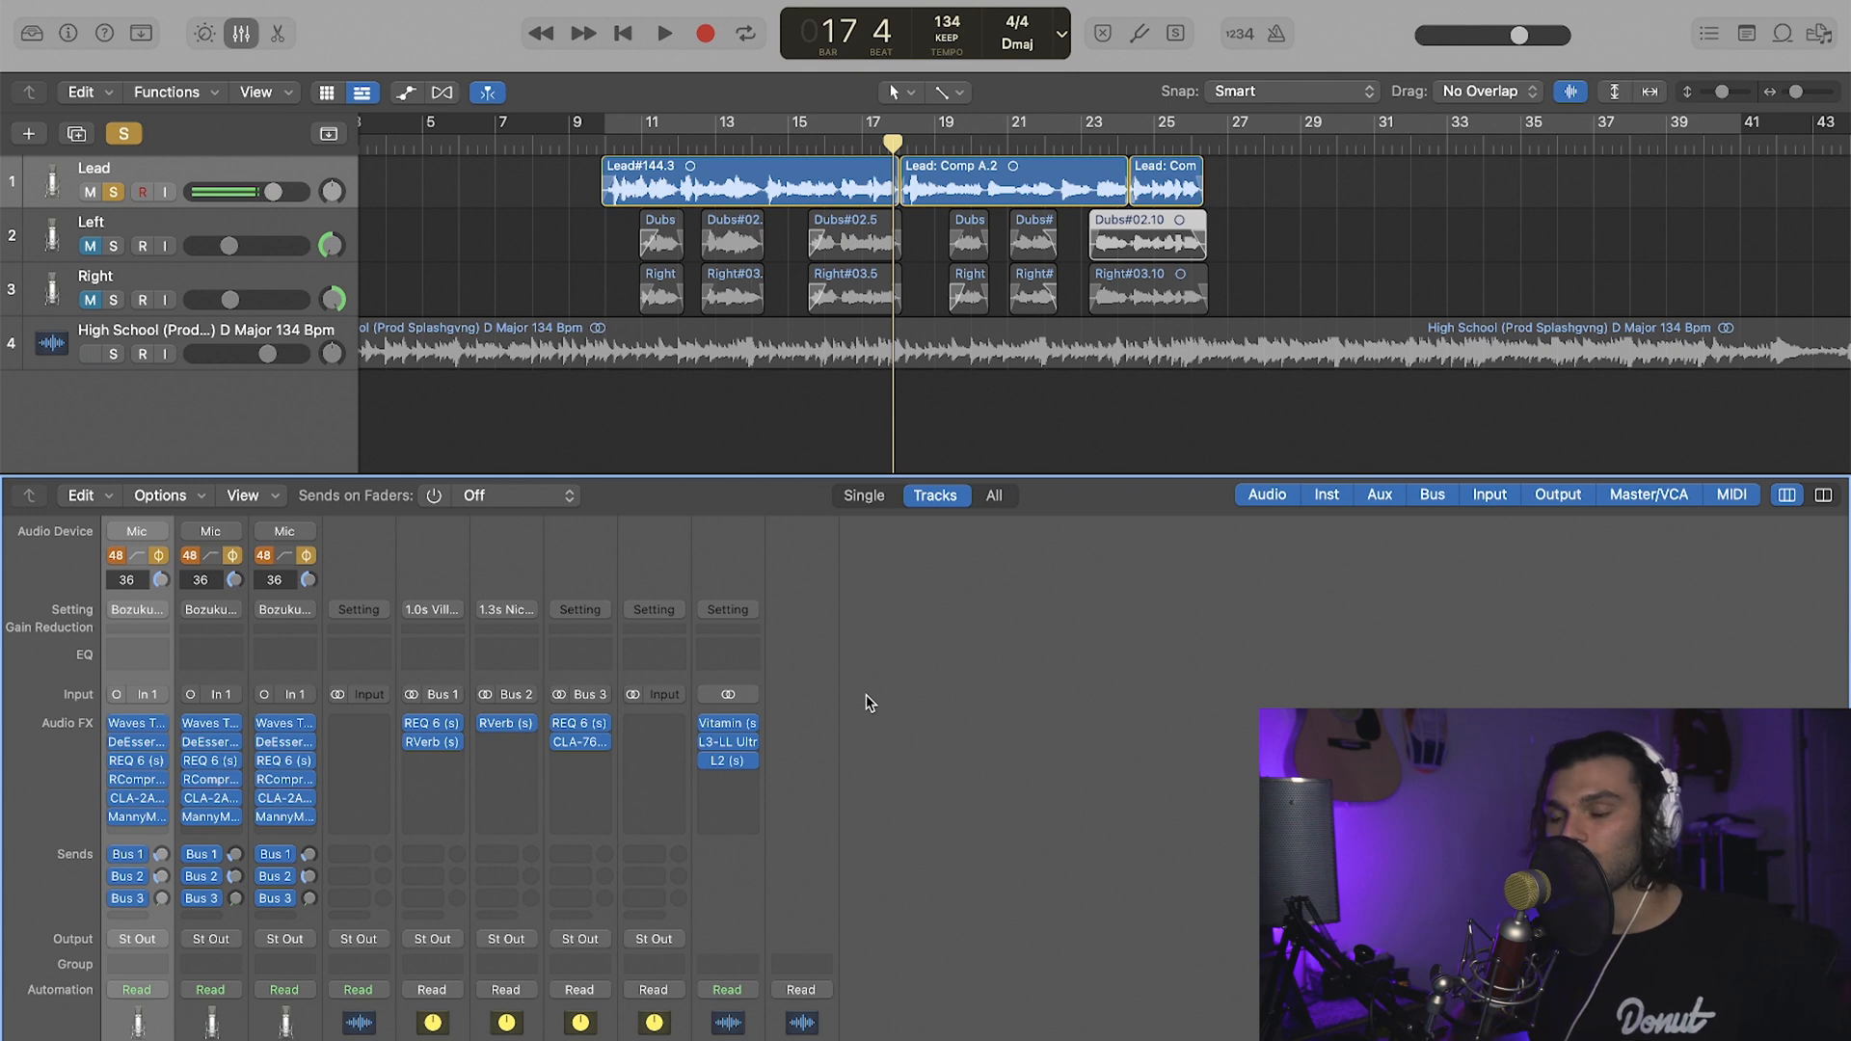
- Clear the Lead track's solo, unmute the High School beat track, and play the mix from bar 10
{"action": "mouse_move", "coordinate": [713, 731]}
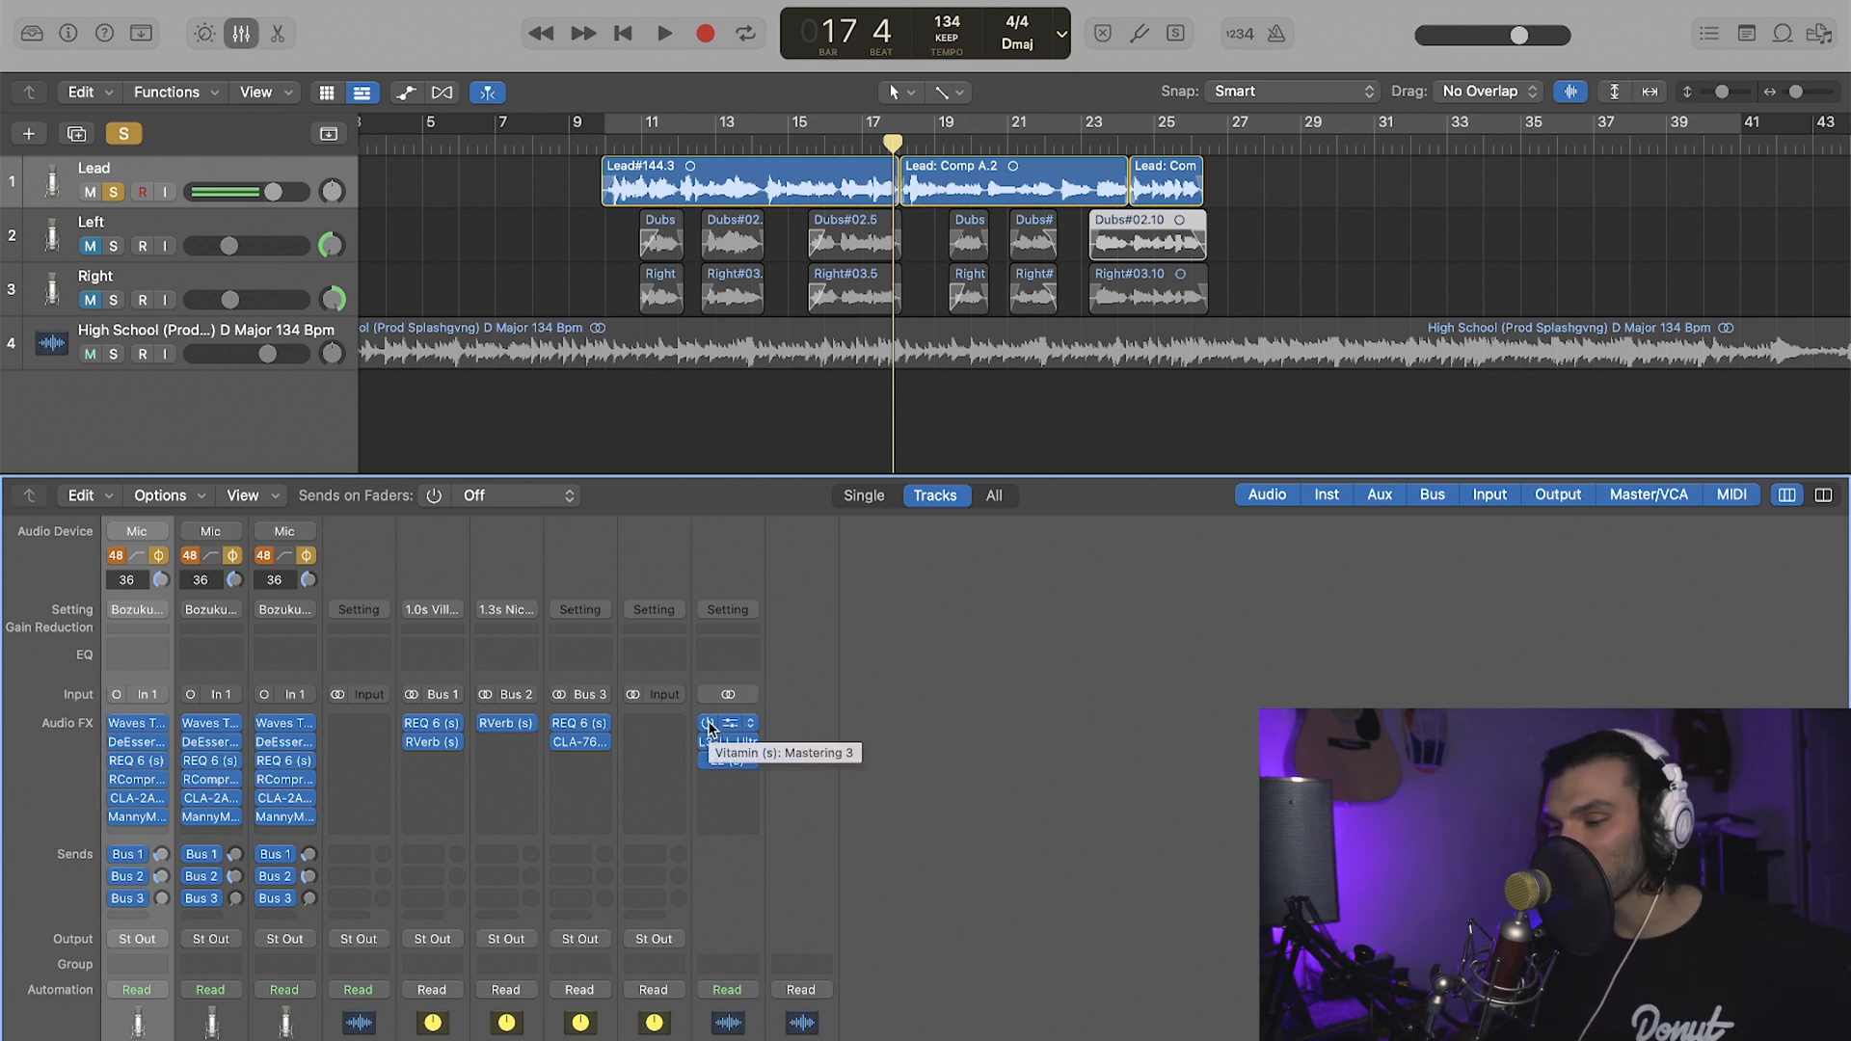
{"action": "scroll", "coordinate": [769, 800], "scroll_direction": "down", "scroll_amount": 1}
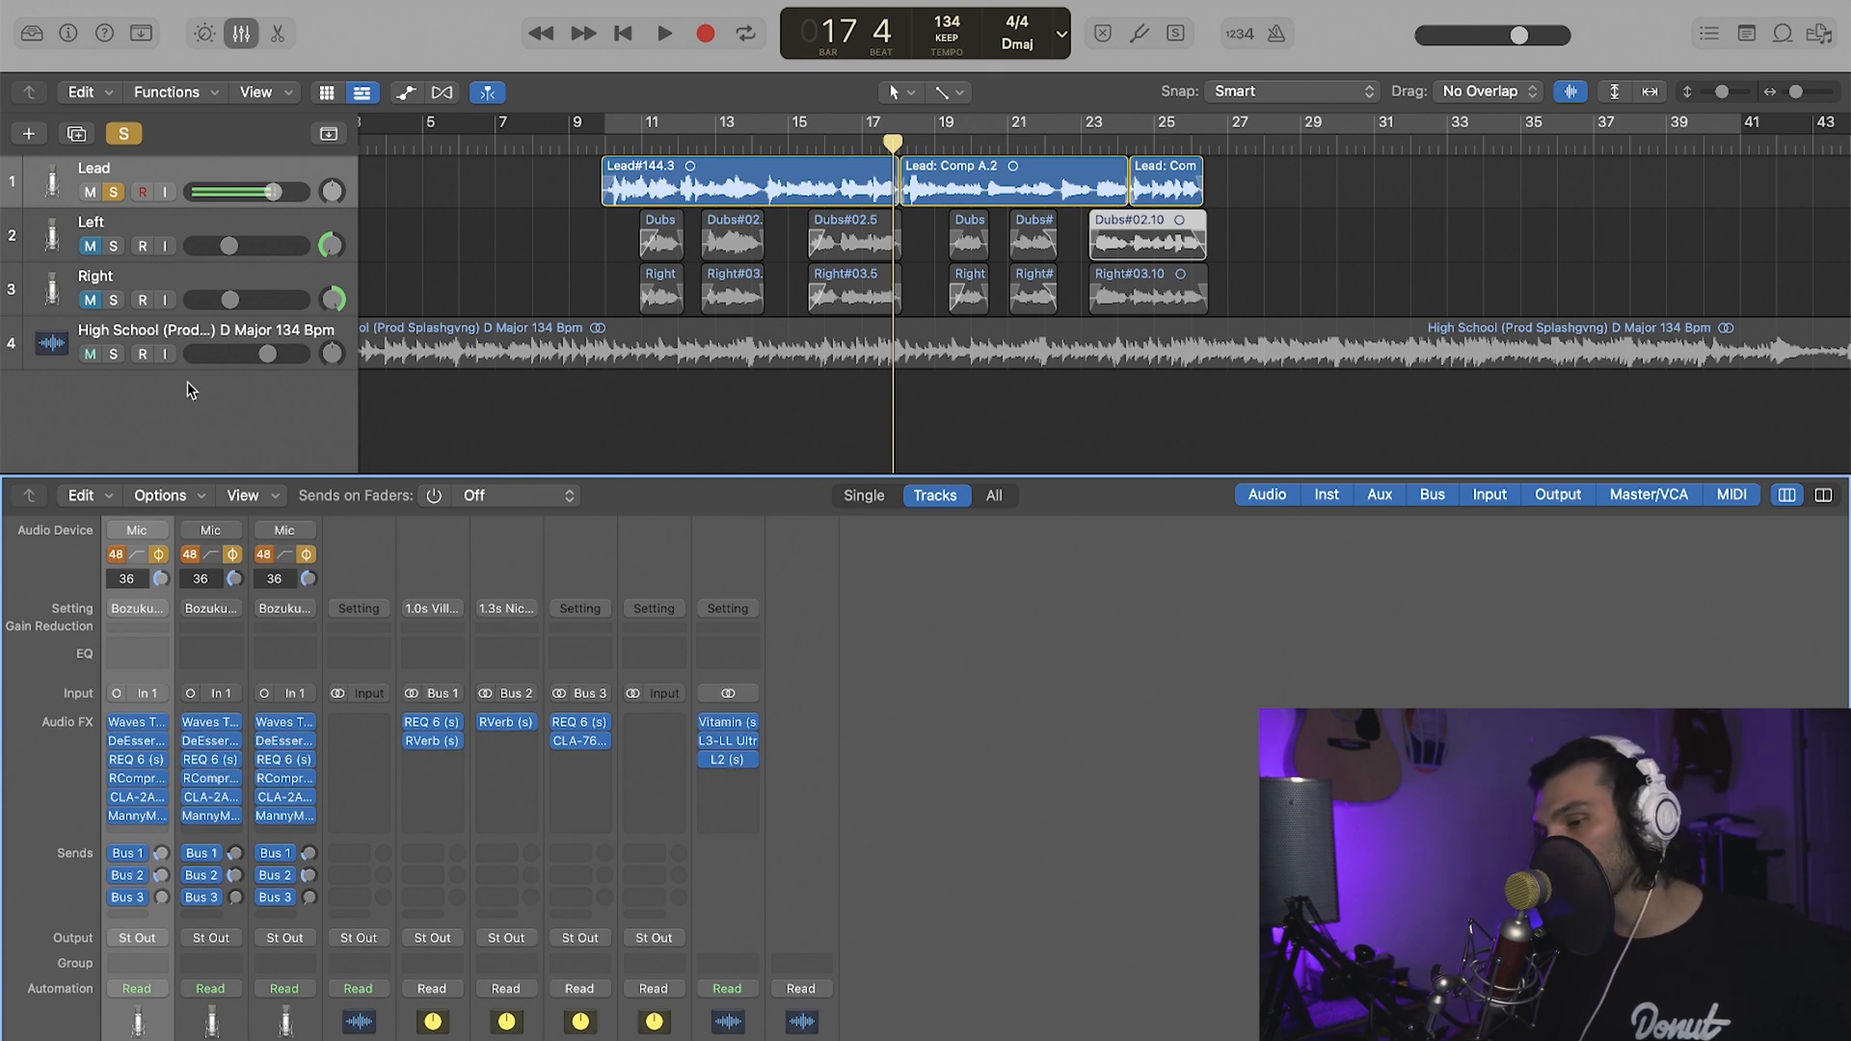
{"action": "left_click", "coordinate": [569, 235]}
{"action": "left_click", "coordinate": [134, 132]}
{"action": "left_click", "coordinate": [599, 144]}
{"action": "left_click", "coordinate": [90, 355]}
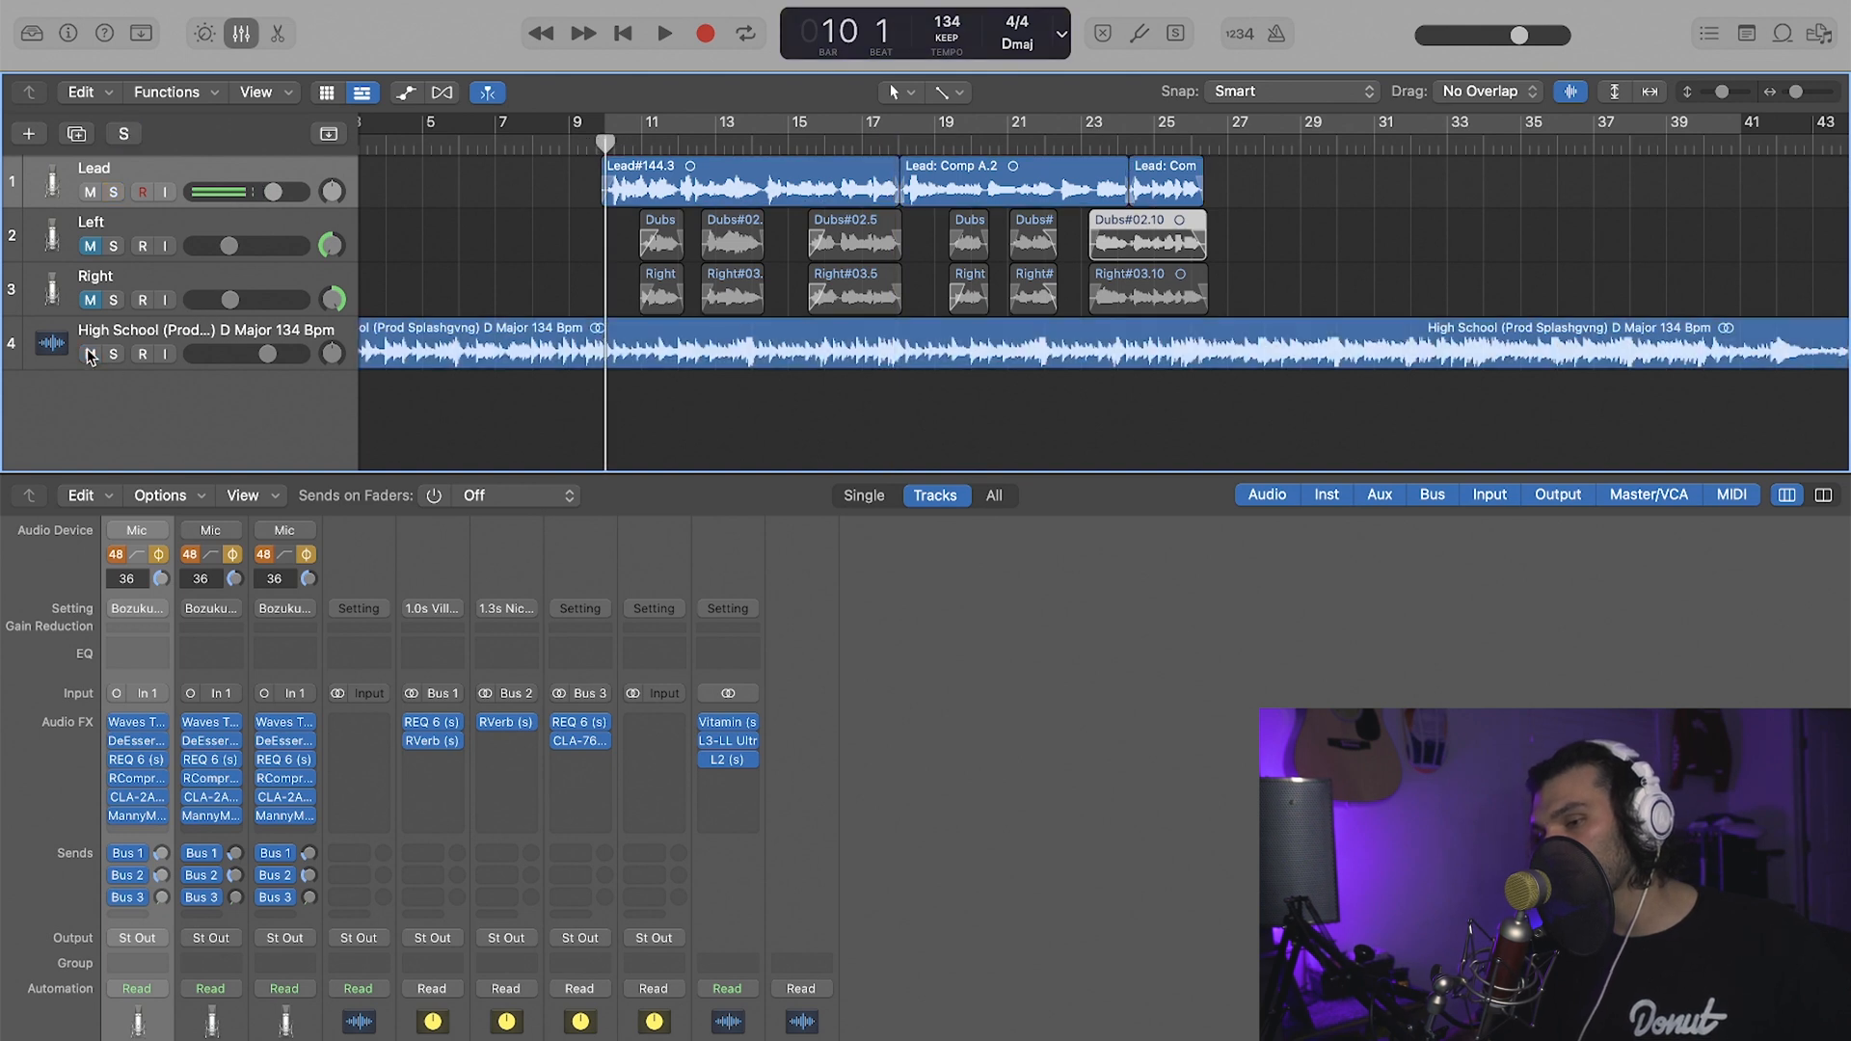
{"action": "key", "text": "space"}
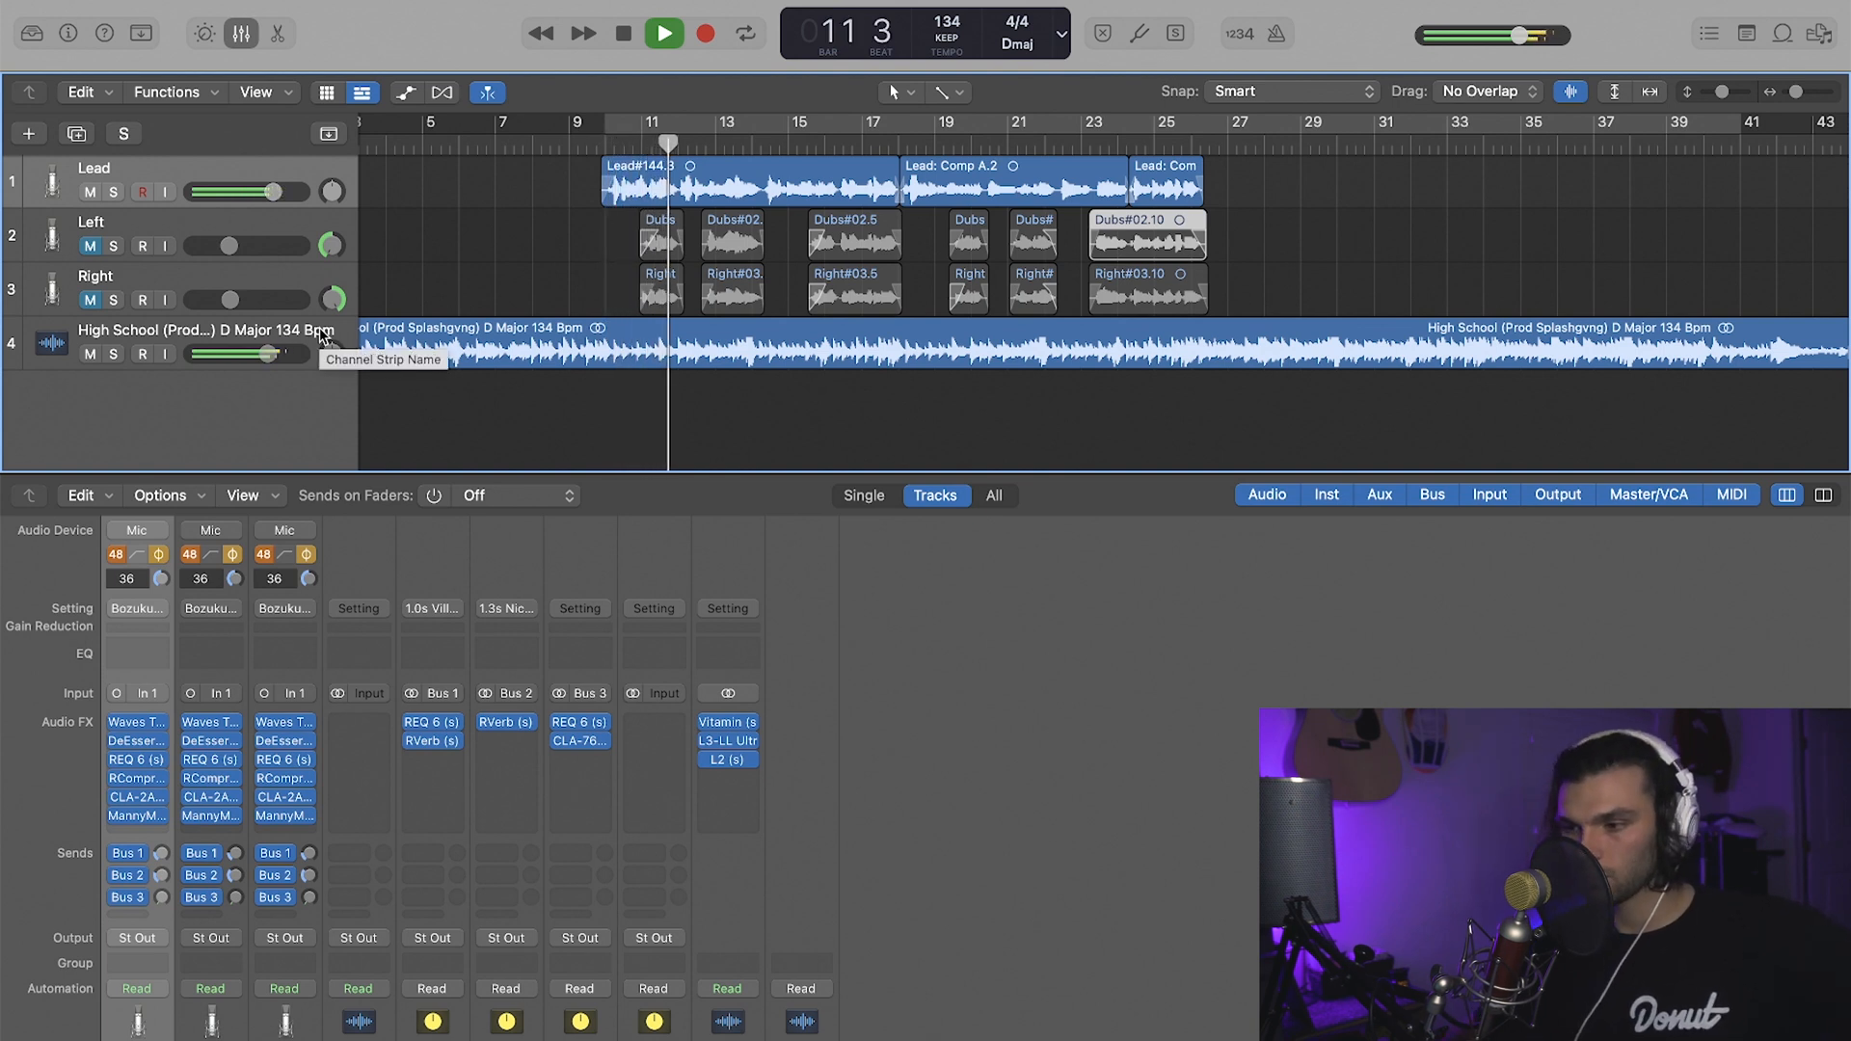
- Unmute the Left and Right dub tracks during playback, and stop around bar 18
{"action": "left_click", "coordinate": [90, 246]}
{"action": "left_click", "coordinate": [89, 300]}
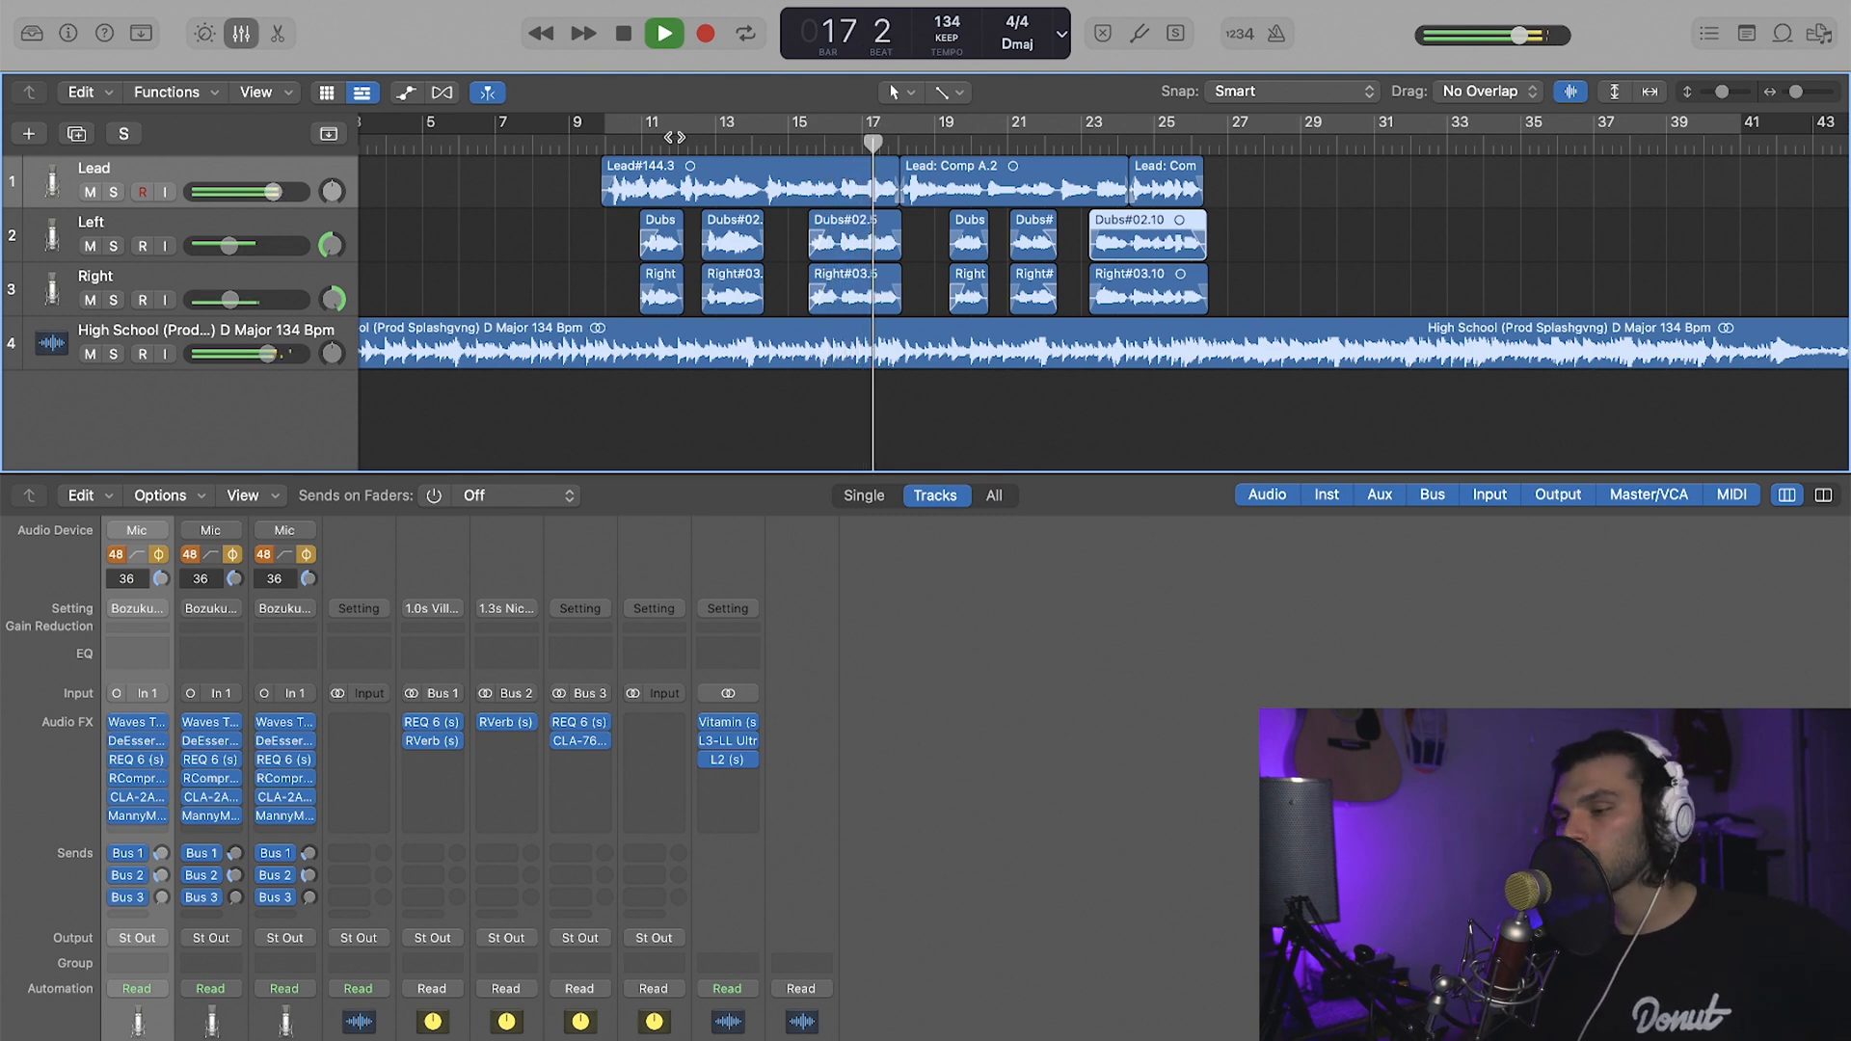
{"action": "key", "text": "space"}
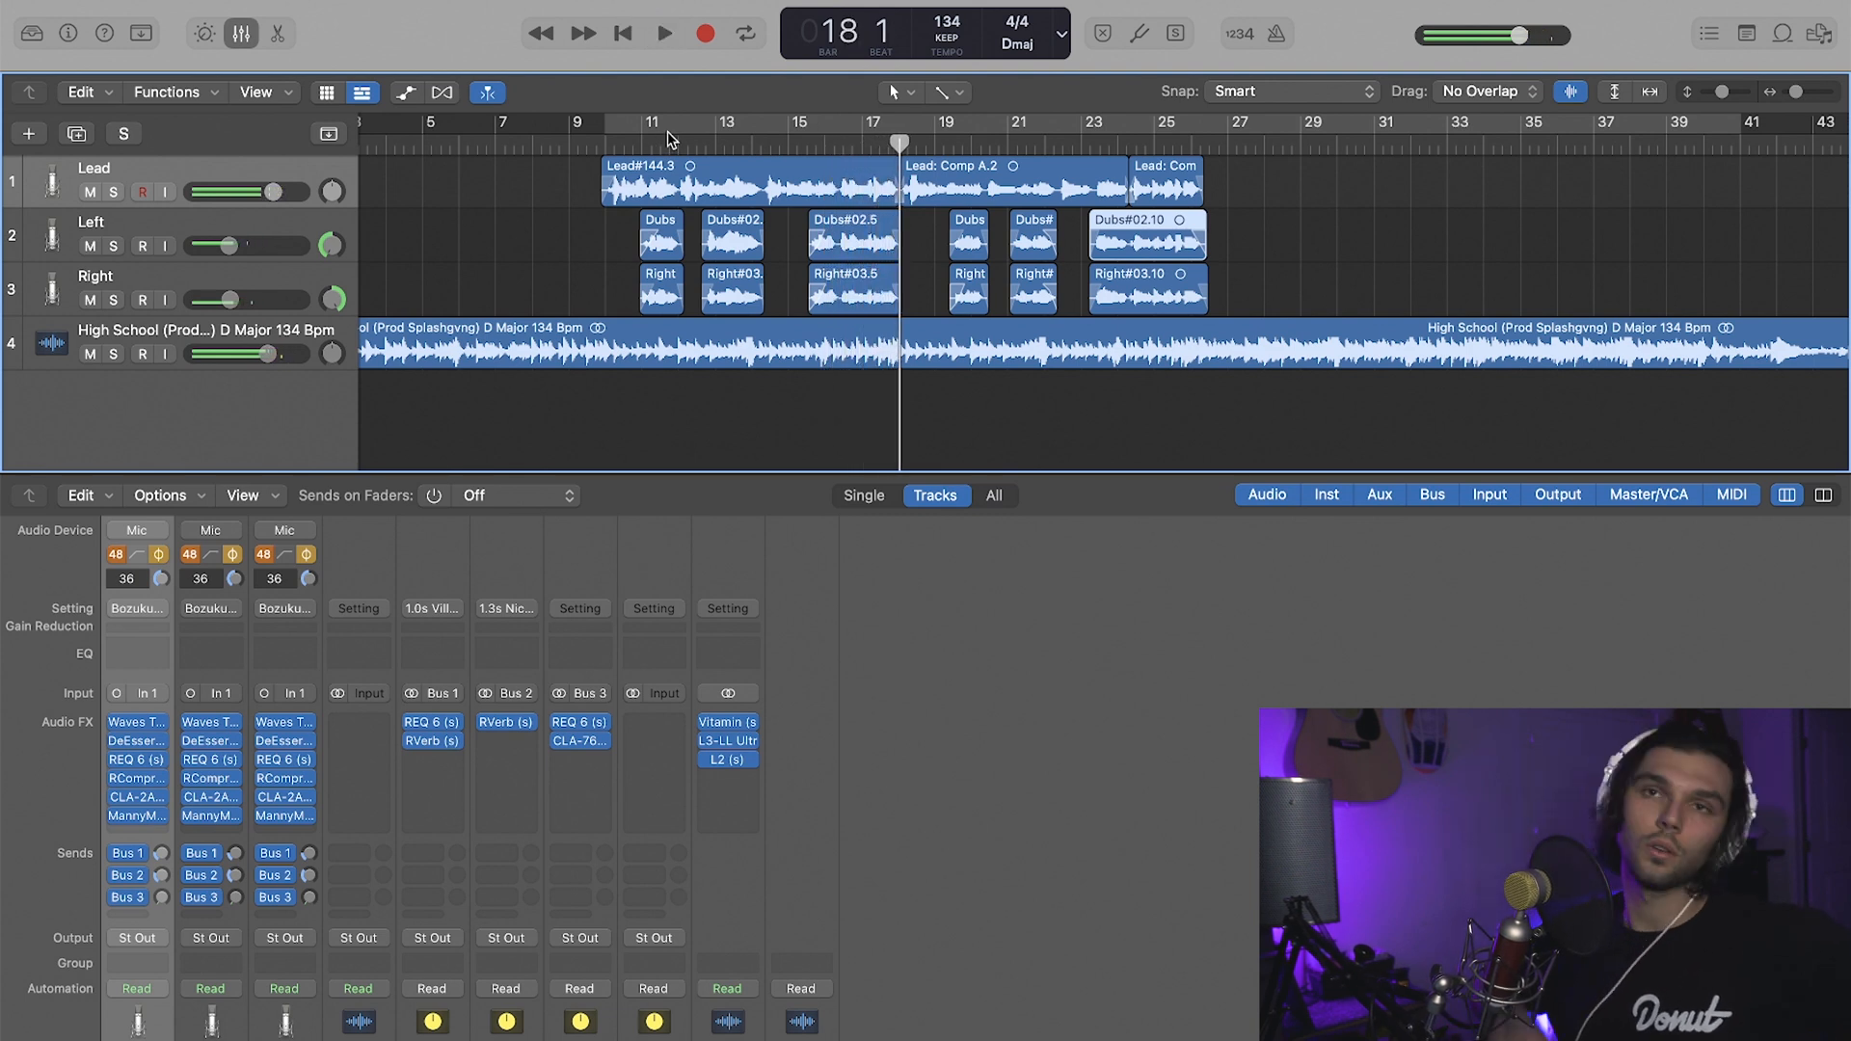